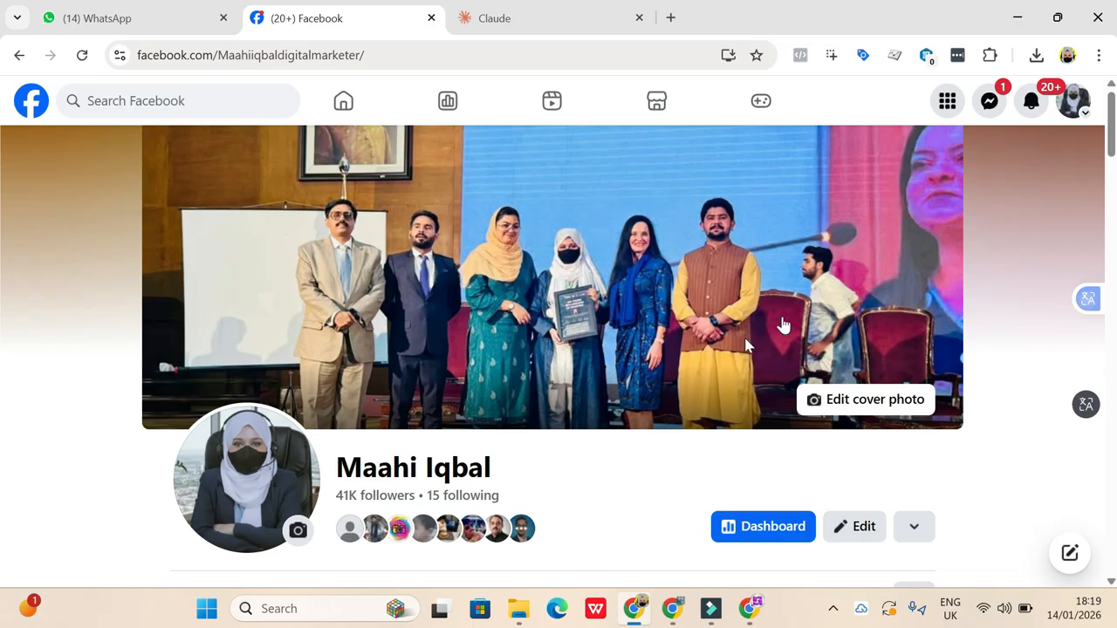
pyautogui.click(751, 602)
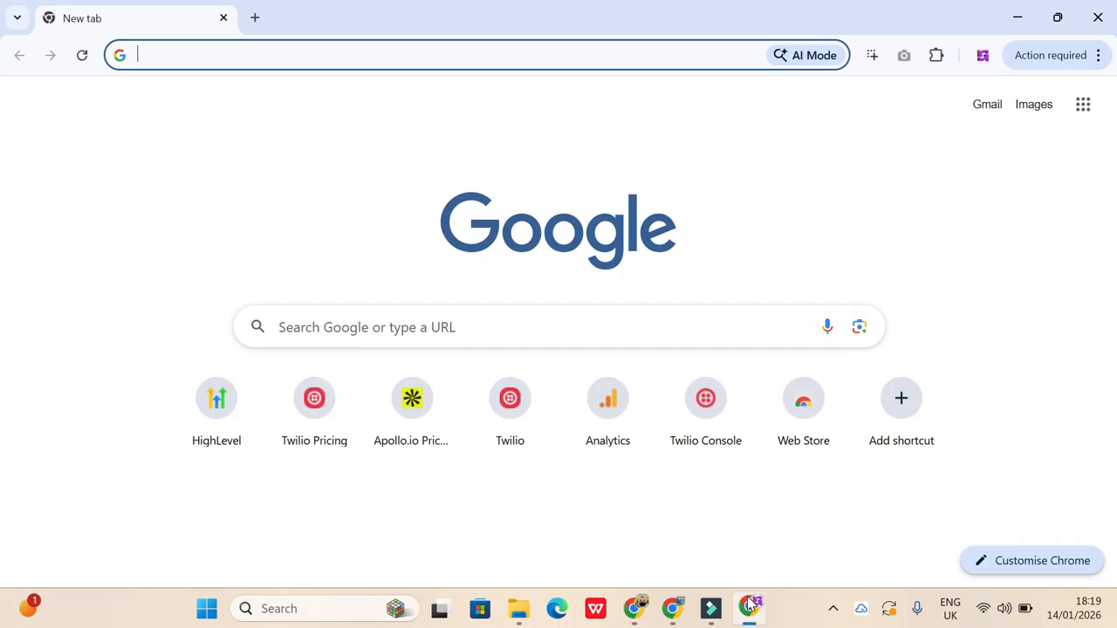
pyautogui.click(264, 54)
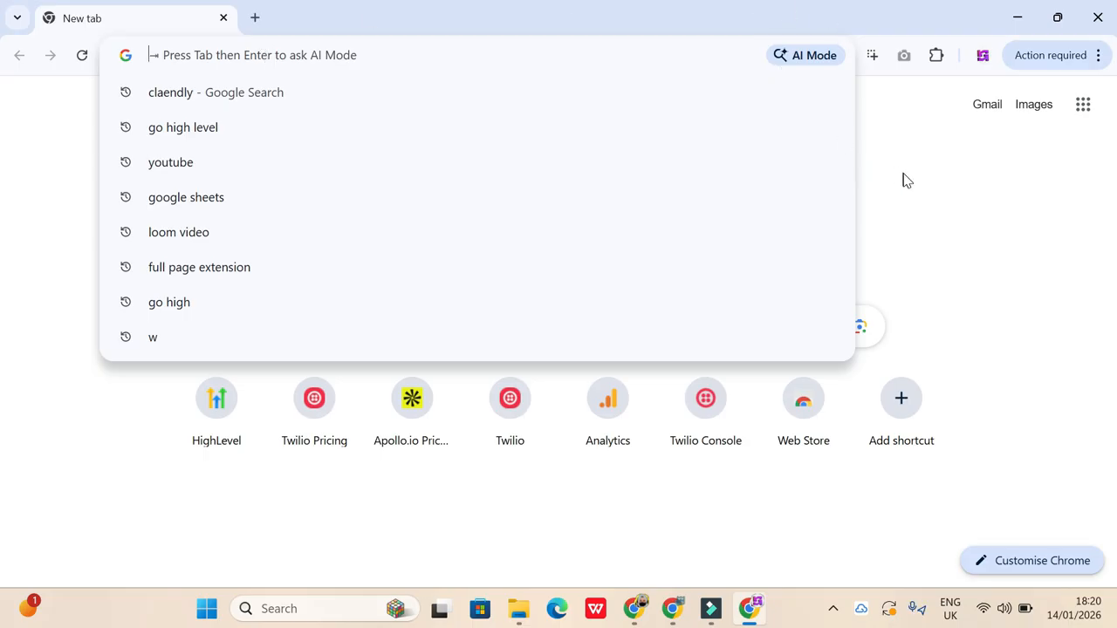
pyautogui.click(635, 609)
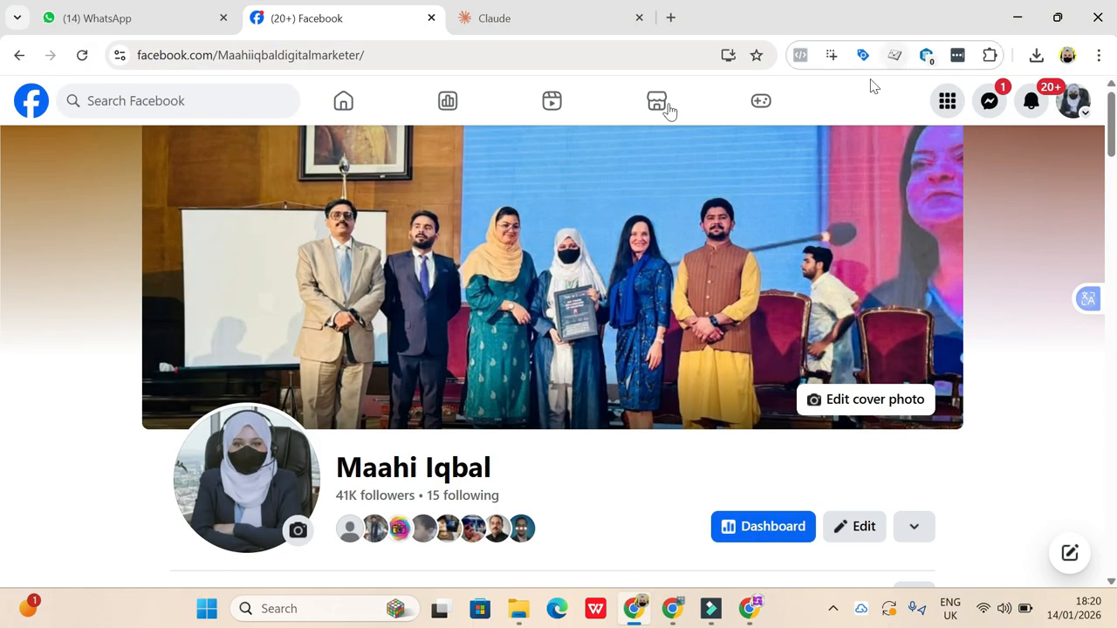
# - Open the Google Account creation form in a new tab by adding another account, and try its first name and surname fields
pyautogui.click(671, 18)
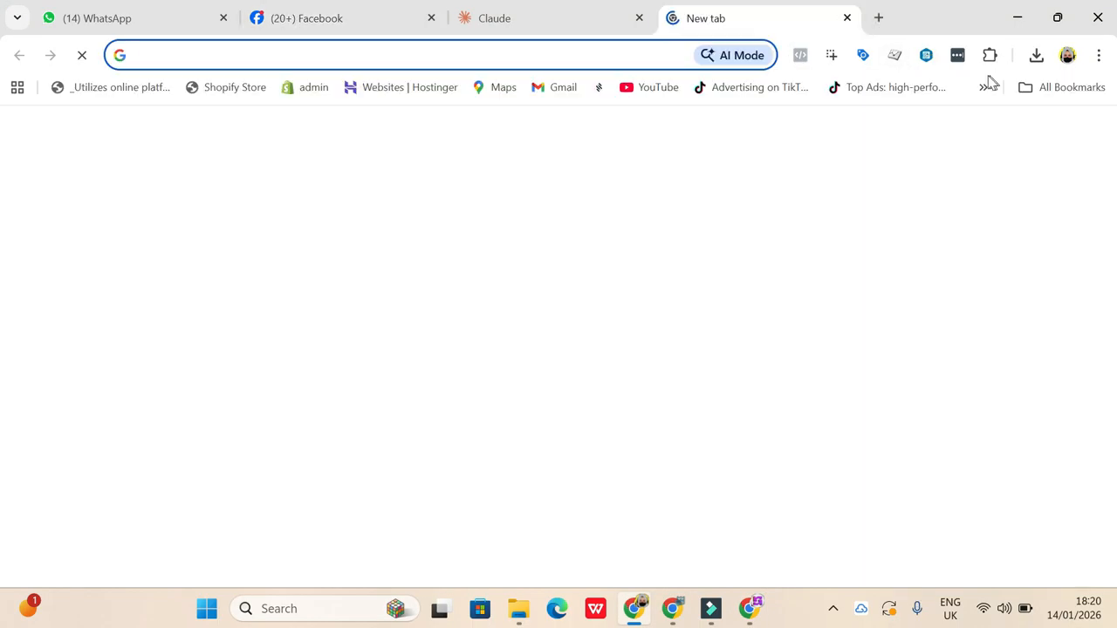
pyautogui.click(1090, 134)
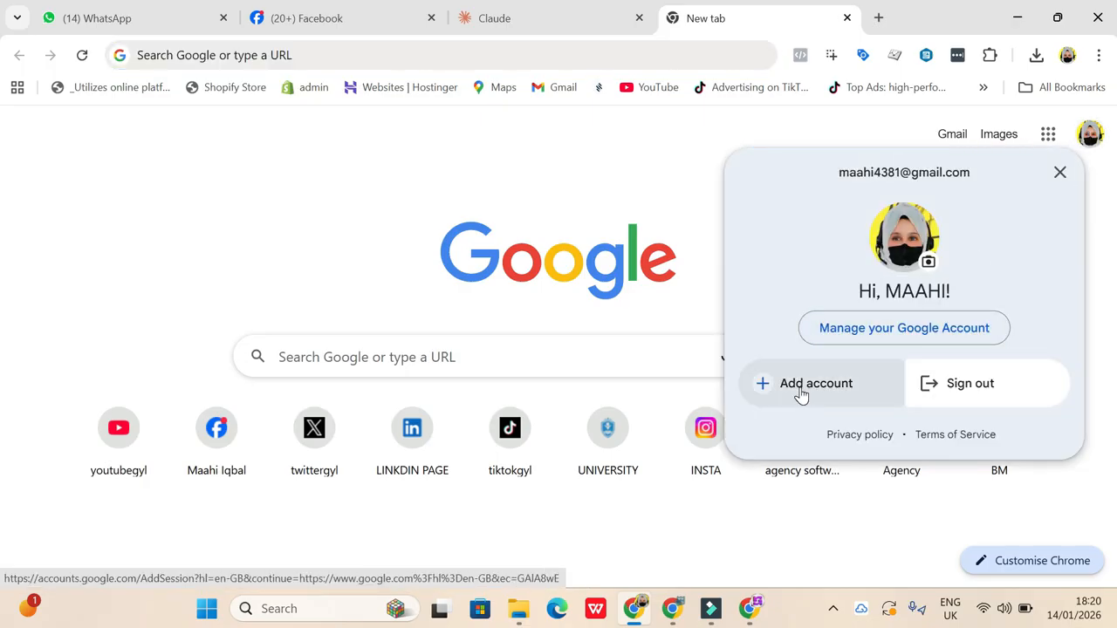
pyautogui.click(799, 391)
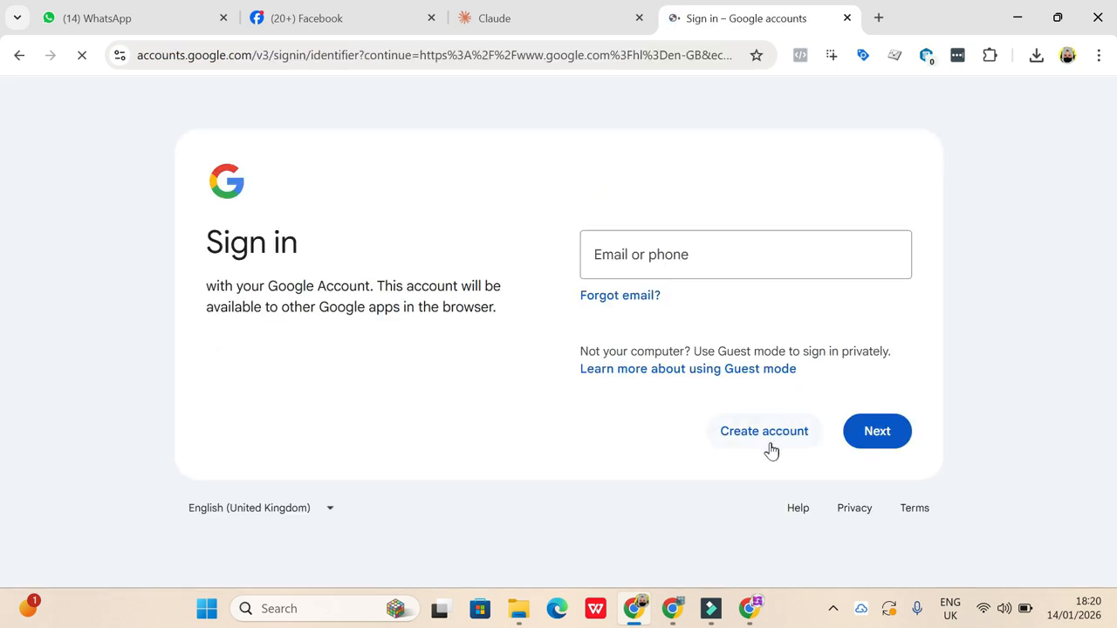
pyautogui.click(771, 450)
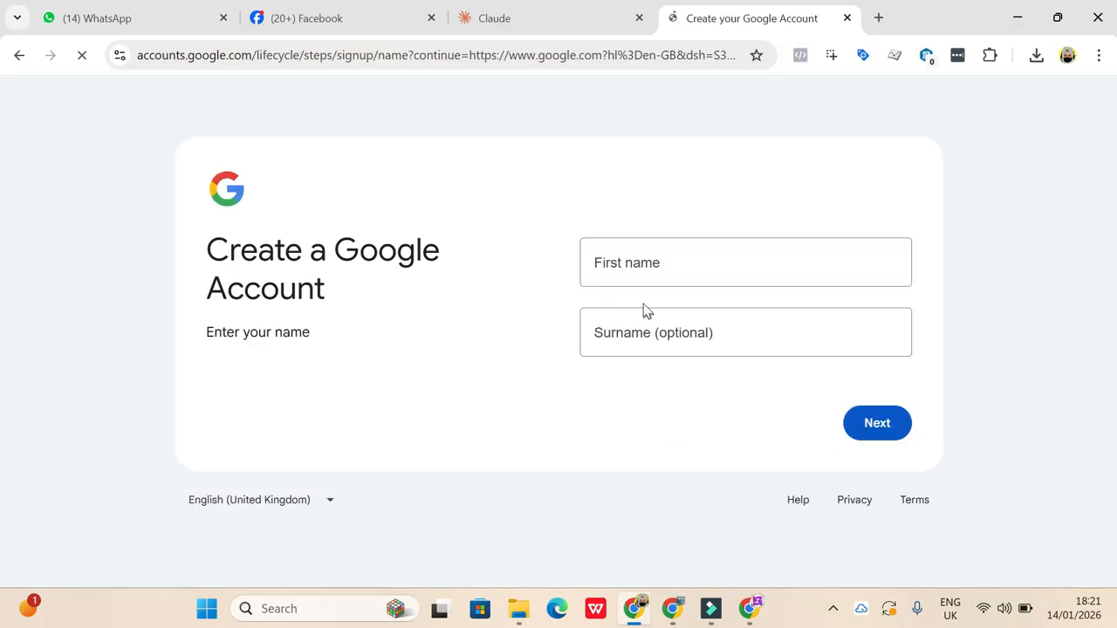
pyautogui.click(626, 264)
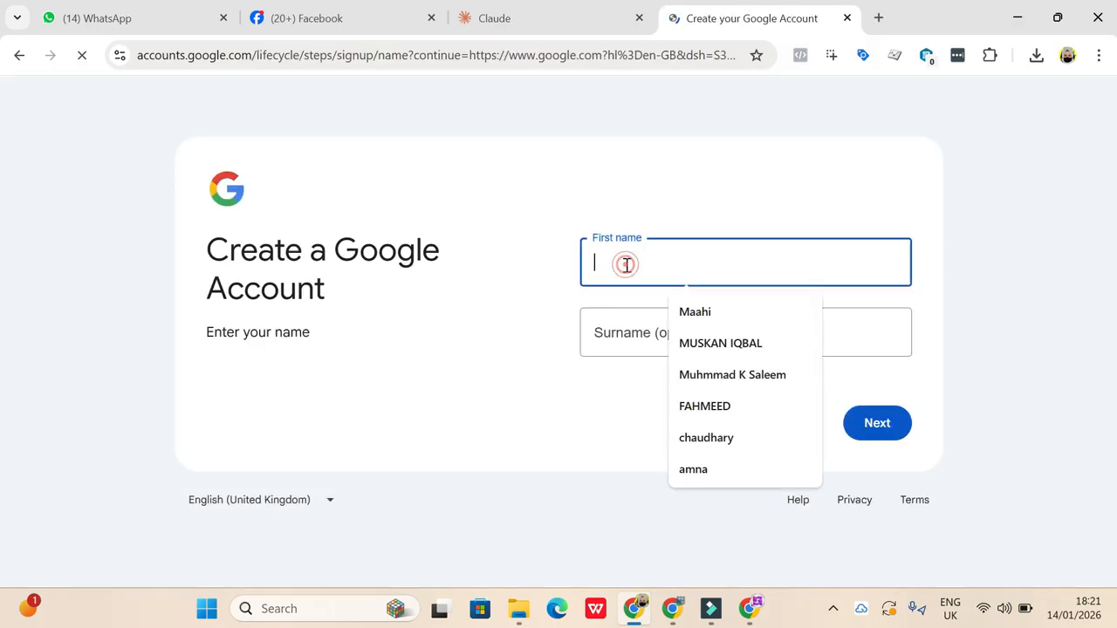
pyautogui.click(595, 347)
pyautogui.click(586, 381)
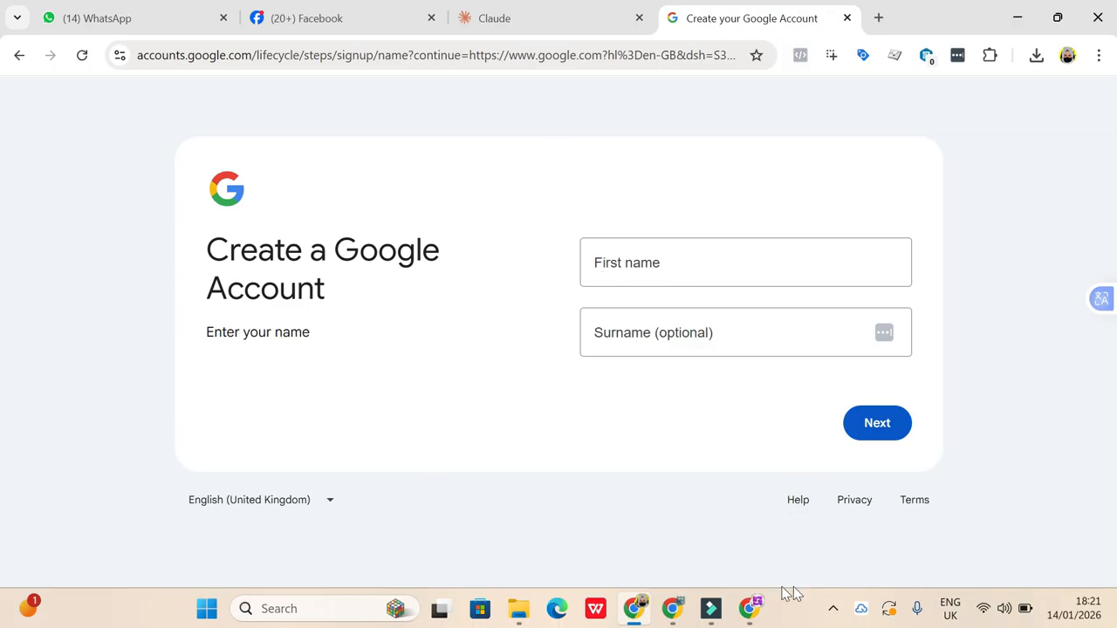
# - In the other Chrome profile's window, search Google for "facebook sign up" and open the Meta Business Suite sign-up result
pyautogui.click(751, 609)
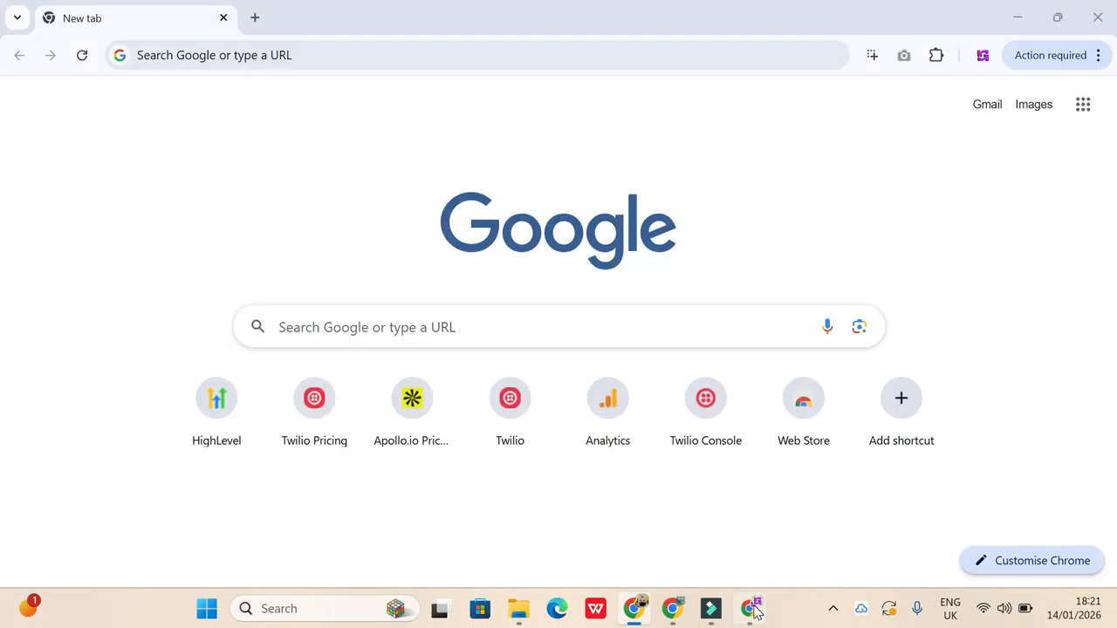
pyautogui.click(295, 56)
pyautogui.write('face')
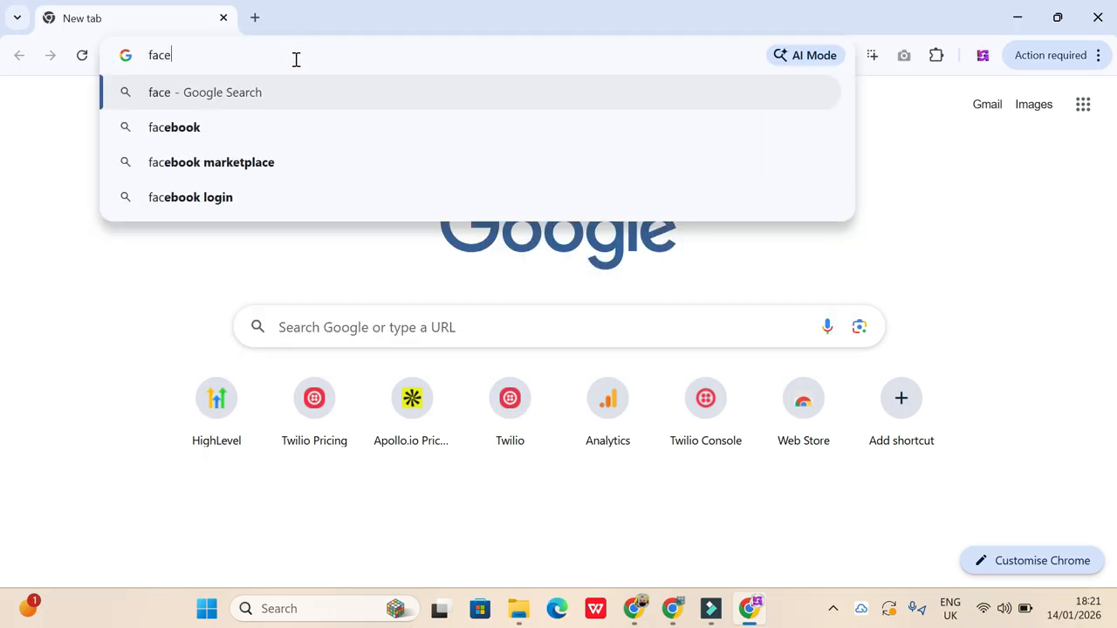
pyautogui.write('book ')
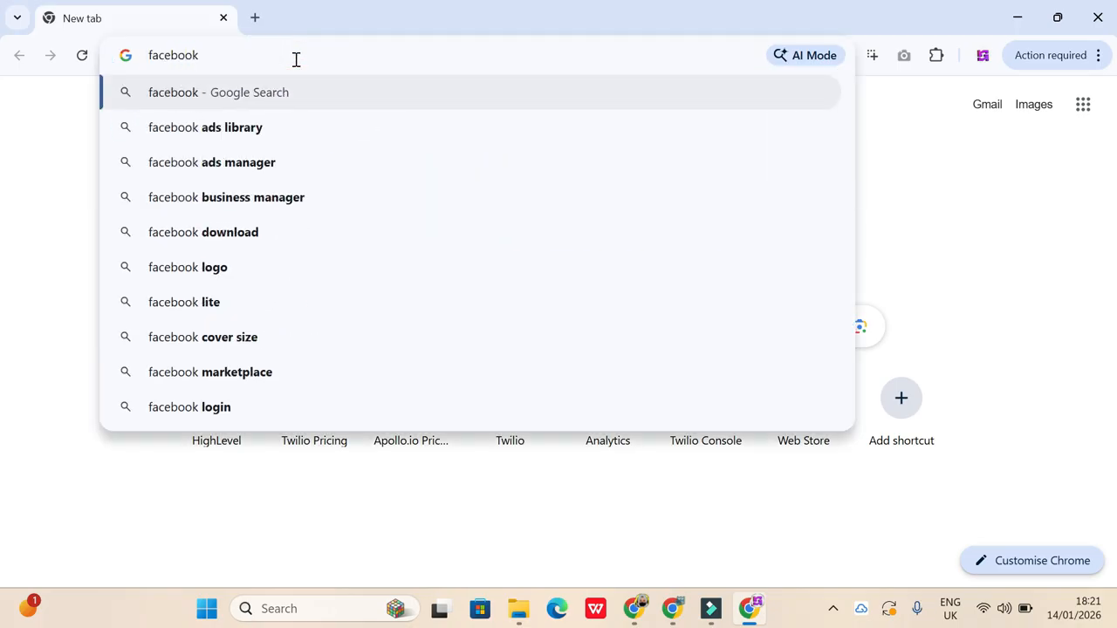
pyautogui.write('sign')
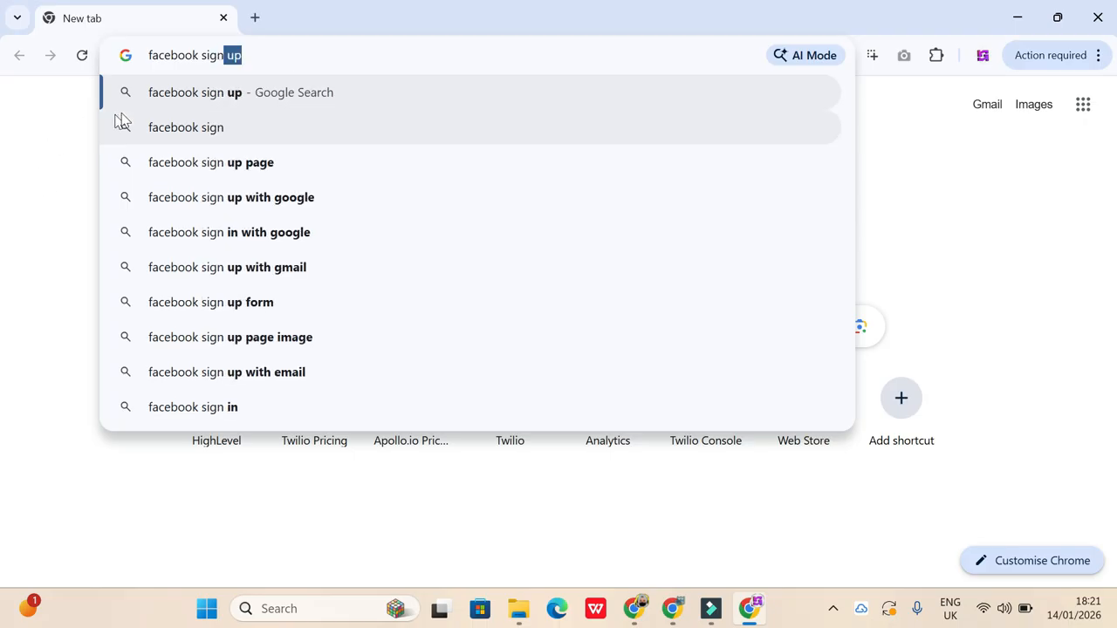
pyautogui.click(193, 92)
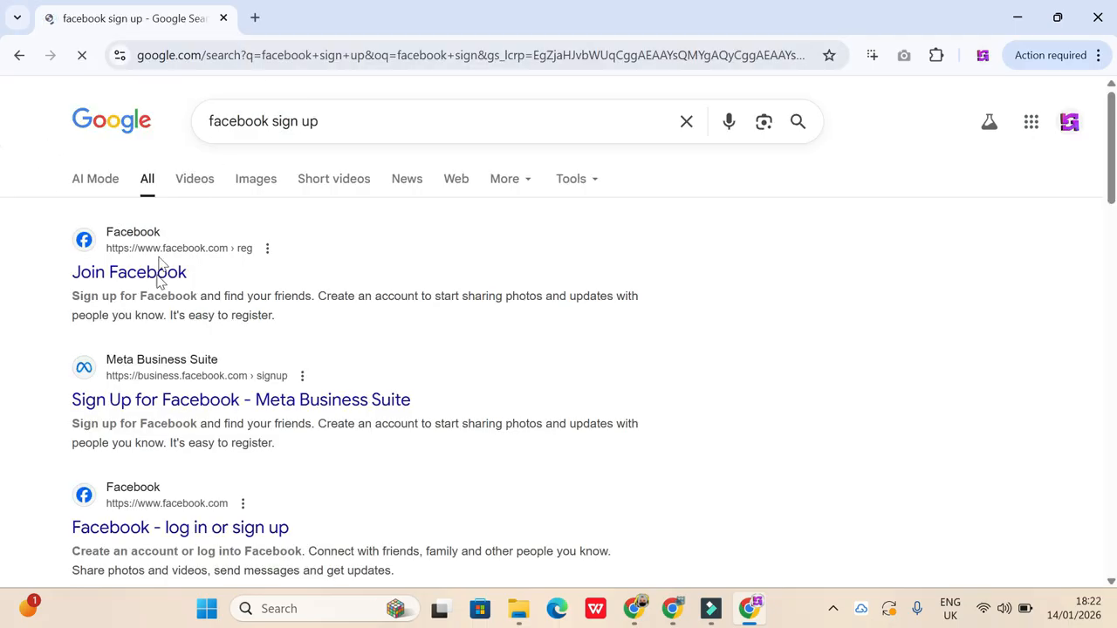
pyautogui.click(163, 407)
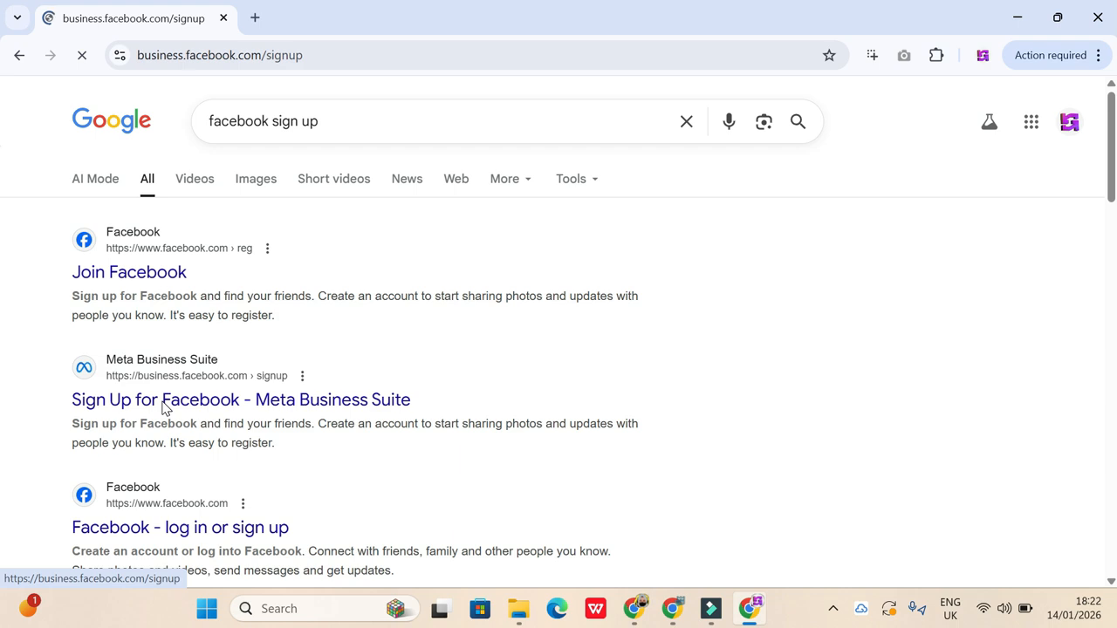
# - Examine the Facebook account sign-up form, checking the first name, surname, date of birth, gender, contact and password fields
pyautogui.scroll(-2, 484, 457)
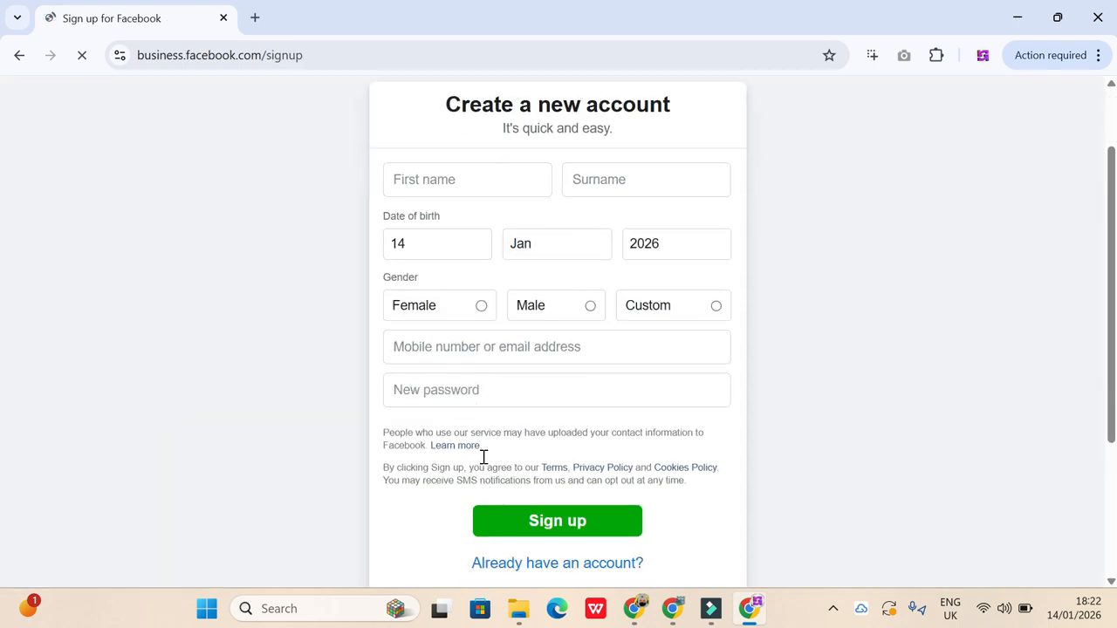
pyautogui.scroll(1, 481, 464)
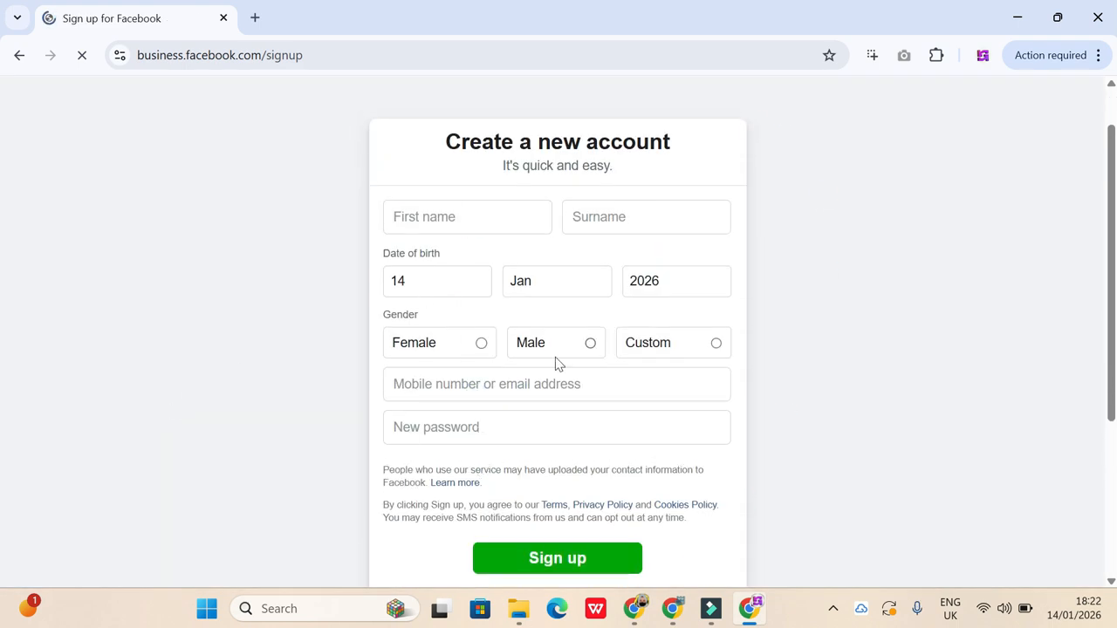
pyautogui.click(494, 216)
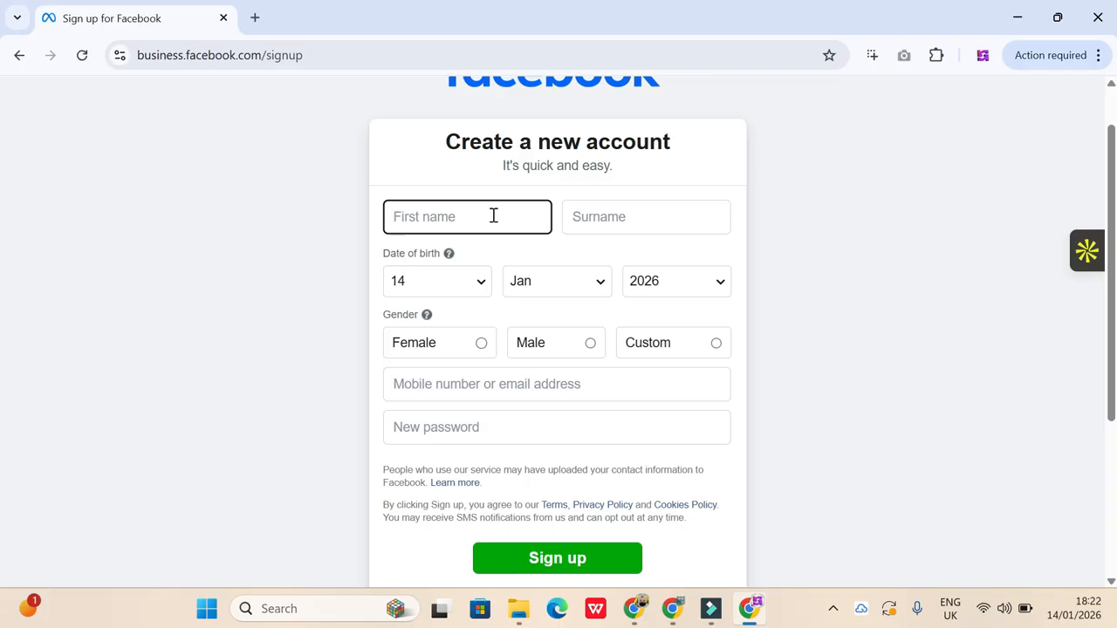
pyautogui.click(604, 222)
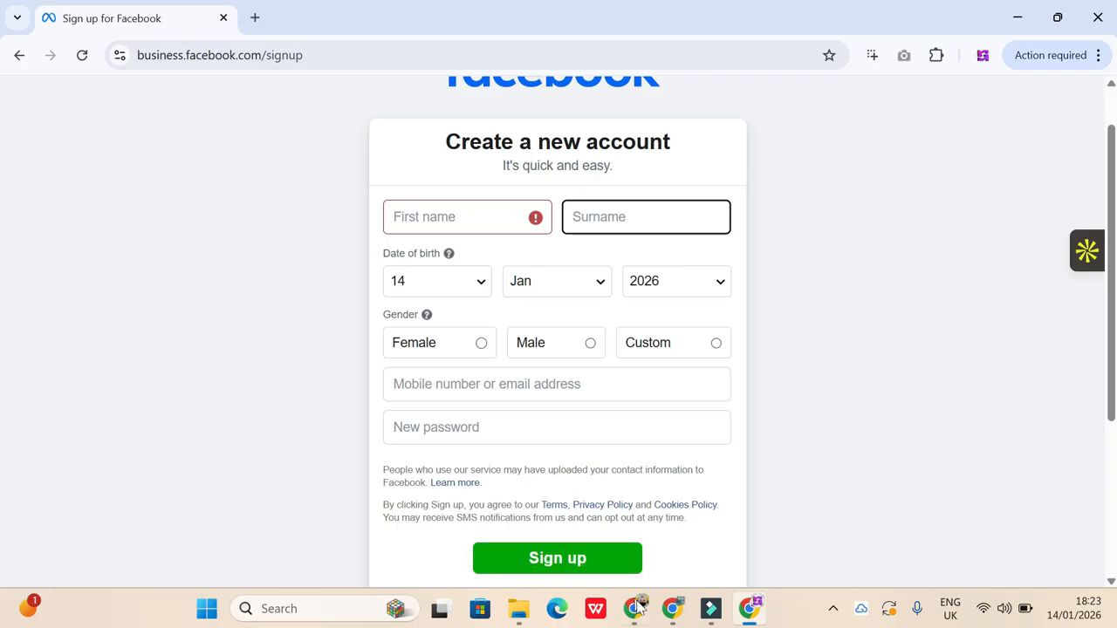
# - Return to the existing Facebook profile in the first Chrome window and examine its cover photo, profile picture, bio and posts
pyautogui.moveTo(635, 609)
pyautogui.click(576, 558)
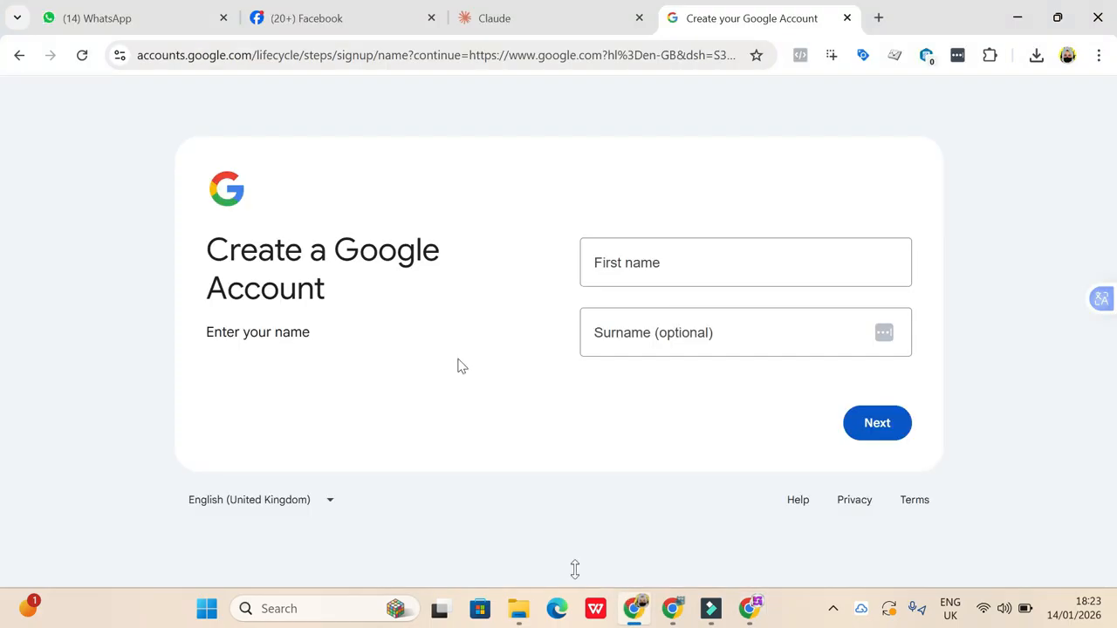
pyautogui.click(339, 21)
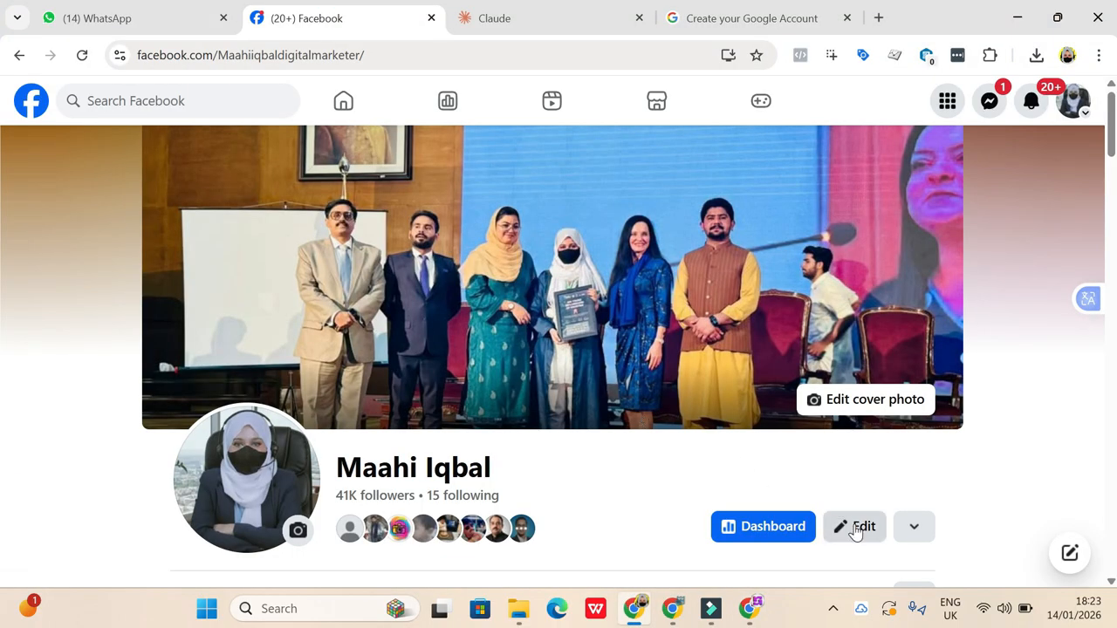
pyautogui.scroll(-2, 855, 537)
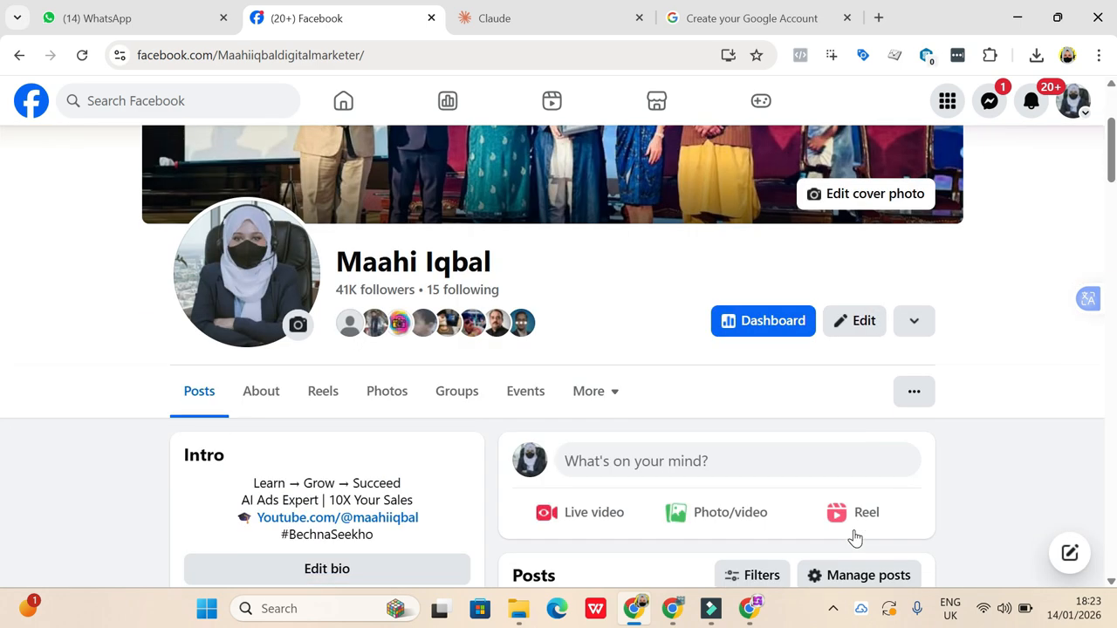
pyautogui.scroll(-2, 404, 548)
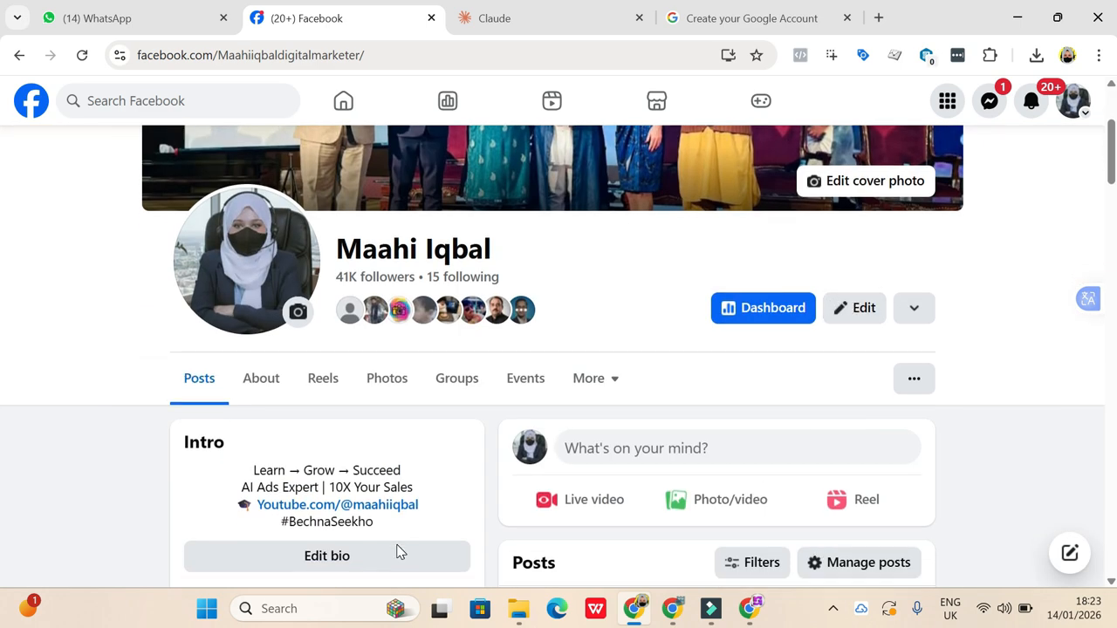
pyautogui.scroll(3, 469, 461)
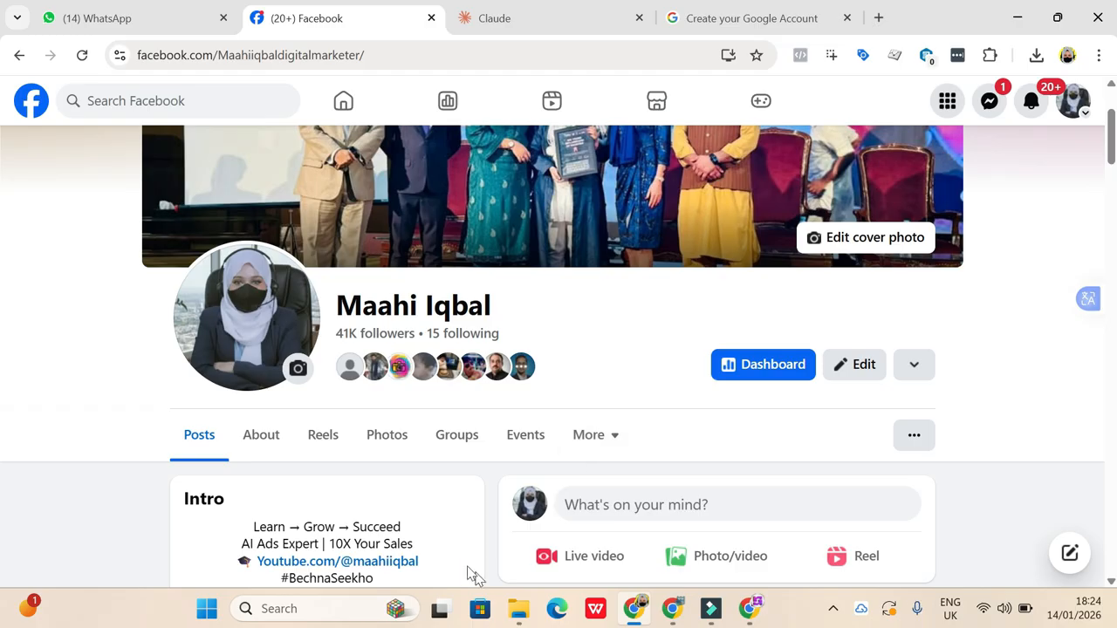
pyautogui.scroll(2, 594, 469)
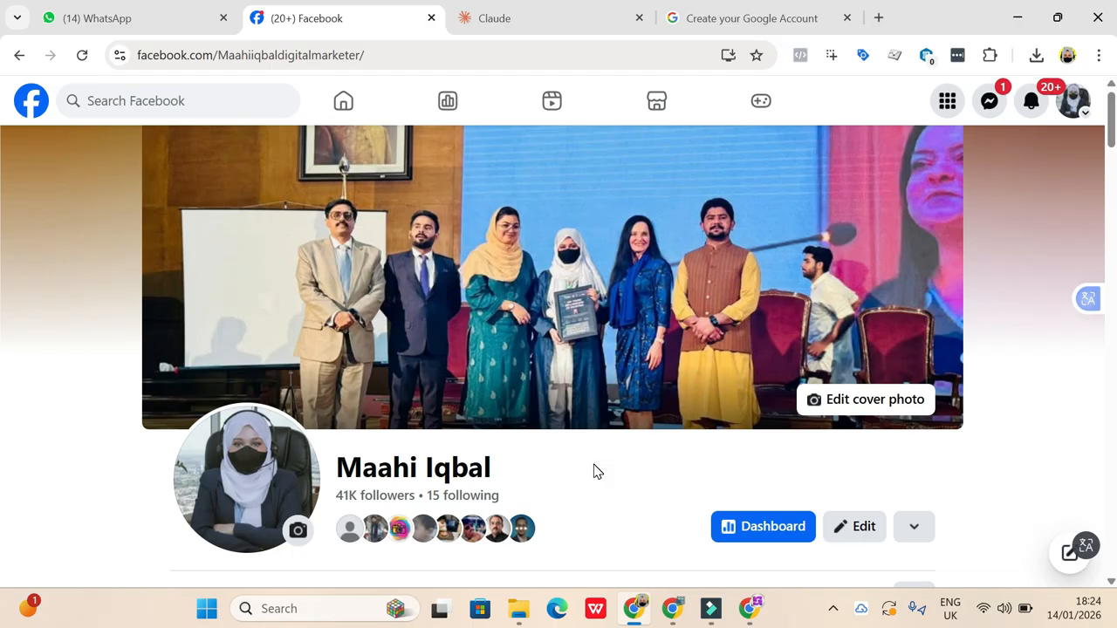
pyautogui.scroll(-5, 657, 491)
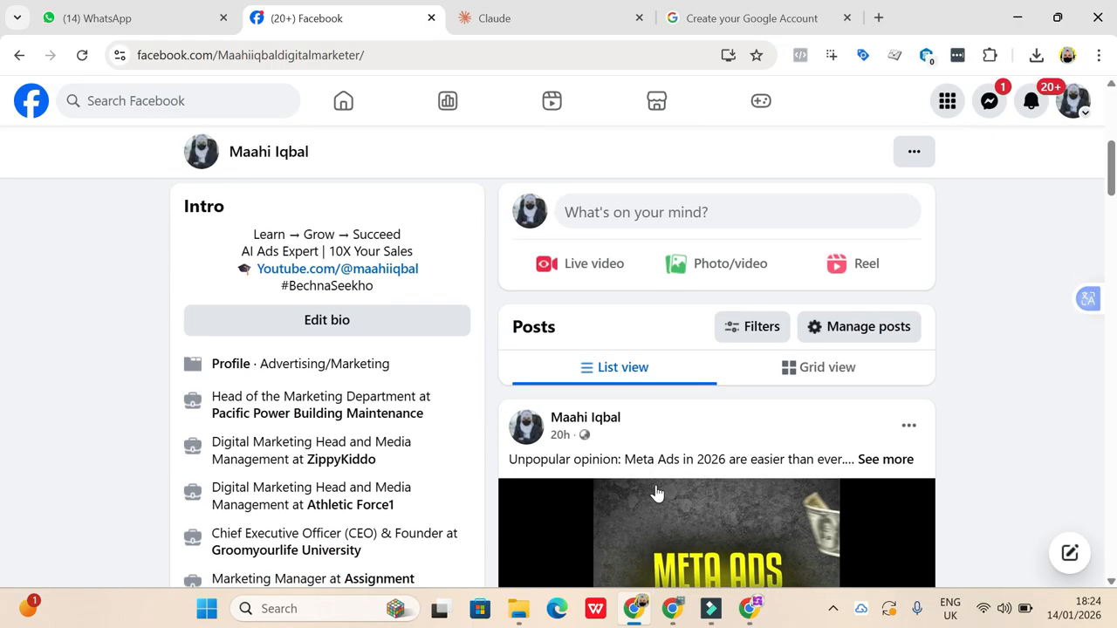
pyautogui.scroll(5, 656, 494)
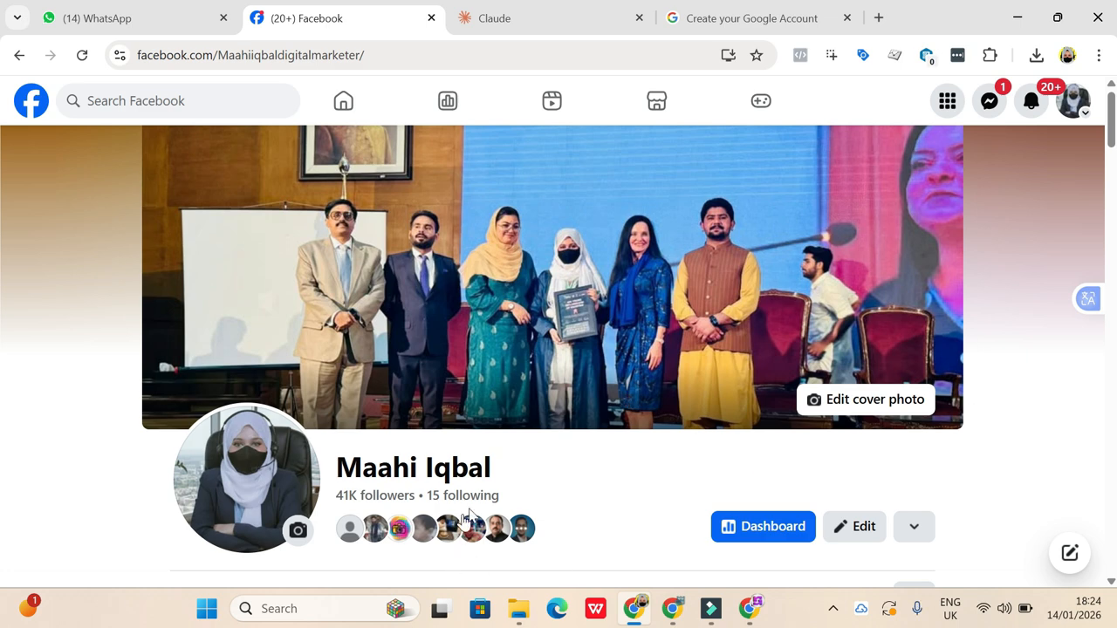
pyautogui.scroll(-4, 521, 474)
pyautogui.scroll(-10, 521, 477)
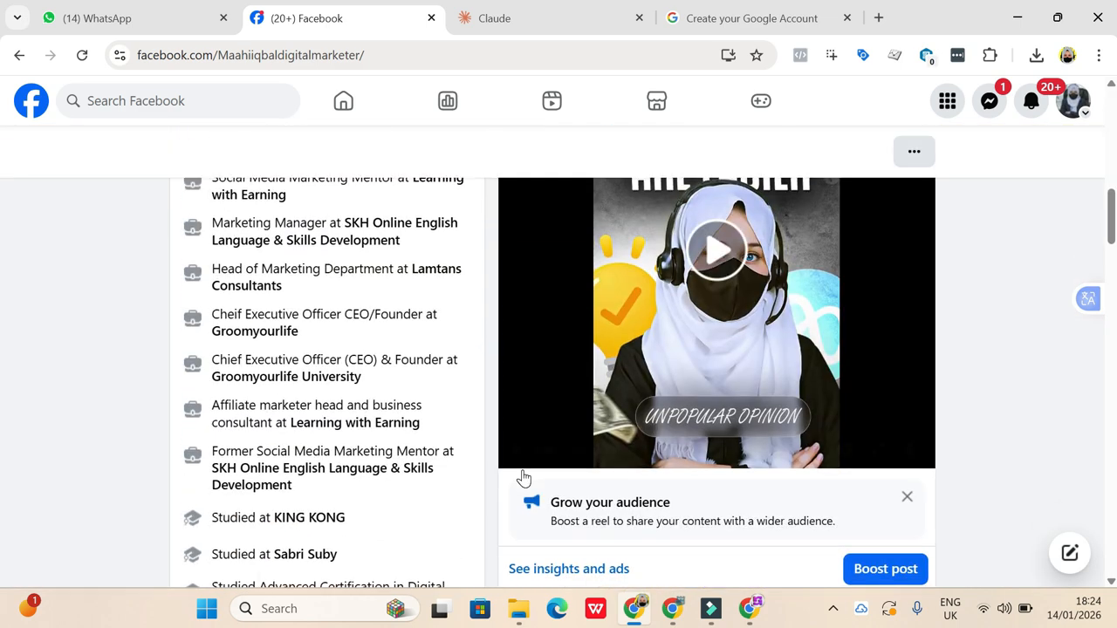
pyautogui.scroll(15, 523, 478)
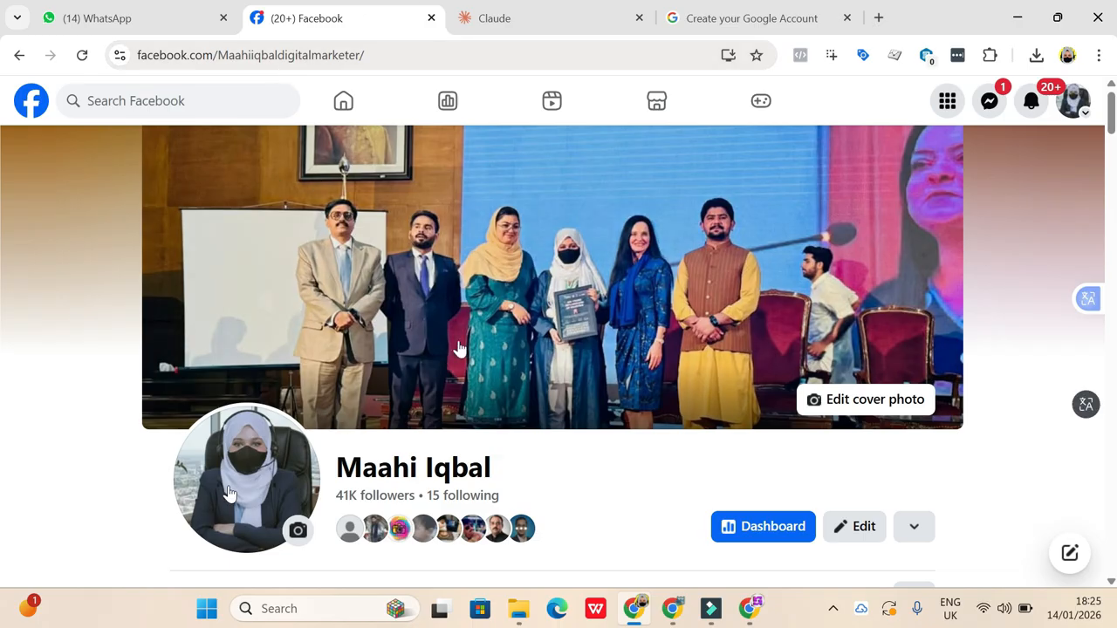
# - Review the profile's Intro section, covering the bio, work history, education, location and social media links
pyautogui.scroll(-4, 407, 449)
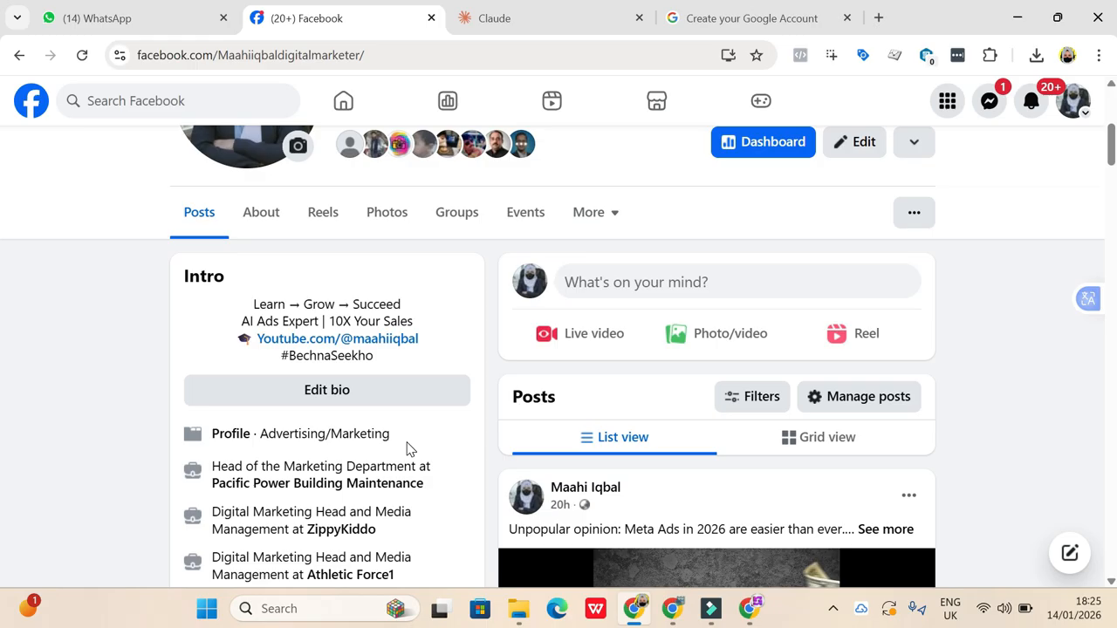
pyautogui.scroll(-2, 406, 449)
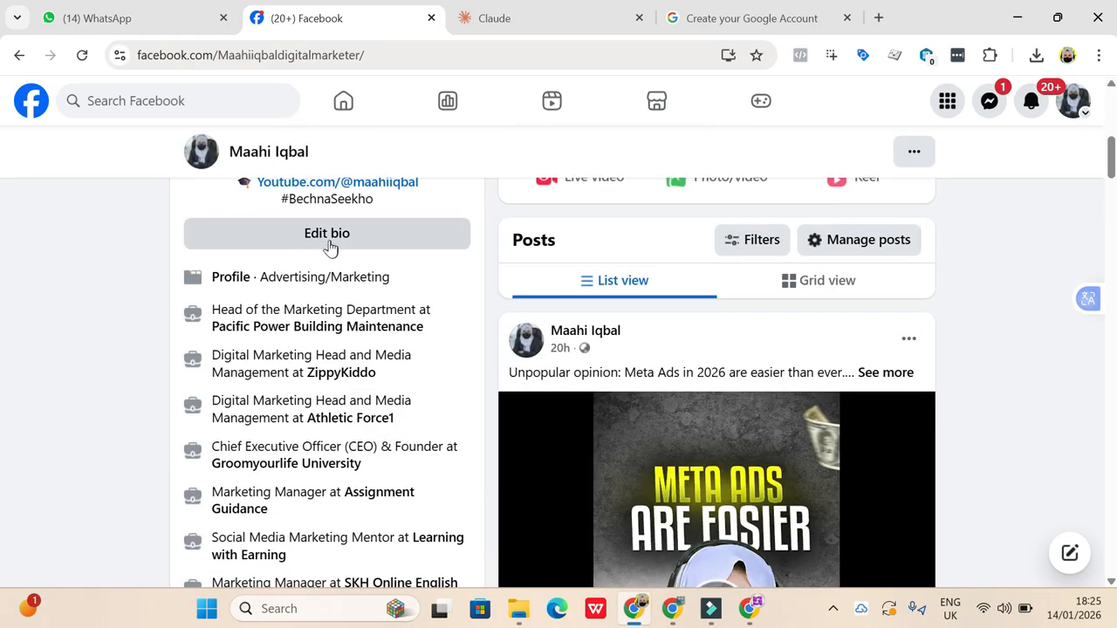
pyautogui.scroll(4, 380, 254)
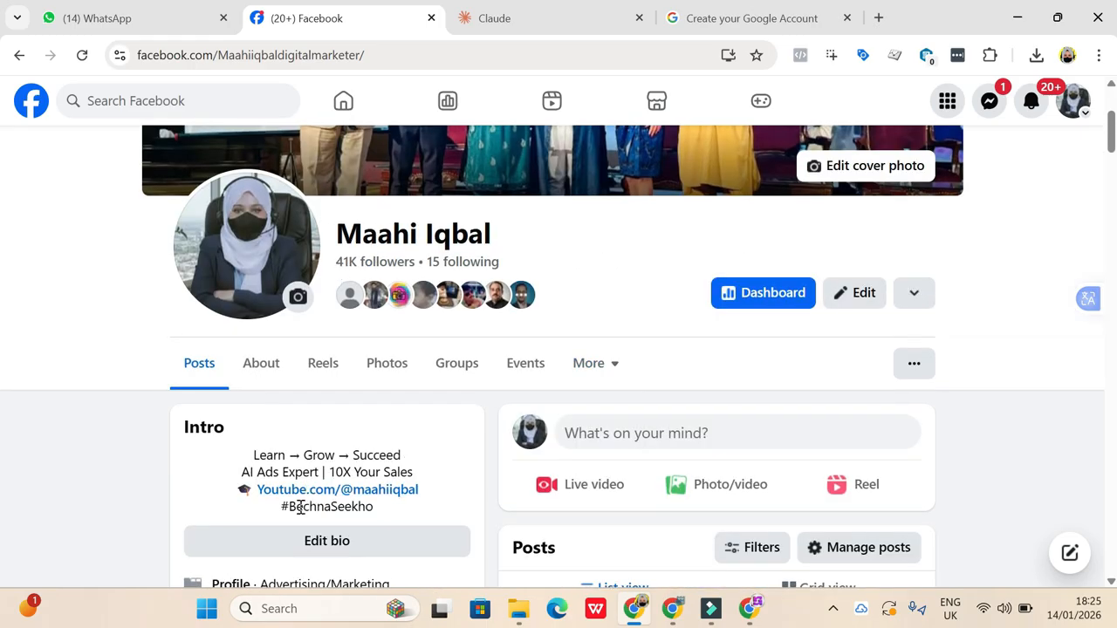
pyautogui.scroll(-7, 424, 466)
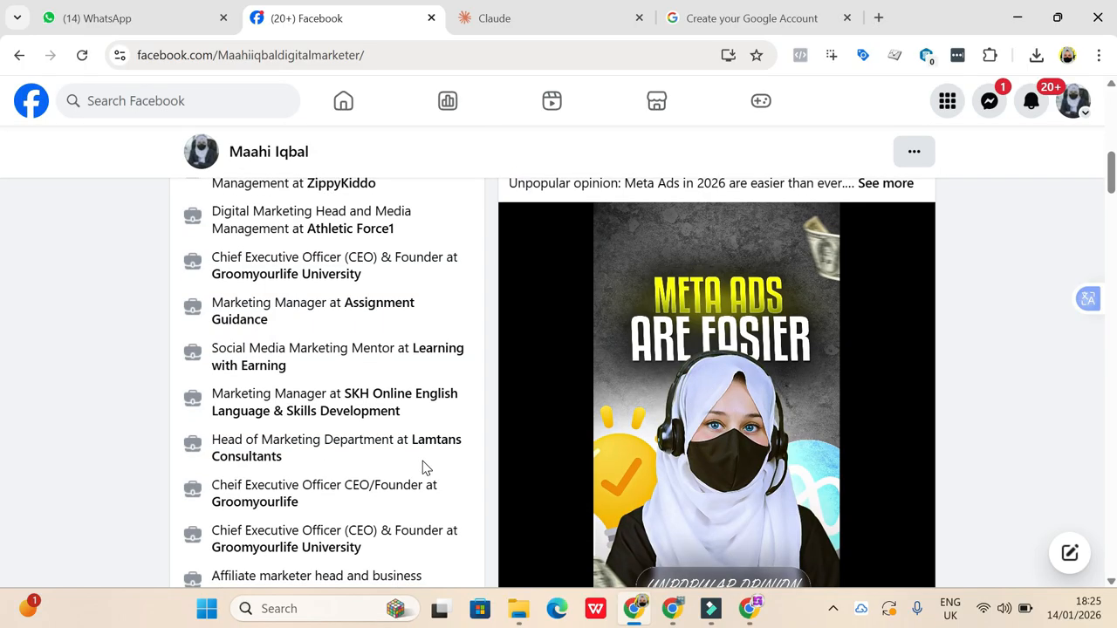
pyautogui.scroll(-3, 315, 254)
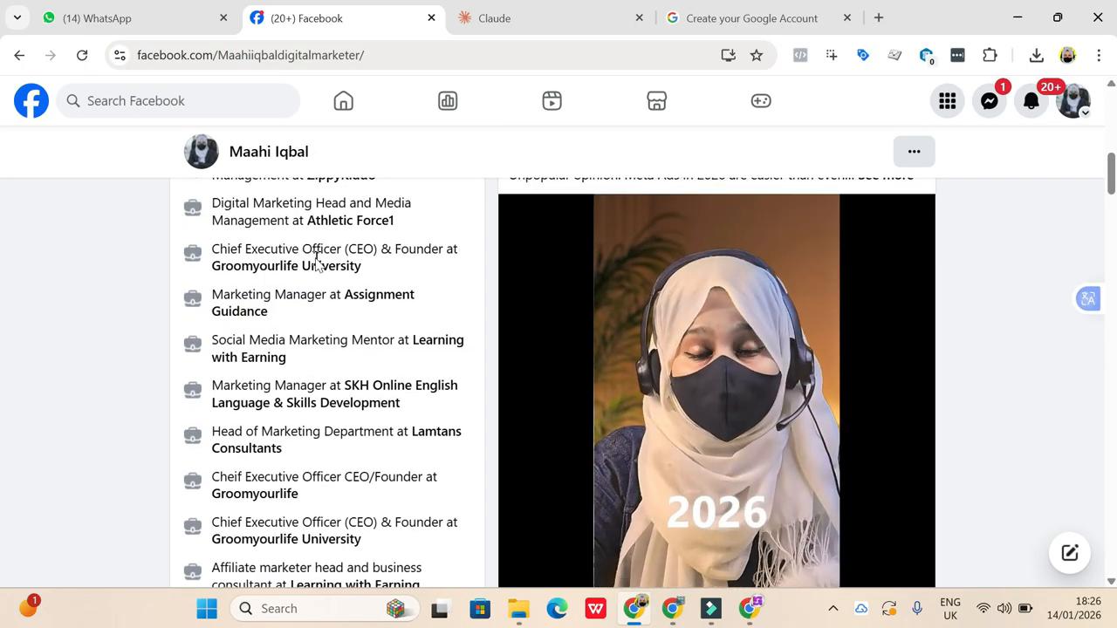
pyautogui.scroll(-3, 316, 263)
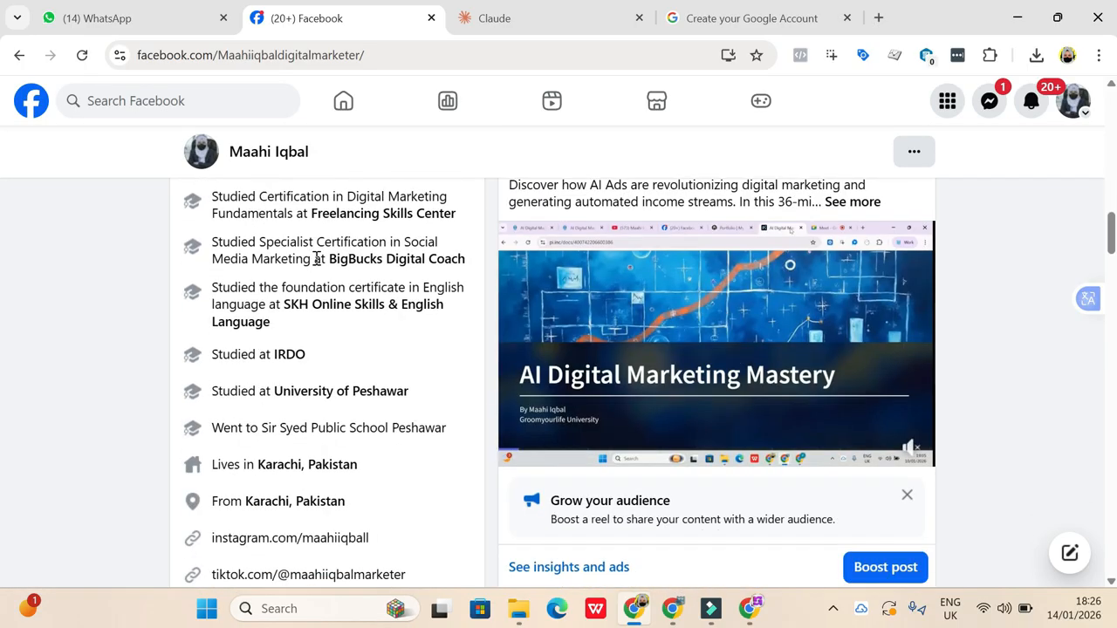
# - Open the Facebook account's settings and go to the Meta Accounts Center
pyautogui.scroll(8, 317, 260)
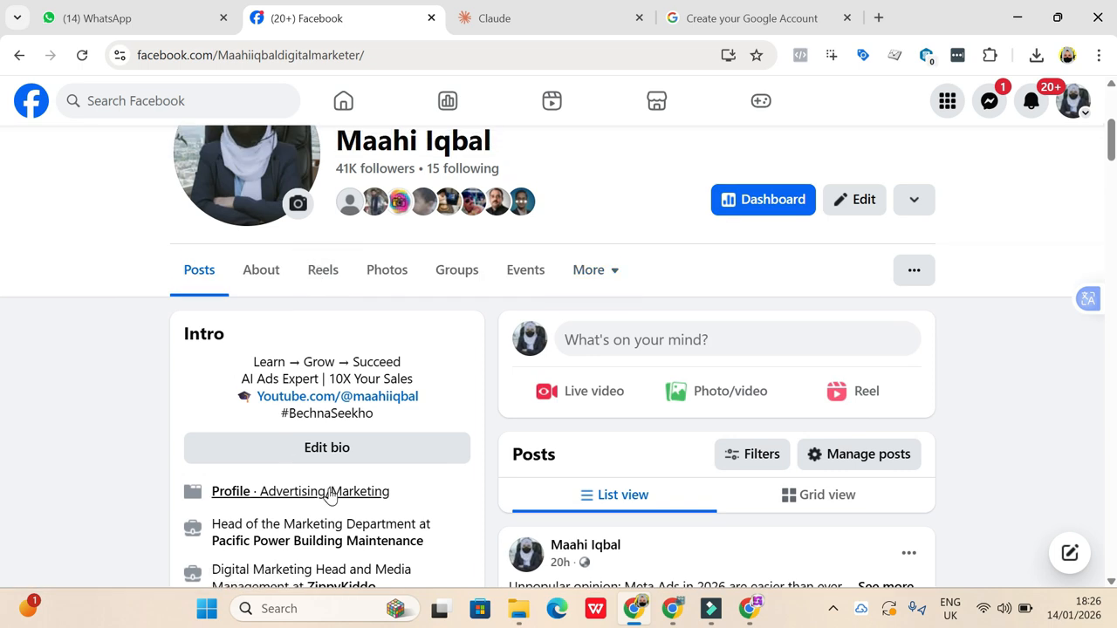
pyautogui.scroll(-2, 330, 493)
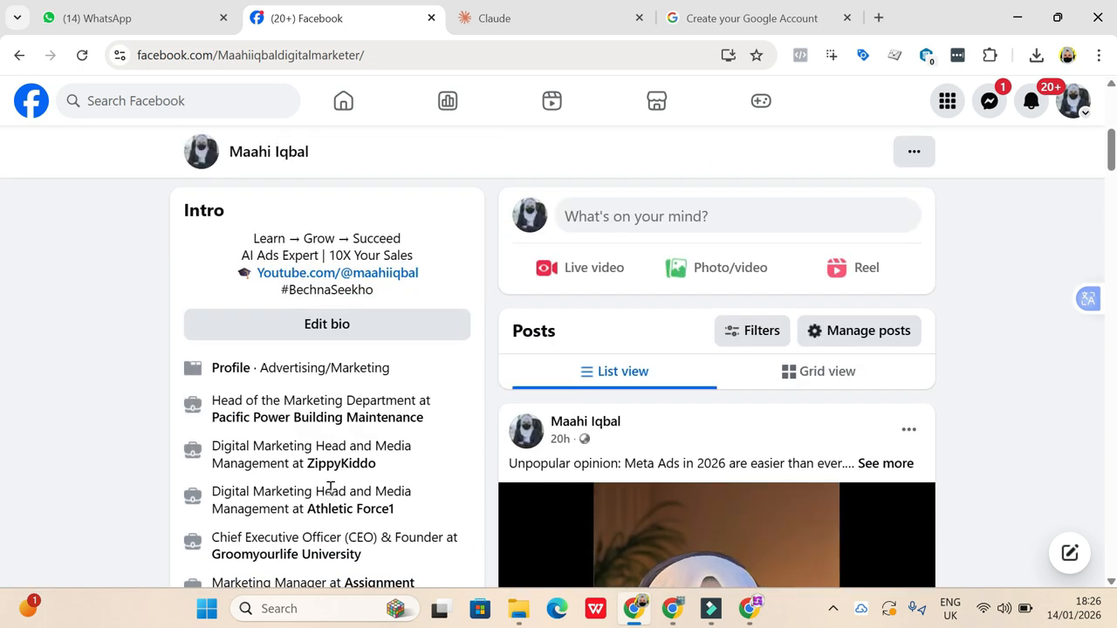
pyautogui.scroll(5, 330, 487)
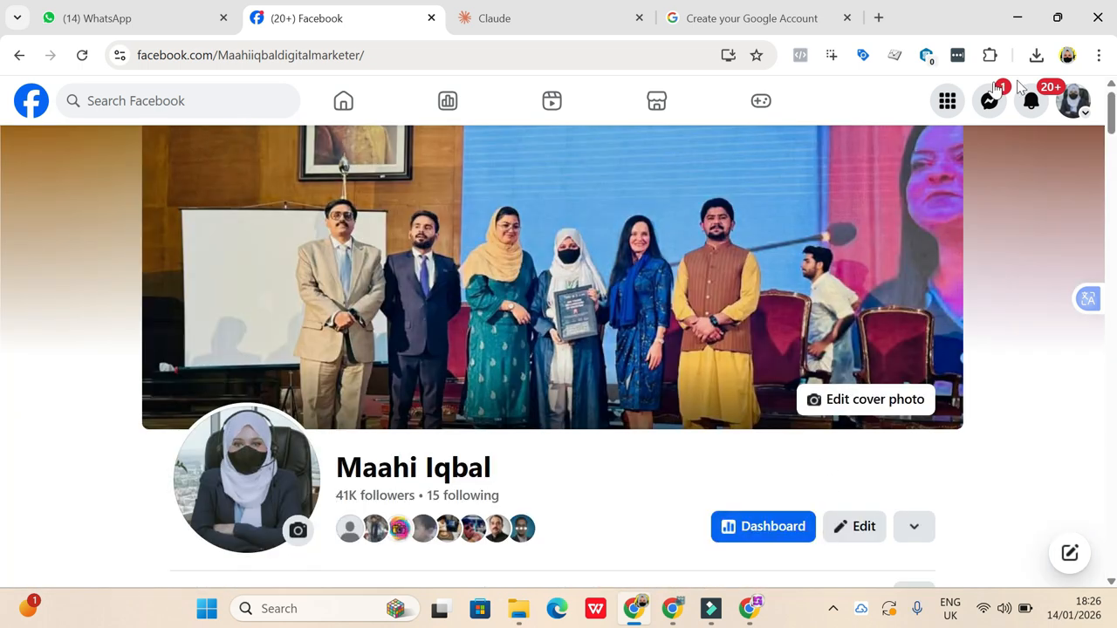
pyautogui.click(1074, 100)
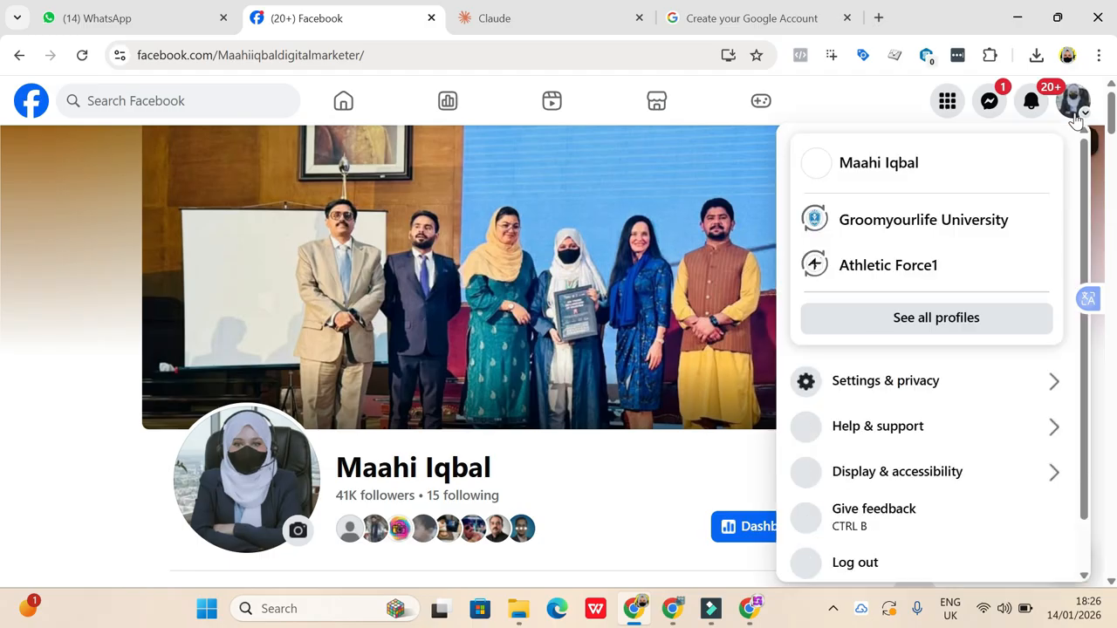
pyautogui.click(864, 384)
pyautogui.click(852, 203)
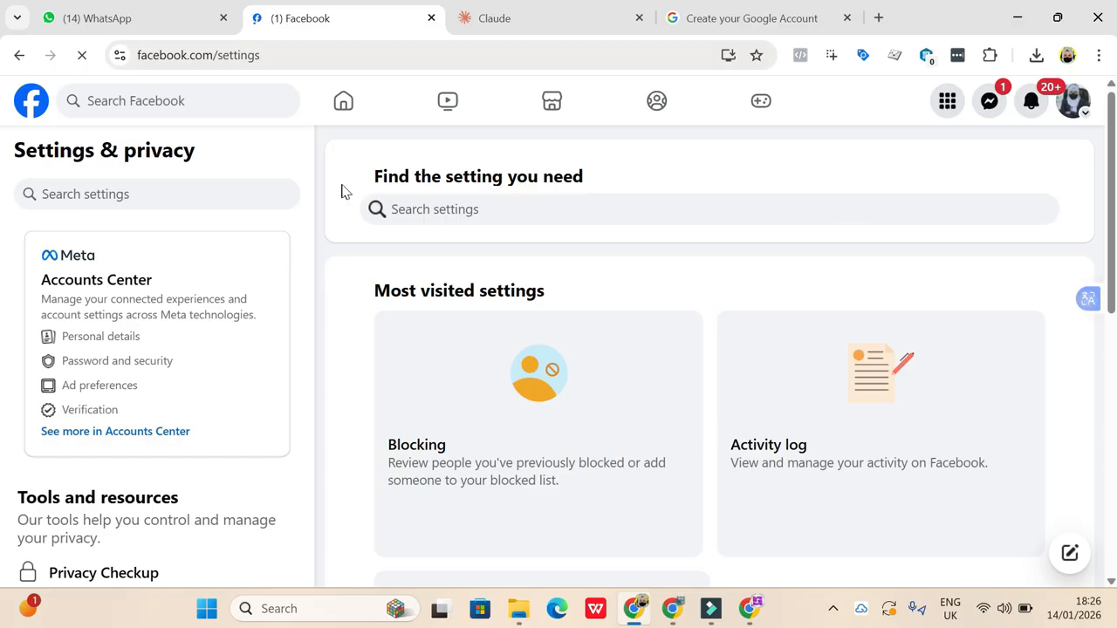
pyautogui.click(149, 369)
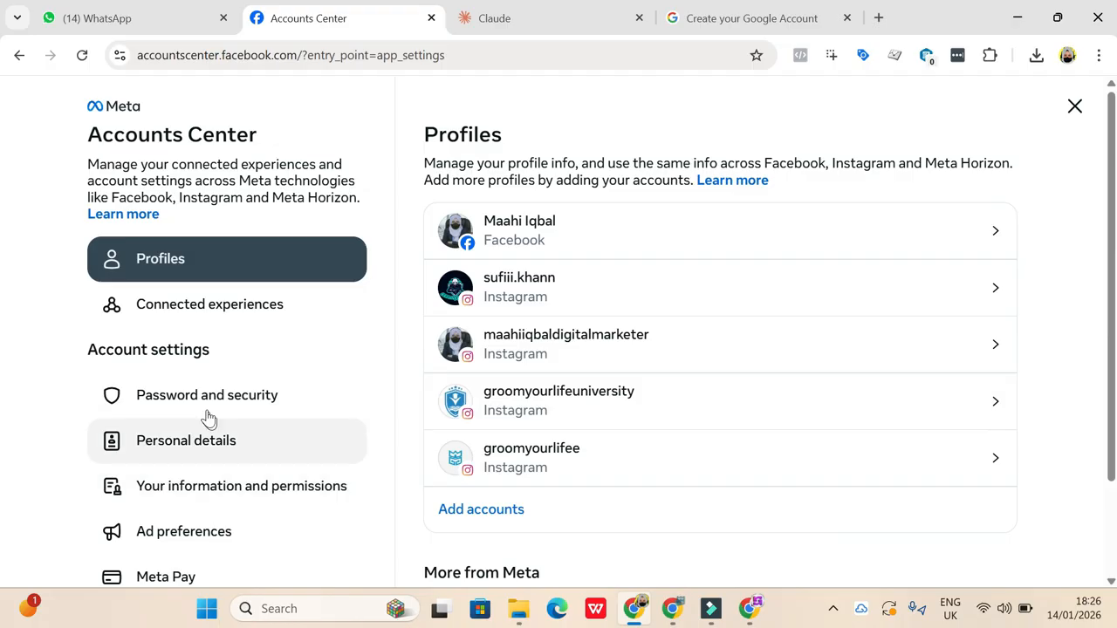
# - Open the Password and security settings, view the accounts available for two-factor authentication, and close that list
pyautogui.click(220, 398)
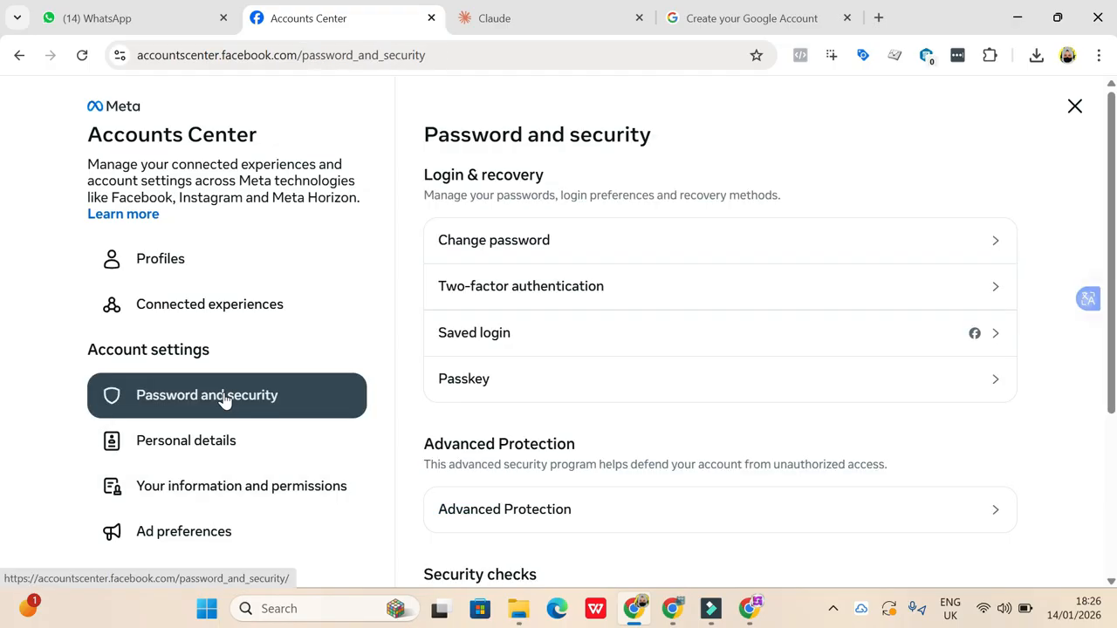
pyautogui.click(537, 288)
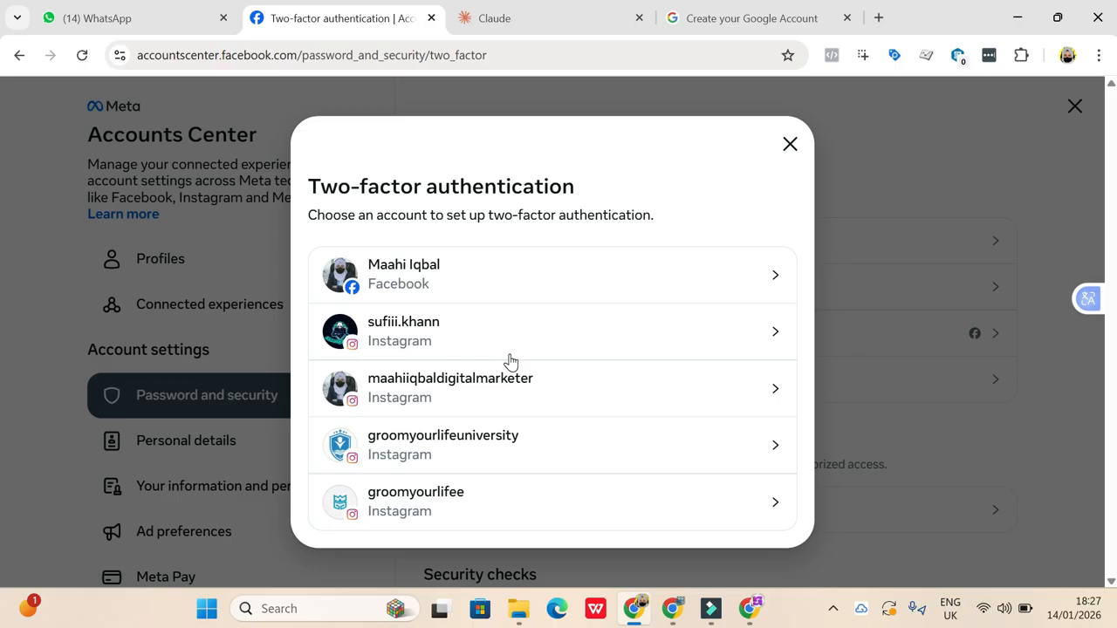
pyautogui.click(790, 144)
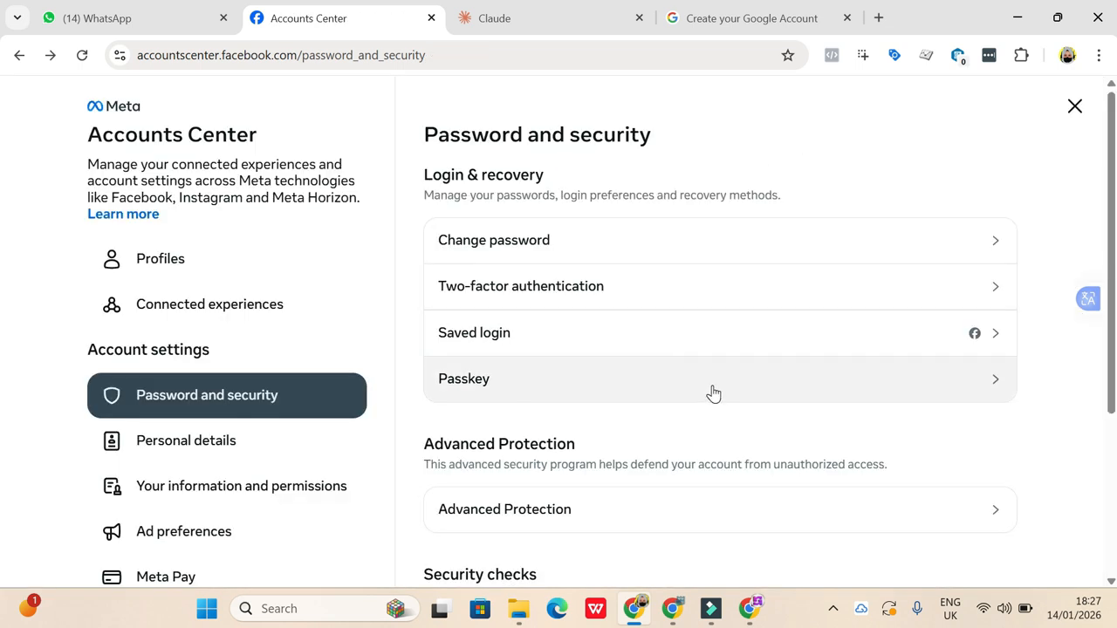
# - Check the Facebook account's login alert settings under the security checks, and close them
pyautogui.scroll(-3, 712, 393)
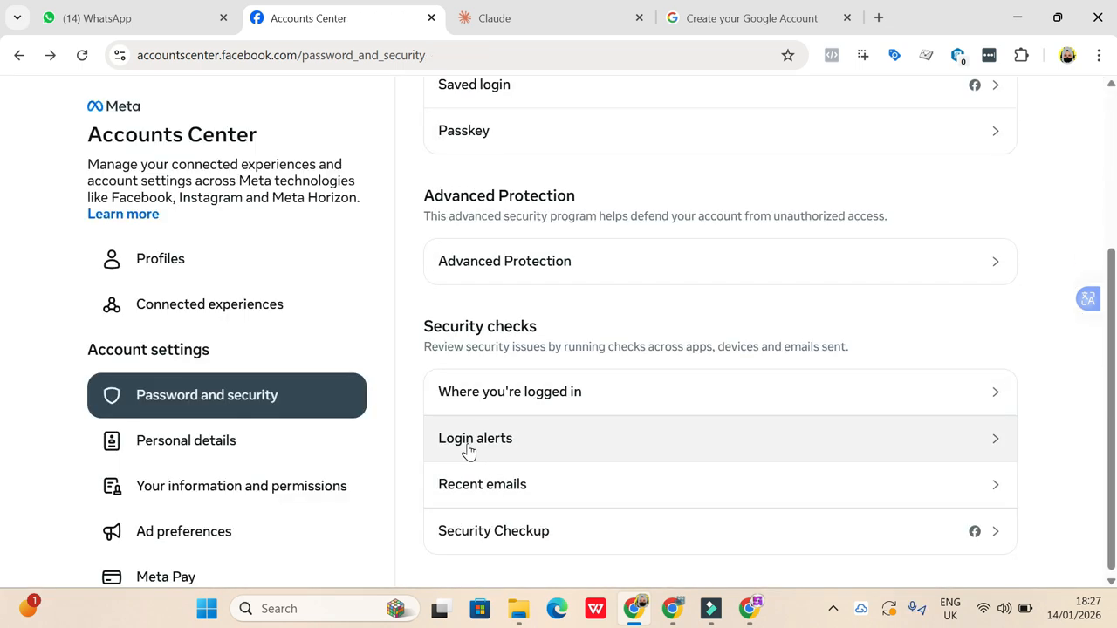
pyautogui.click(469, 449)
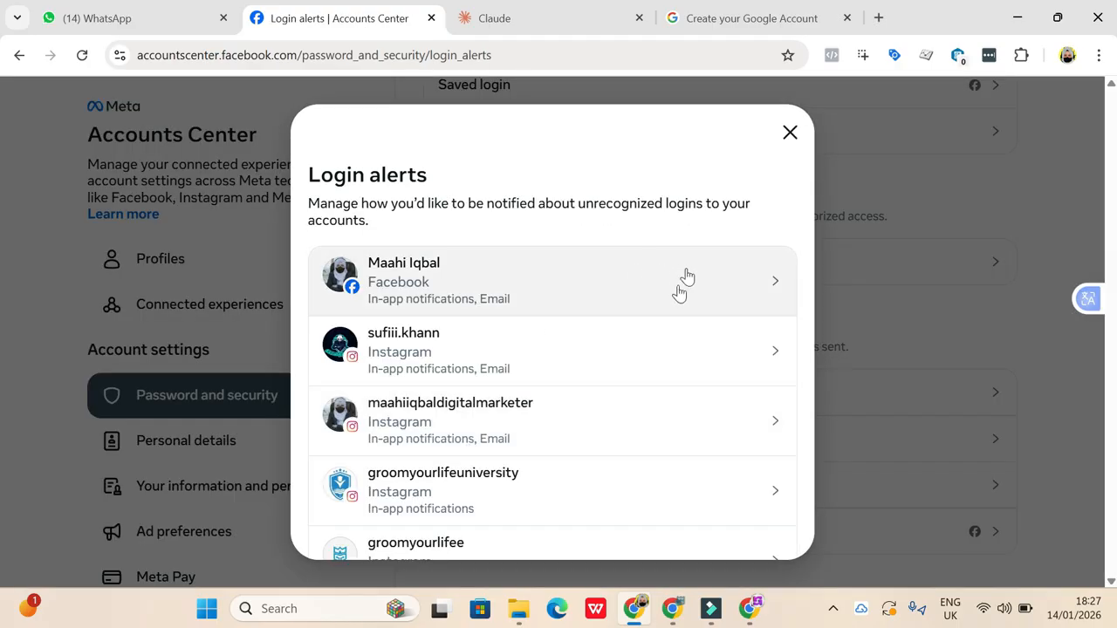
pyautogui.scroll(-2, 519, 524)
pyautogui.scroll(2, 524, 417)
pyautogui.click(386, 300)
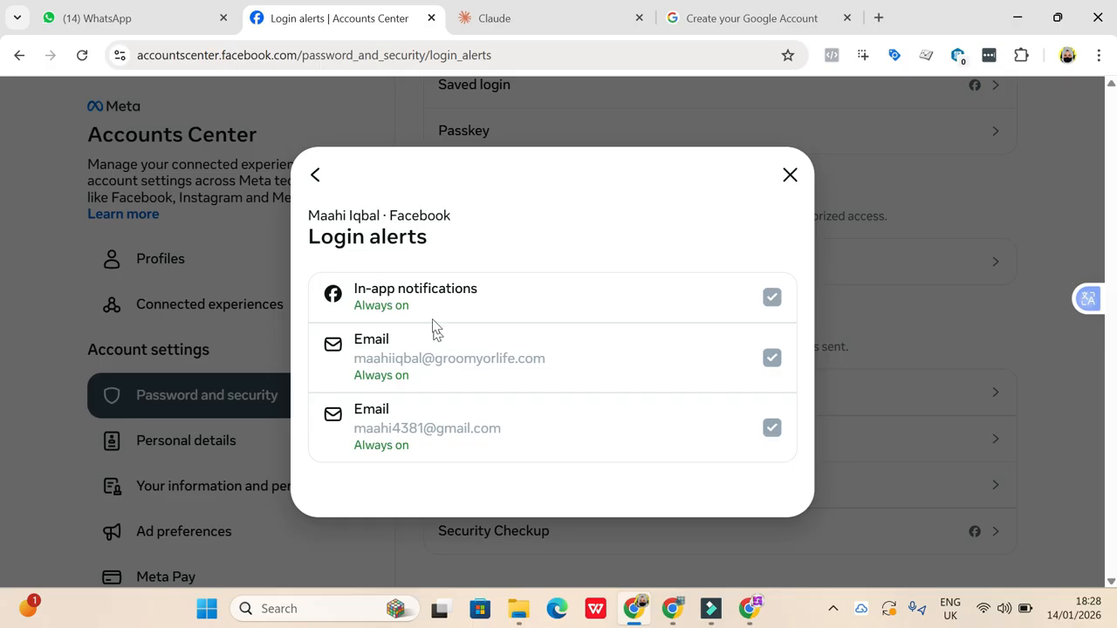
pyautogui.click(790, 178)
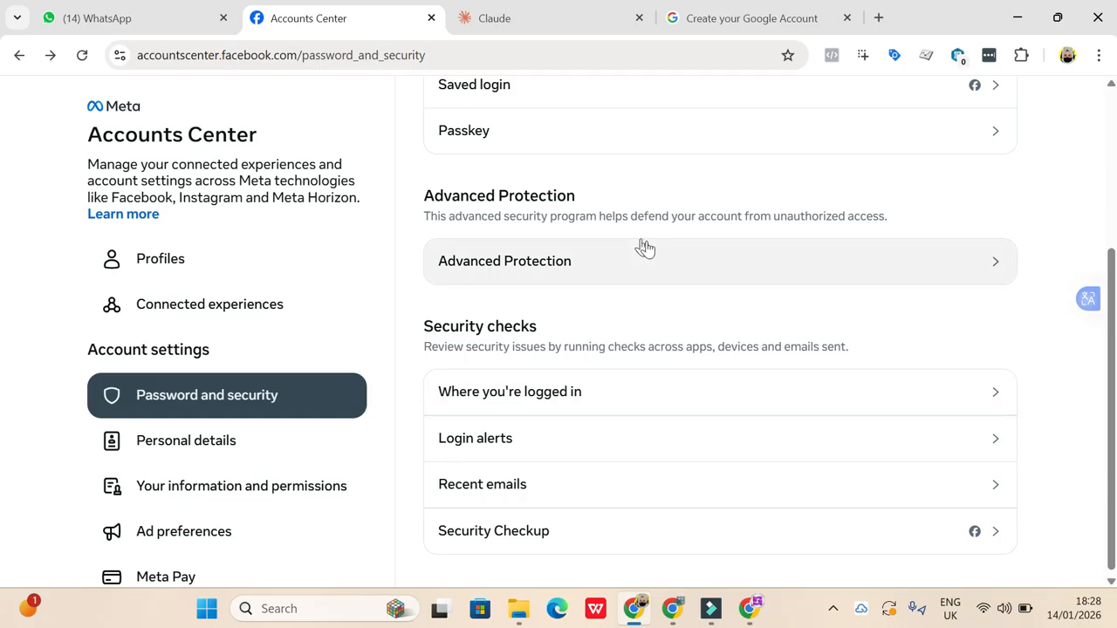
# - Leave the Accounts Center and return from the settings page to the personal Facebook profile
pyautogui.scroll(3, 656, 267)
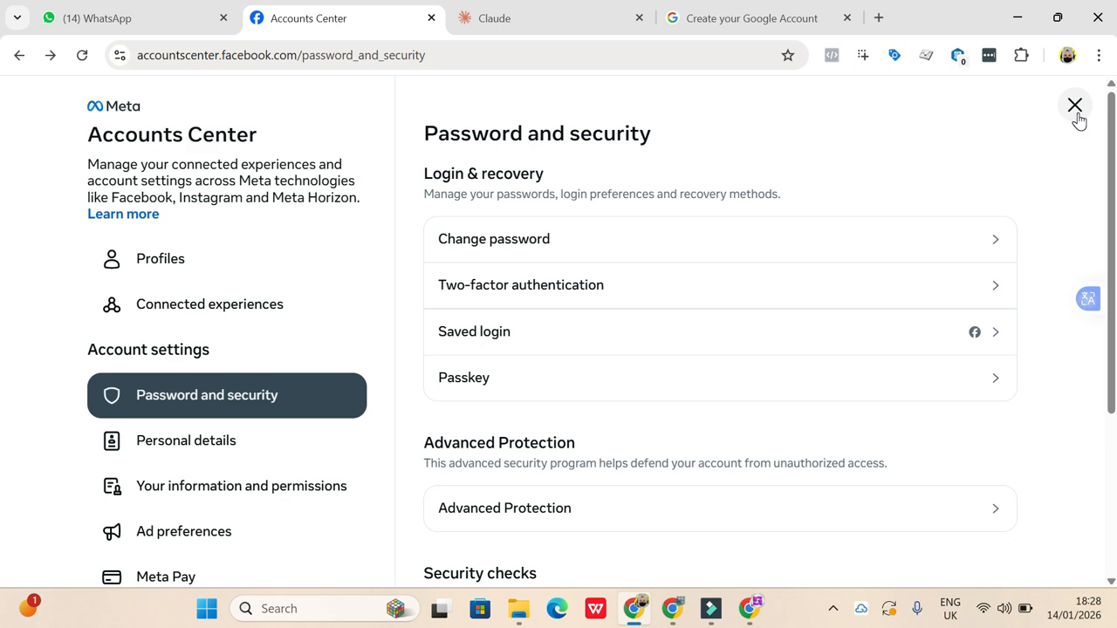
pyautogui.click(1076, 106)
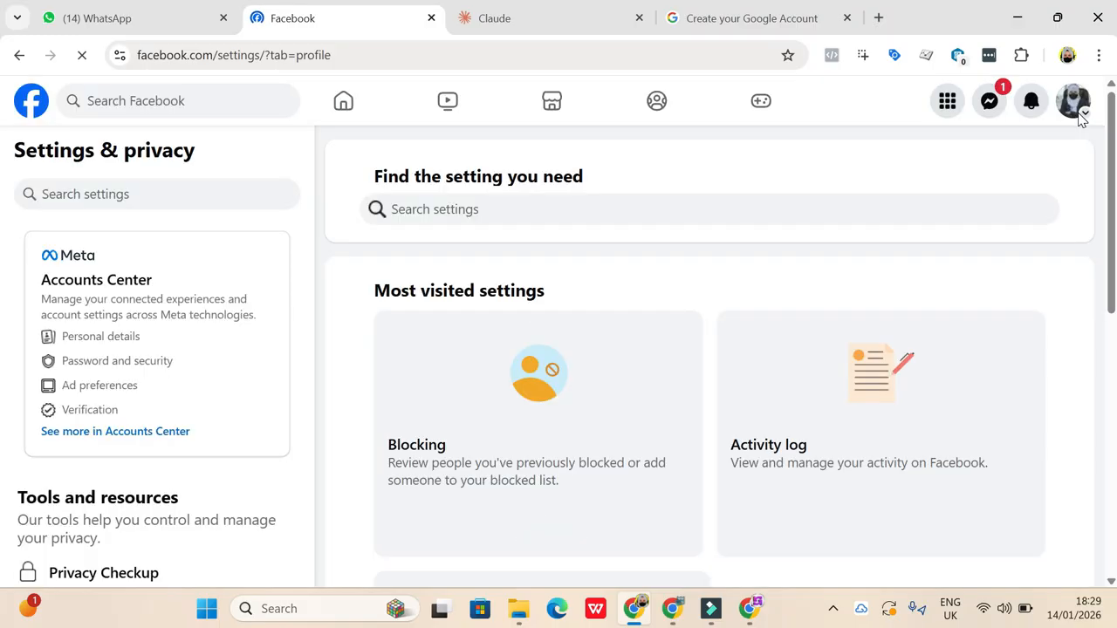
pyautogui.scroll(-3, 660, 301)
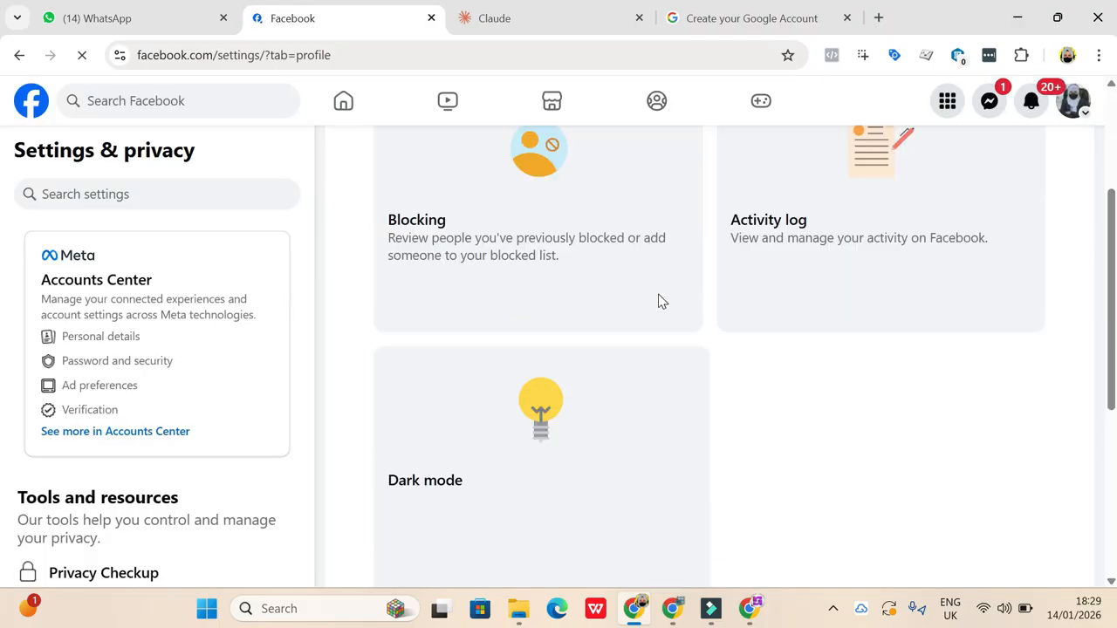
pyautogui.scroll(4, 661, 301)
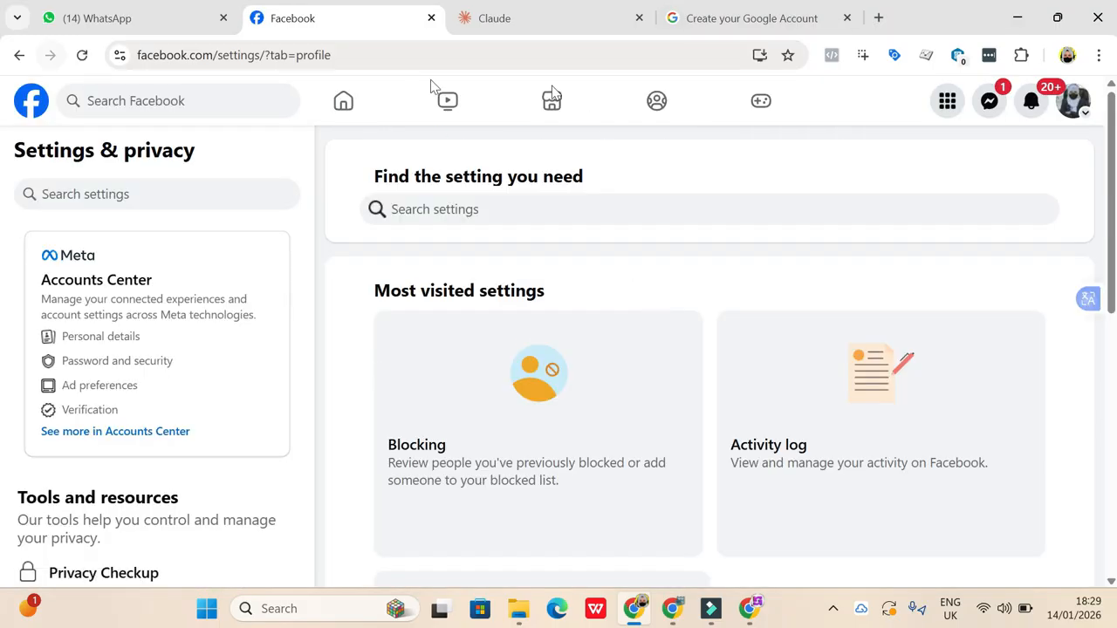
pyautogui.click(1073, 103)
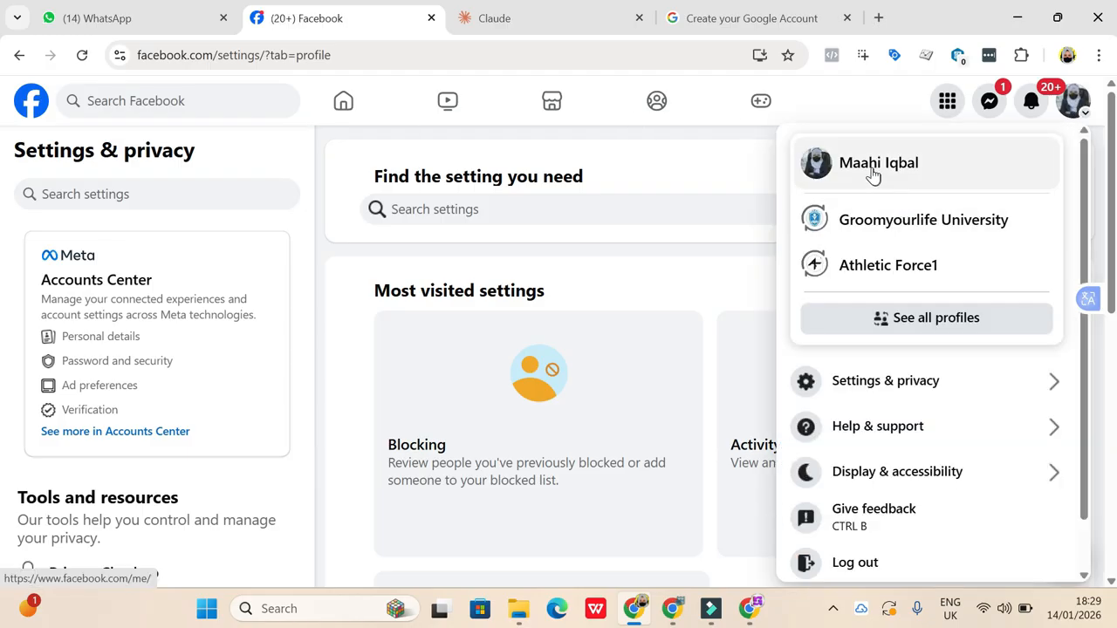
pyautogui.click(873, 168)
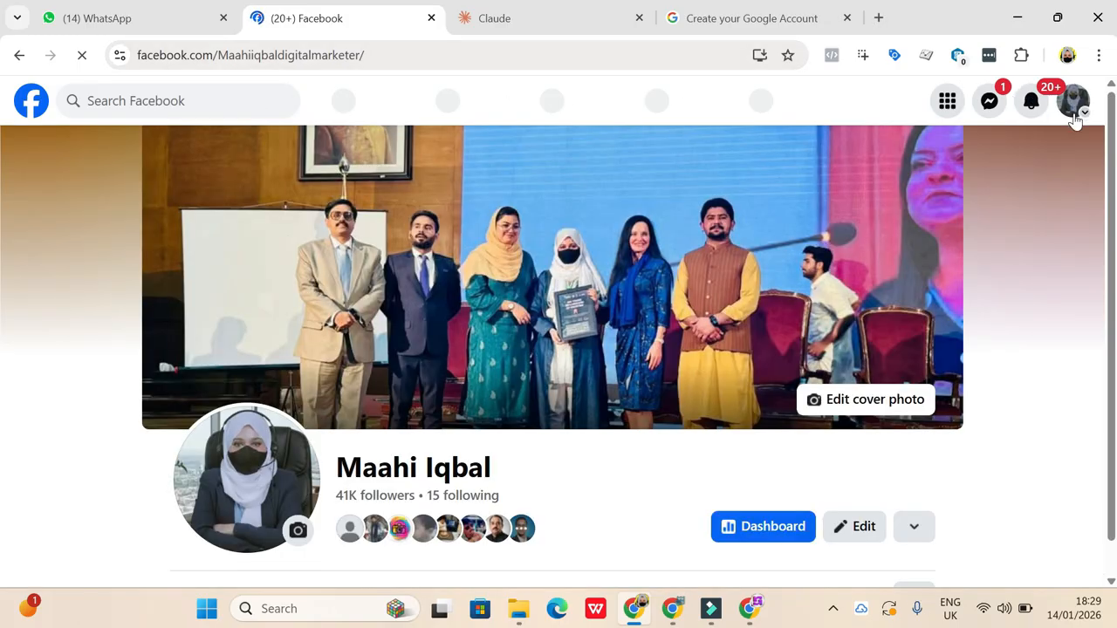
# - Open the Settings & privacy page from the profile and search the settings for "name"
pyautogui.click(1073, 111)
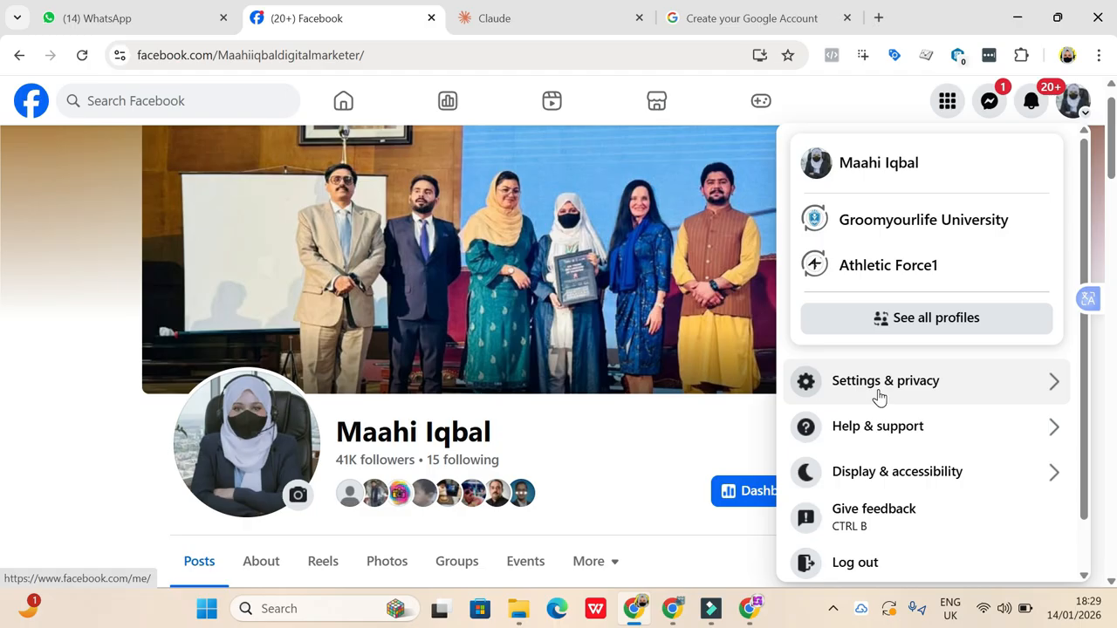
pyautogui.click(878, 398)
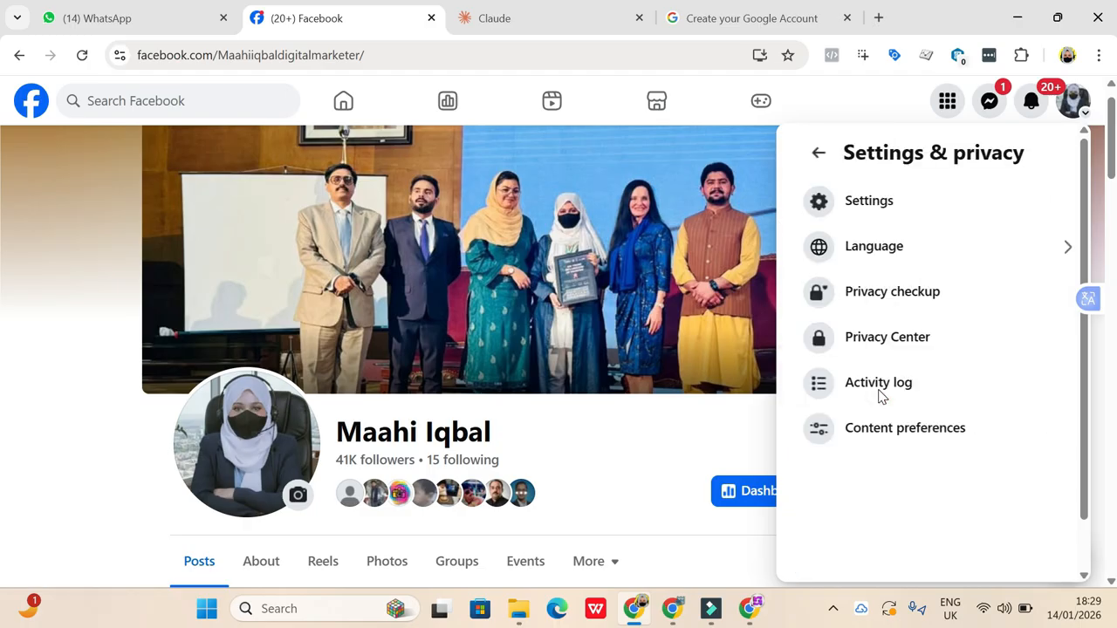
pyautogui.click(851, 210)
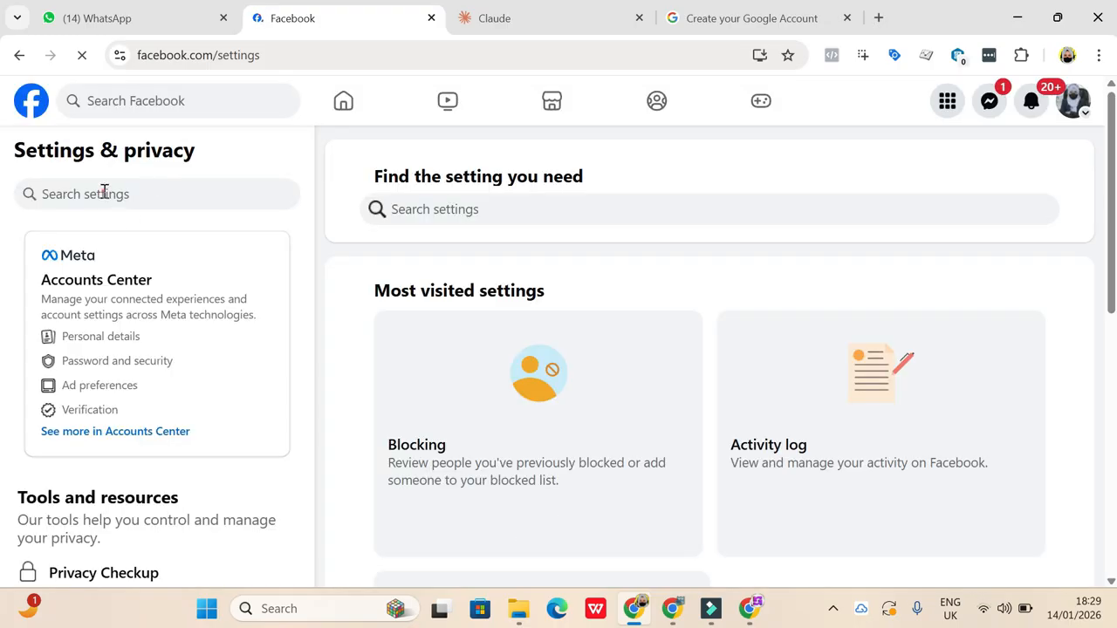
pyautogui.click(103, 193)
pyautogui.write('name')
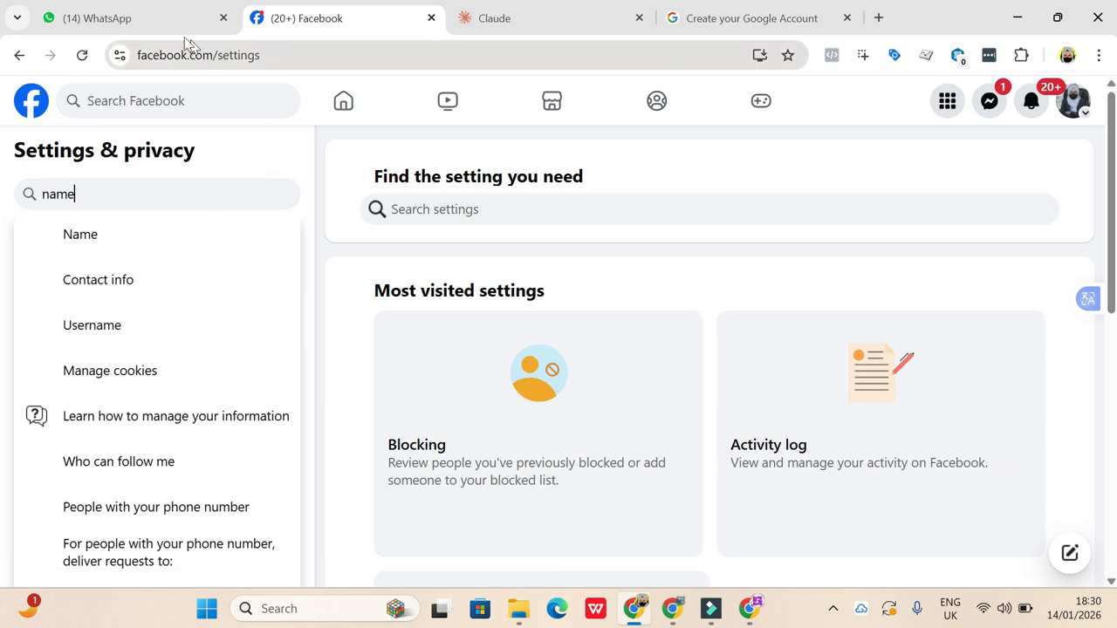
# - Go back to the personal profile and look over its cover photo, Intro section and posts
pyautogui.moveTo(237, 42)
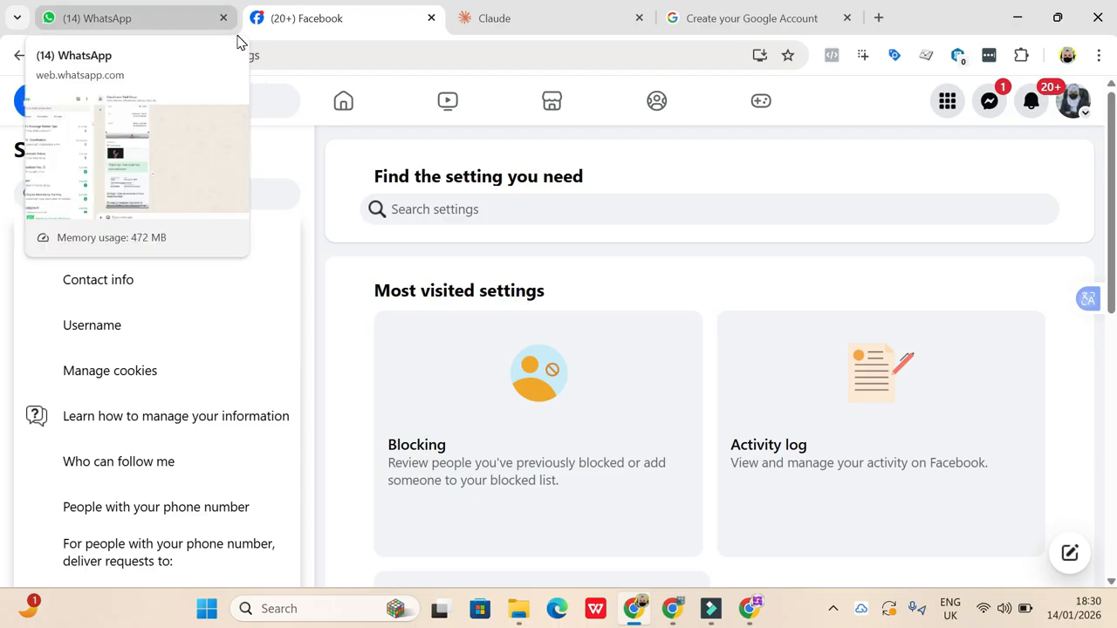
pyautogui.click(1072, 114)
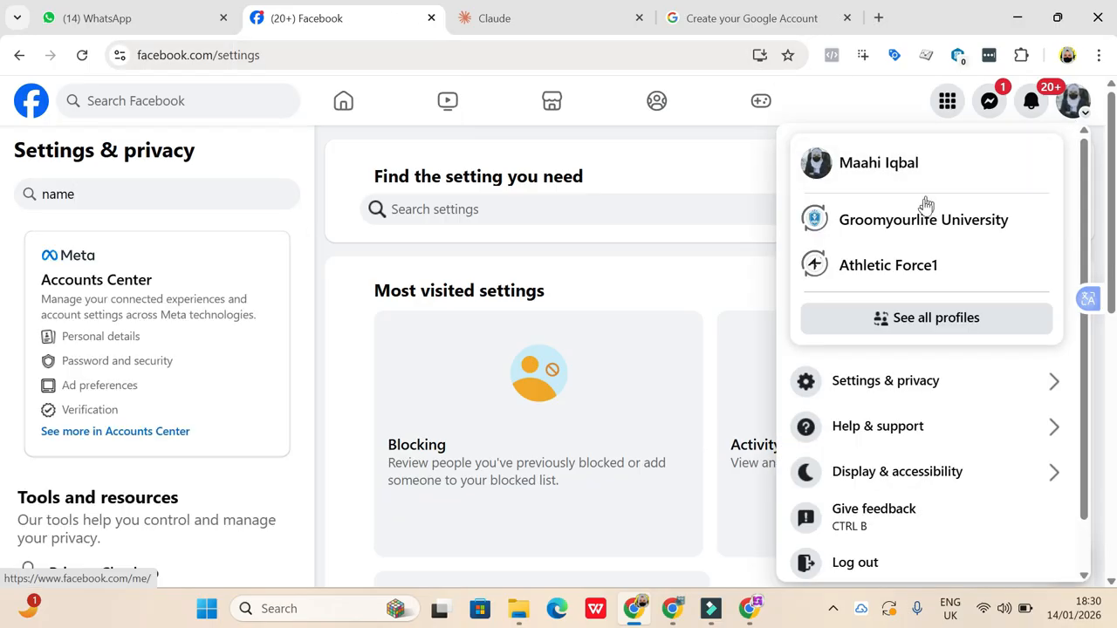
pyautogui.click(871, 175)
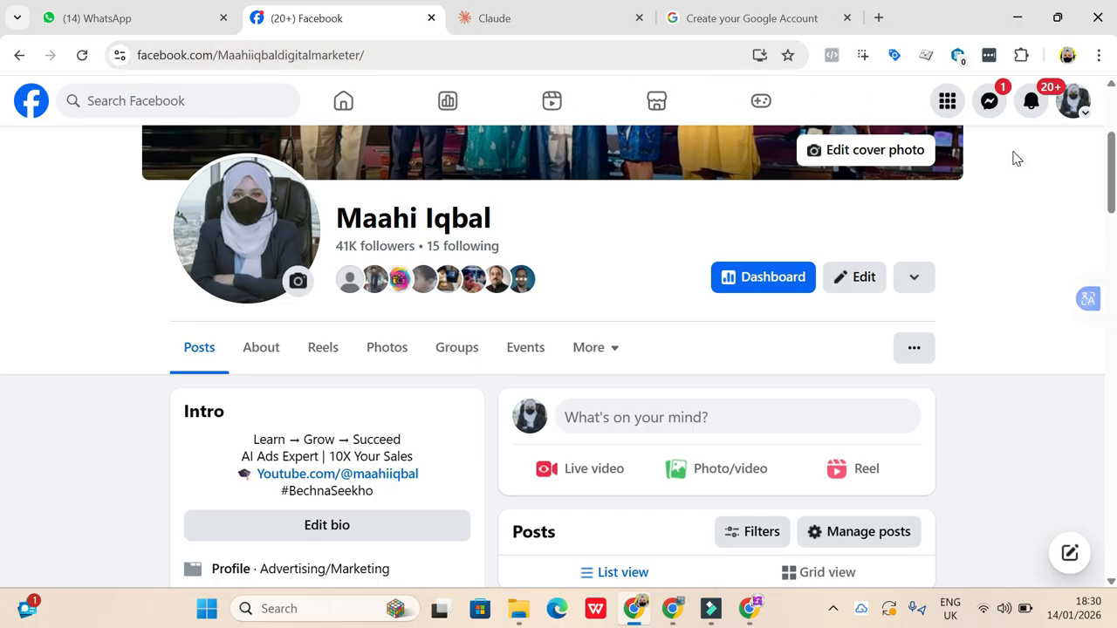
pyautogui.scroll(2, 597, 349)
pyautogui.scroll(-6, 597, 349)
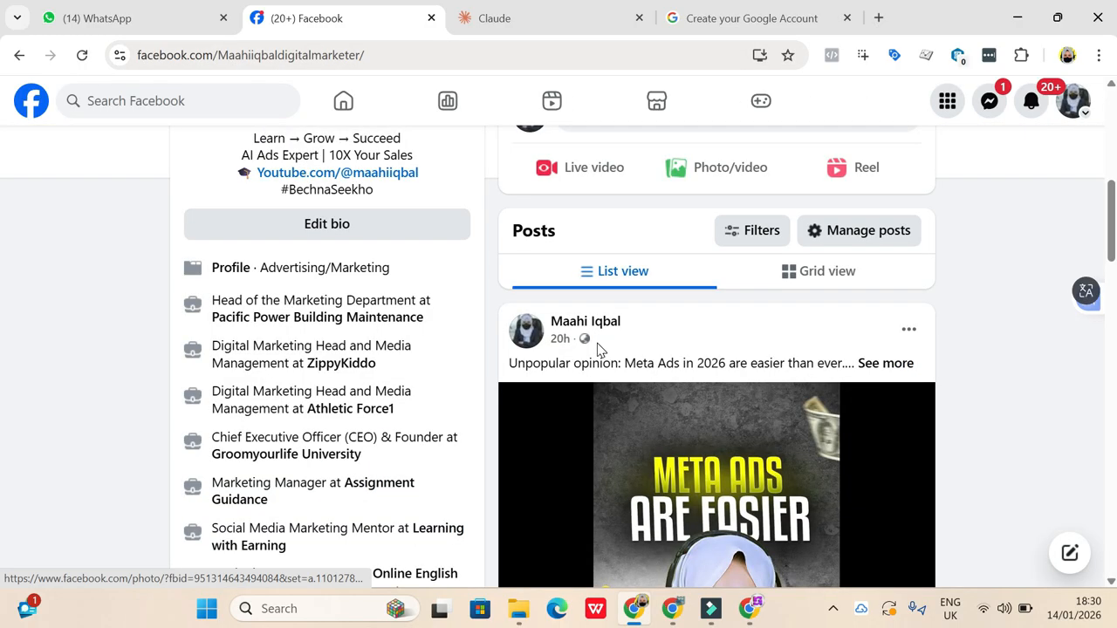
pyautogui.scroll(6, 349, 394)
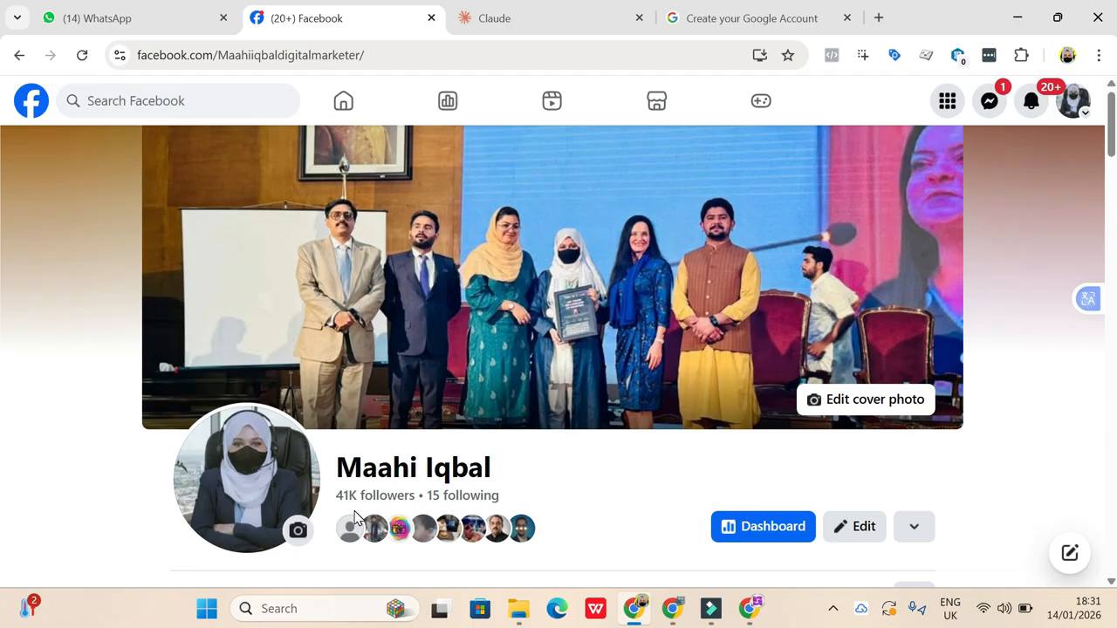
# - View the complete list of profiles and Pages linked to the account, including the additional profiles, and close it
pyautogui.click(1074, 103)
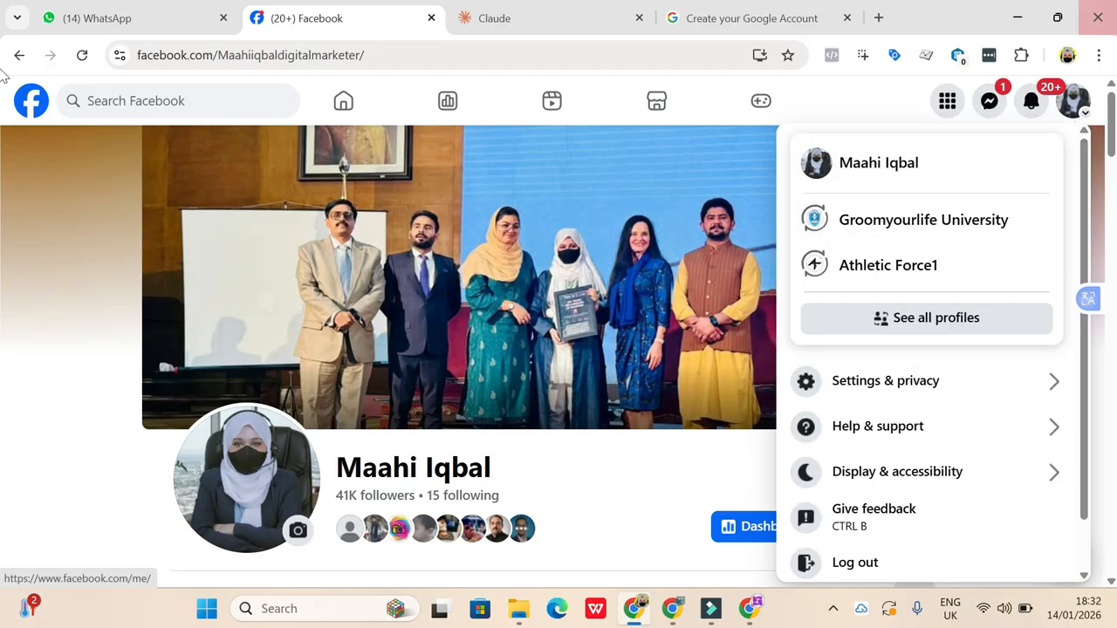
pyautogui.click(904, 319)
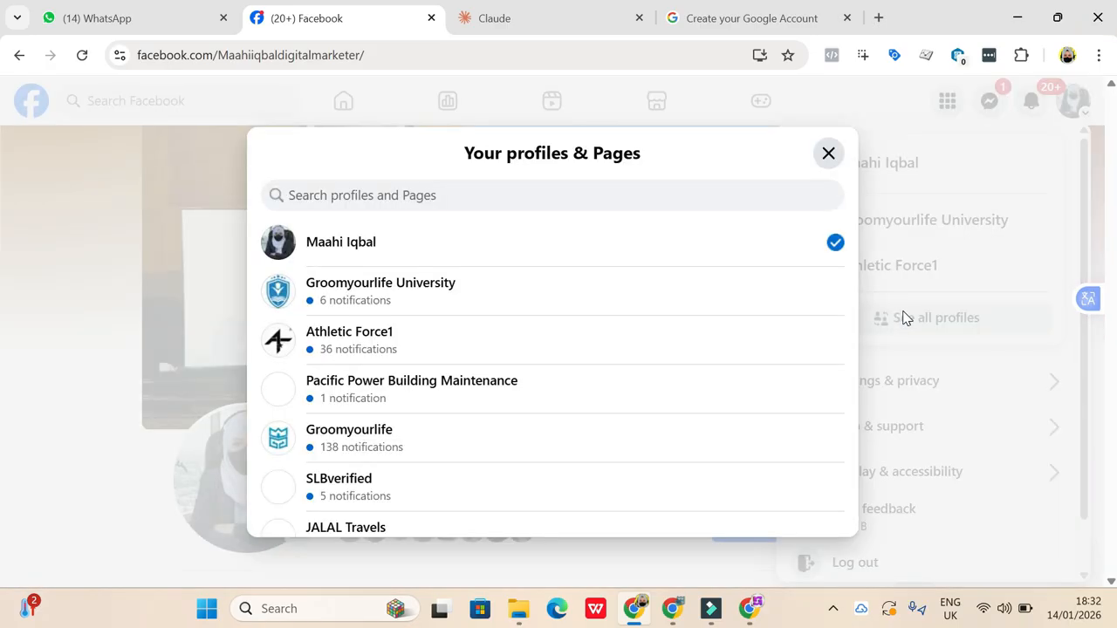
pyautogui.scroll(-5, 352, 463)
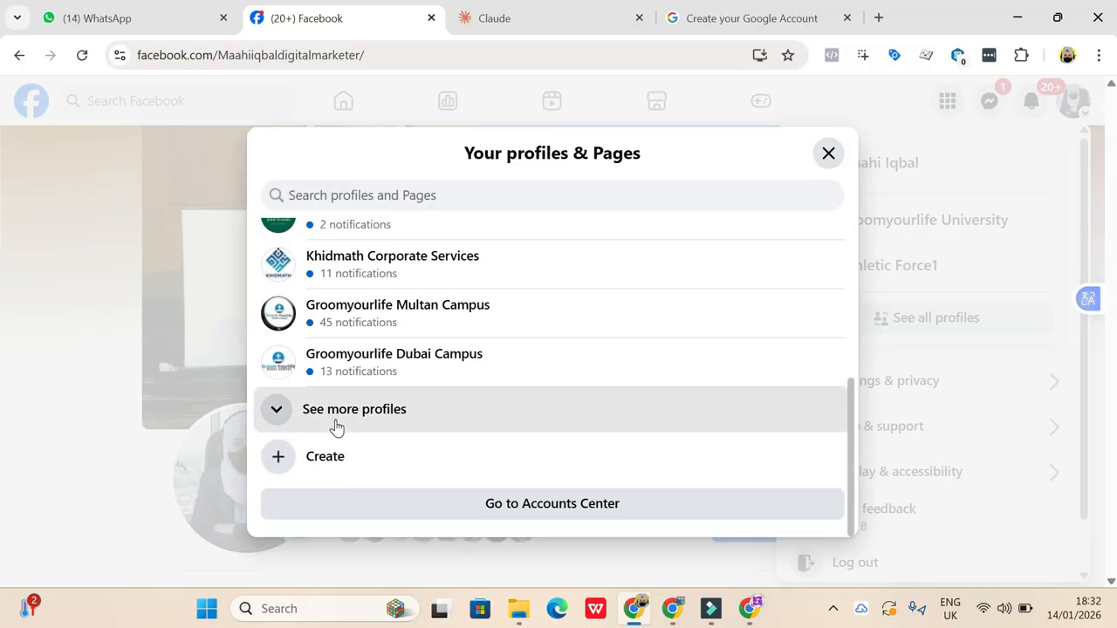
pyautogui.click(334, 420)
pyautogui.scroll(-5, 436, 426)
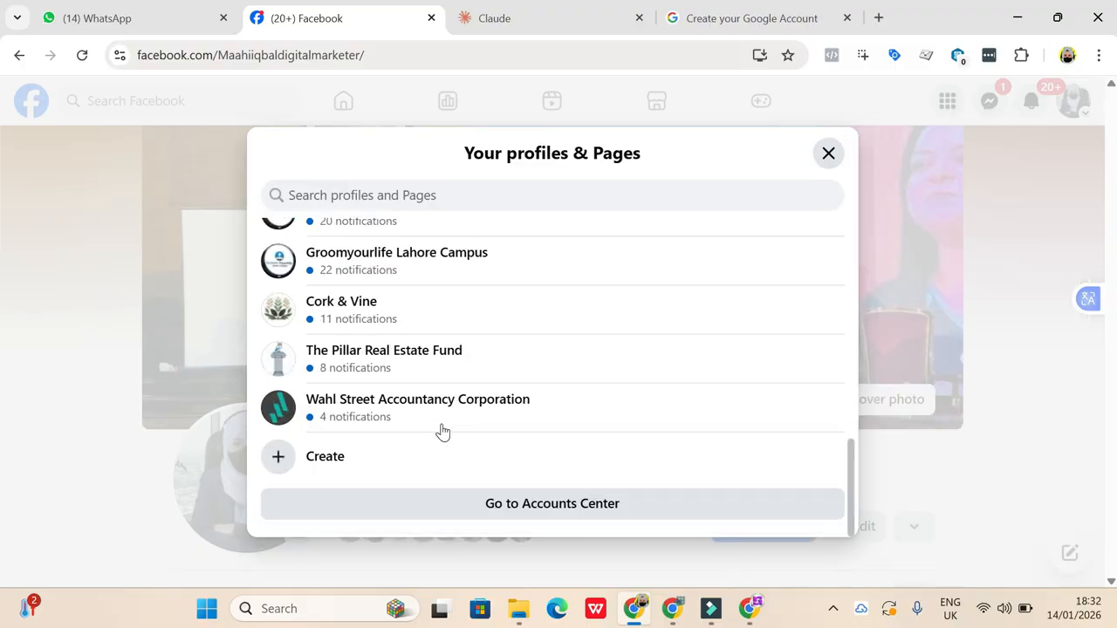
pyautogui.scroll(10, 439, 429)
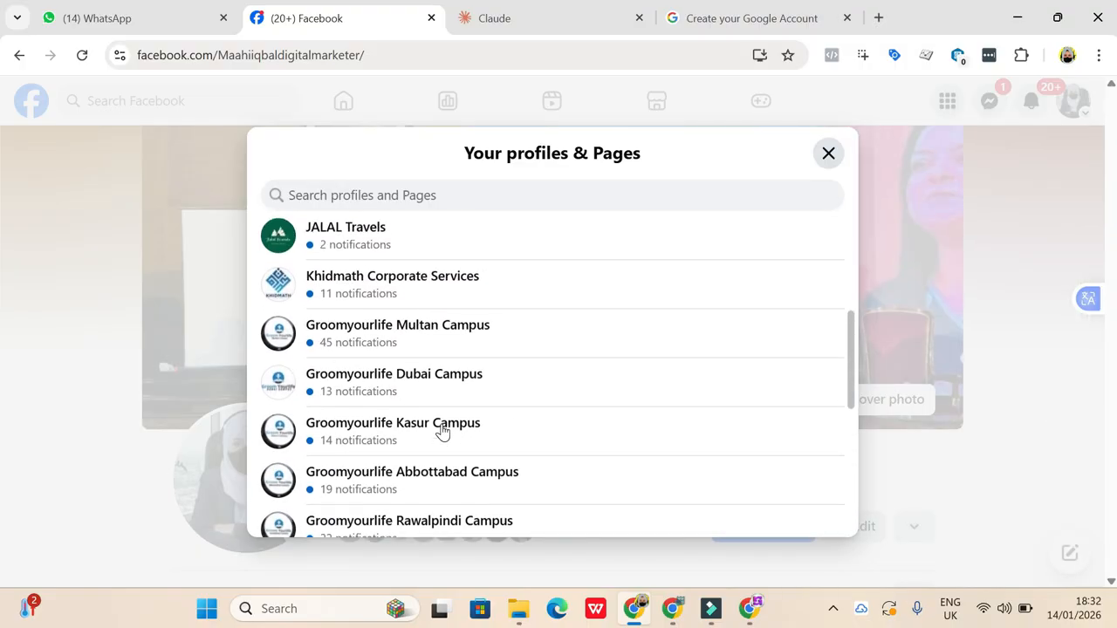
pyautogui.click(828, 162)
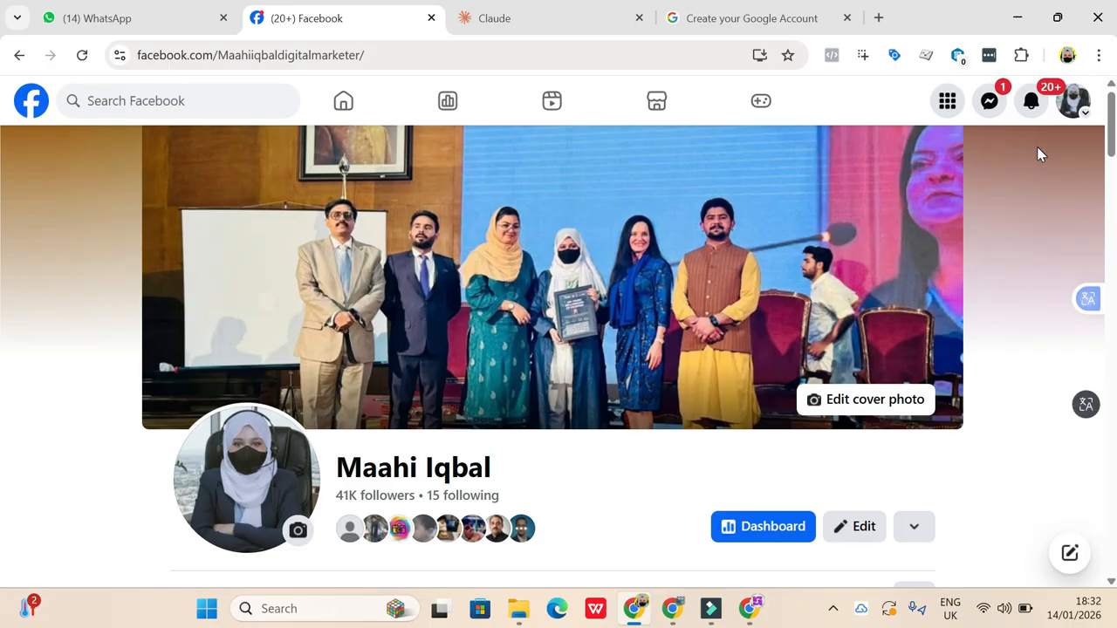
# - Open the form for creating a new Facebook Page and place the cursor in the Page name field
pyautogui.click(946, 108)
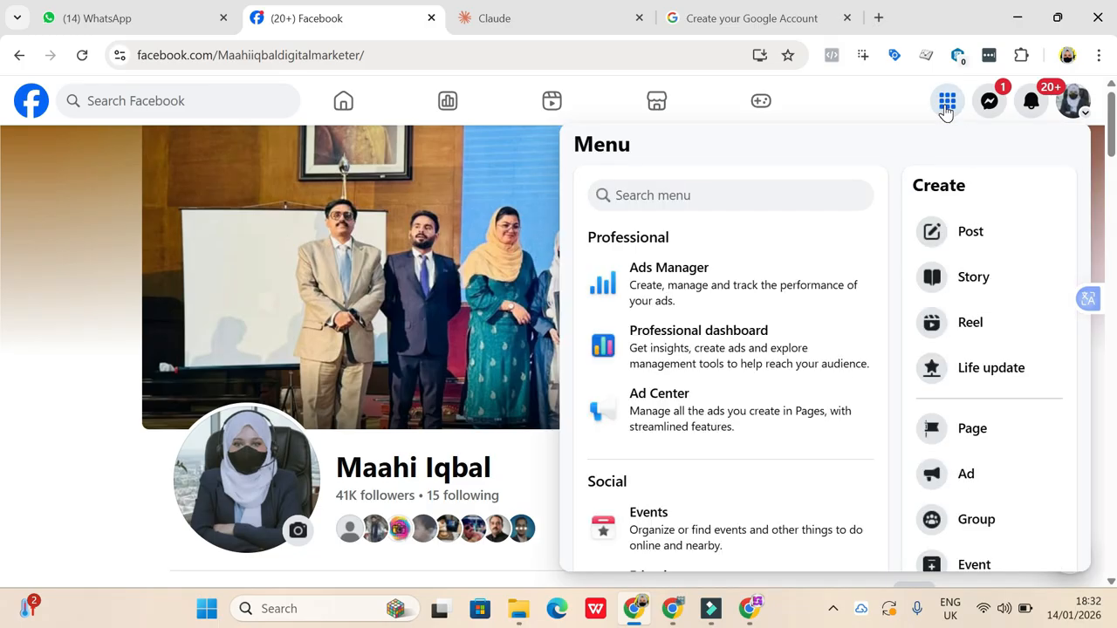
pyautogui.click(969, 432)
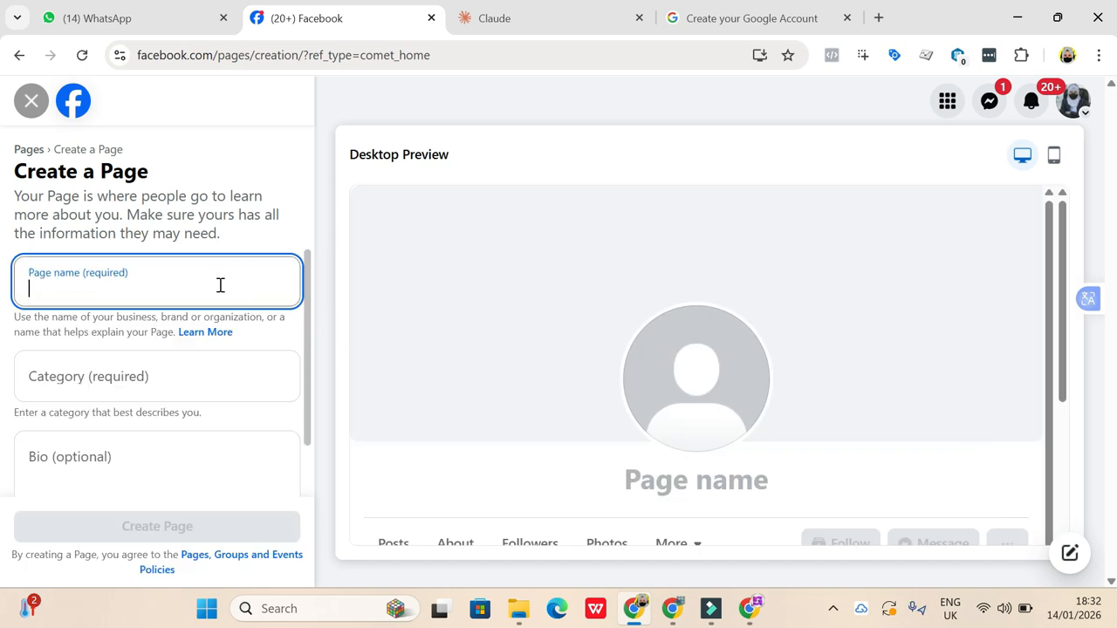
pyautogui.click(221, 285)
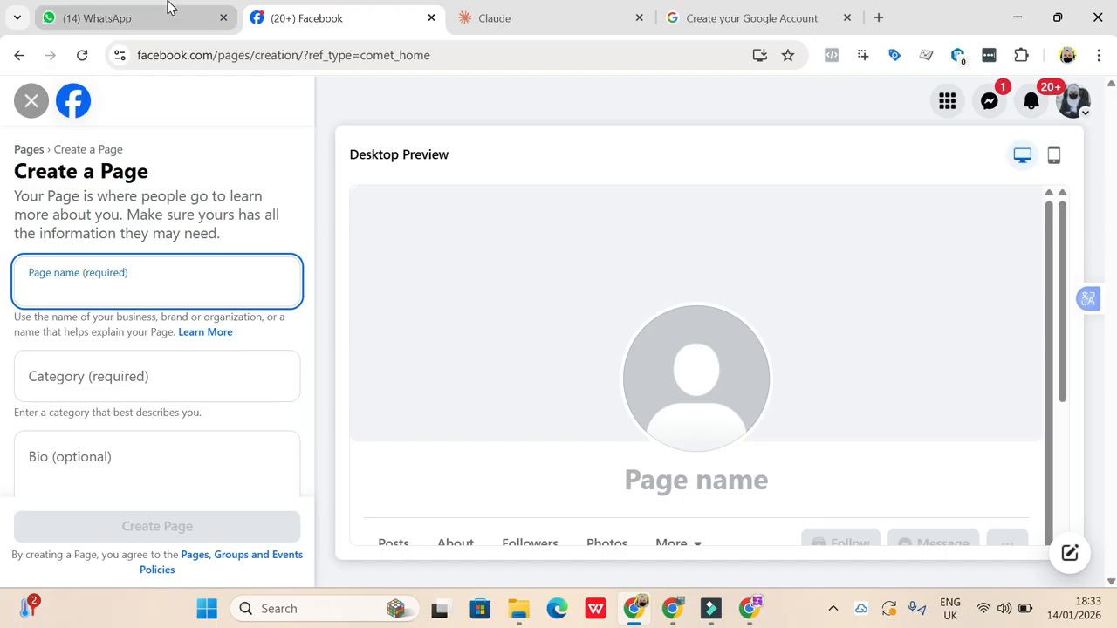
# - Switch to Claude and review the drafted course prompt through its closing requests for a Facebook username, category and "bio 1 line"
pyautogui.click(531, 15)
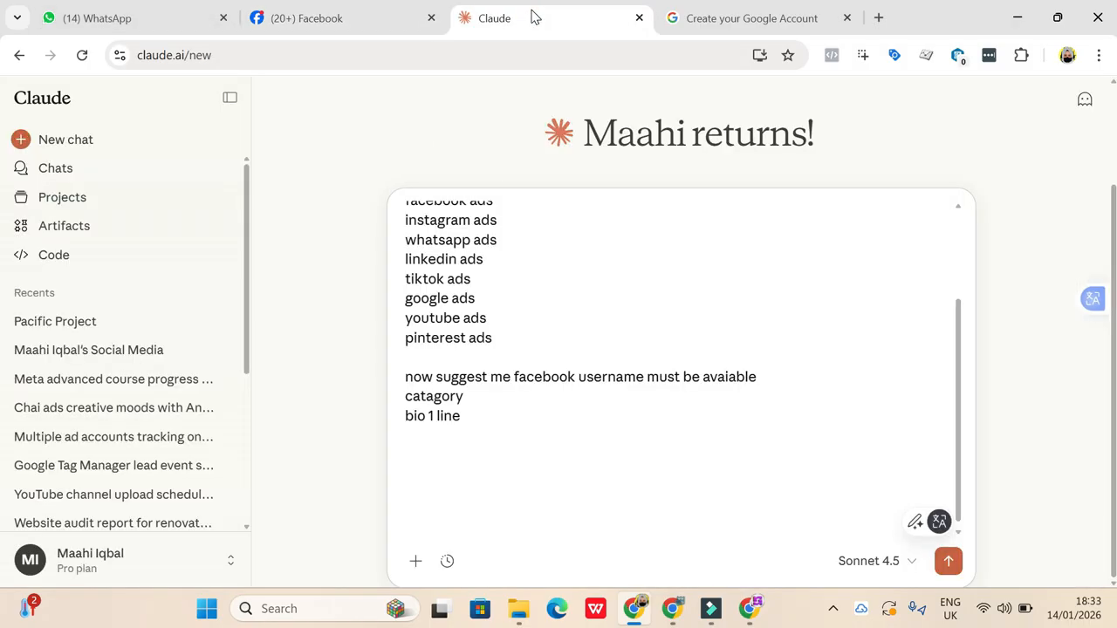
pyautogui.scroll(3, 574, 262)
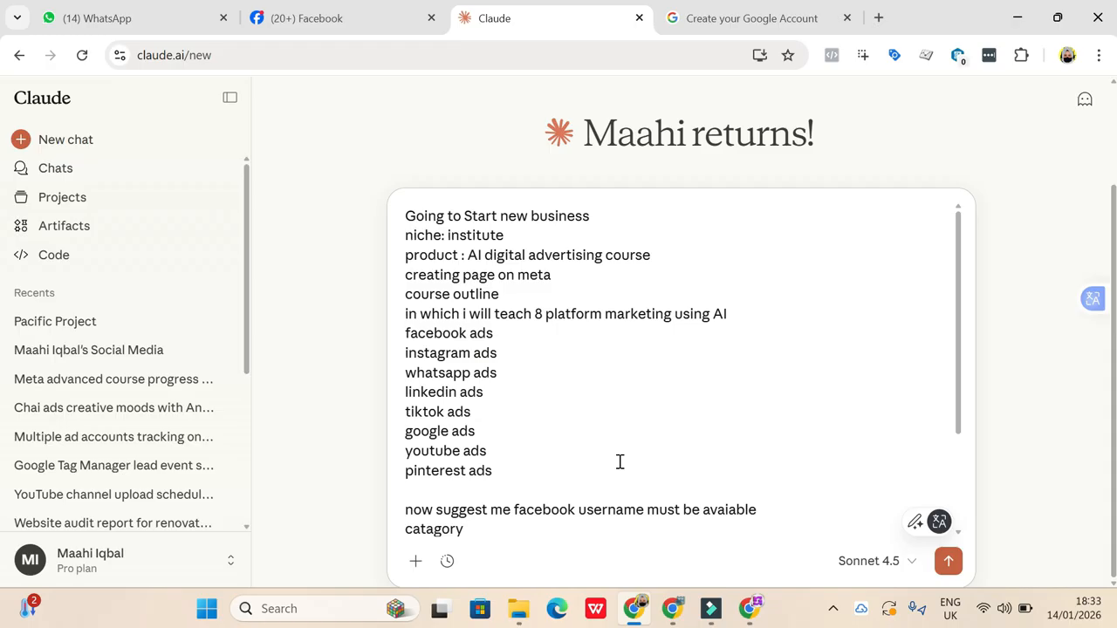
pyautogui.press('Return')
pyautogui.write('bio 1 line')
pyautogui.press('Return')
pyautogui.press('Return')
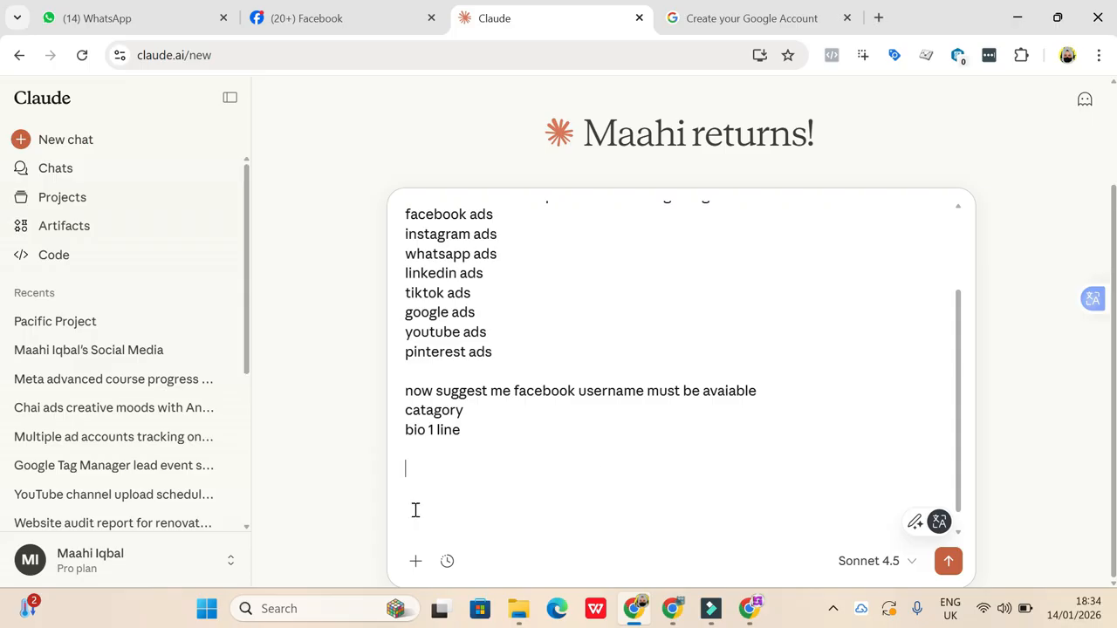
# - Return to the Facebook Page creation form and look over its name, category and bio fields
pyautogui.click(340, 9)
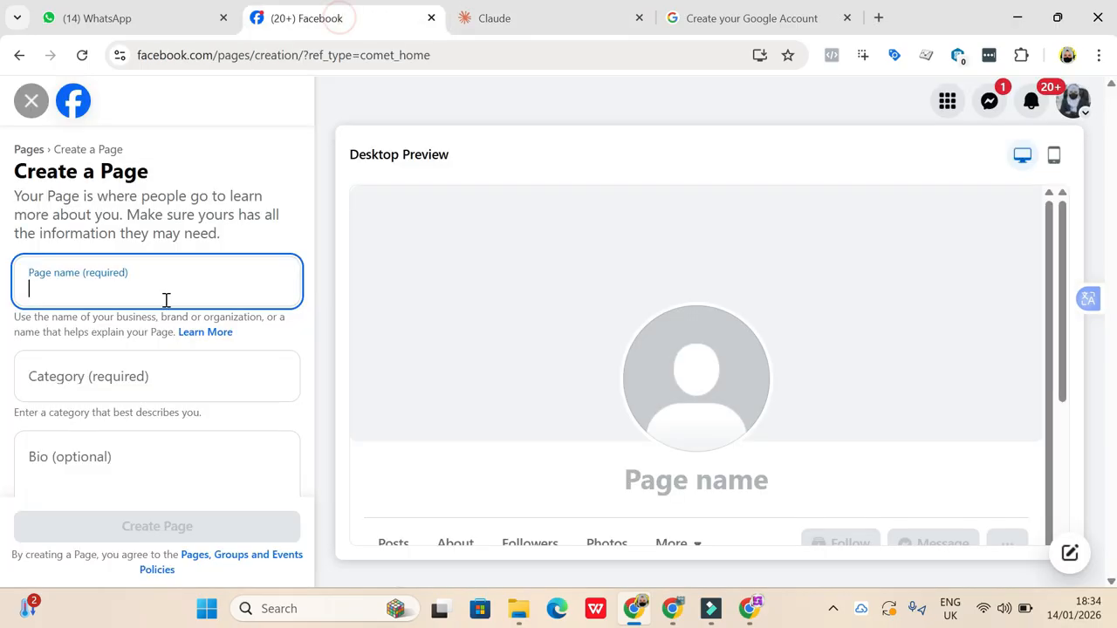
pyautogui.scroll(-1, 107, 384)
pyautogui.scroll(1, 74, 252)
pyautogui.click(71, 262)
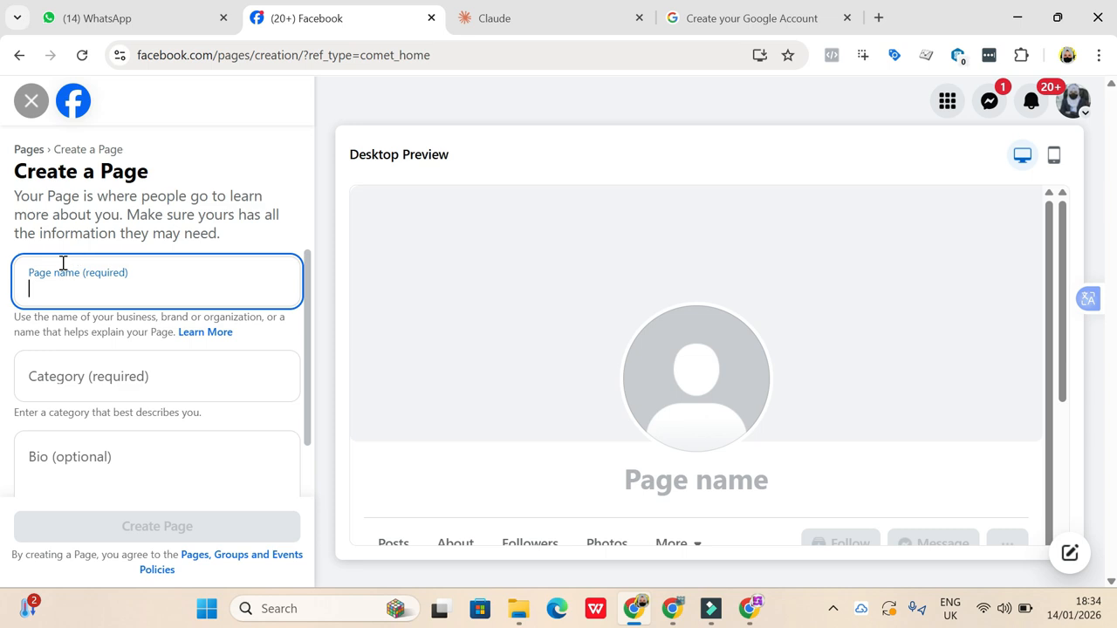
pyautogui.scroll(-1, 74, 388)
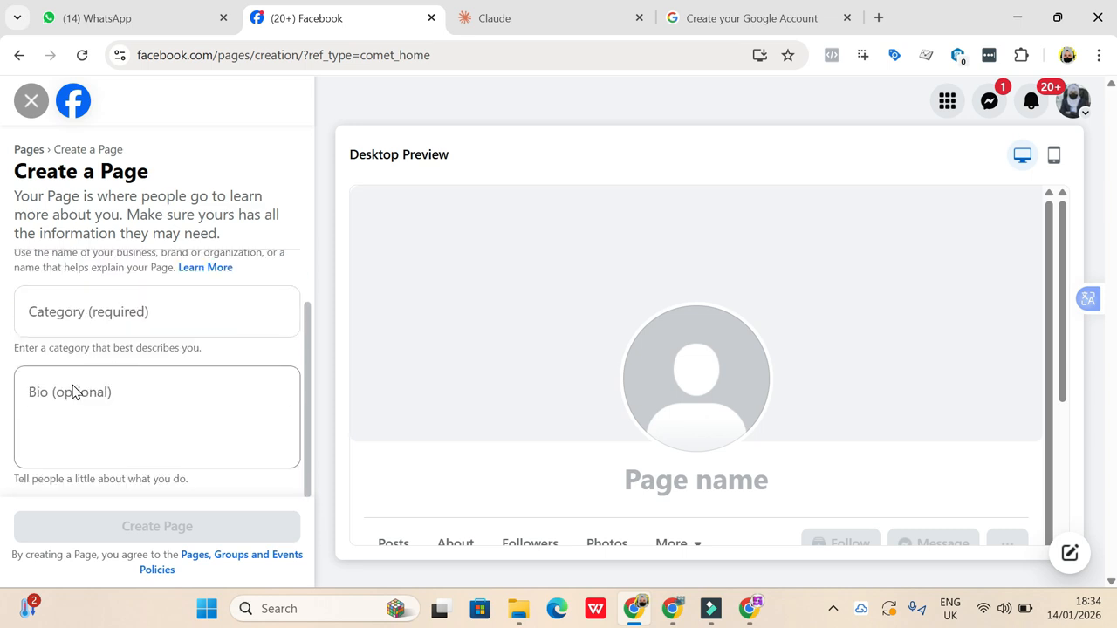
pyautogui.scroll(1, 74, 387)
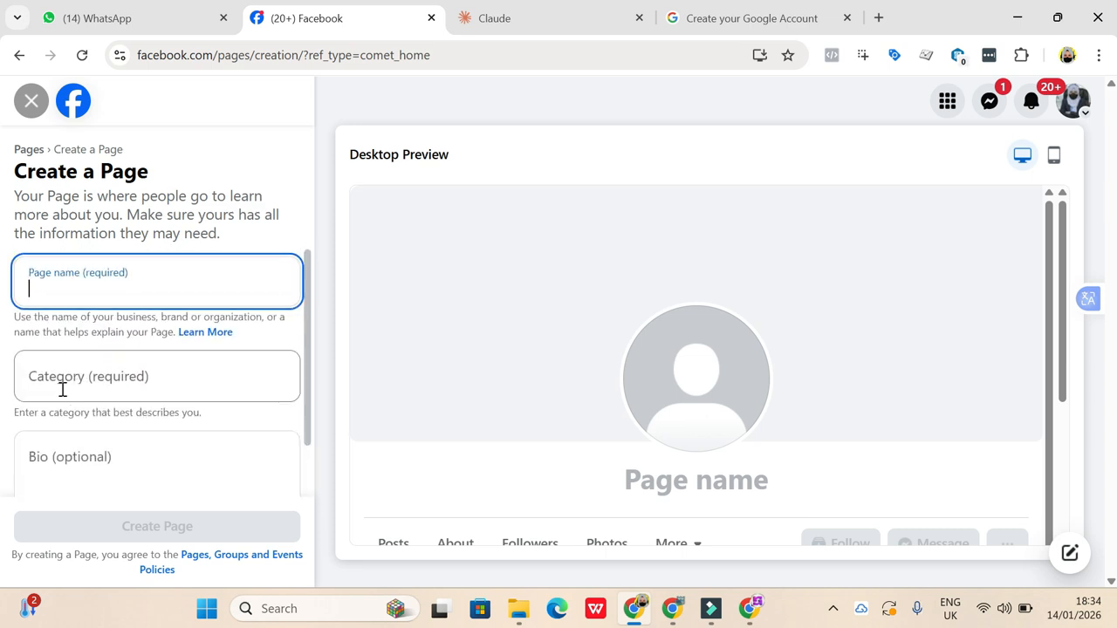
pyautogui.click(62, 390)
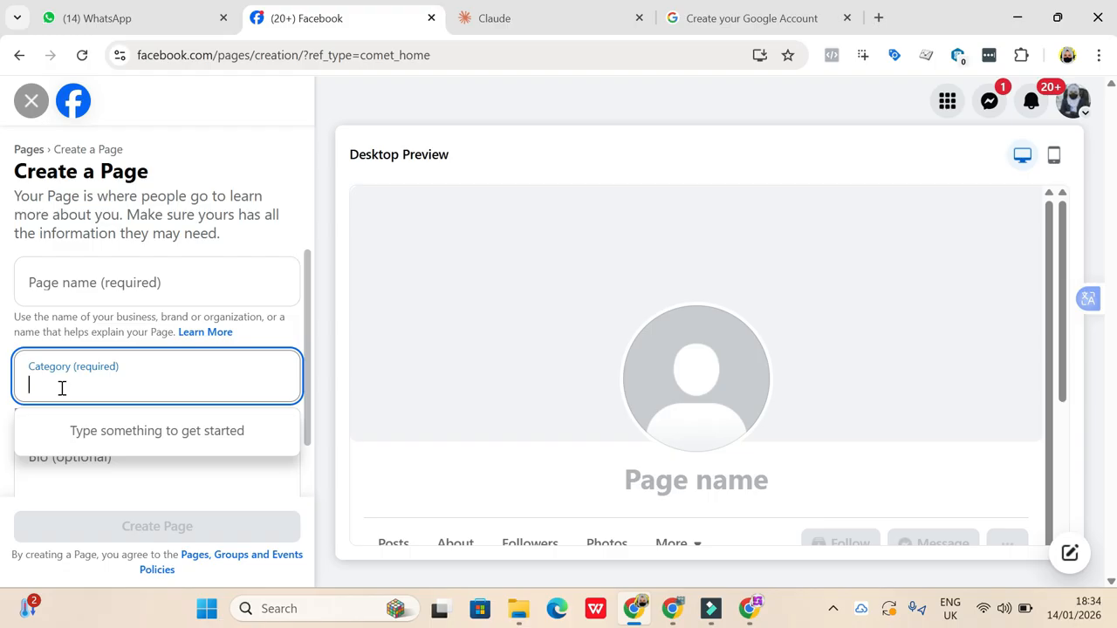
# - Send the drafted course prompt to Claude and return to the Facebook Page creation form
pyautogui.click(528, 13)
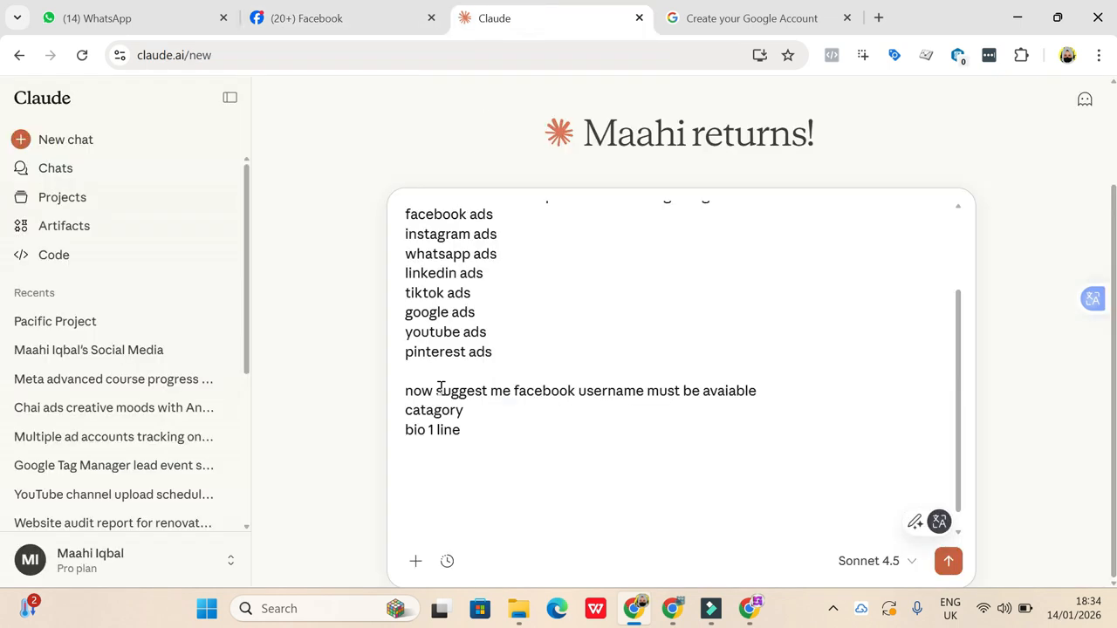
pyautogui.click(947, 565)
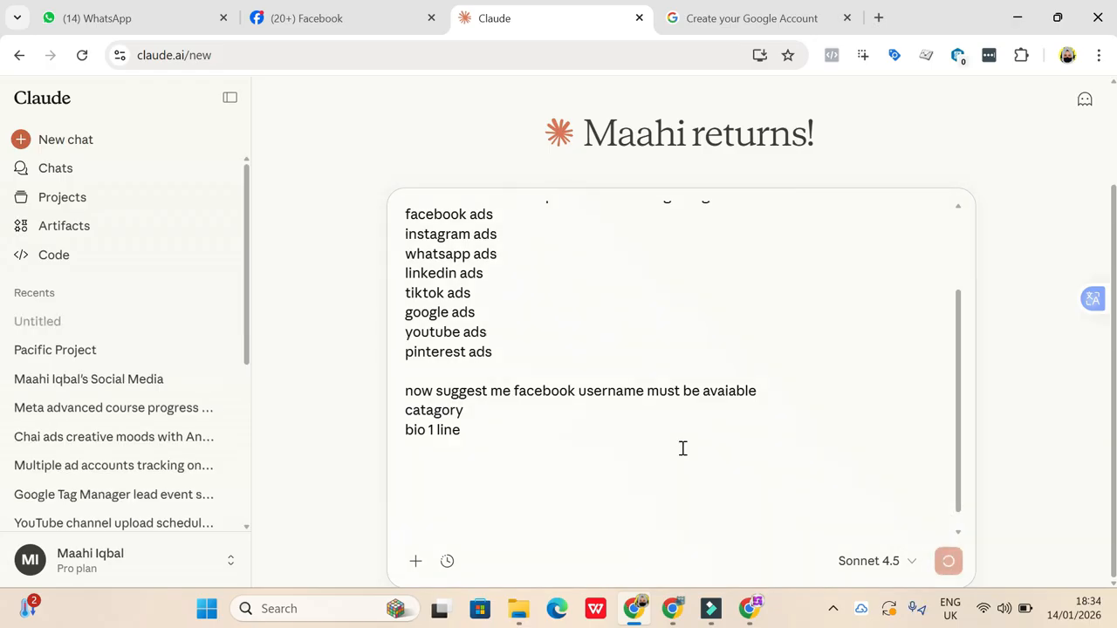
pyautogui.click(350, 33)
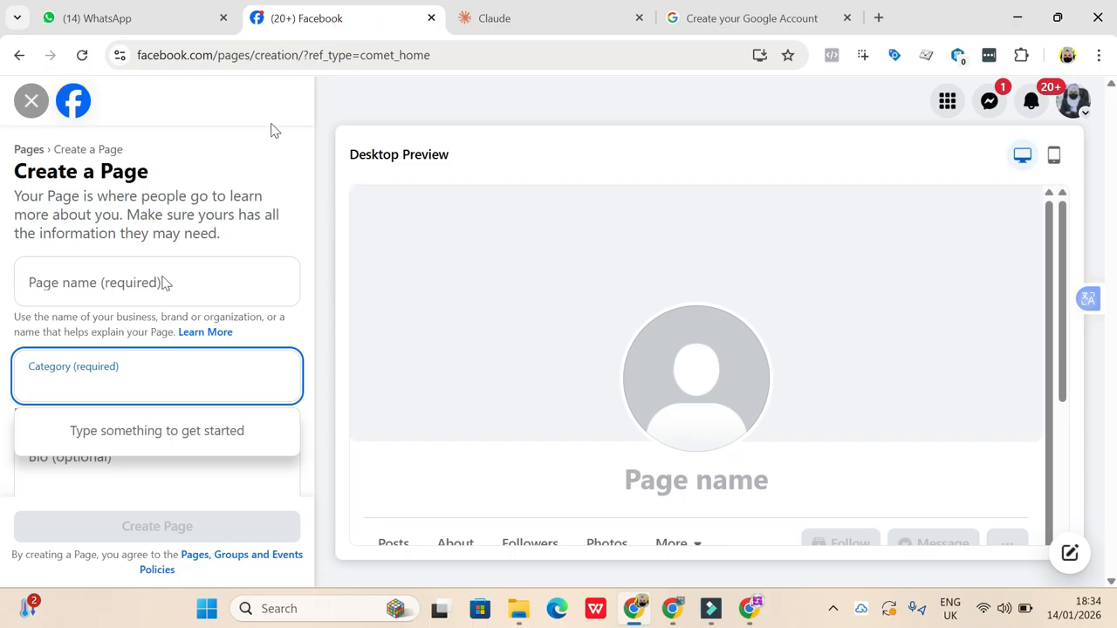
pyautogui.click(200, 495)
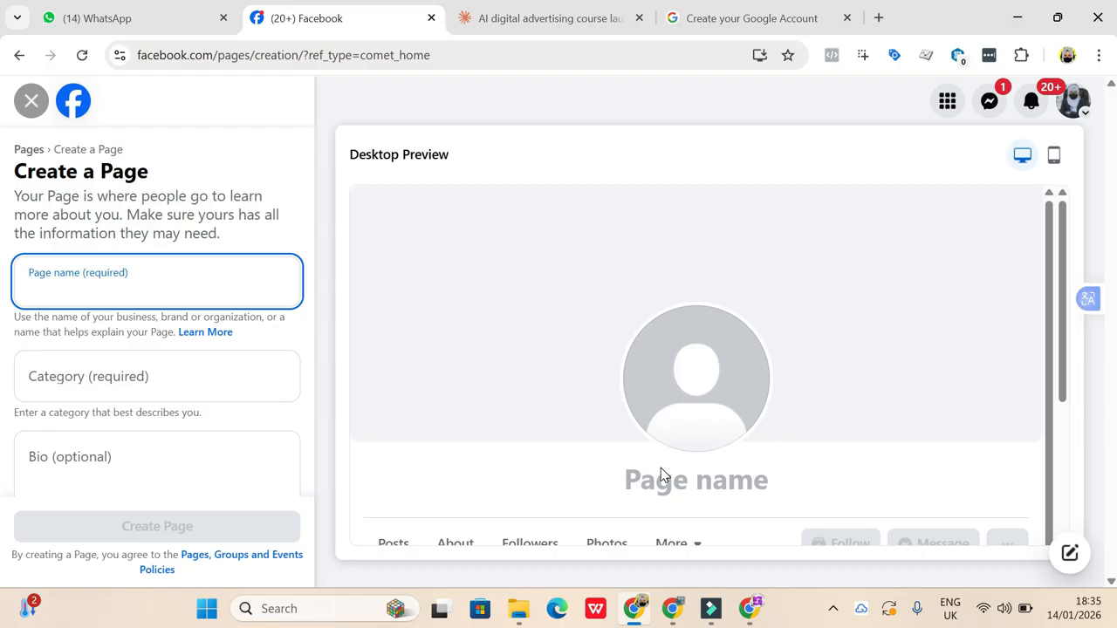
# - Switch to Claude and read its suggestions for the Page's username, category and one-line bio
pyautogui.click(585, 25)
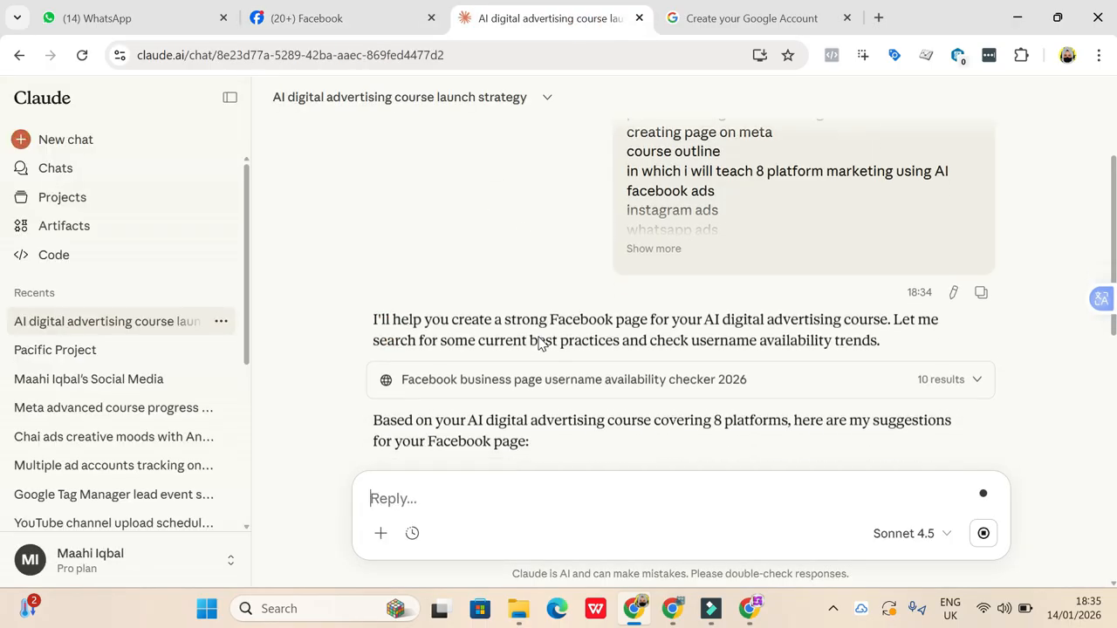
pyautogui.scroll(1, 536, 340)
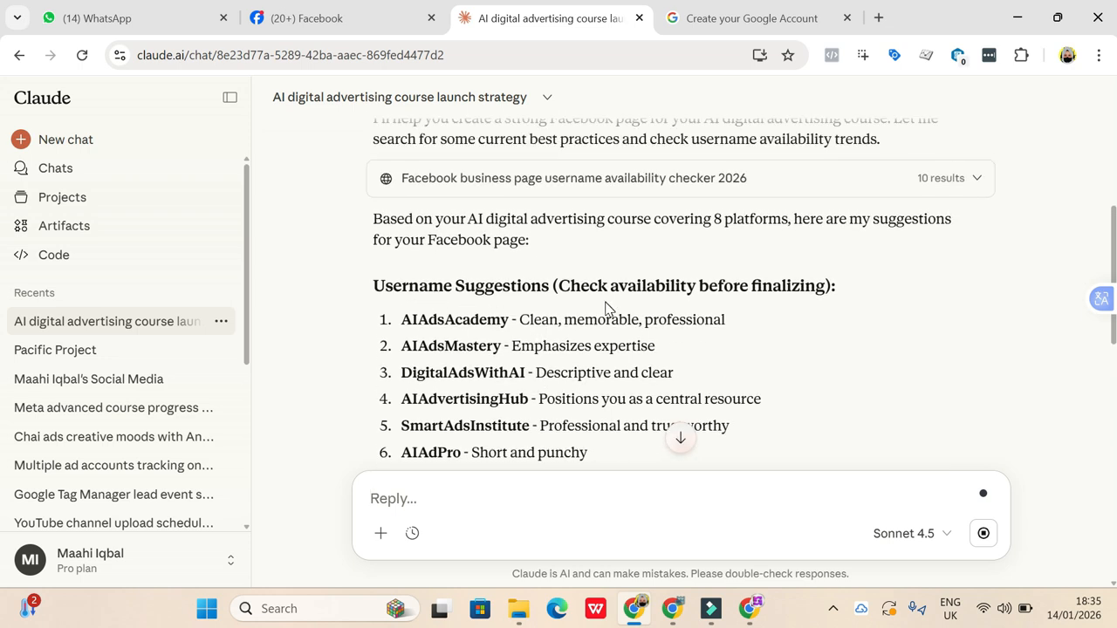
pyautogui.scroll(-2, 608, 309)
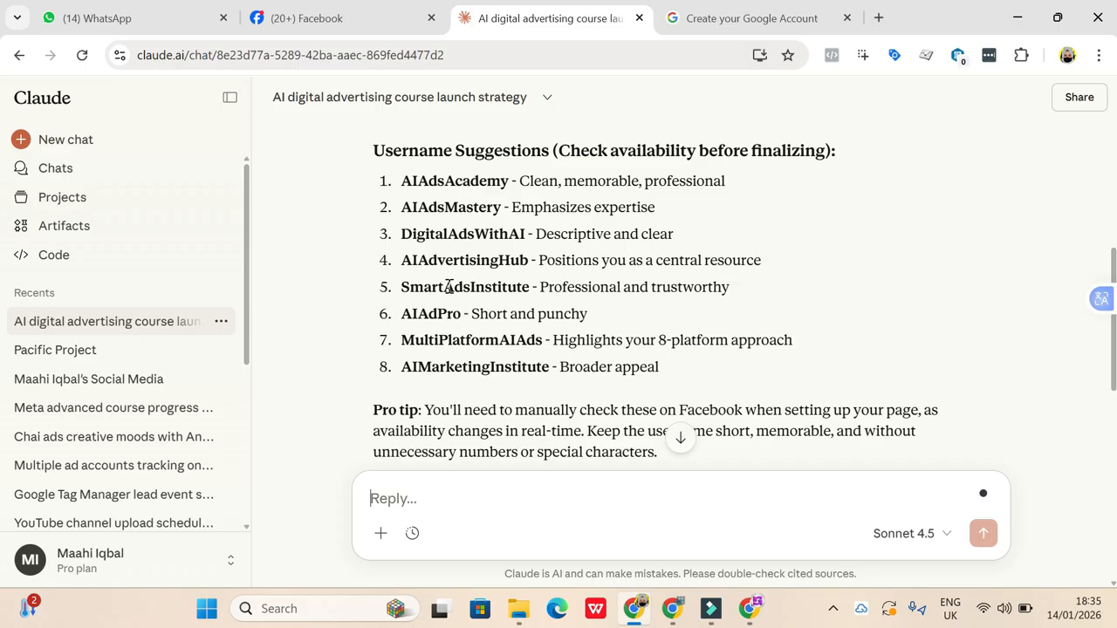
pyautogui.scroll(-1, 449, 287)
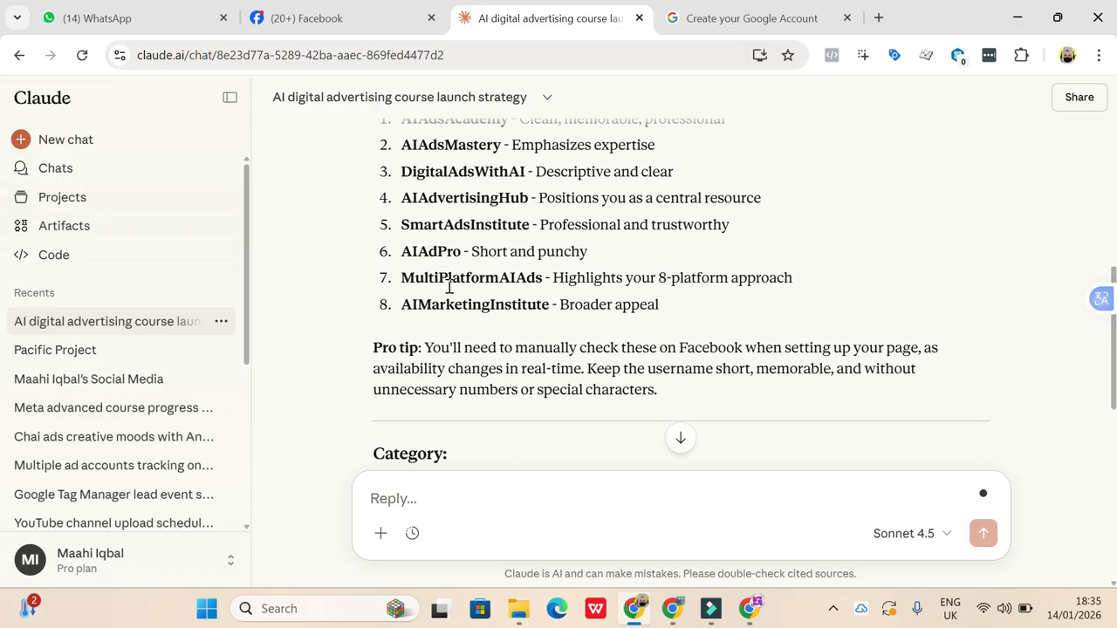
pyautogui.scroll(-1, 449, 287)
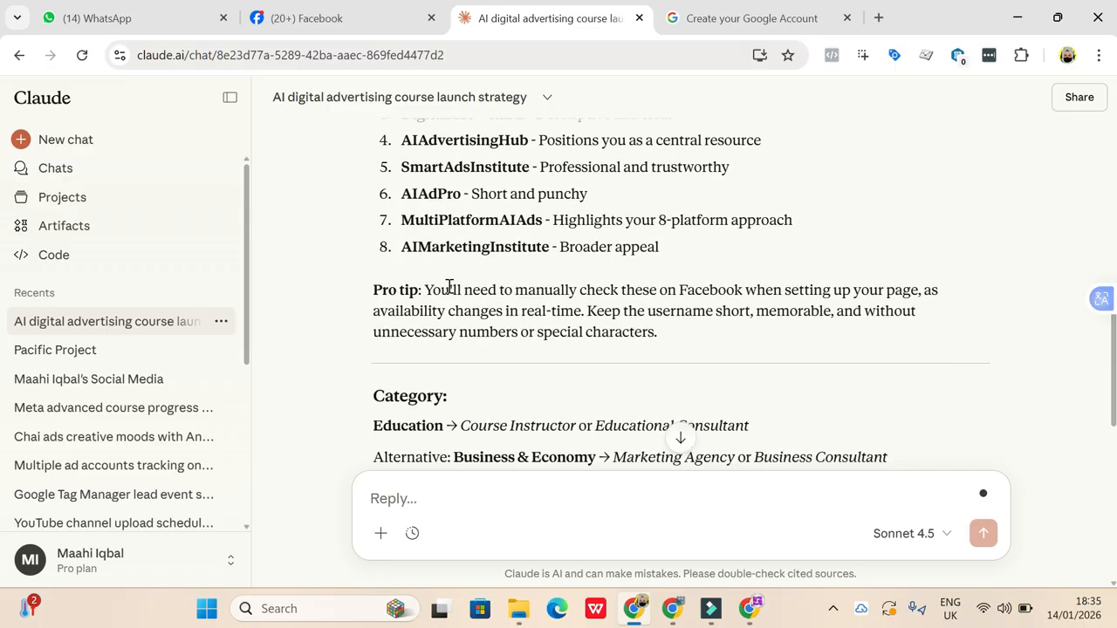
pyautogui.scroll(-1, 448, 287)
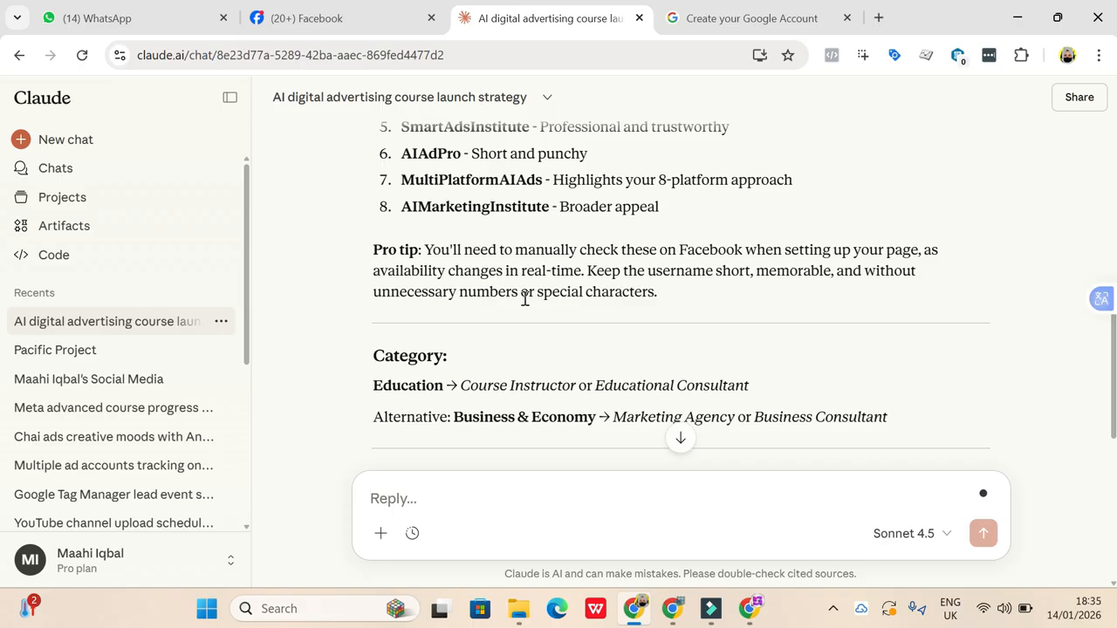
pyautogui.scroll(3, 524, 298)
pyautogui.scroll(1, 524, 299)
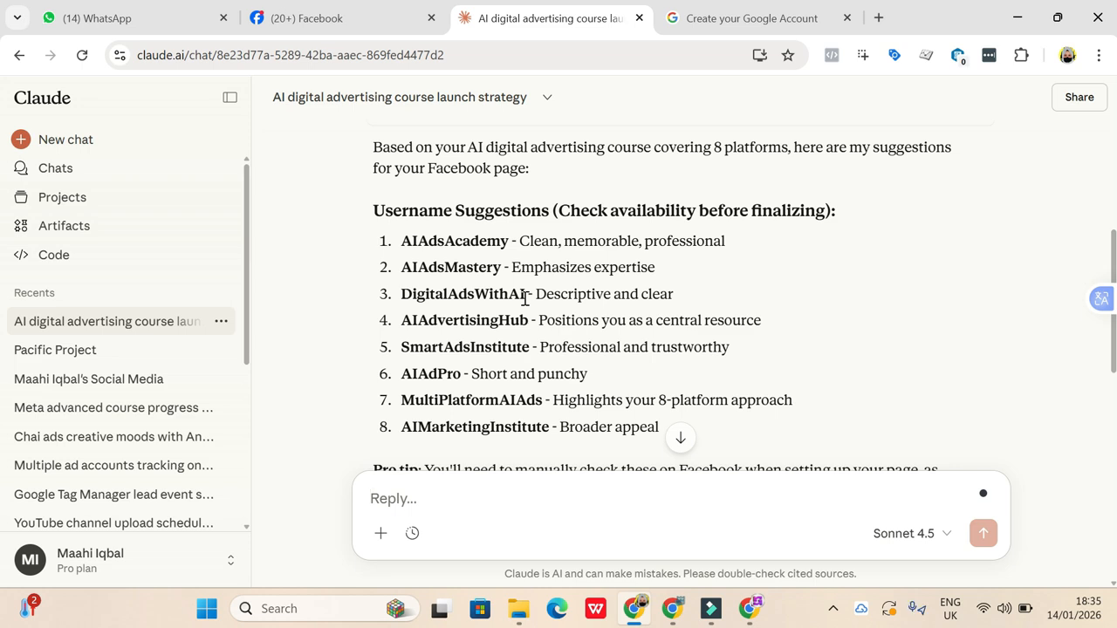
pyautogui.scroll(-4, 525, 299)
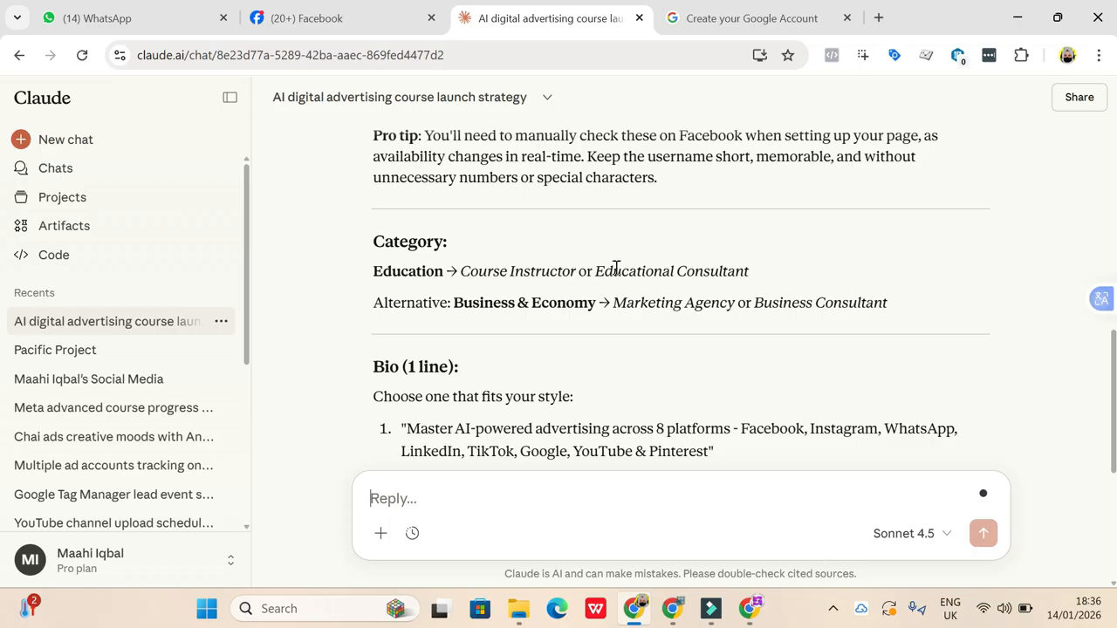
pyautogui.scroll(-3, 598, 302)
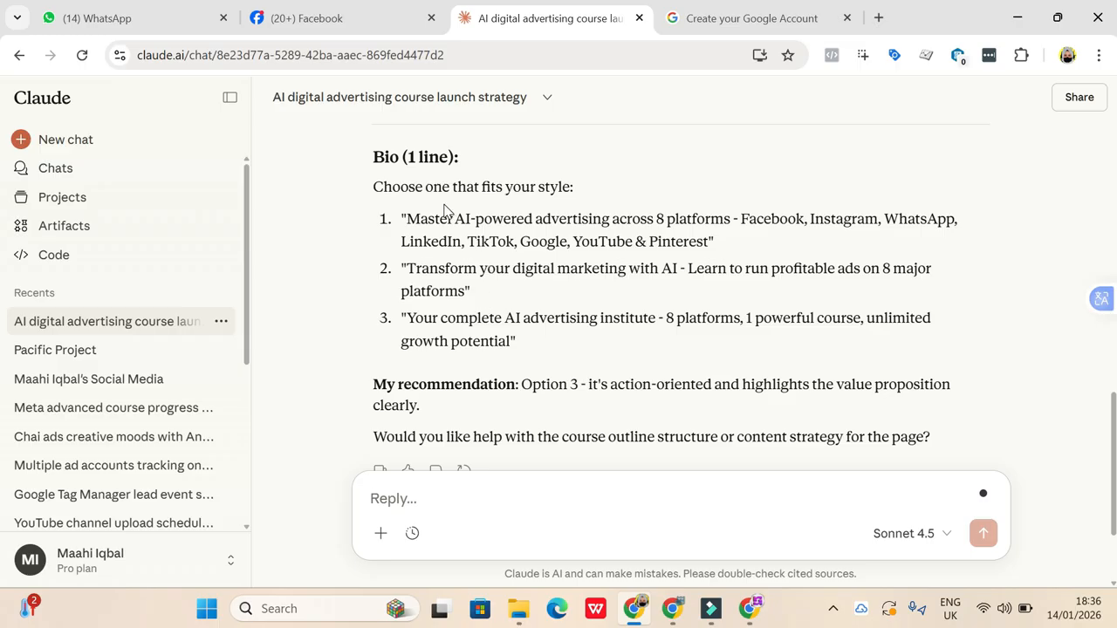
pyautogui.scroll(-2, 467, 321)
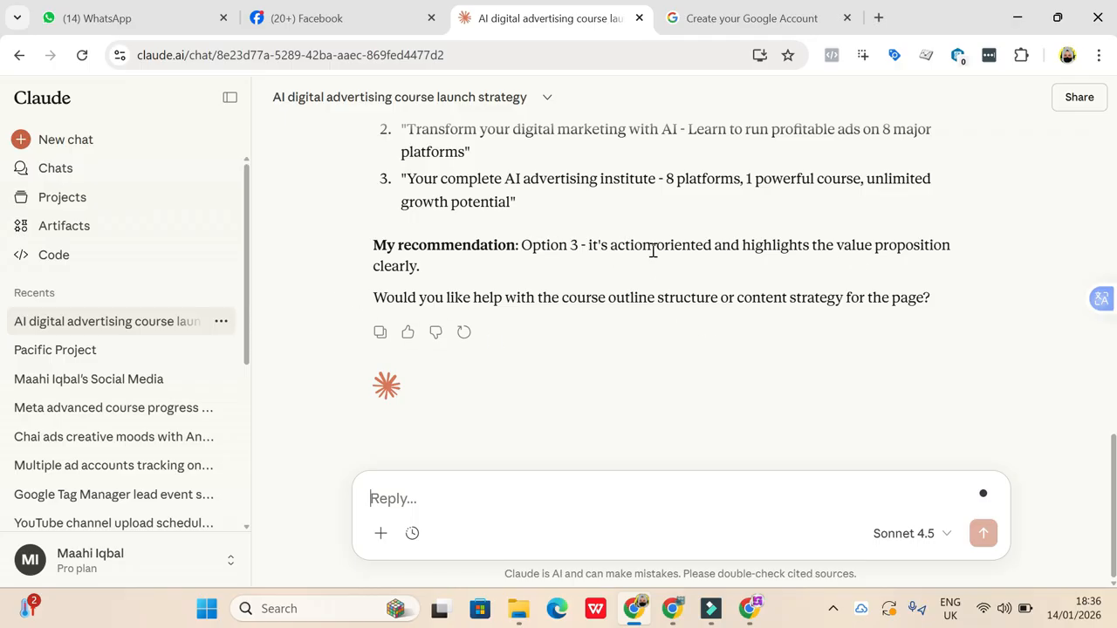
# - Copy the suggested username AIAdsAcademy from Claude's reply and enter it as the name of the new Facebook Page
pyautogui.scroll(1, 654, 250)
pyautogui.scroll(4, 571, 275)
pyautogui.scroll(2, 571, 274)
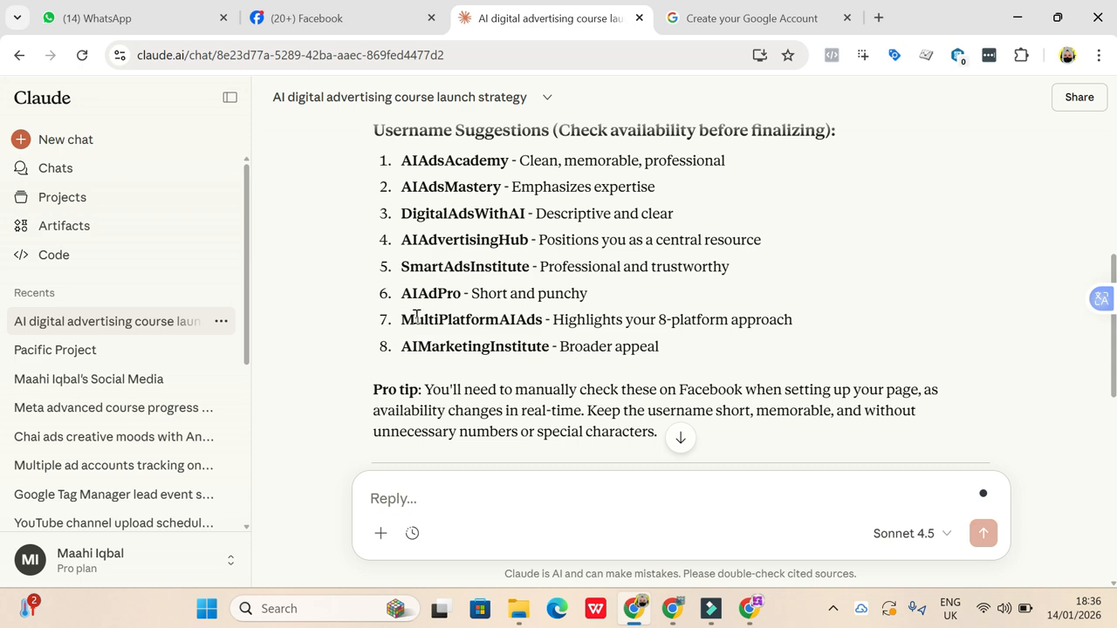
pyautogui.moveTo(404, 291); pyautogui.dragTo(461, 291)
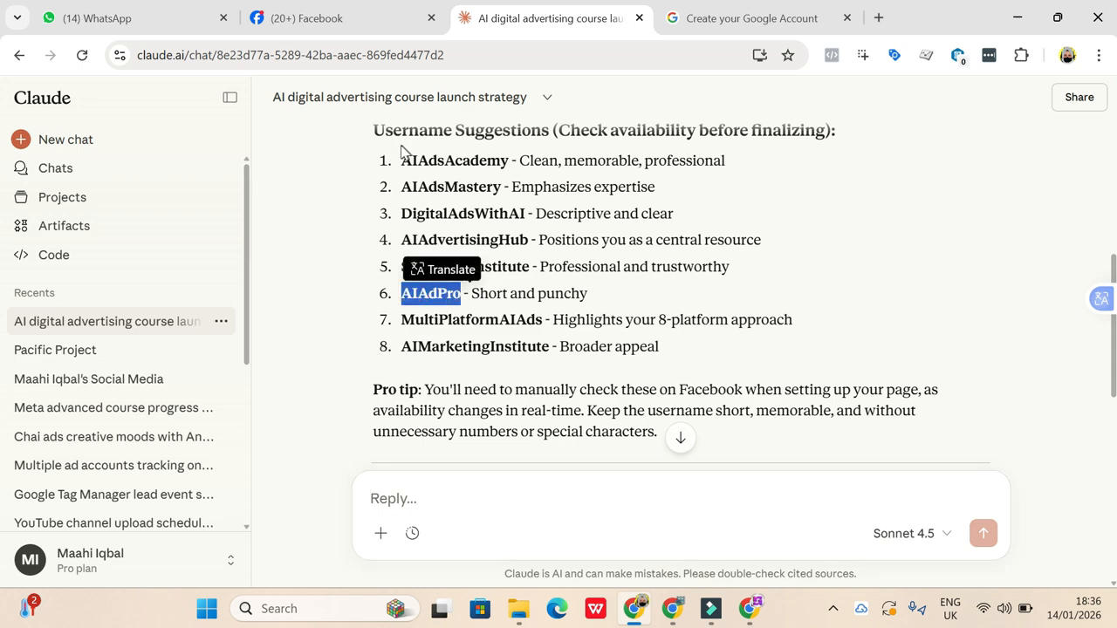
pyautogui.moveTo(402, 160); pyautogui.dragTo(509, 179)
pyautogui.hotkey('ctrl', 'c')
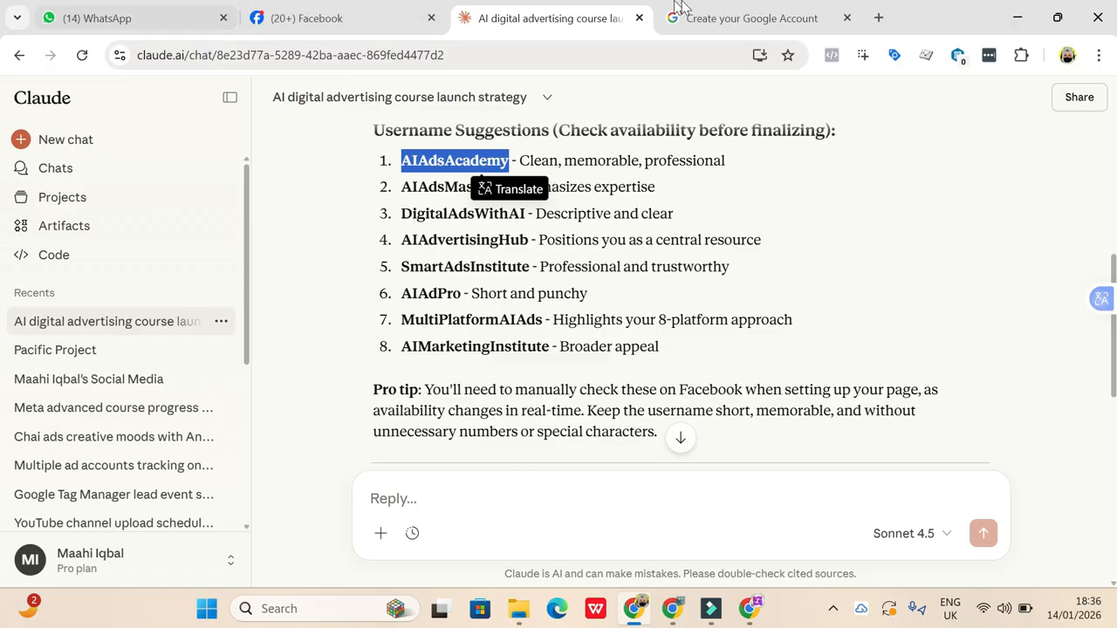
pyautogui.click(292, 18)
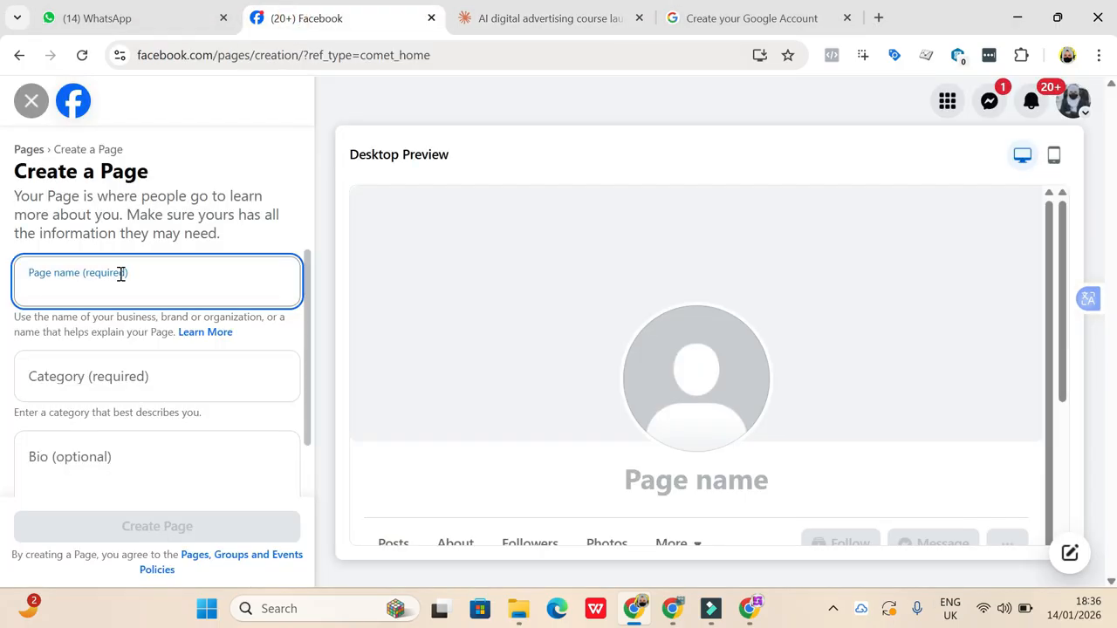
pyautogui.hotkey('ctrl', 'v')
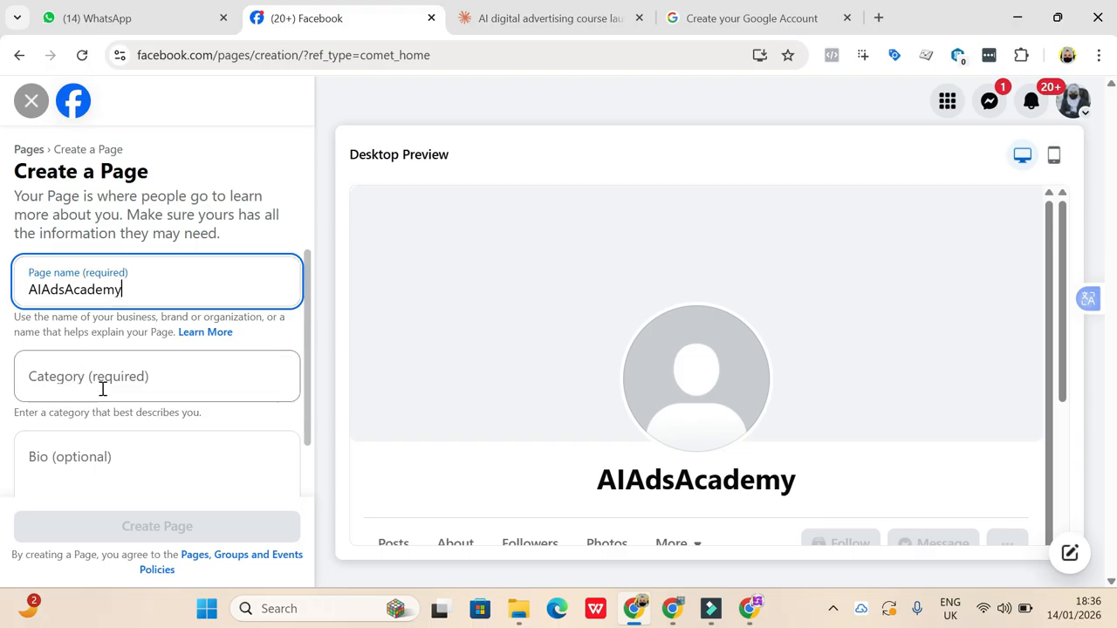
# - Find the education categories and choose Educational Consultant as the Page's category
pyautogui.scroll(-1, 102, 389)
pyautogui.click(105, 346)
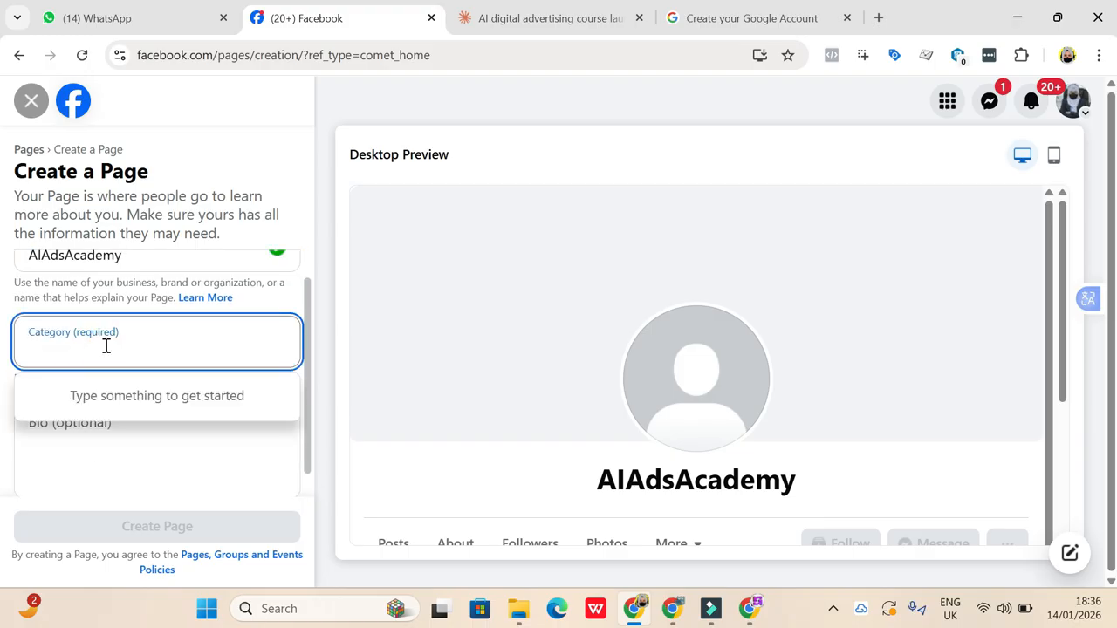
pyautogui.write('e')
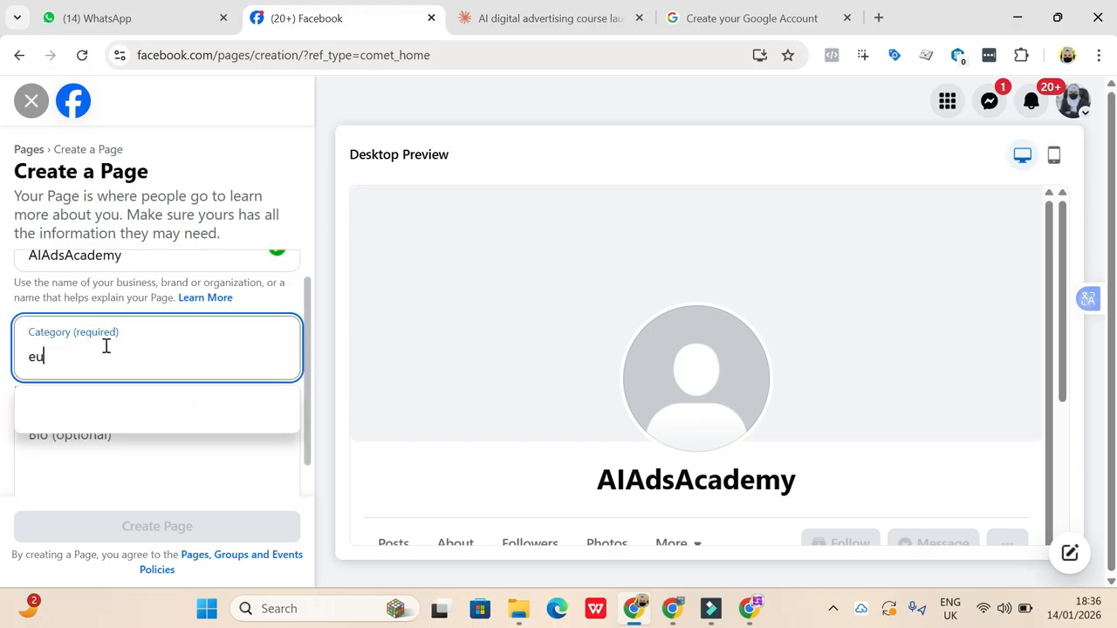
pyautogui.write('du')
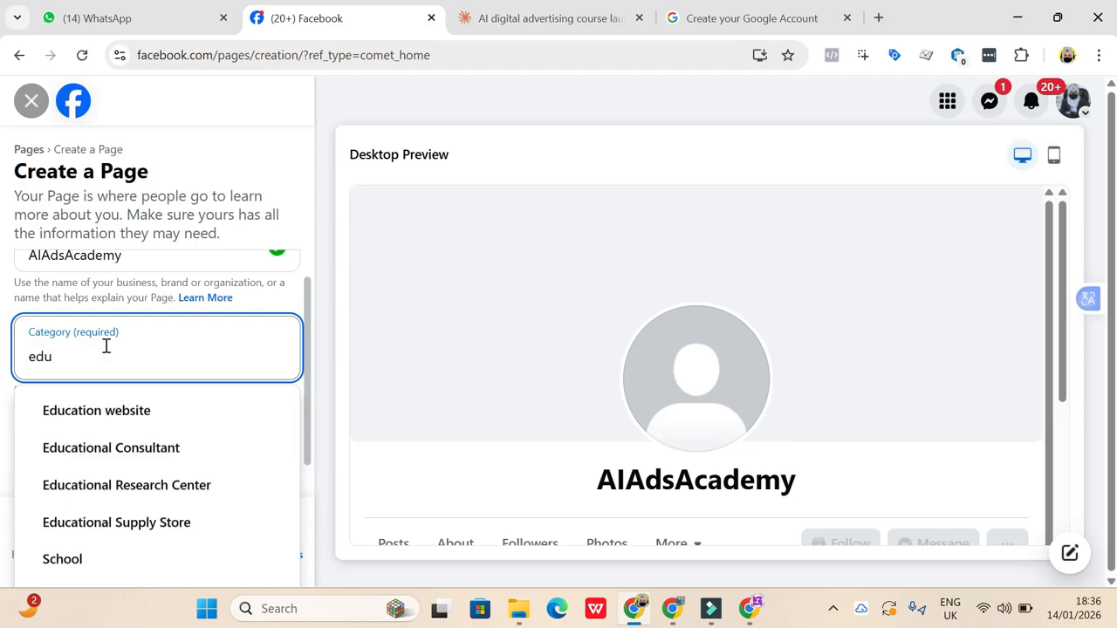
pyautogui.click(140, 449)
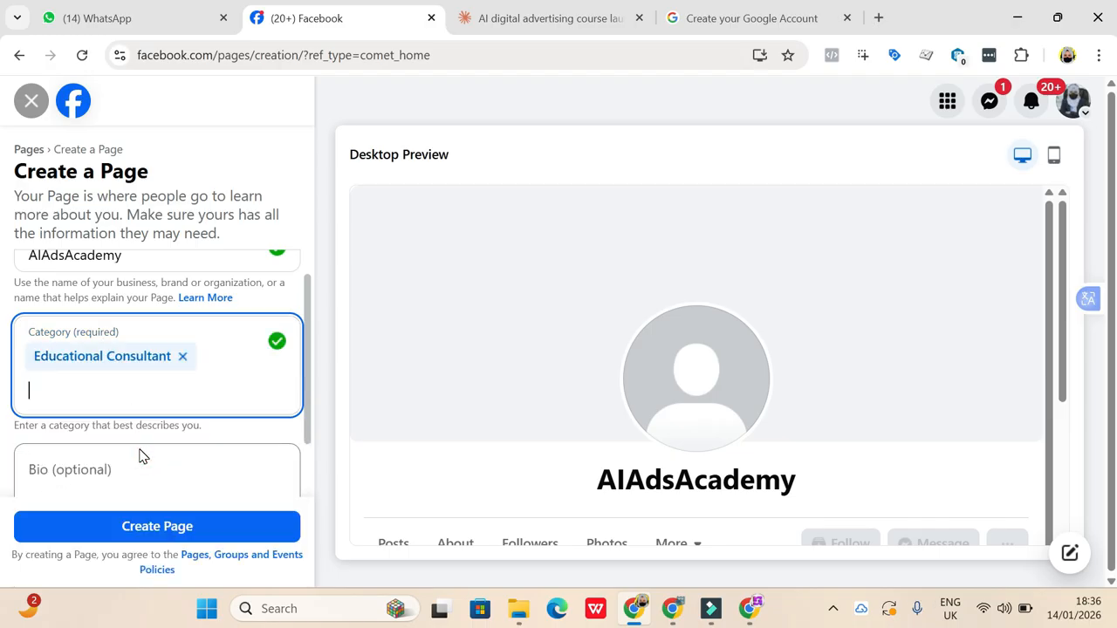
# - Search the categories for "soc", then clear the search text and the chosen Educational Consultant category
pyautogui.write('socoal')
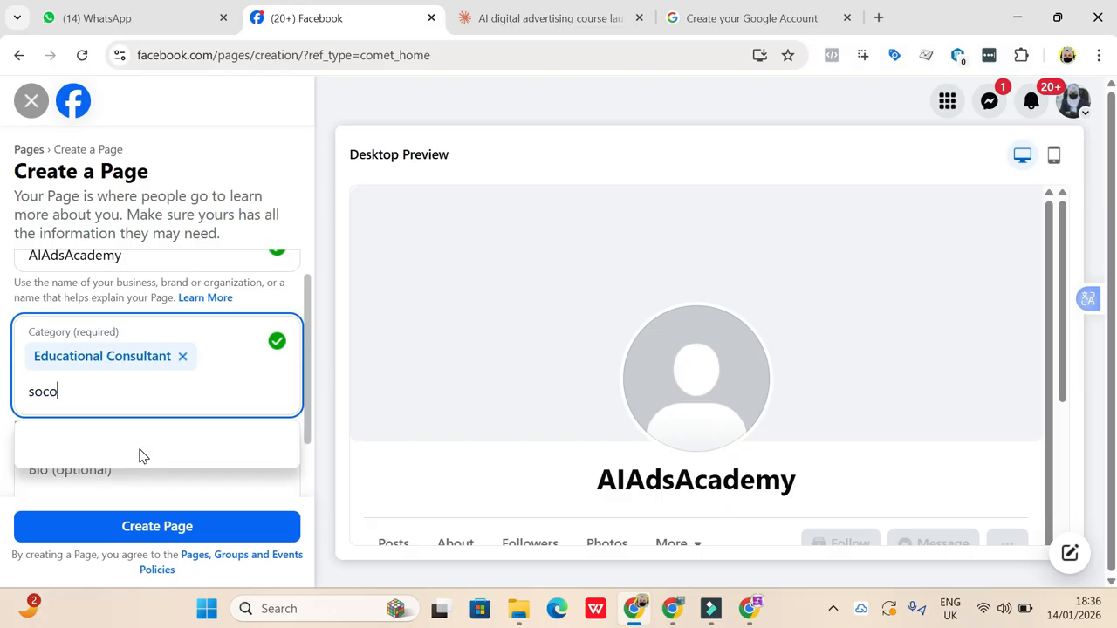
pyautogui.press('BackSpace')
pyautogui.press('BackSpace')
pyautogui.press('BackSpace')
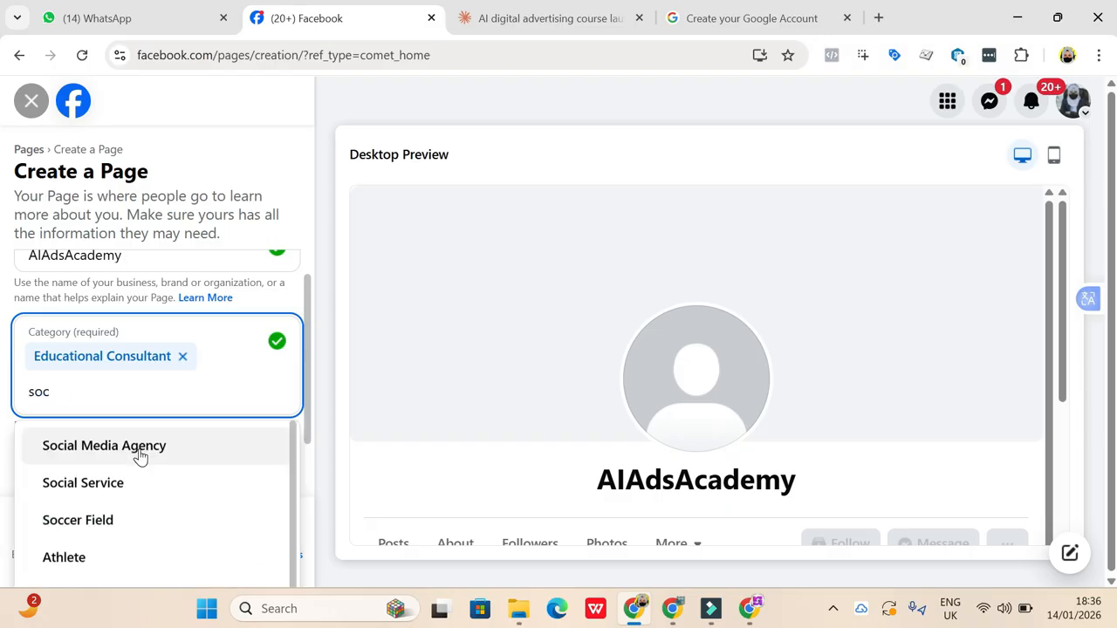
pyautogui.scroll(-1, 145, 466)
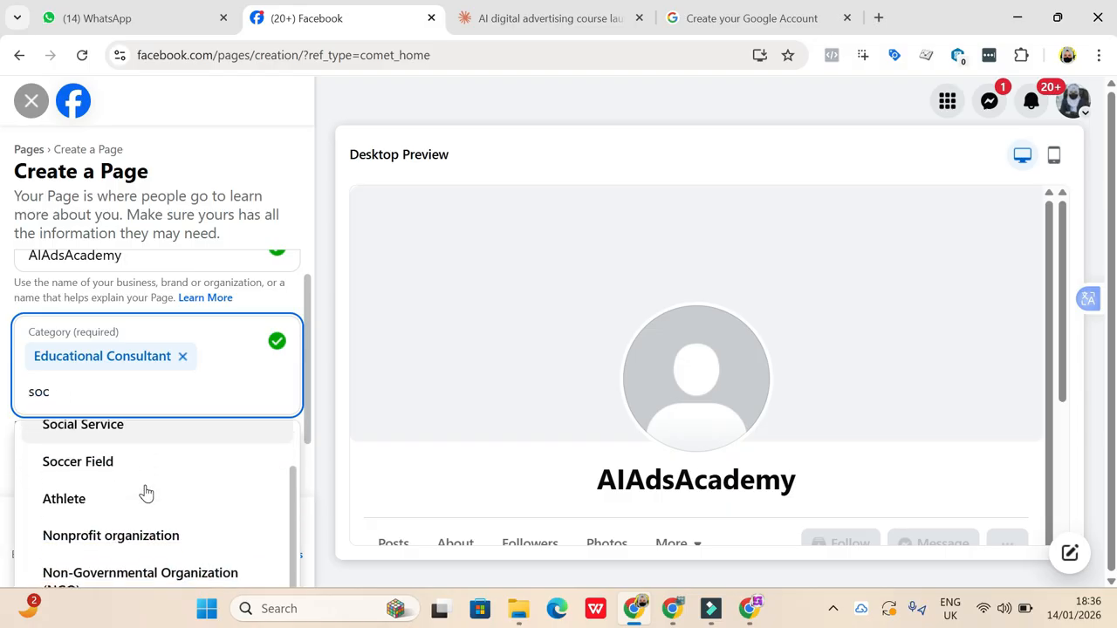
pyautogui.scroll(1, 145, 494)
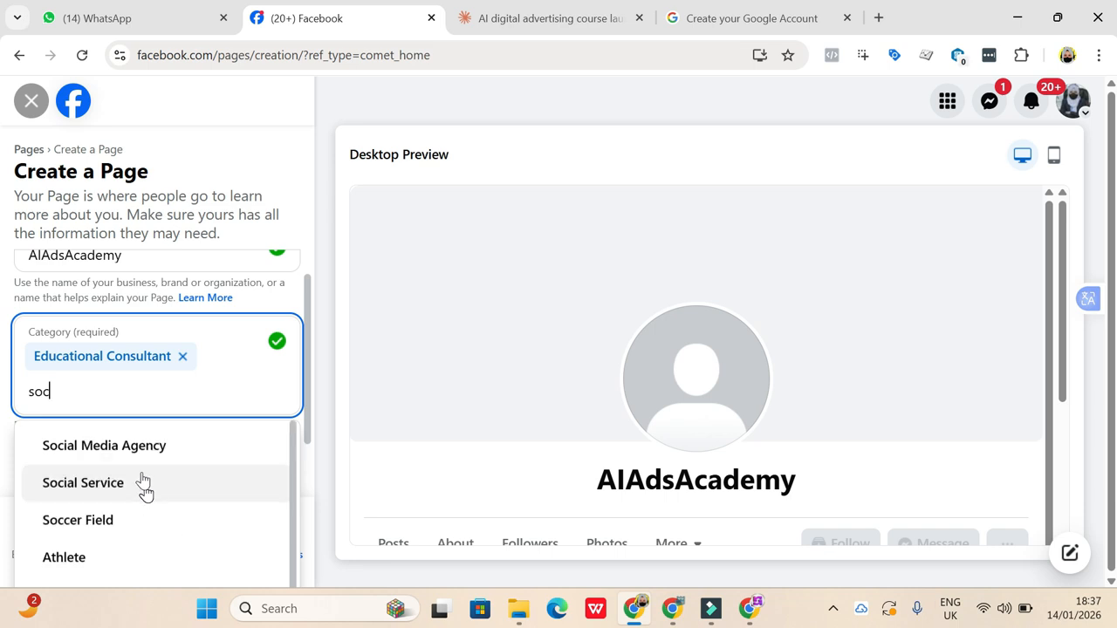
pyautogui.press('BackSpace')
pyautogui.press('BackSpace')
pyautogui.press('BackSpace')
pyautogui.press('BackSpace')
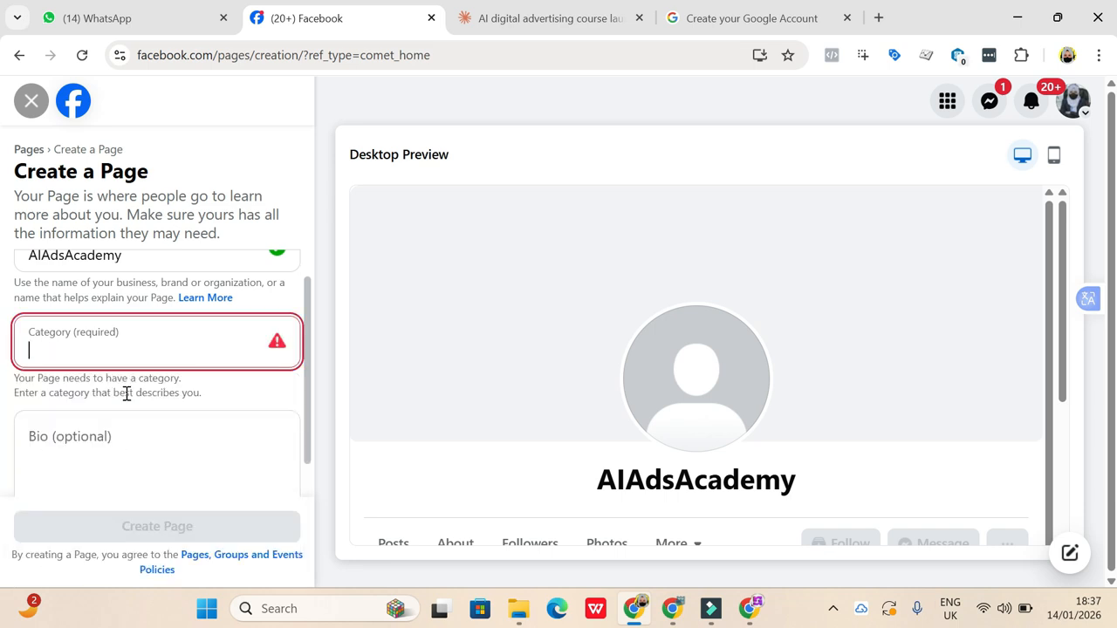
# - Set the Page's category to Educational Consultant and browse the other education-related categories without adding one
pyautogui.write('educatio')
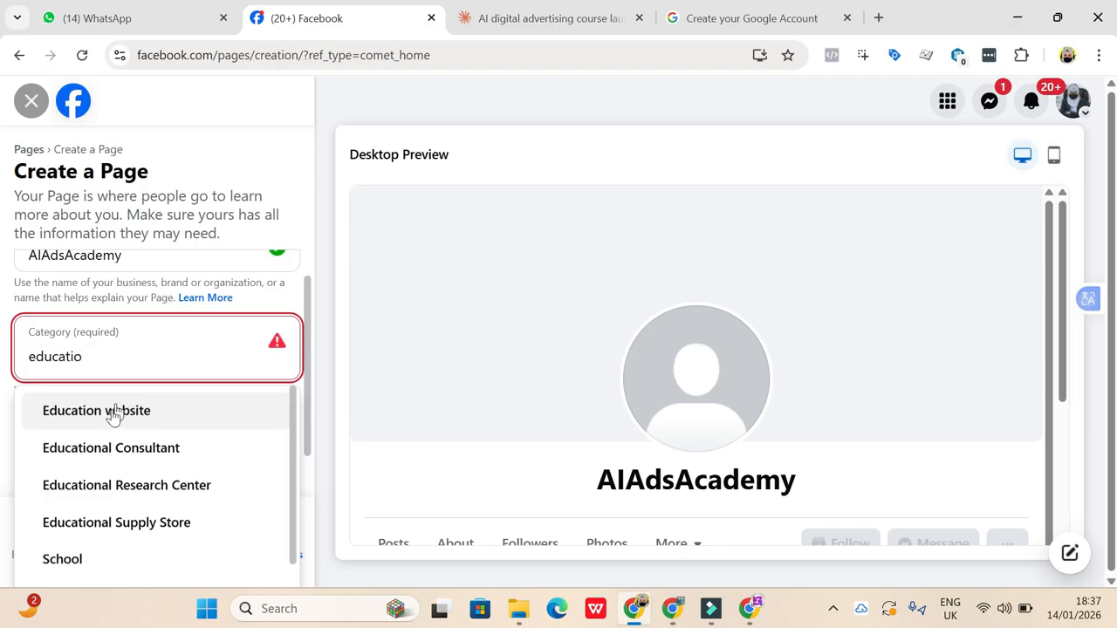
pyautogui.click(129, 456)
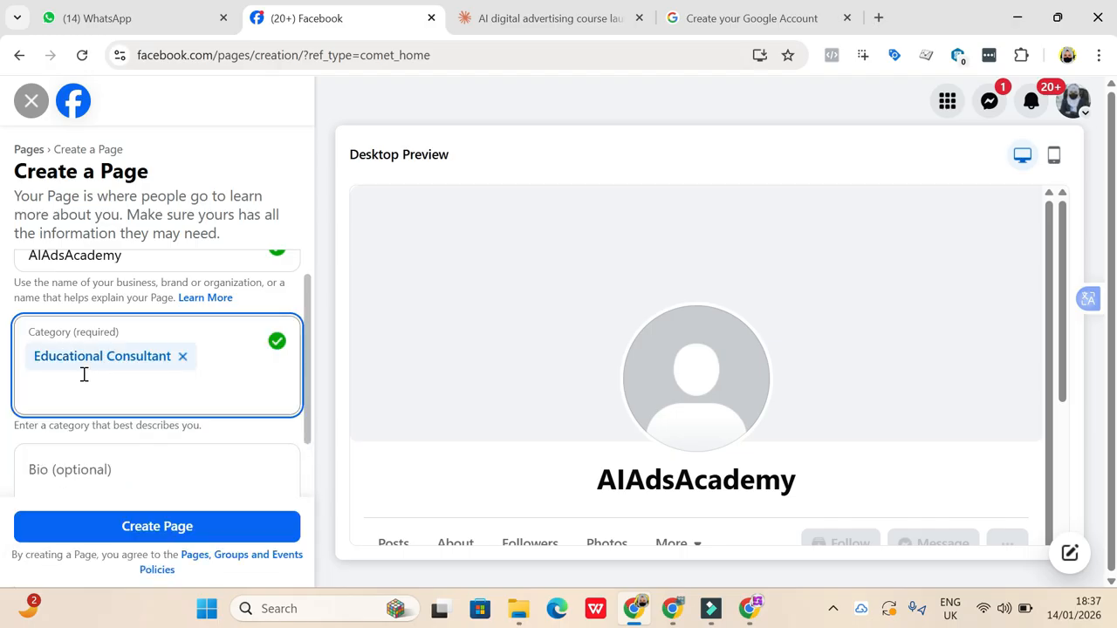
pyautogui.write('educa')
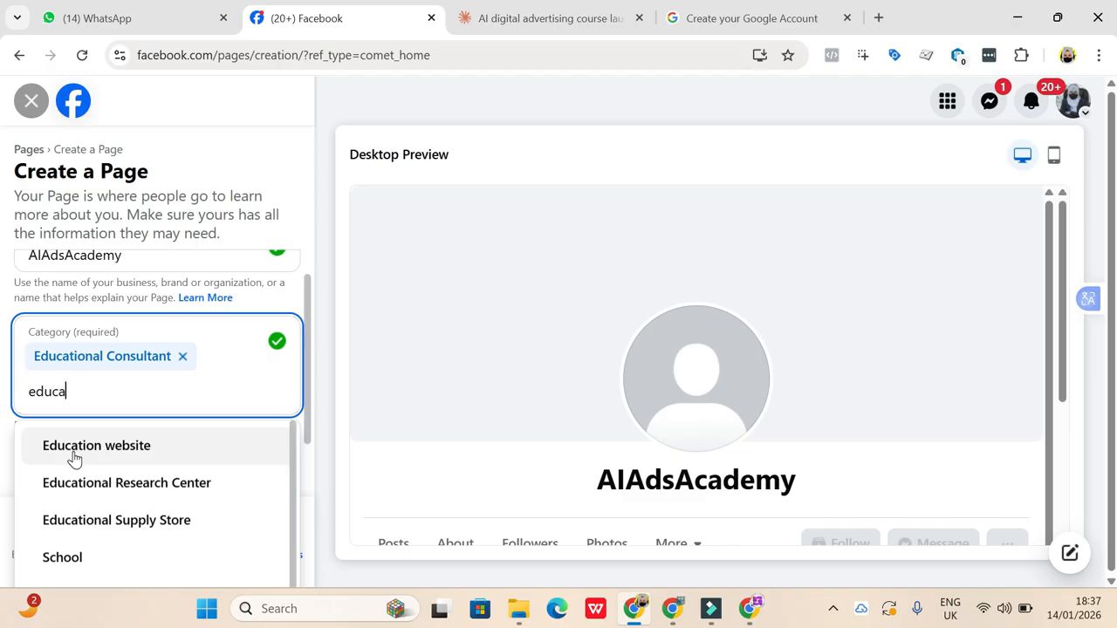
pyautogui.scroll(-1, 145, 505)
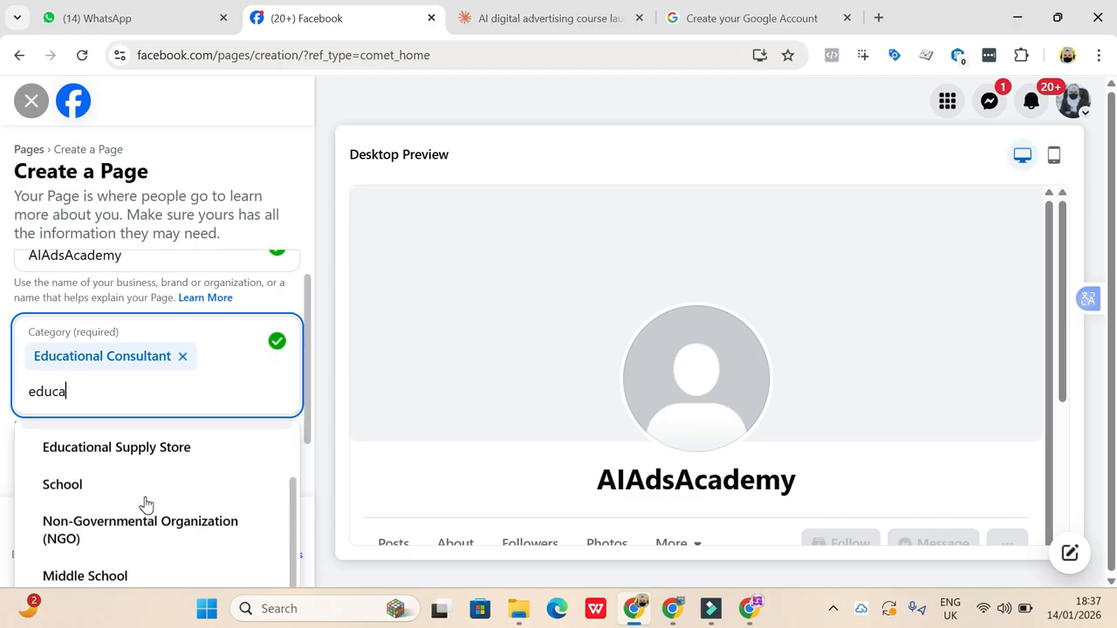
pyautogui.scroll(1, 145, 505)
pyautogui.press('BackSpace')
pyautogui.press('BackSpace')
pyautogui.press('BackSpace')
pyautogui.press('BackSpace')
pyautogui.press('BackSpace')
# - Add Digital creator as the Page's second category
pyautogui.write('di')
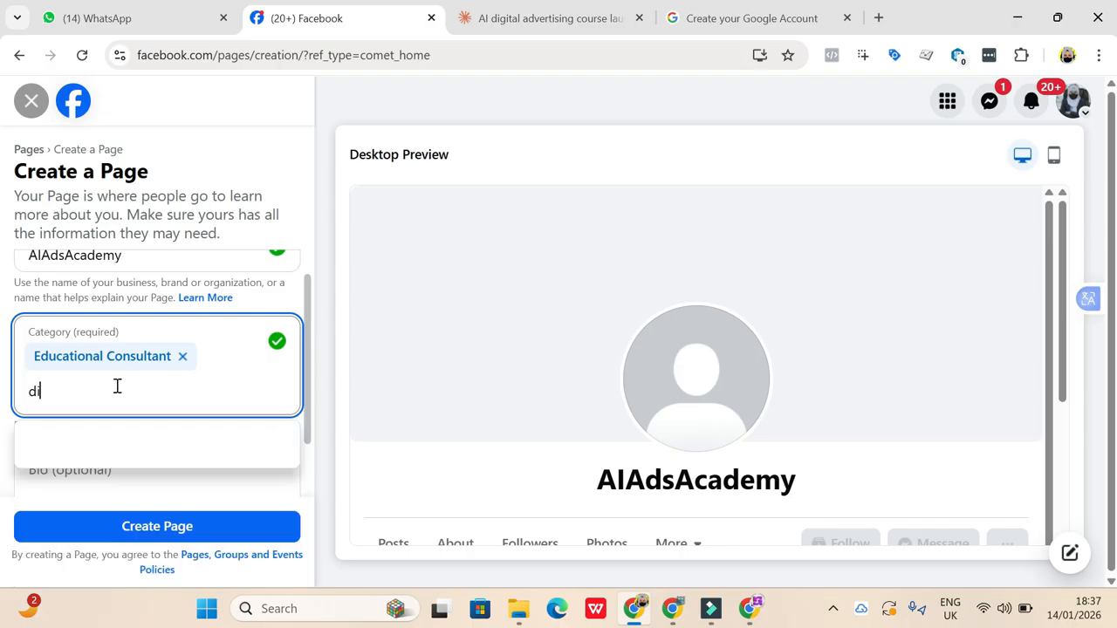
pyautogui.write('gital')
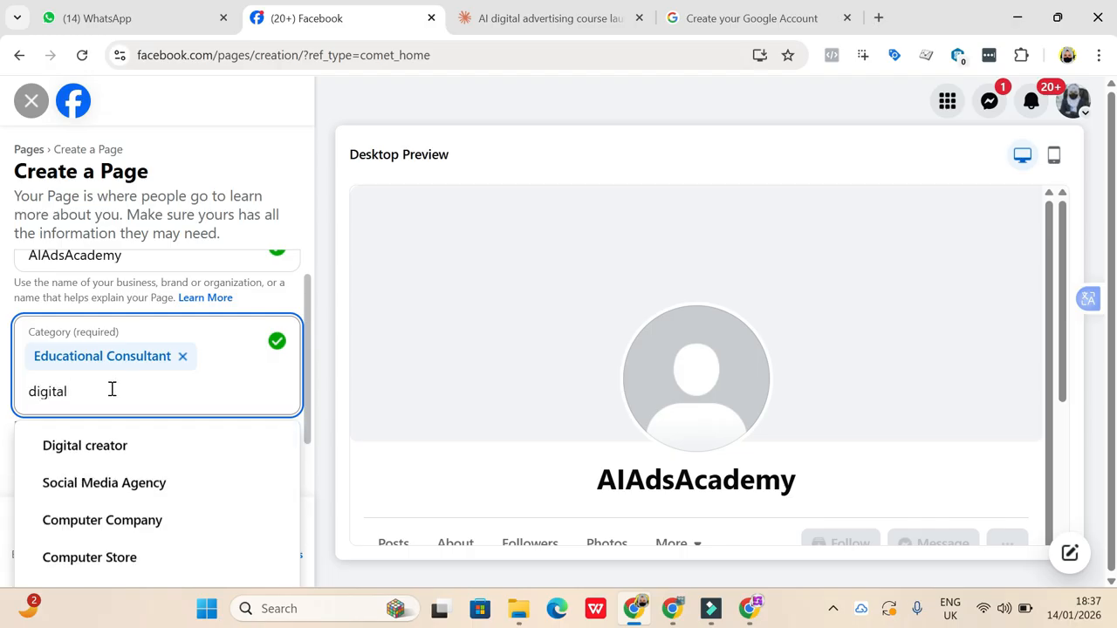
pyautogui.click(94, 447)
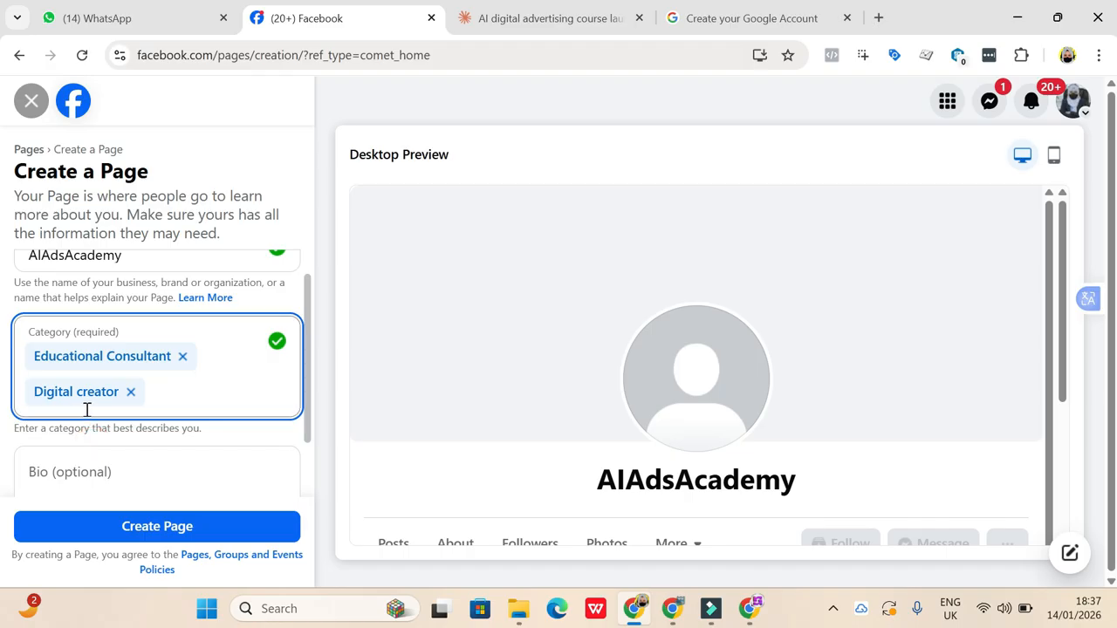
# - Add Computer Training School as the Page's third category
pyautogui.write('com')
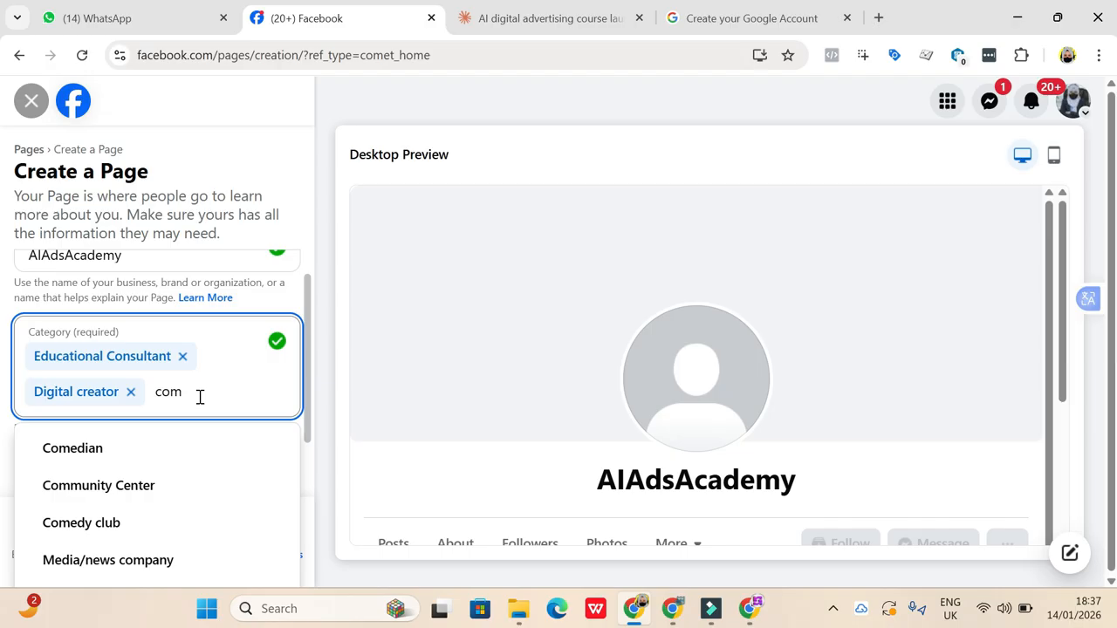
pyautogui.write('pu')
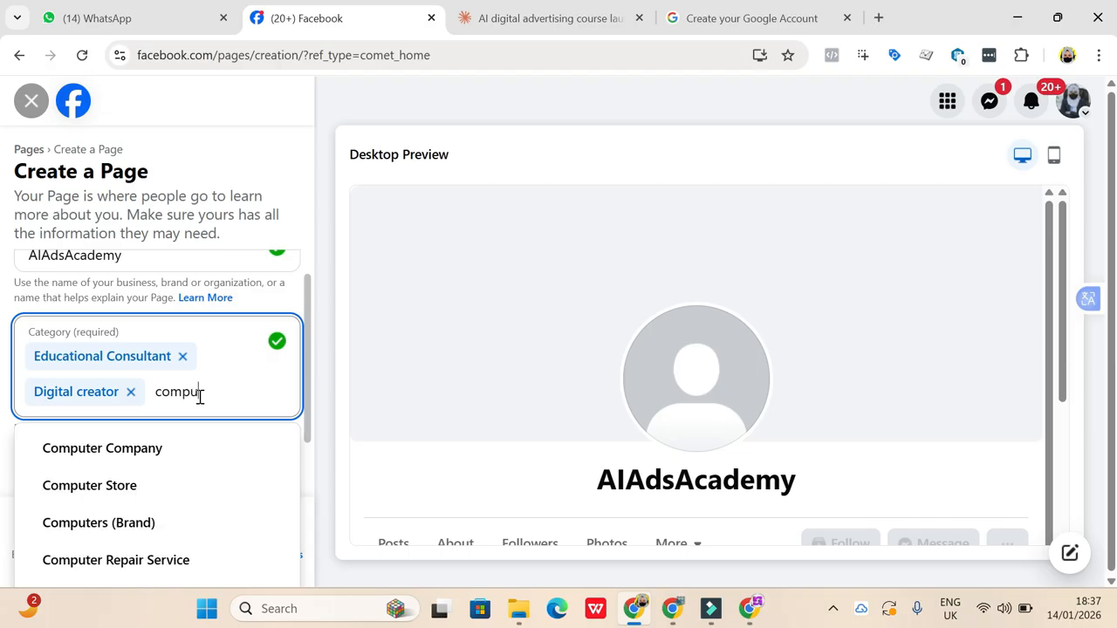
pyautogui.write('ter')
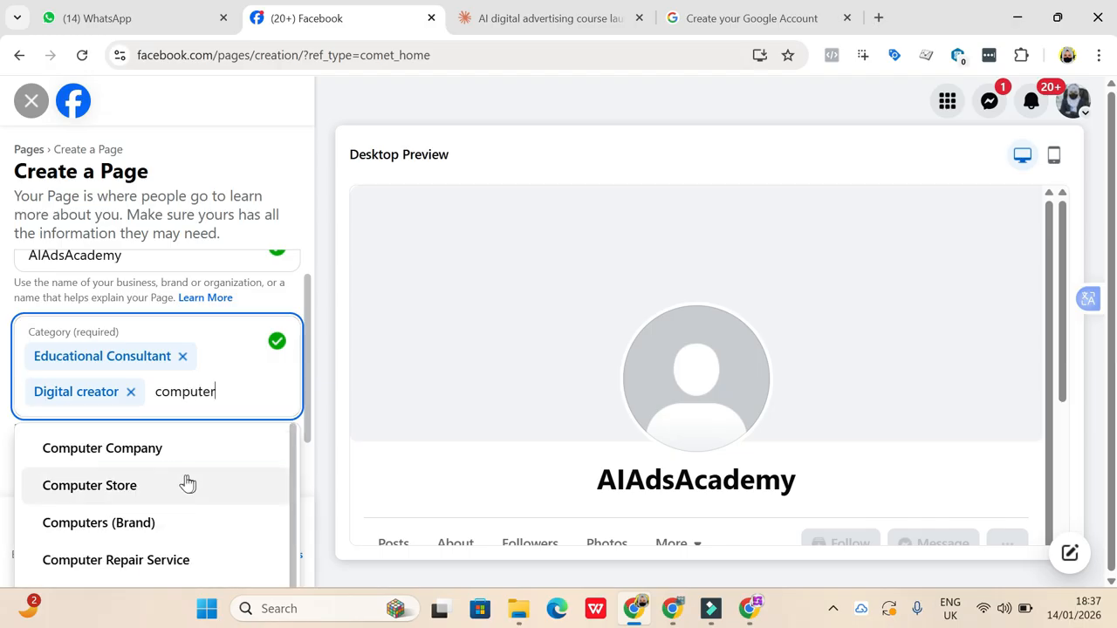
pyautogui.write('tr')
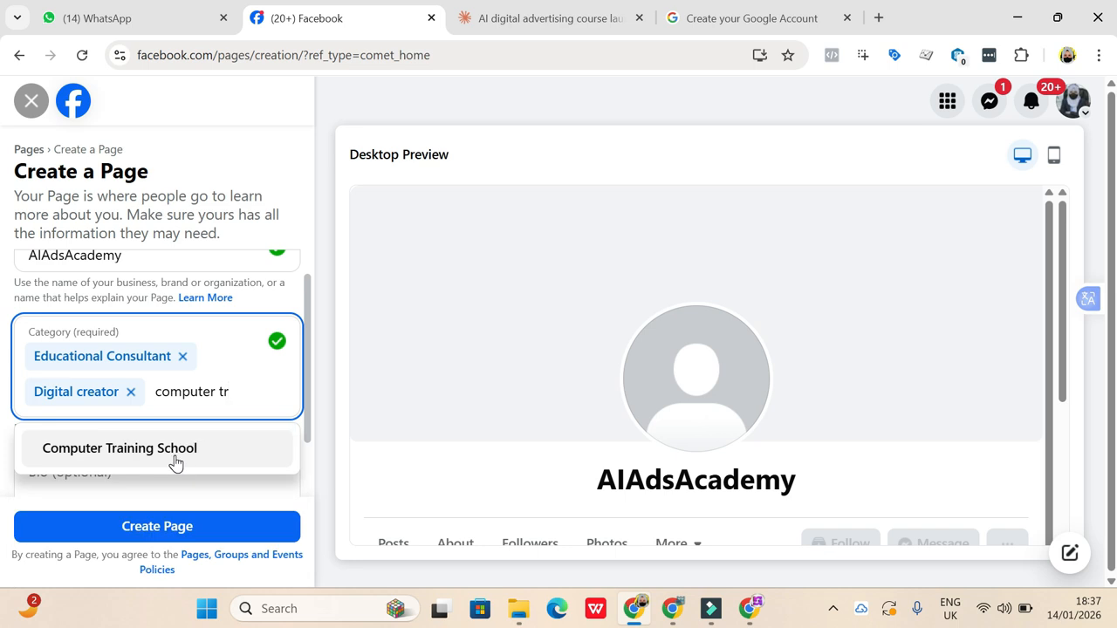
pyautogui.click(175, 456)
# - Copy "Your complete AI advertising institute - 8 platforms, 1 powerful course, unlimited growth potential" from Claude's reply into the Facebook Page's bio
pyautogui.scroll(-2, 204, 459)
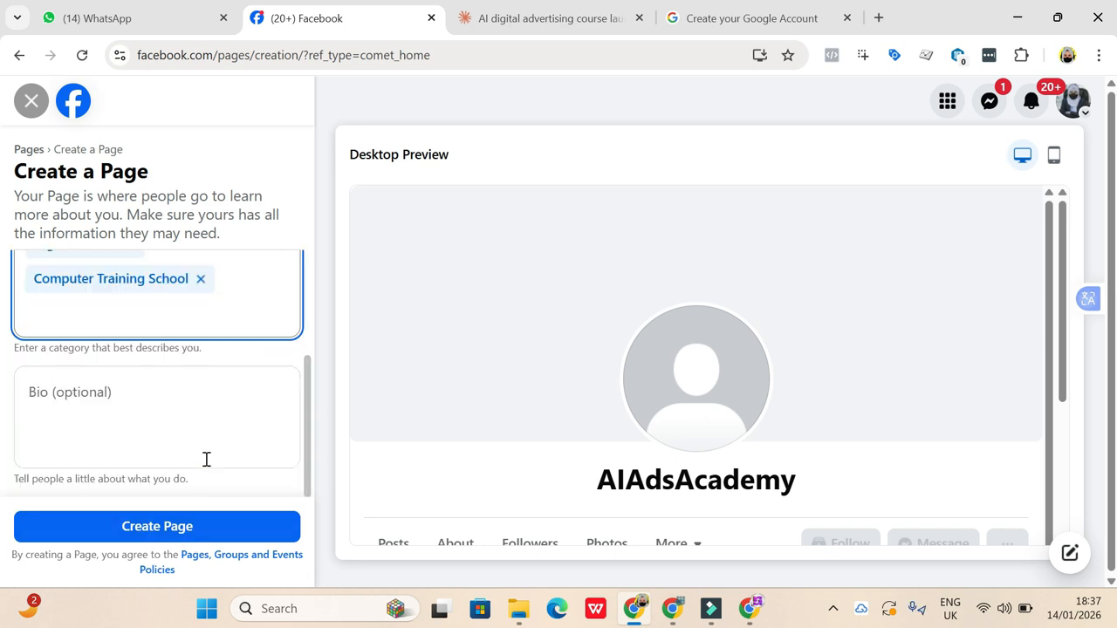
pyautogui.click(92, 423)
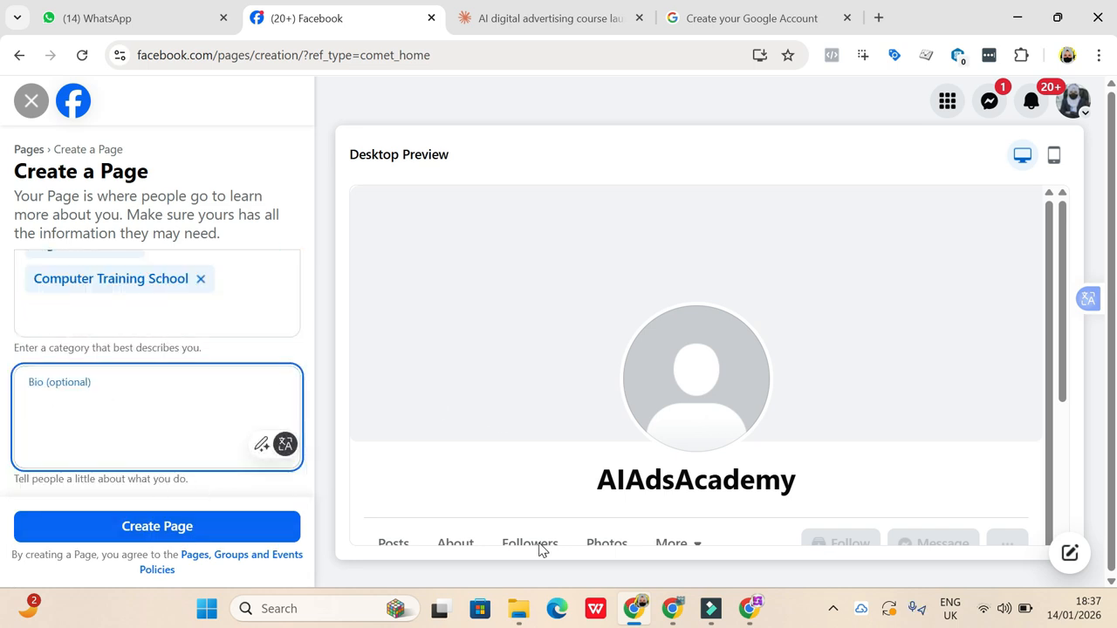
pyautogui.click(535, 17)
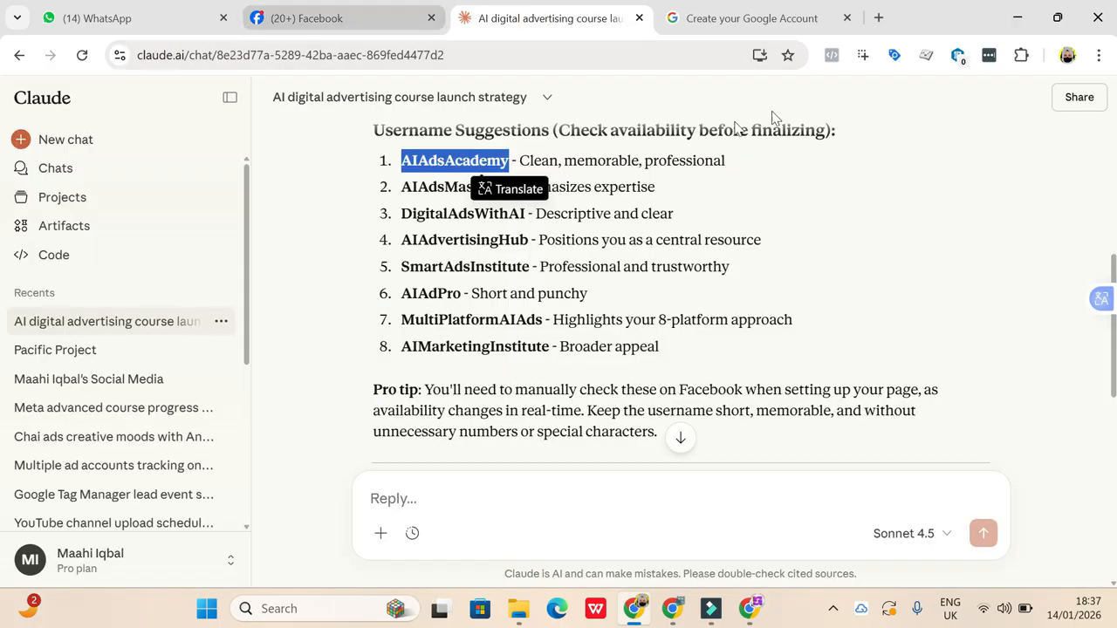
pyautogui.scroll(1, 417, 490)
pyautogui.scroll(-6, 417, 491)
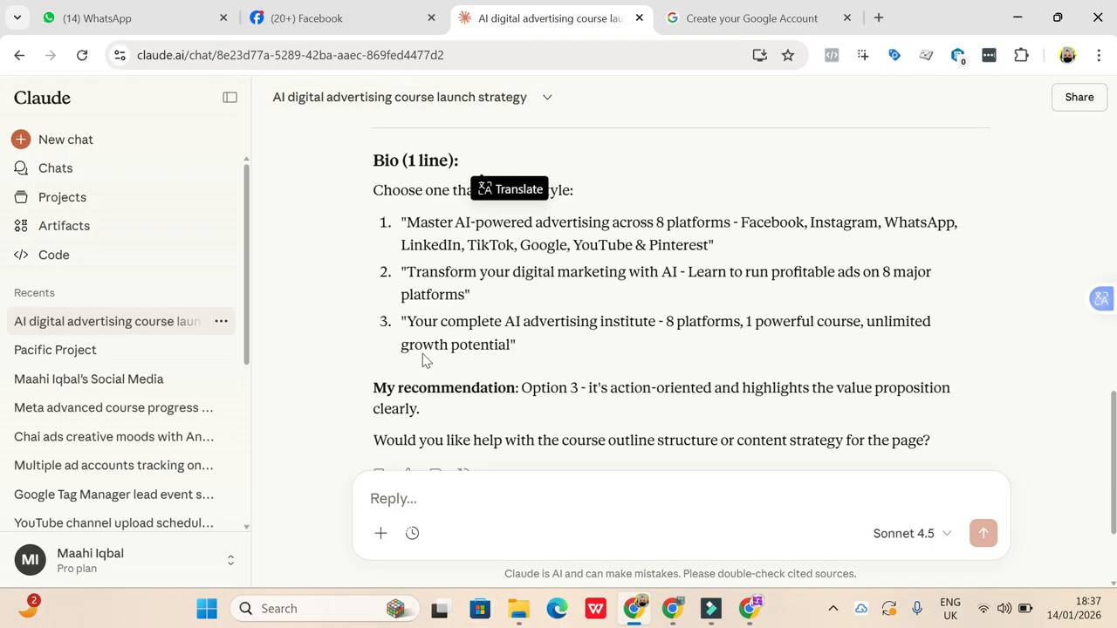
pyautogui.moveTo(407, 324); pyautogui.dragTo(512, 363)
pyautogui.hotkey('ctrl', 'c')
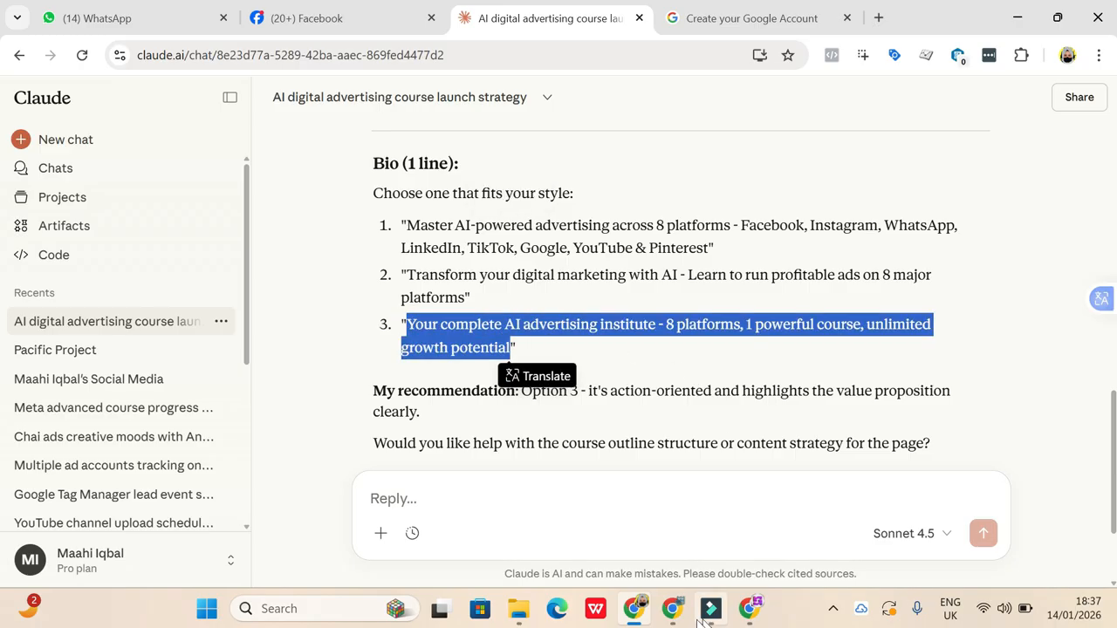
pyautogui.moveTo(683, 604)
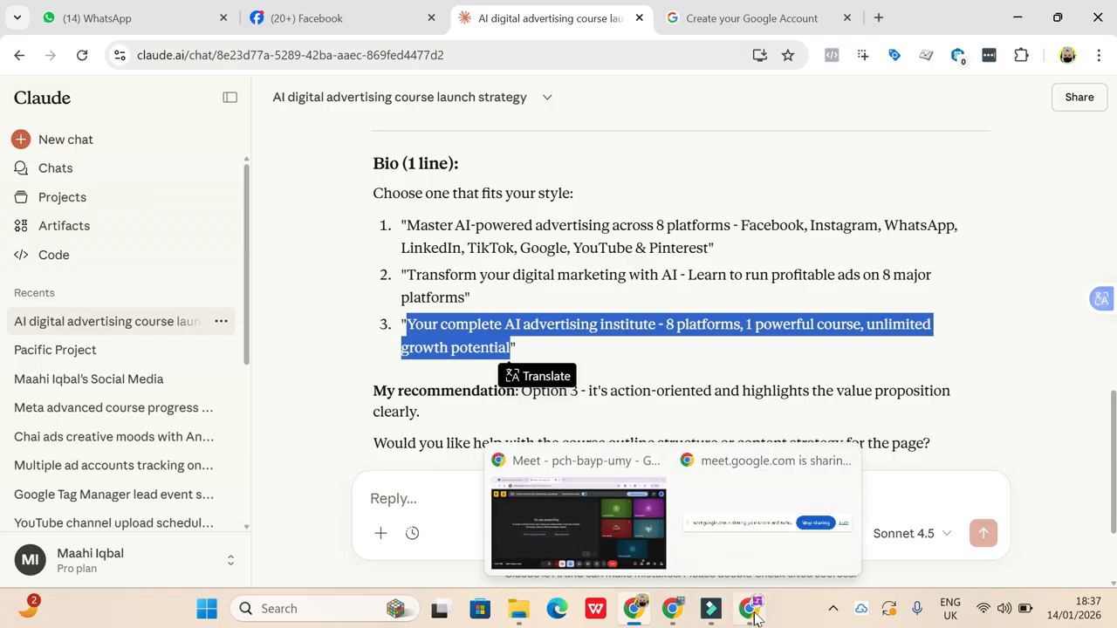
pyautogui.click(366, 19)
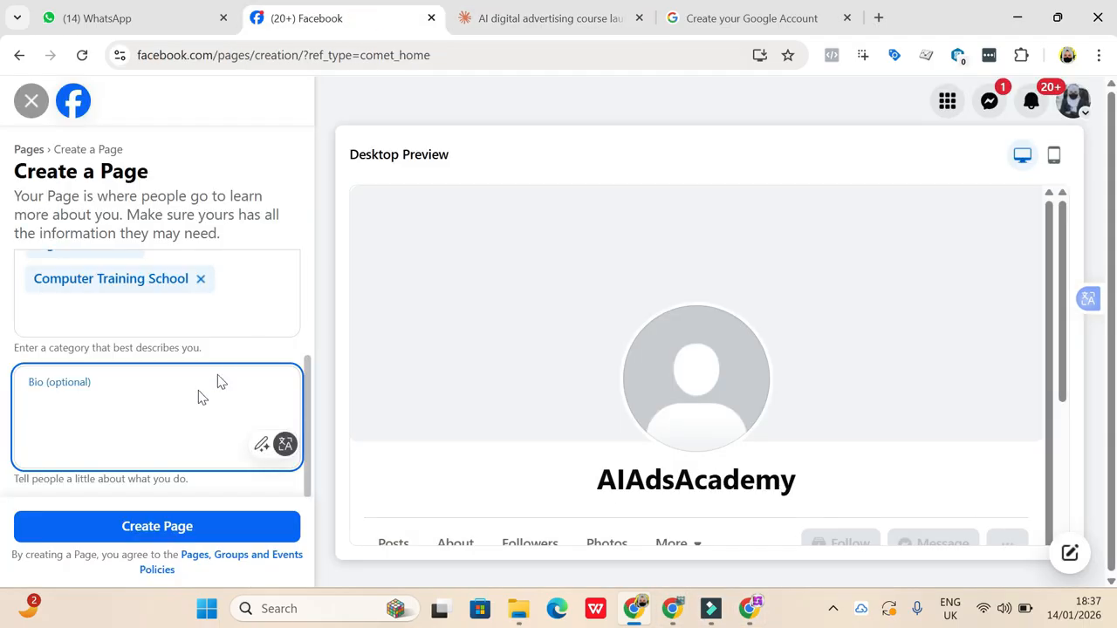
pyautogui.hotkey('ctrl', 'v')
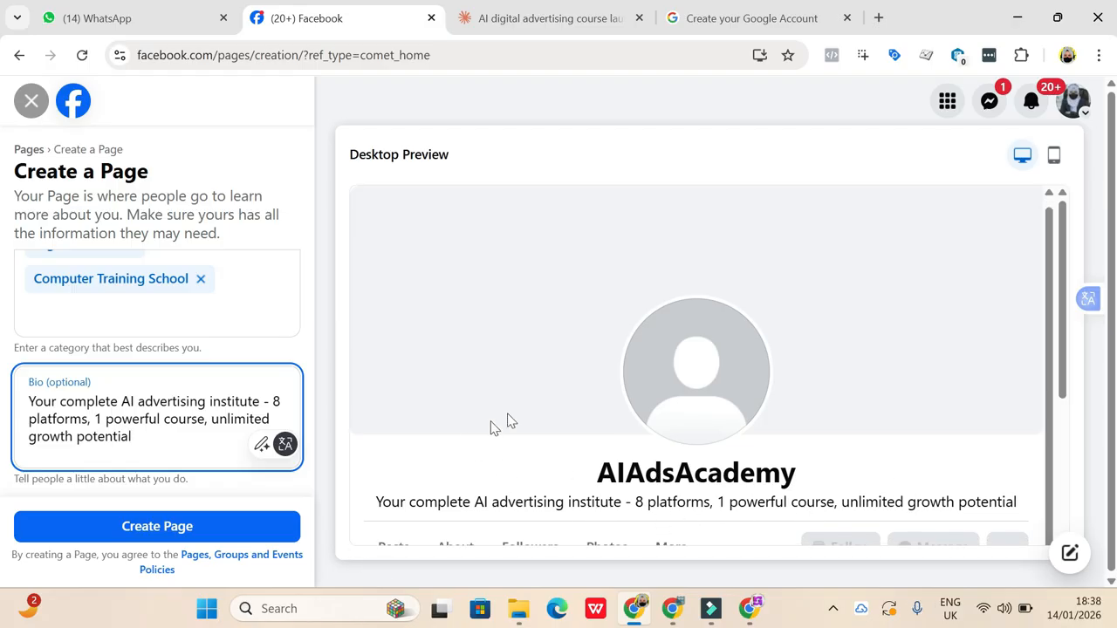
# - Review the desktop preview of the AIAdsAcademy Page and create the Page
pyautogui.scroll(-3, 558, 426)
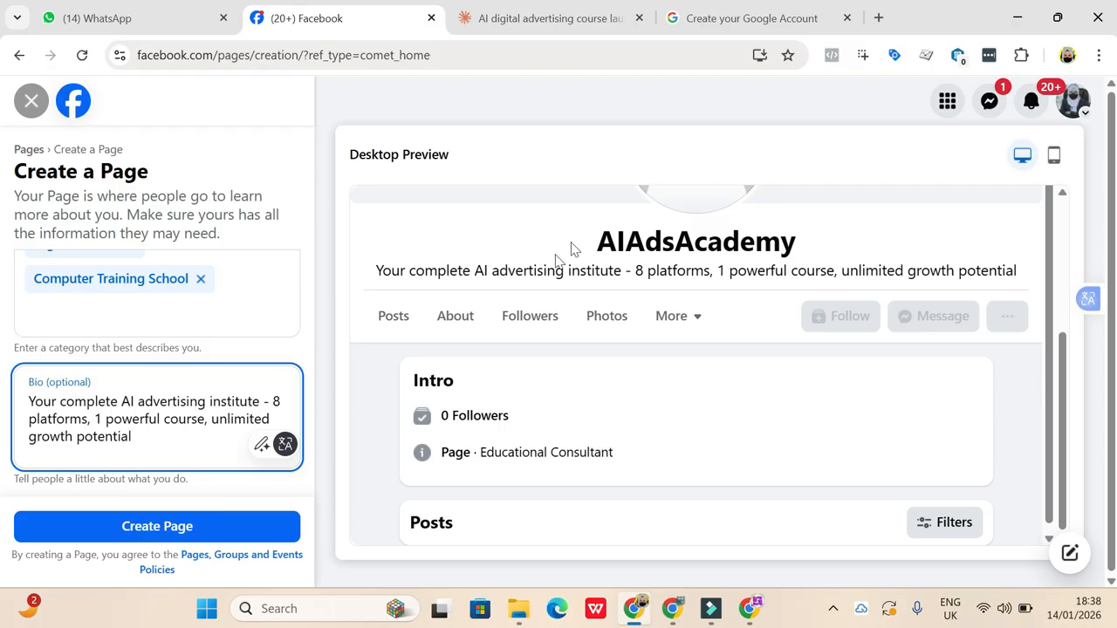
pyautogui.scroll(3, 593, 365)
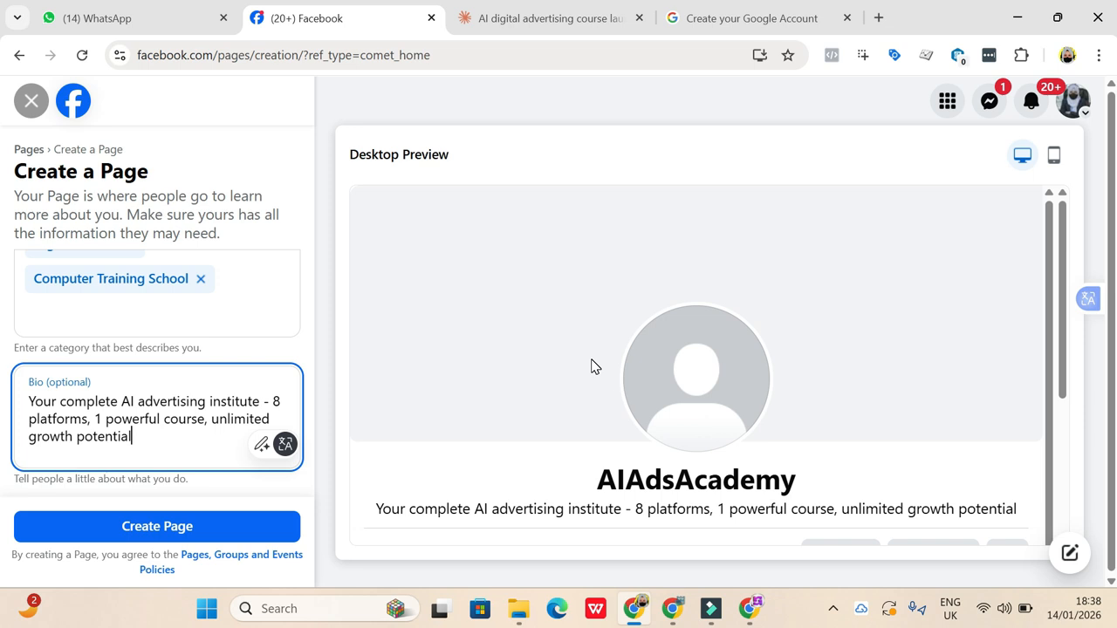
pyautogui.click(208, 529)
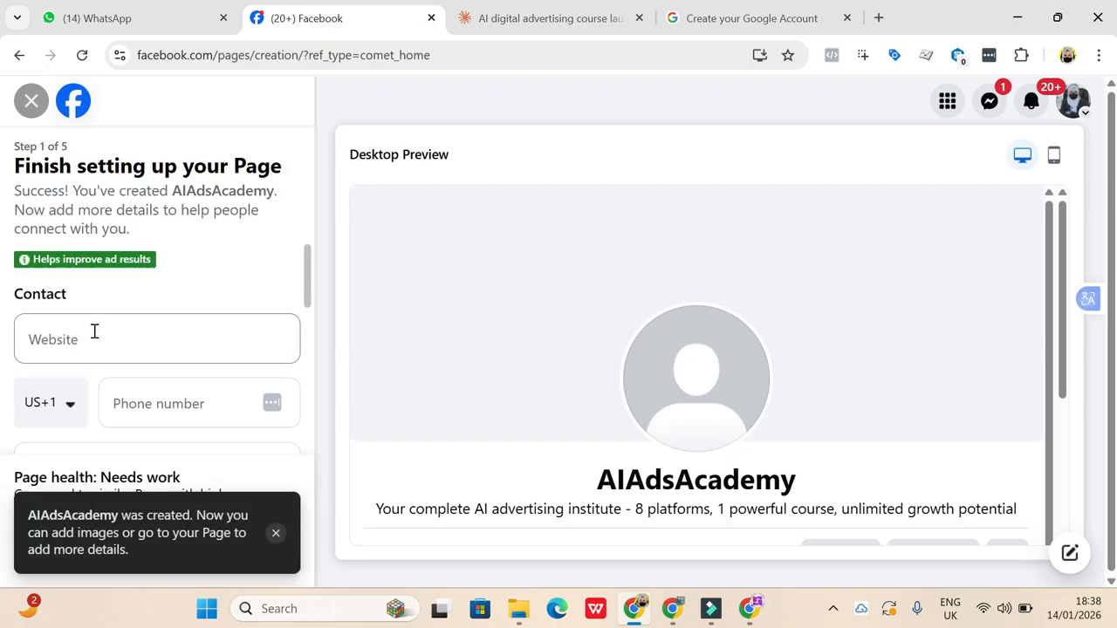
# - Look through the contact and location fields of the Page setup form, including the saved suggestions for the e-mail
pyautogui.scroll(-1, 180, 392)
pyautogui.scroll(-1, 181, 392)
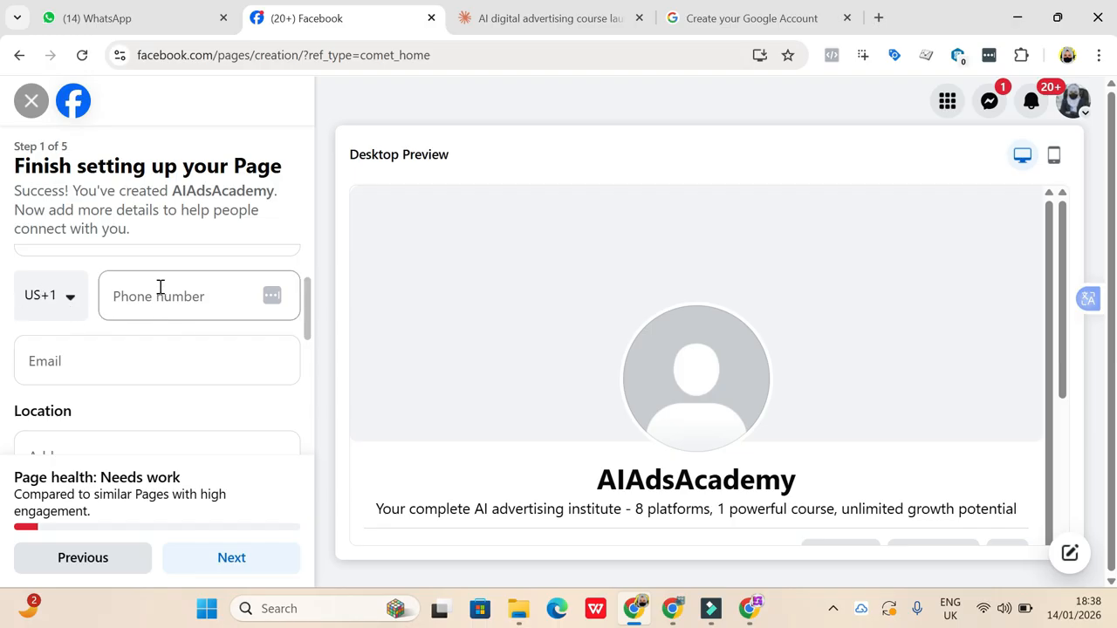
pyautogui.scroll(-3, 46, 382)
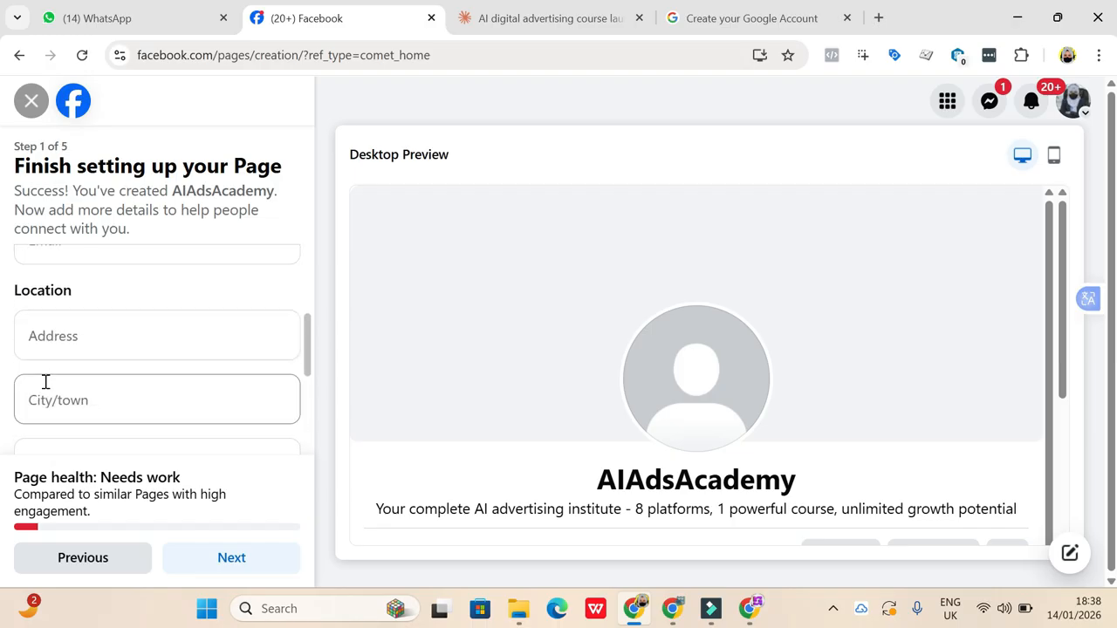
pyautogui.scroll(1, 45, 382)
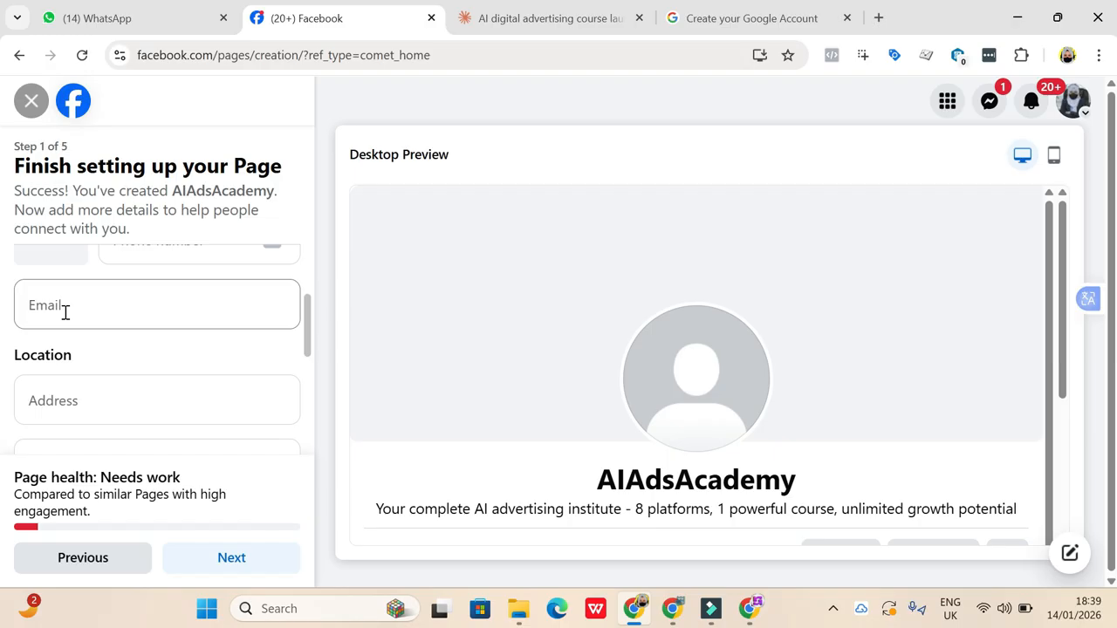
pyautogui.click(45, 303)
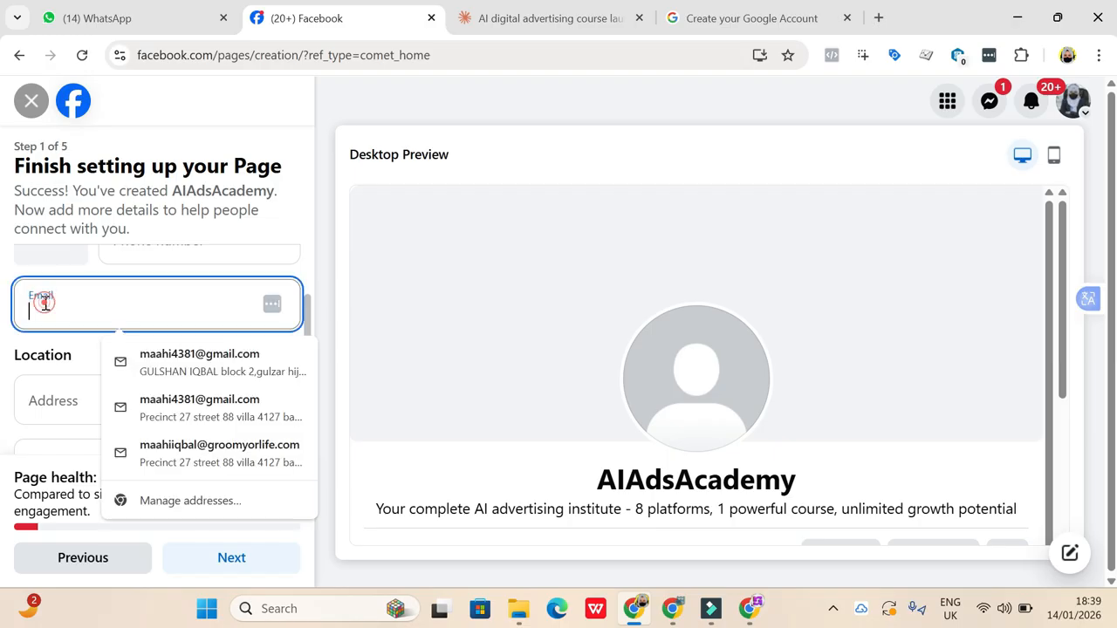
pyautogui.click(69, 330)
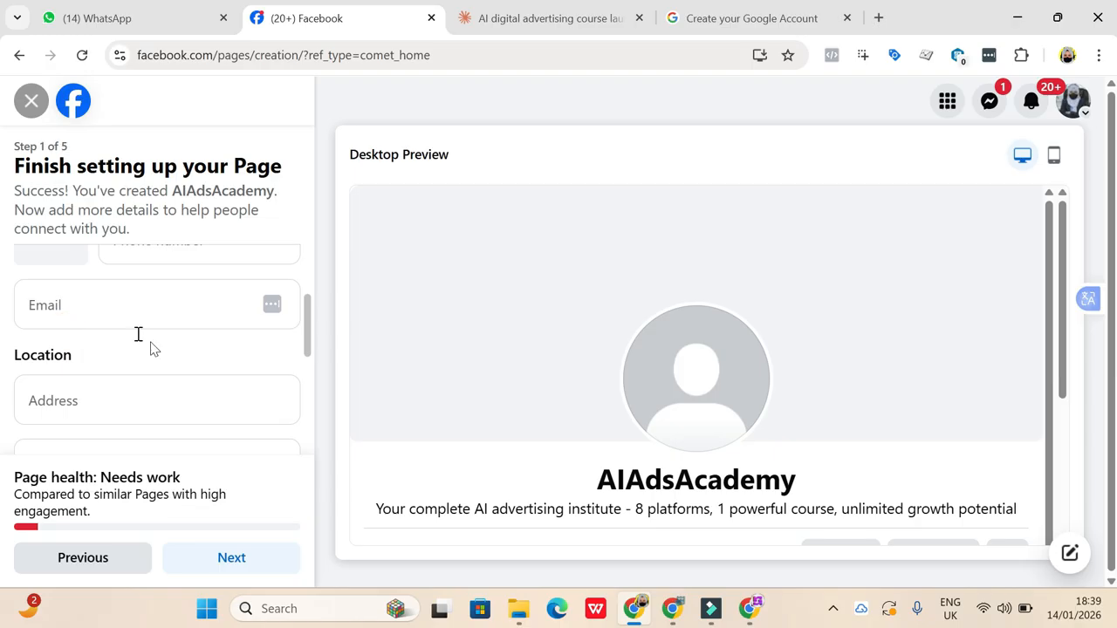
# - Fill in the Page's street address from the saved home address and select the matching city in Pakistan
pyautogui.scroll(-1, 109, 389)
pyautogui.scroll(-1, 109, 389)
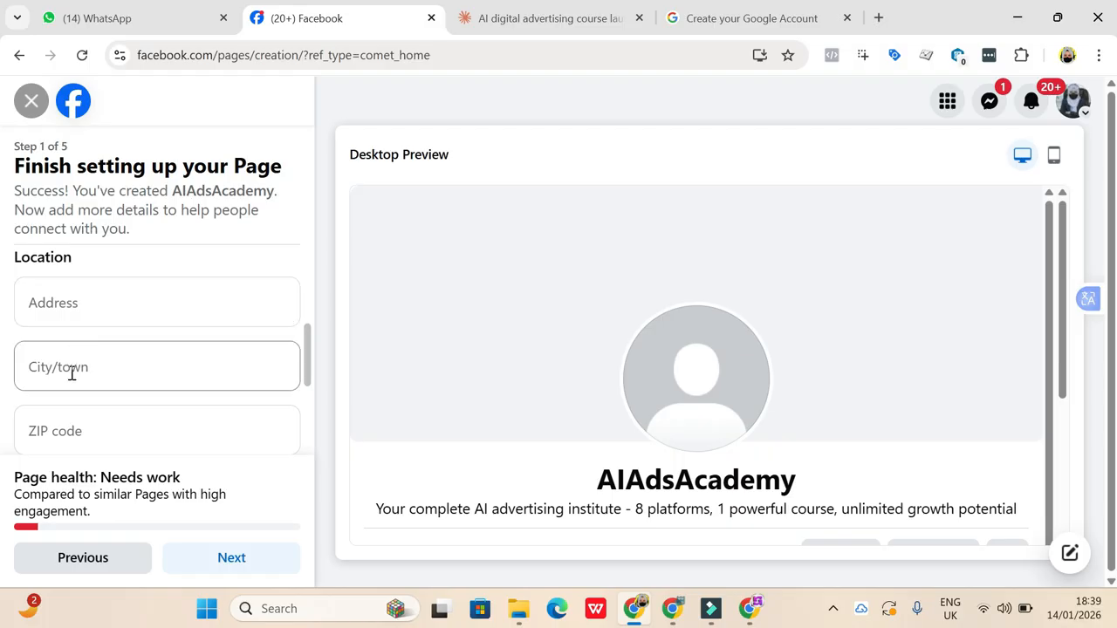
pyautogui.click(53, 308)
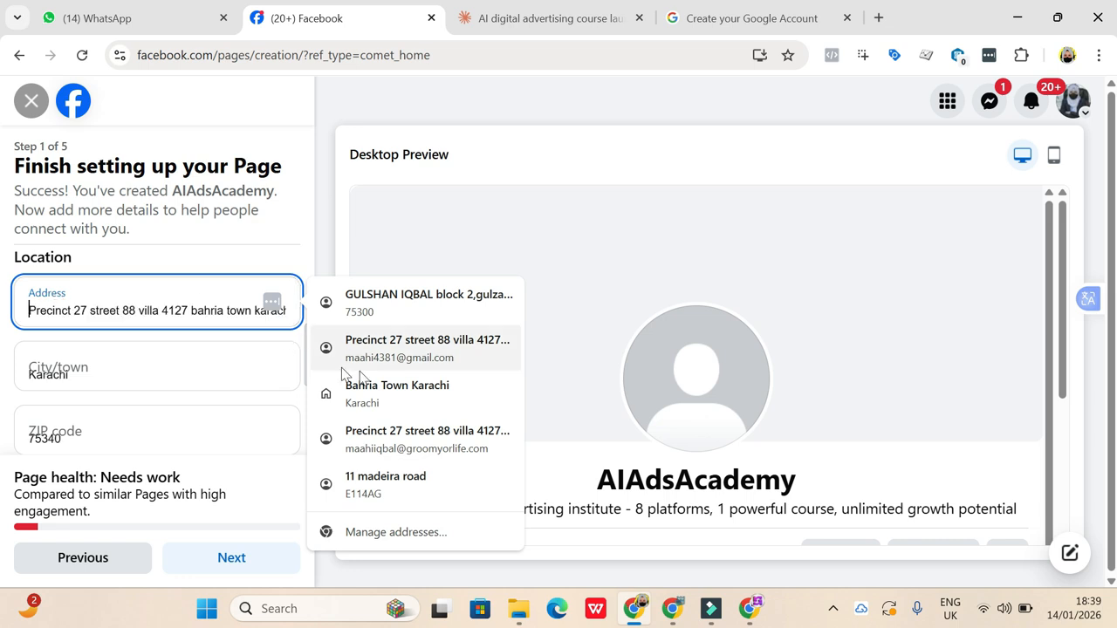
pyautogui.click(397, 393)
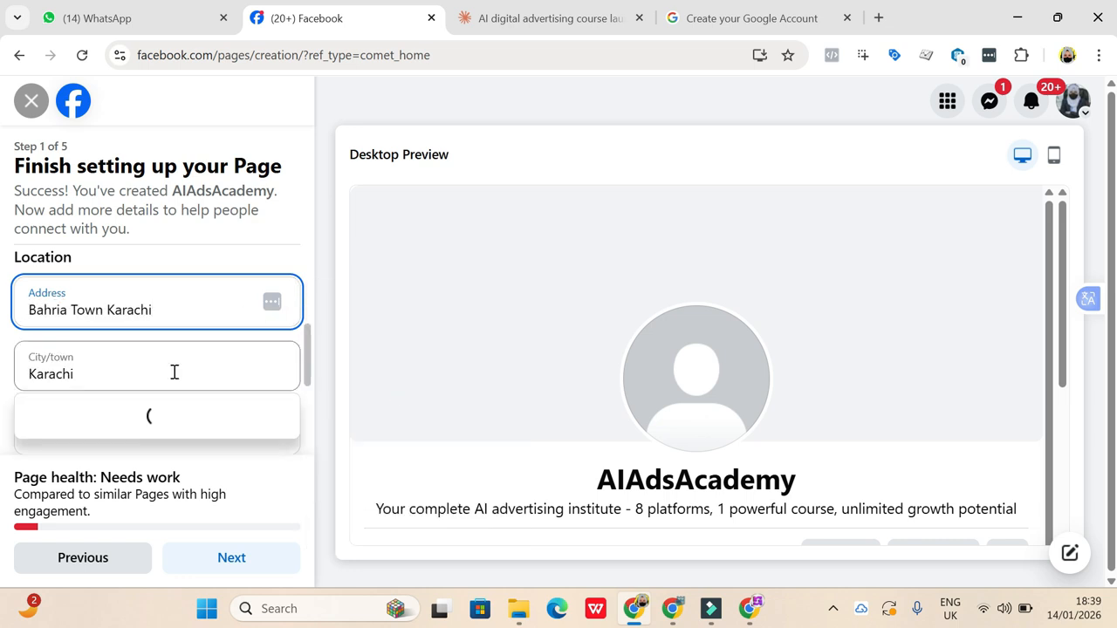
pyautogui.click(171, 422)
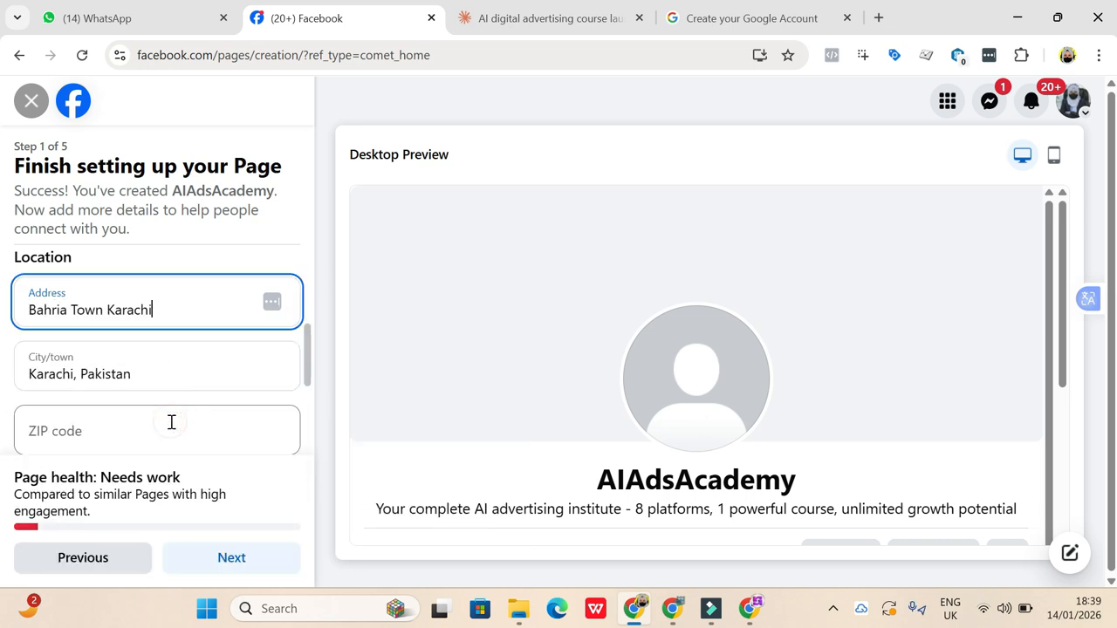
# - Fill in the location's ZIP code from the saved suggestions and dismiss the city suggestions
pyautogui.click(123, 422)
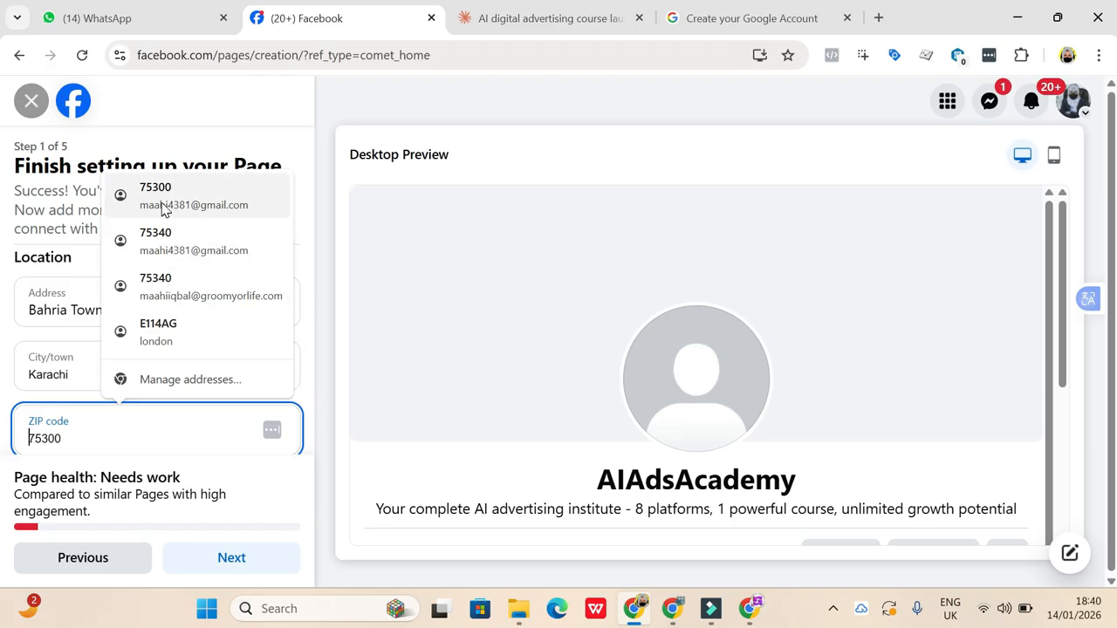
pyautogui.click(157, 239)
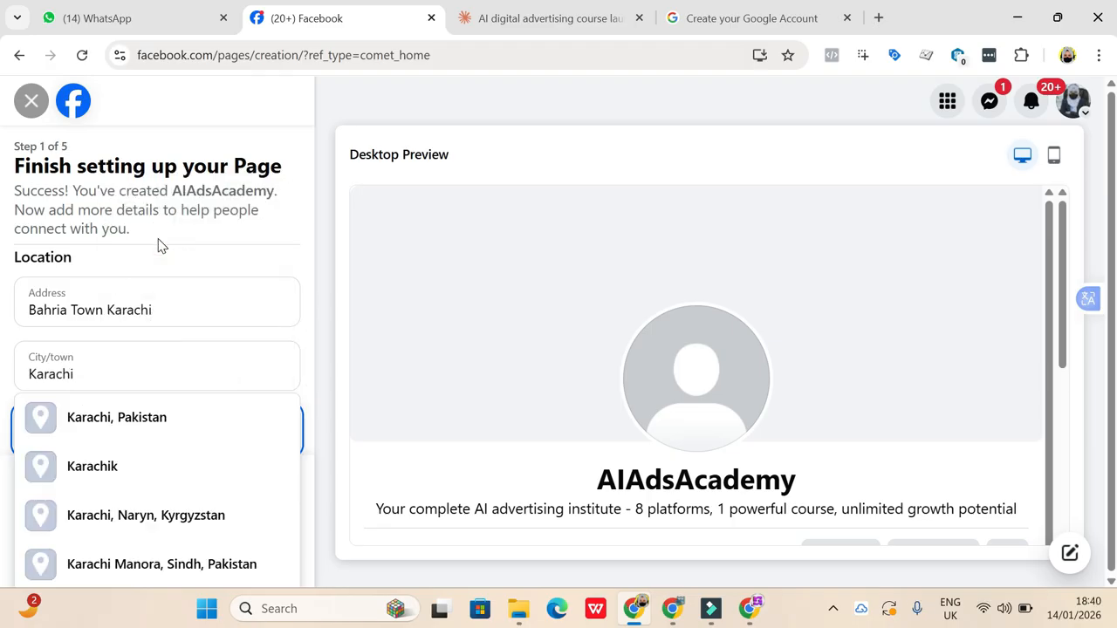
pyautogui.doubleClick(165, 380)
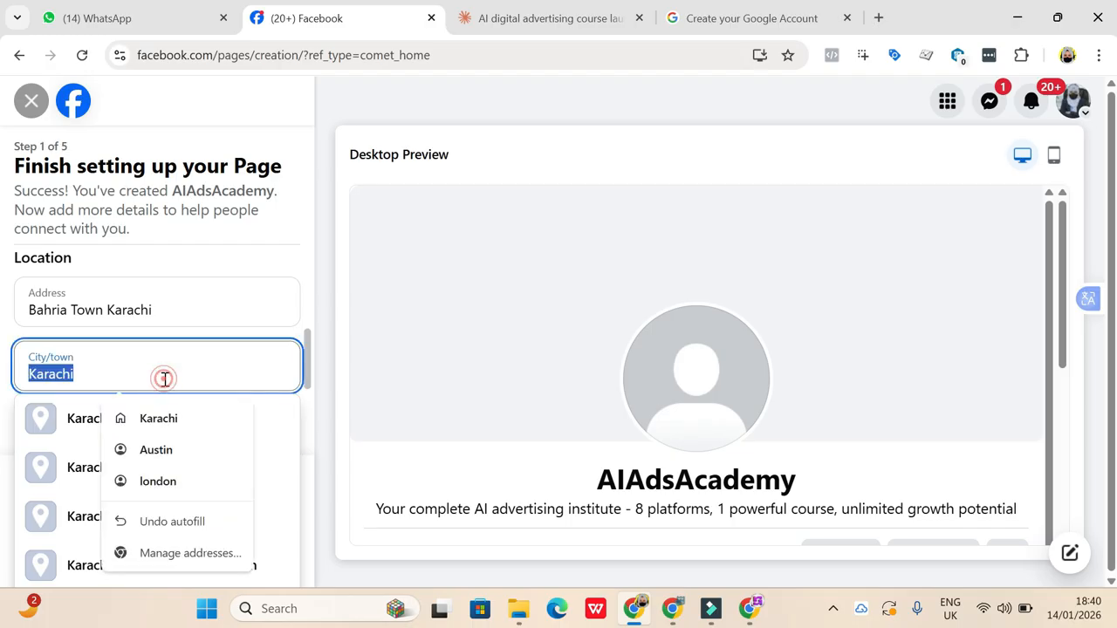
pyautogui.click(317, 419)
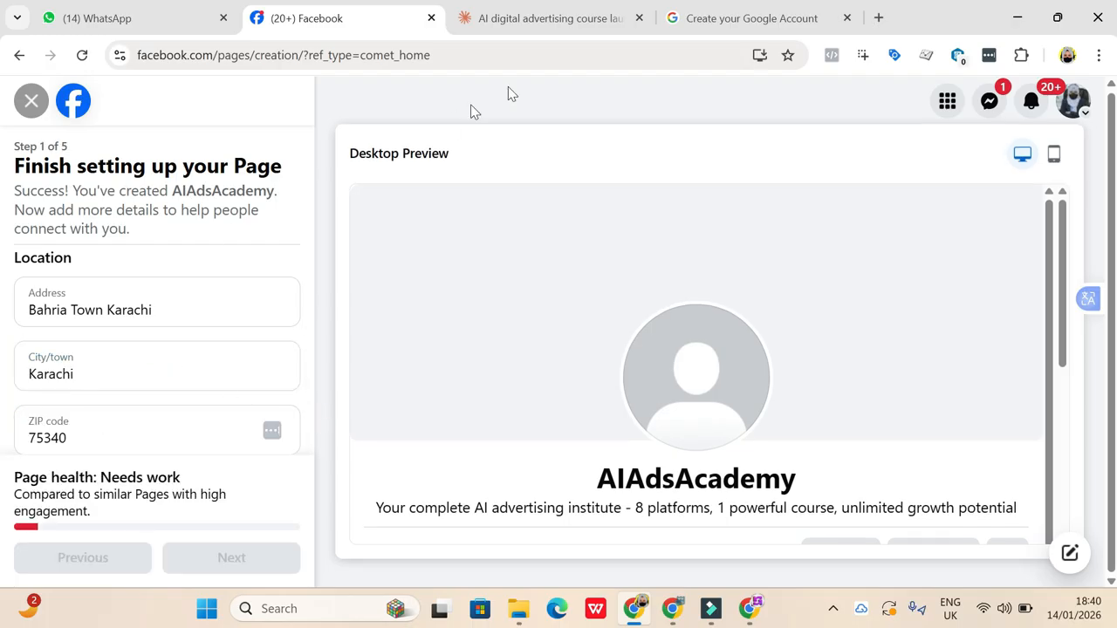
# - Search Google in a new tab for the ZIP code of the area entered as the Page's address
pyautogui.click(878, 19)
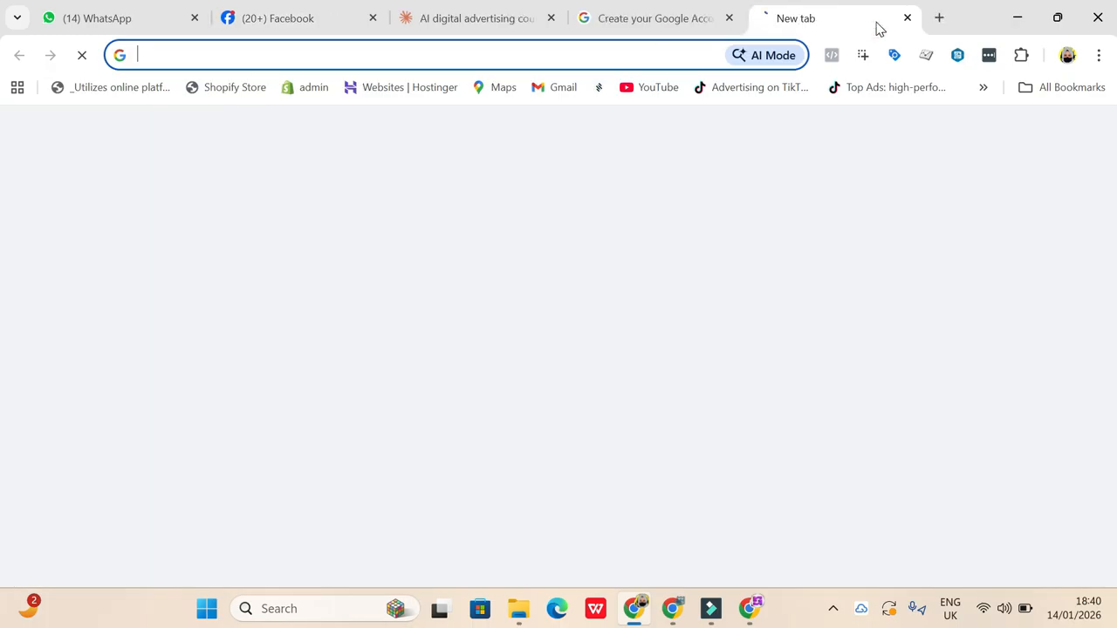
pyautogui.click(644, 54)
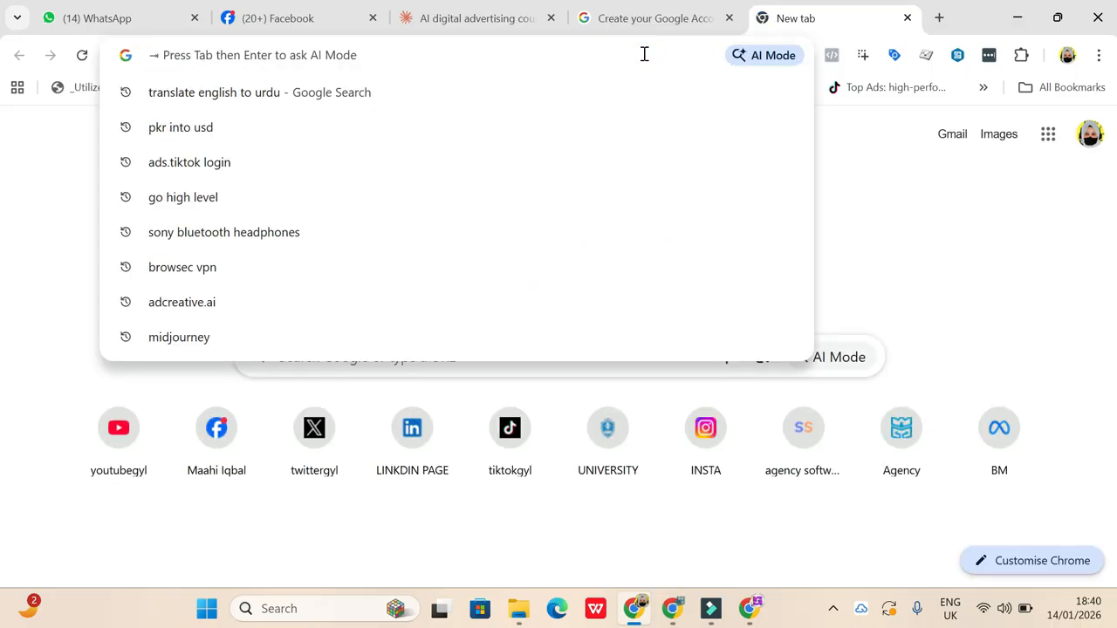
pyautogui.write('bahria t')
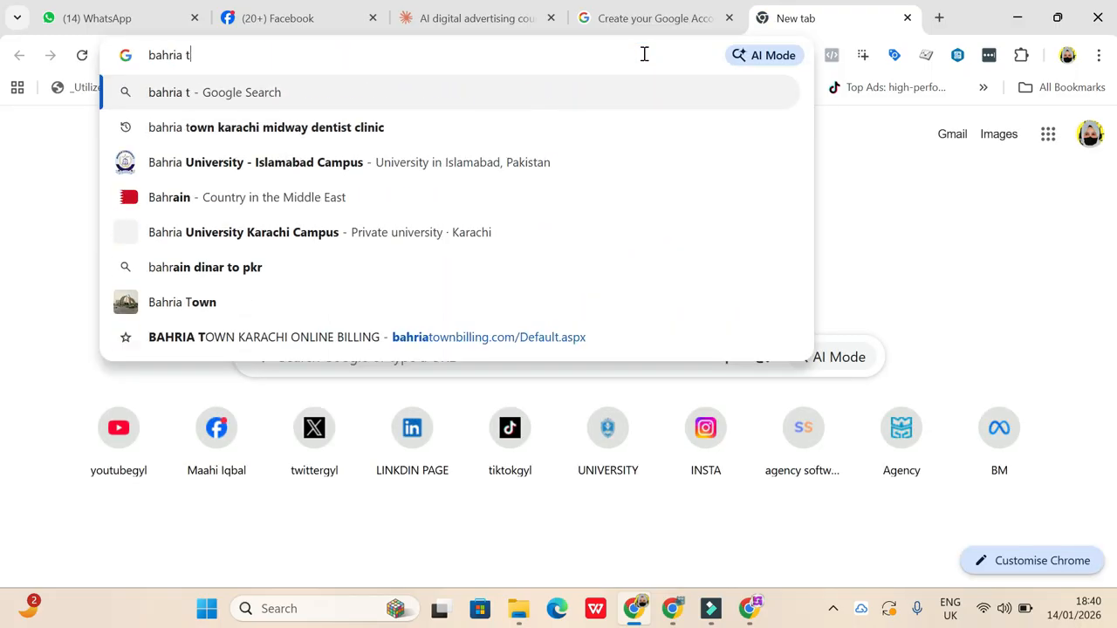
pyautogui.write('own k')
pyautogui.press('BackSpace')
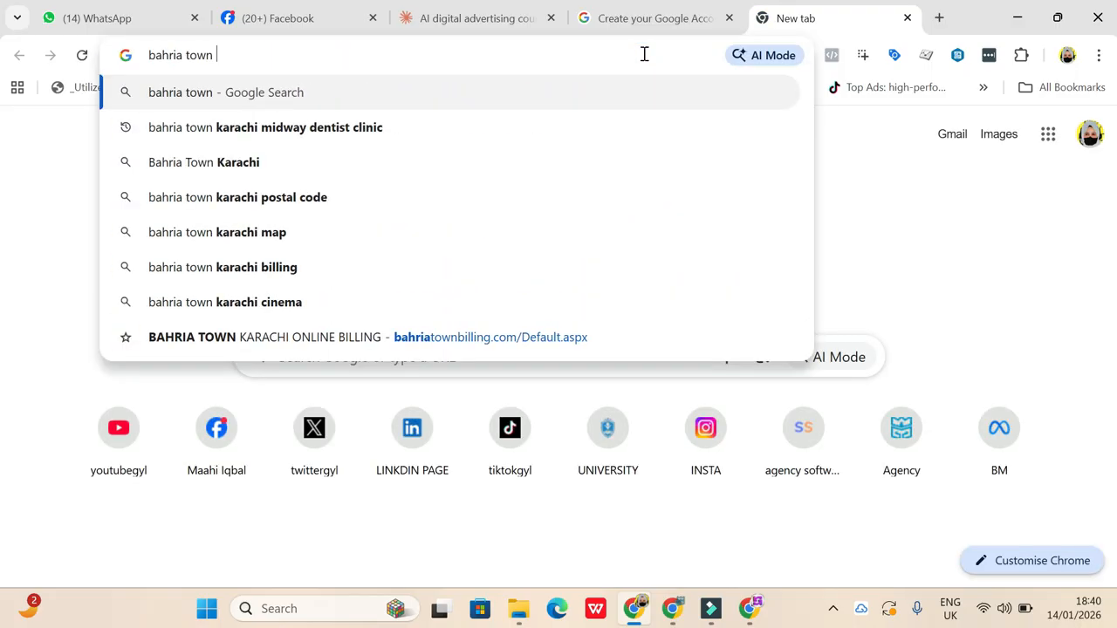
pyautogui.write('karachi ')
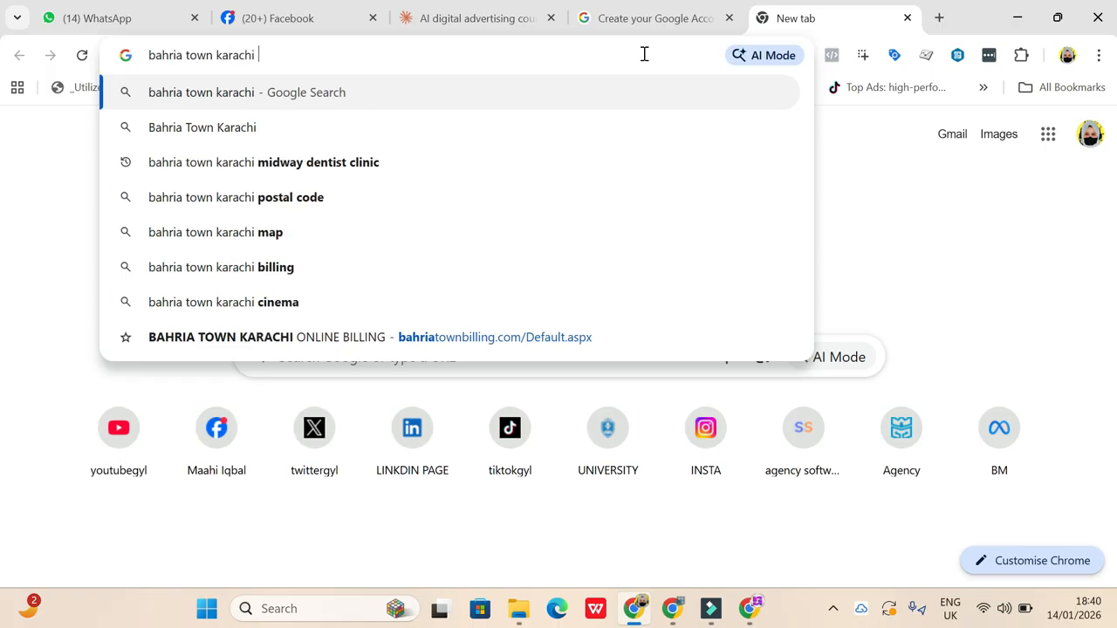
pyautogui.write('zip')
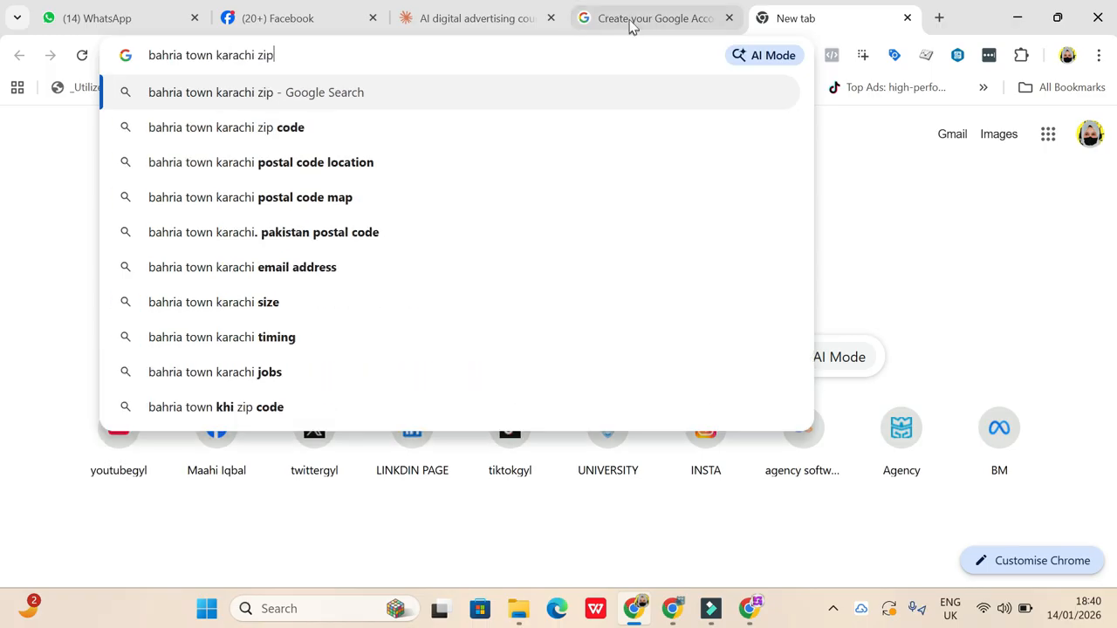
pyautogui.click(262, 131)
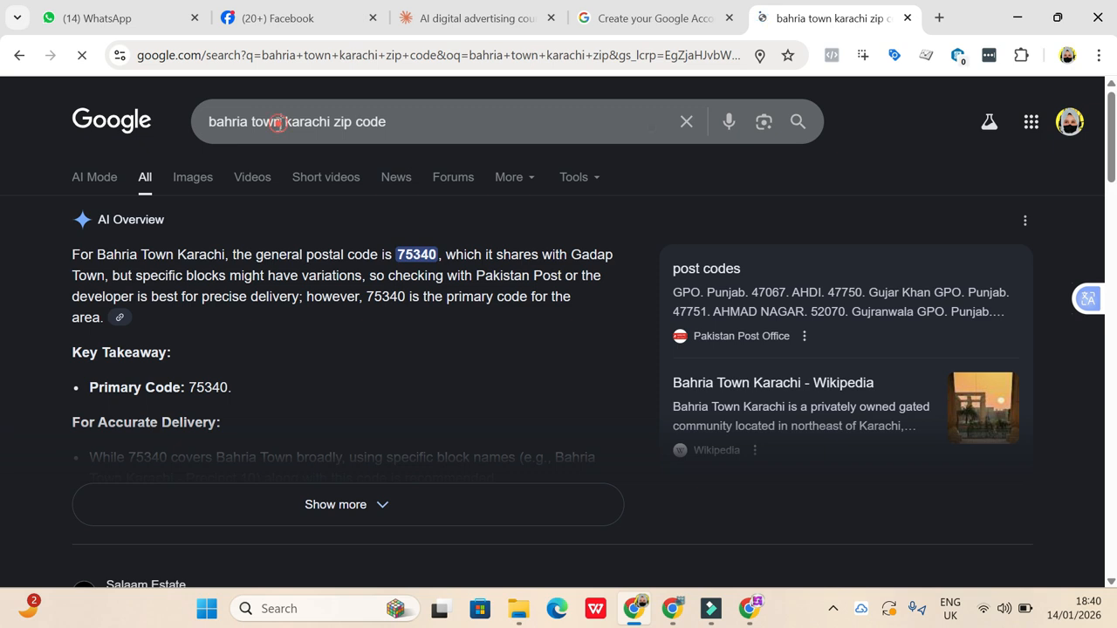
# - Change the Google search to "gulshan iqbal karachi zip code" and run it
pyautogui.click(280, 123)
pyautogui.press('BackSpace')
pyautogui.press('BackSpace')
pyautogui.press('BackSpace')
pyautogui.press('BackSpace')
pyautogui.press('BackSpace')
pyautogui.press('BackSpace')
pyautogui.press('BackSpace')
pyautogui.press('BackSpace')
pyautogui.press('BackSpace')
pyautogui.press('BackSpace')
pyautogui.press('BackSpace')
pyautogui.write('gulshan iqbal')
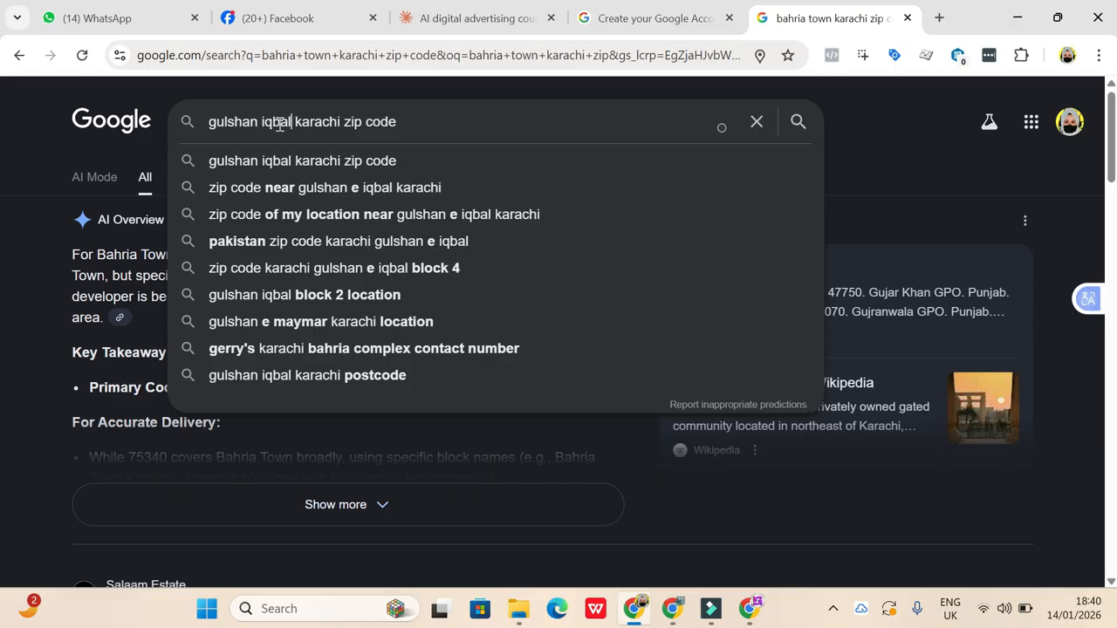
pyautogui.press('Return')
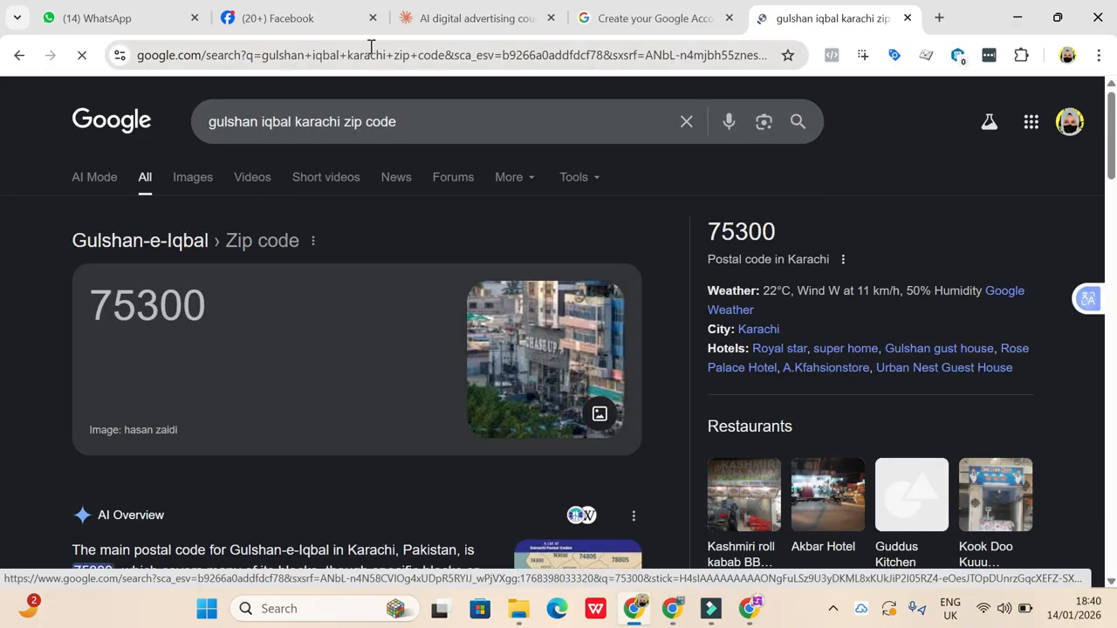
# - Return to the Facebook Page setup and set the hours to Open at selected hours
pyautogui.click(288, 18)
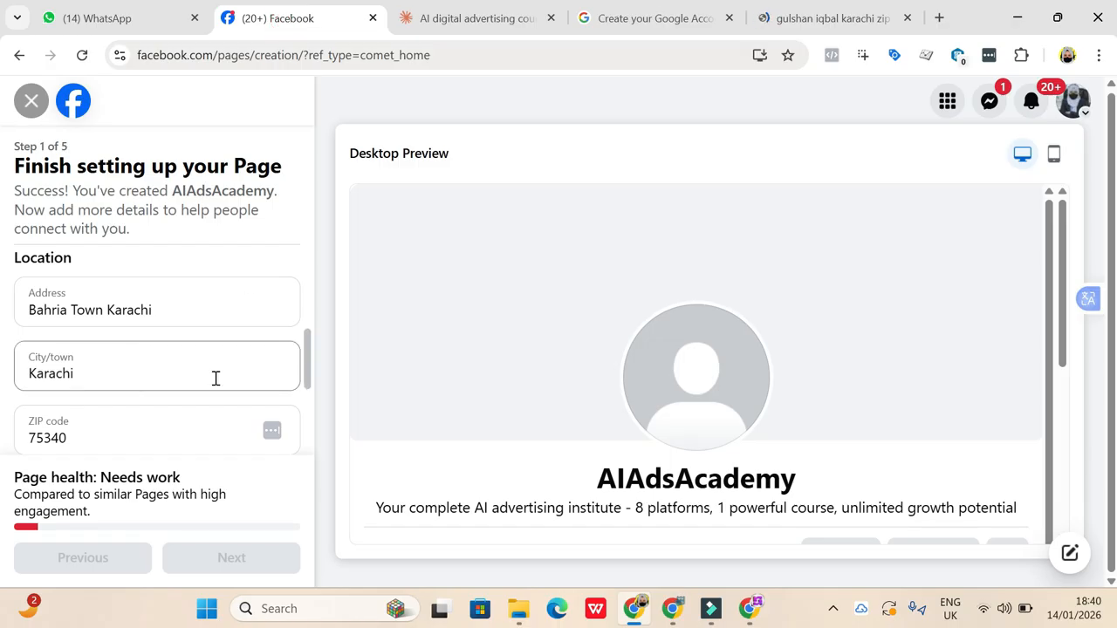
pyautogui.scroll(-3, 216, 378)
pyautogui.click(31, 358)
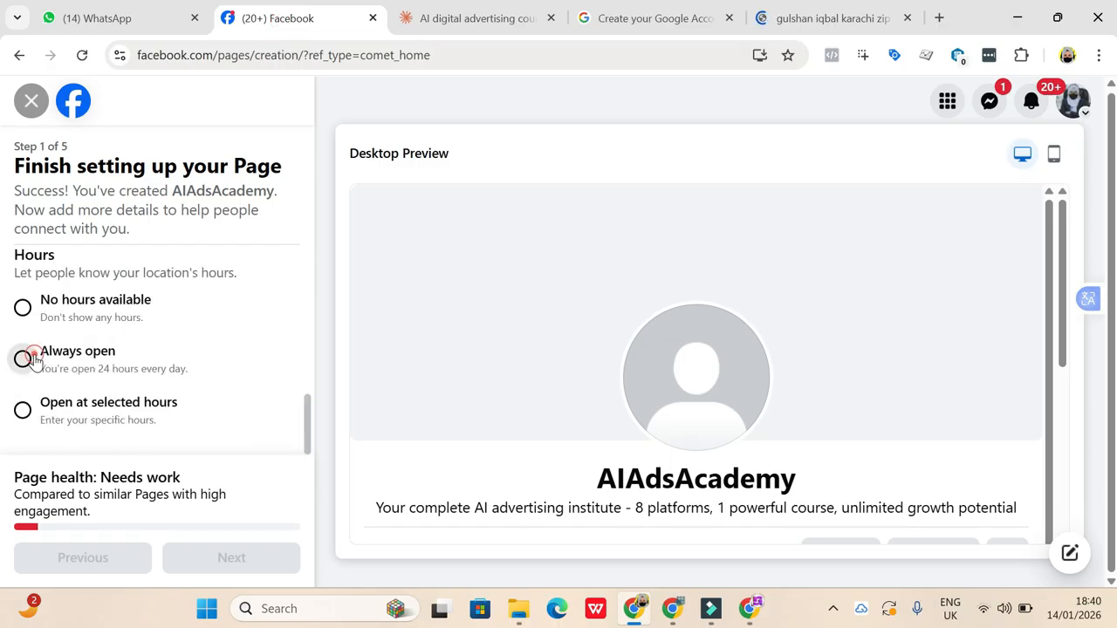
pyautogui.click(21, 412)
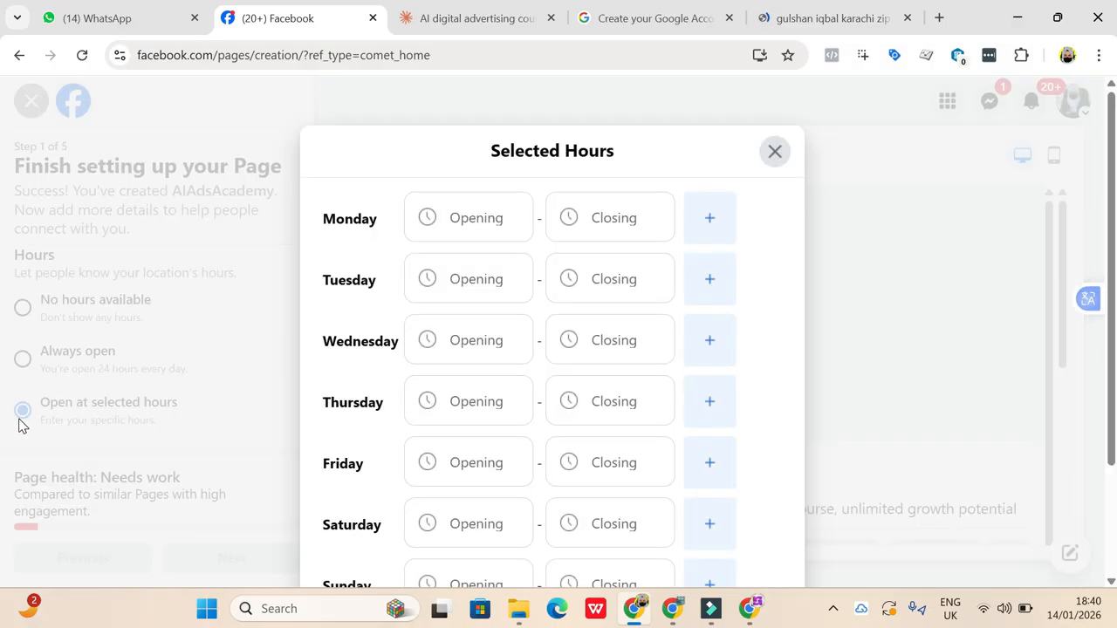
# - Set Monday's opening time to 9:00 AM
pyautogui.click(469, 221)
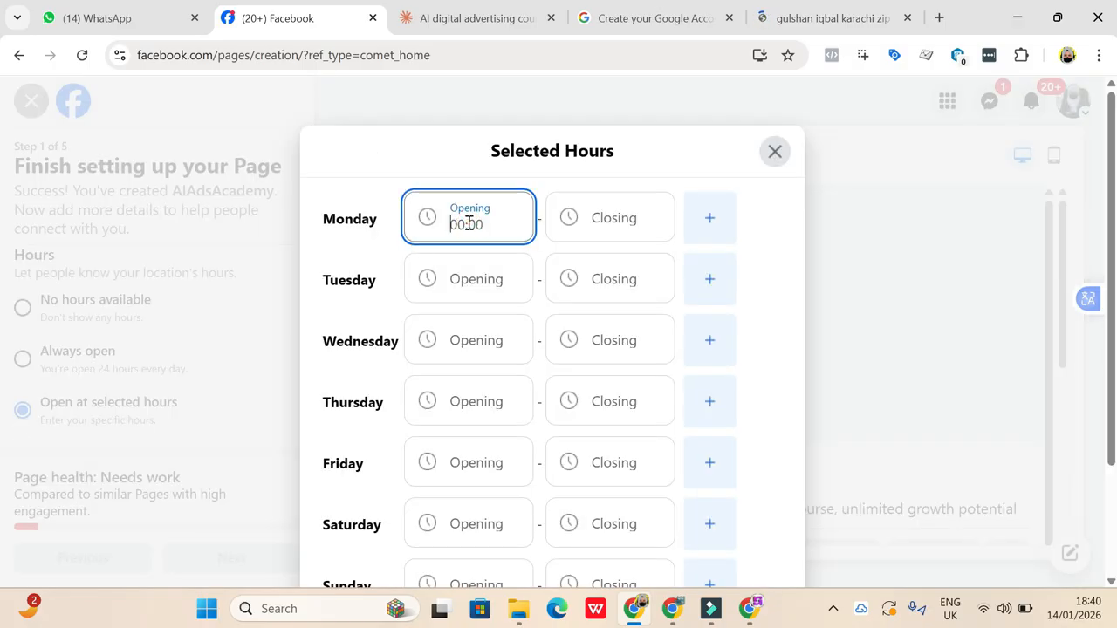
pyautogui.scroll(-12, 456, 447)
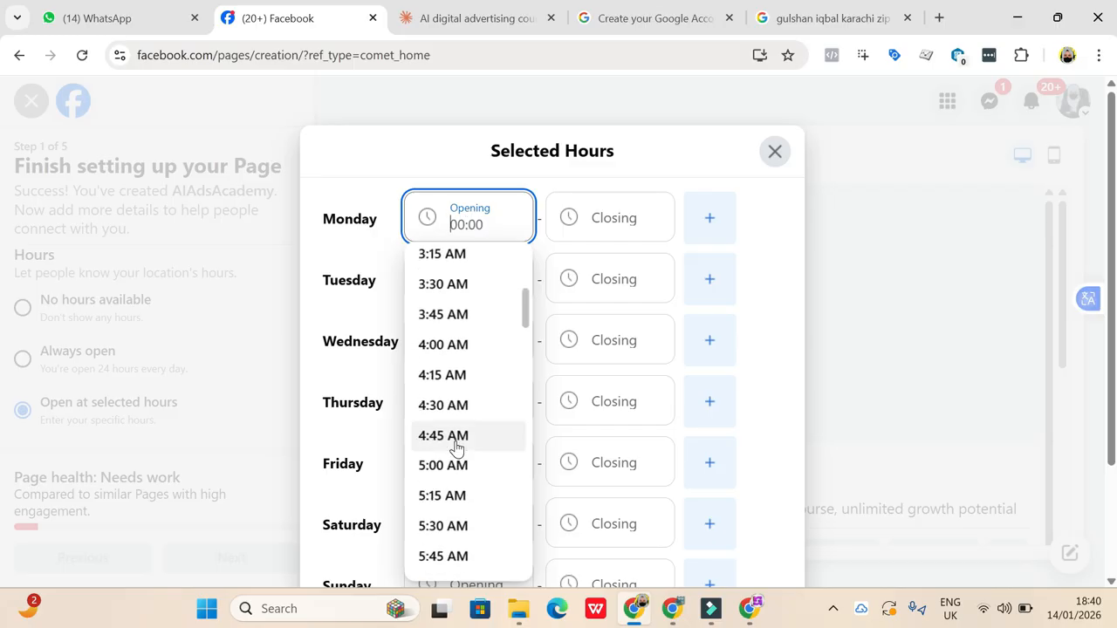
pyautogui.scroll(1, 455, 447)
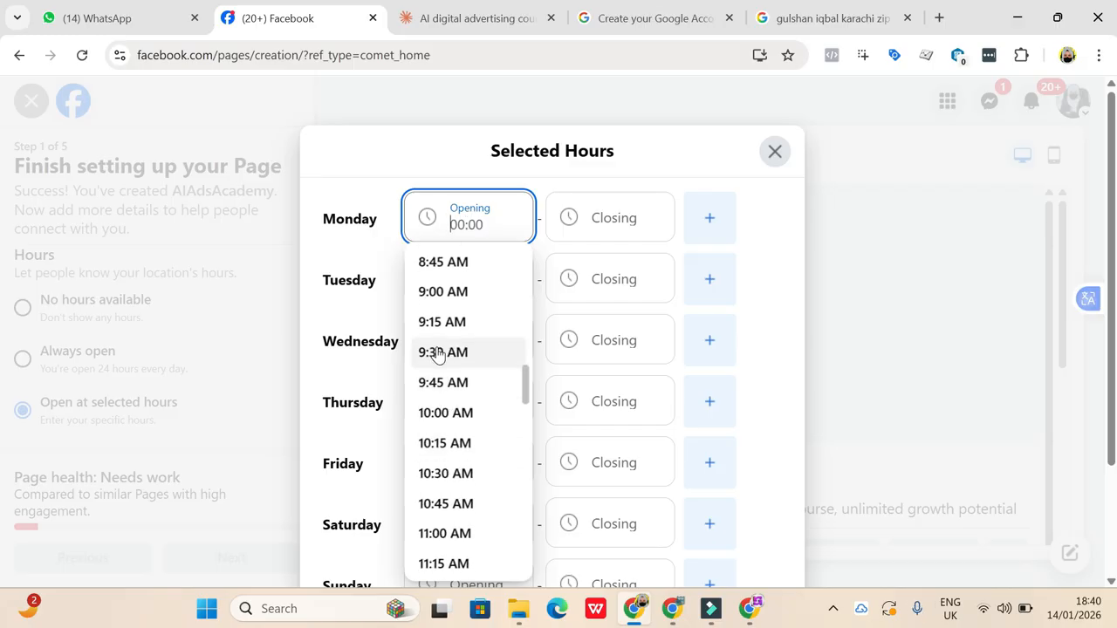
pyautogui.click(430, 297)
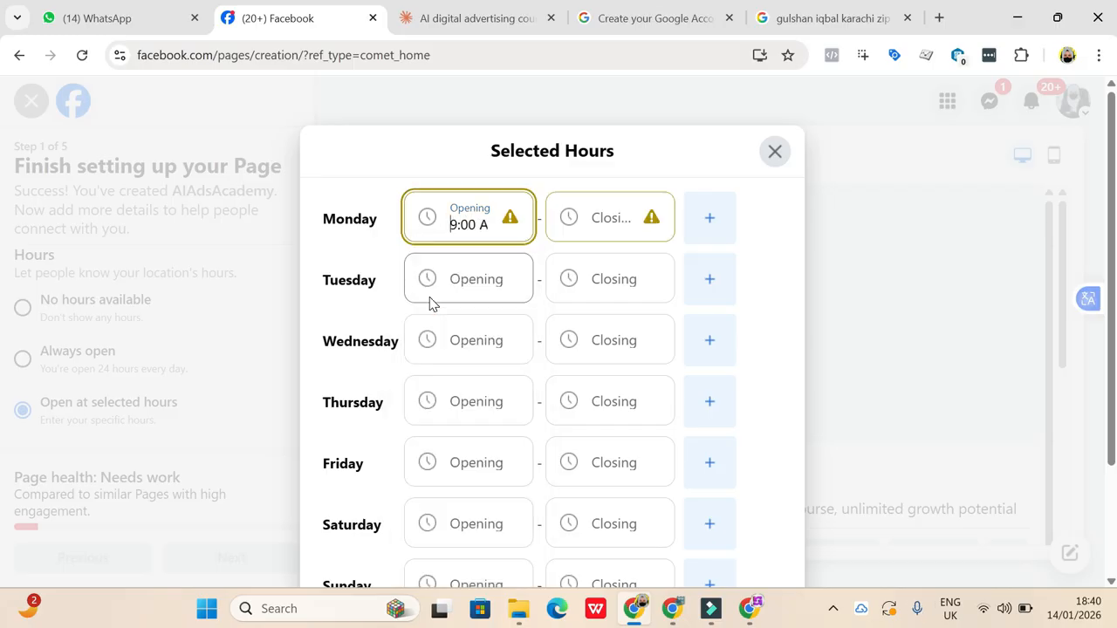
# - Set Monday's closing time to 10:00 AM
pyautogui.click(613, 214)
pyautogui.scroll(-11, 599, 339)
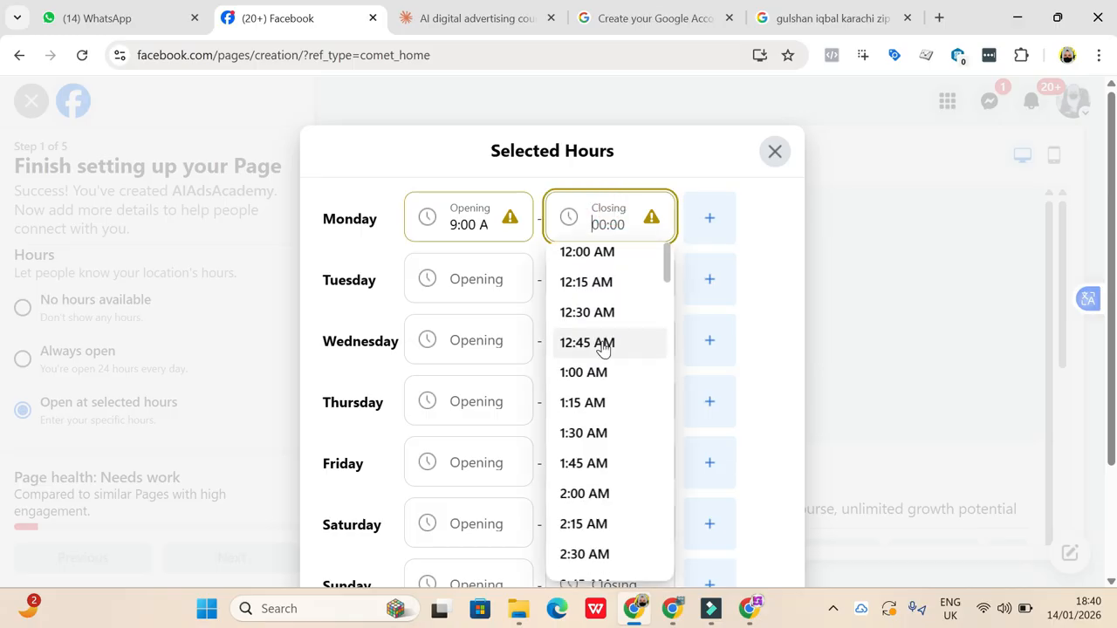
pyautogui.scroll(-3, 602, 340)
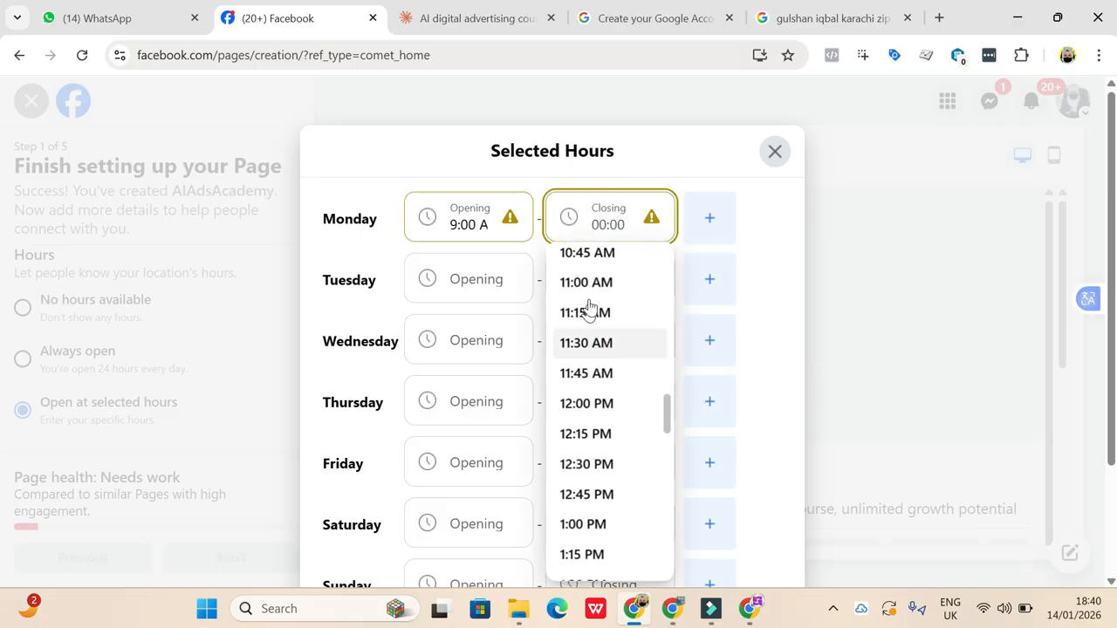
pyautogui.scroll(1, 592, 321)
pyautogui.scroll(2, 590, 320)
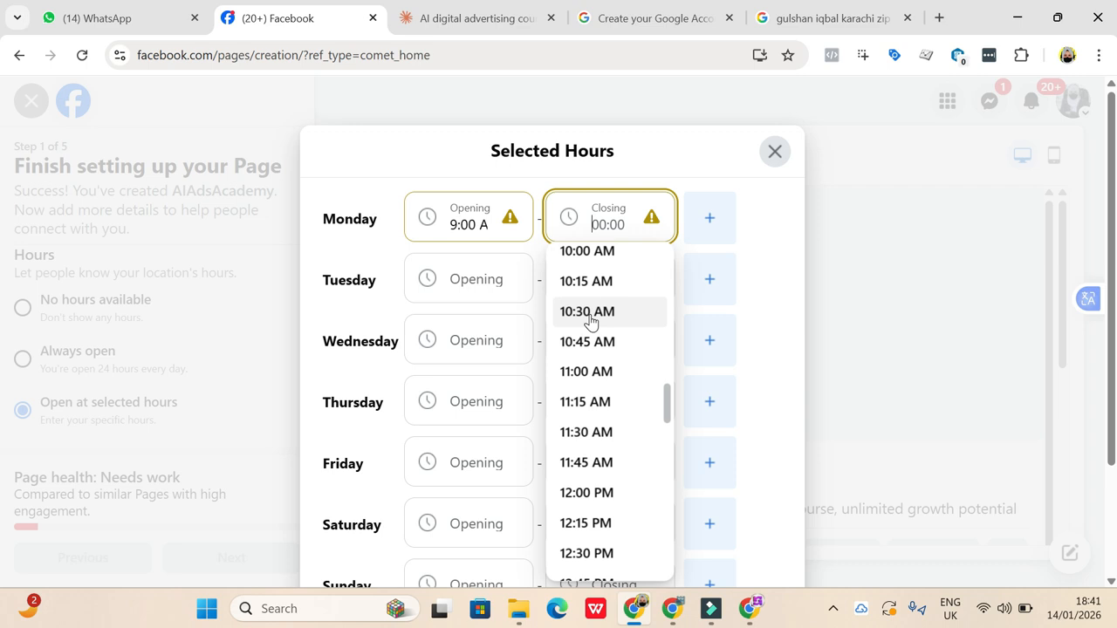
pyautogui.click(587, 253)
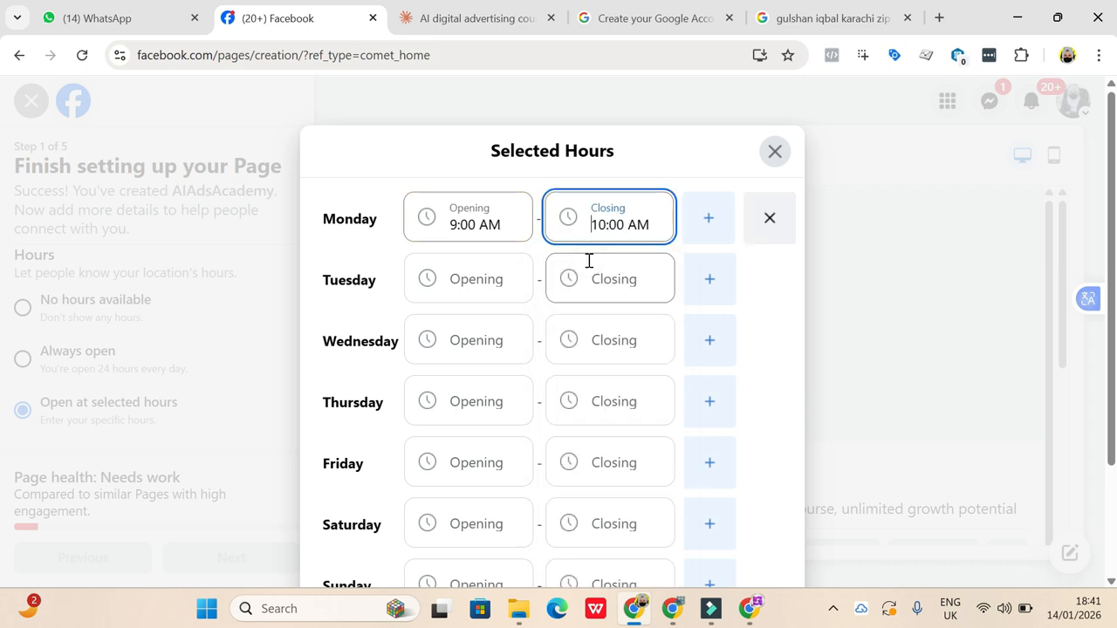
# - Change Monday's closing time to 10:00 PM
pyautogui.click(628, 235)
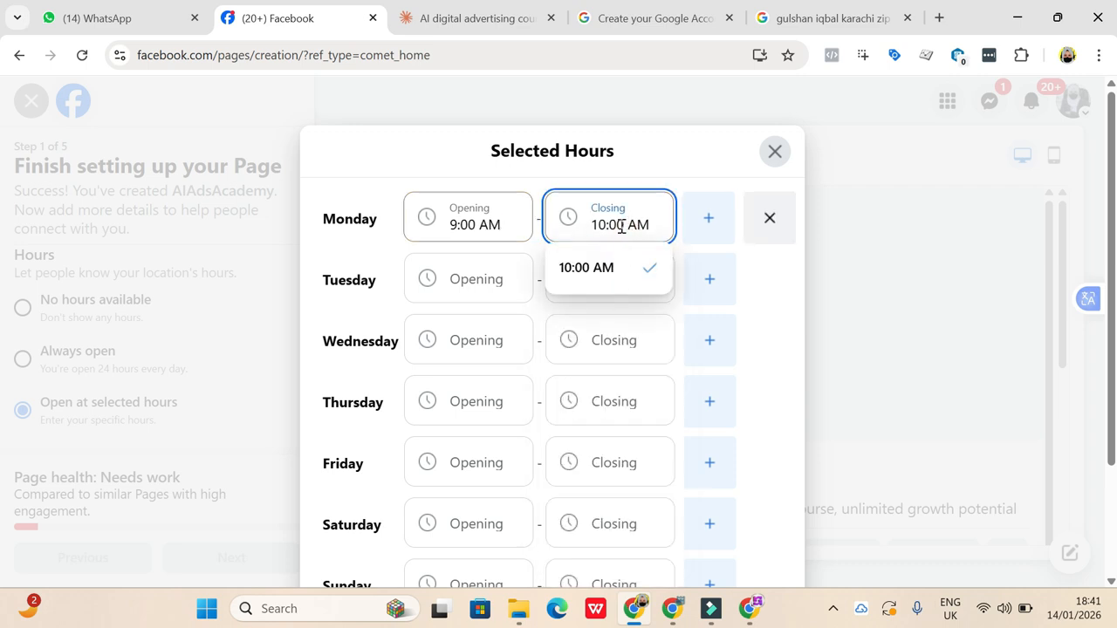
pyautogui.click(620, 225)
pyautogui.write('p')
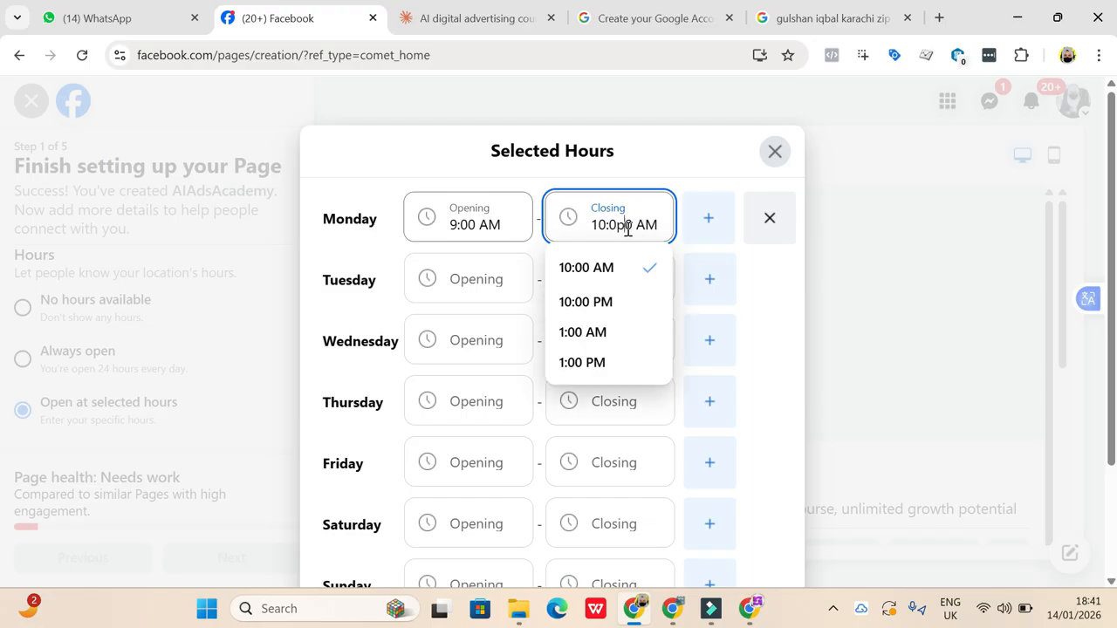
pyautogui.click(585, 312)
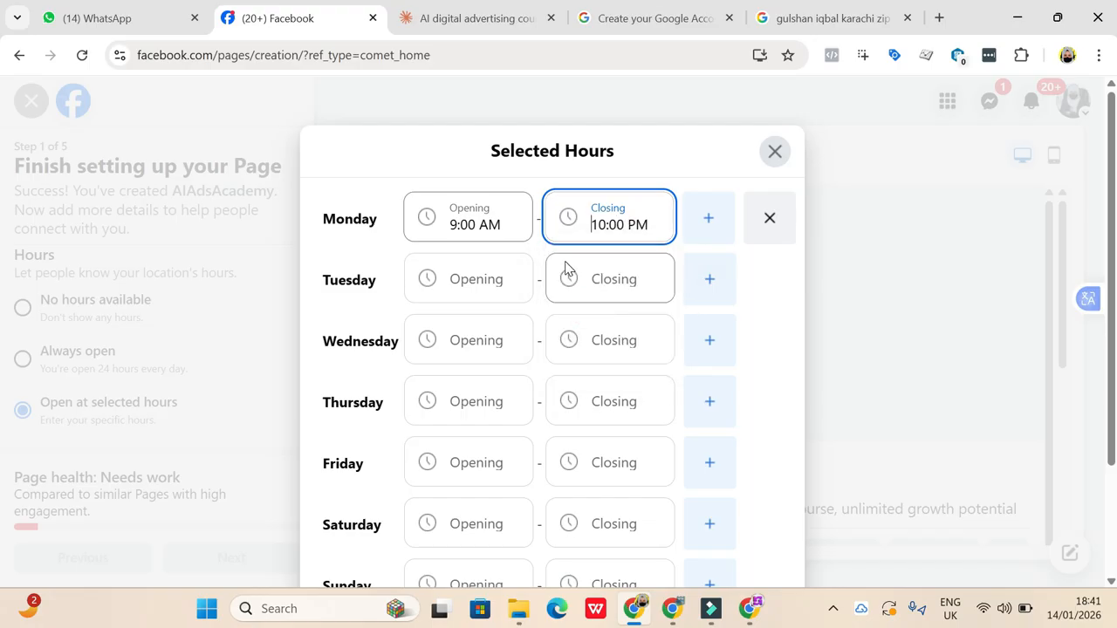
# - Set Friday's opening time to 3:00 PM
pyautogui.click(477, 283)
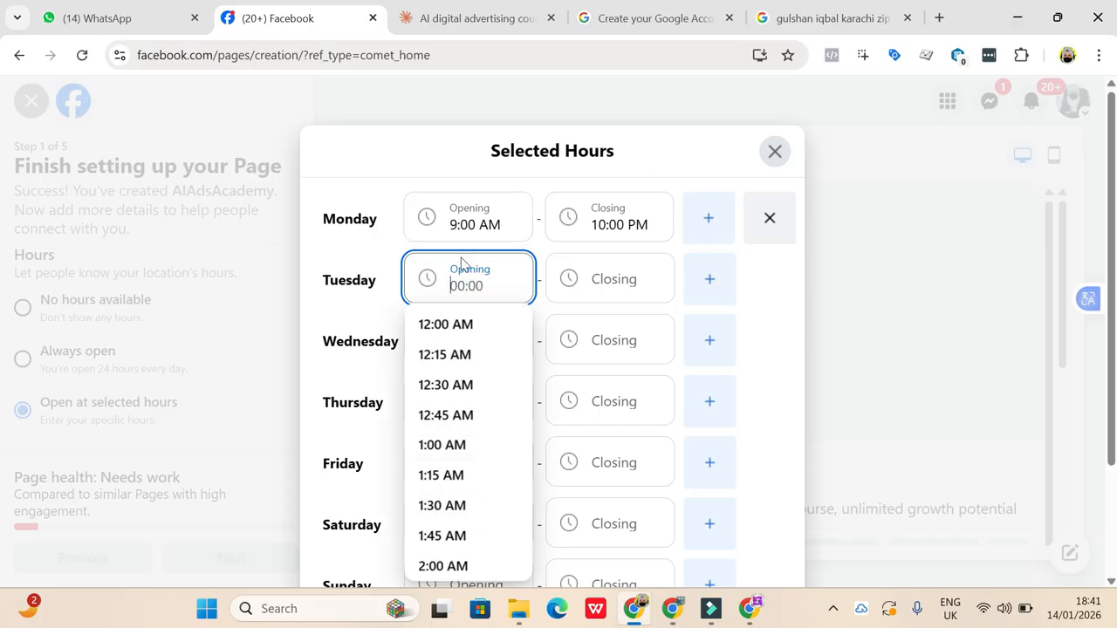
pyautogui.scroll(-3, 441, 524)
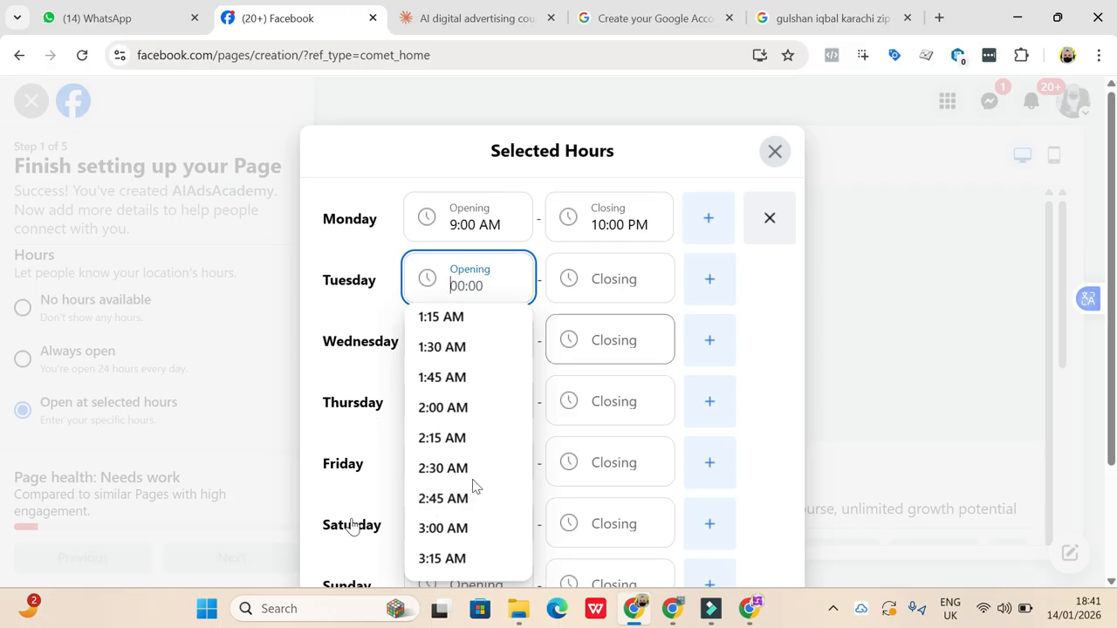
pyautogui.click(331, 455)
pyautogui.click(450, 462)
pyautogui.scroll(-2, 466, 323)
pyautogui.scroll(-1, 465, 321)
pyautogui.click(452, 284)
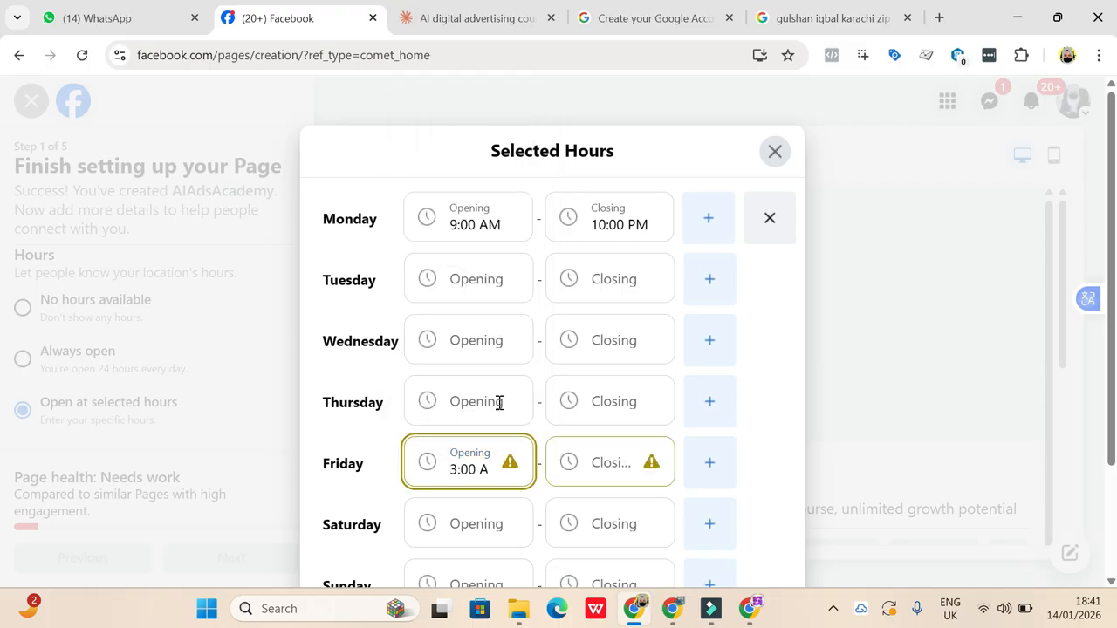
pyautogui.click(480, 461)
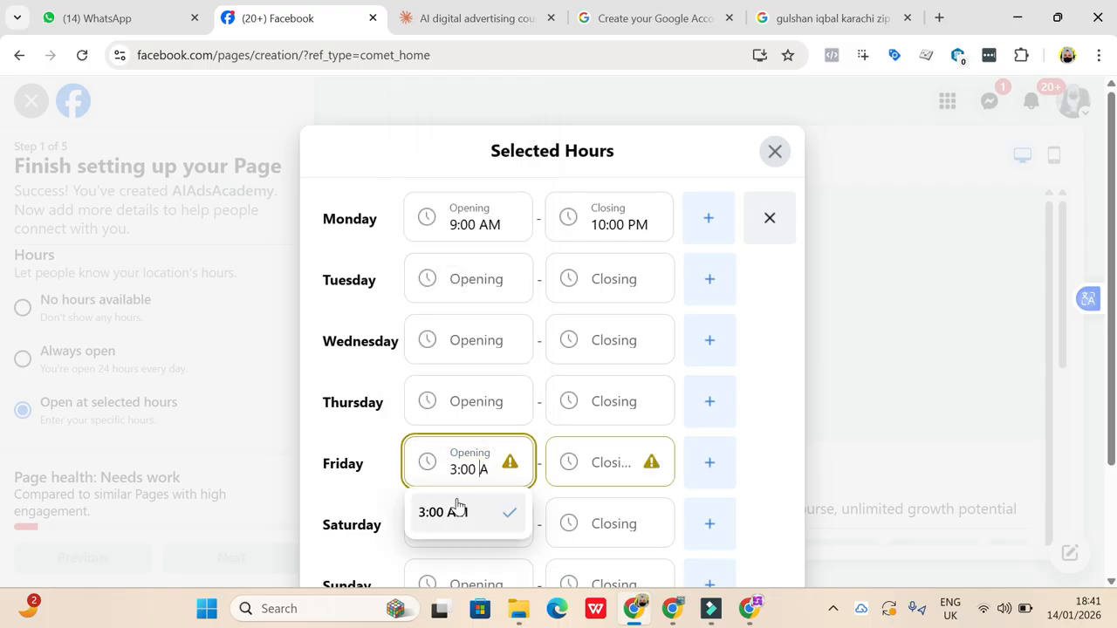
pyautogui.write('p')
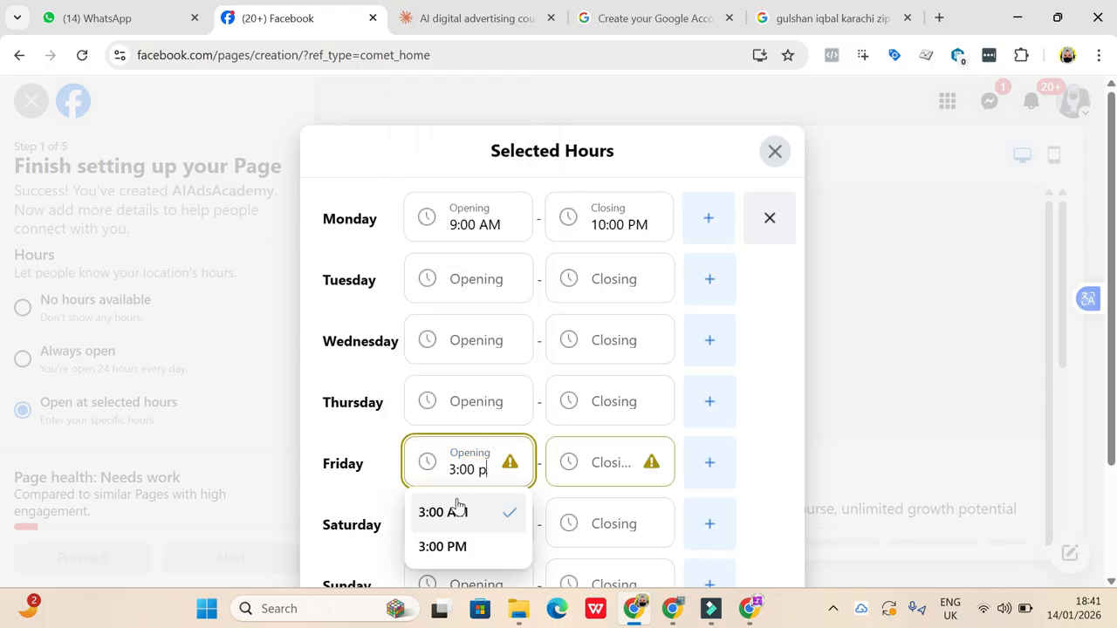
pyautogui.click(481, 542)
# - Set Friday's closing time to 11:00 PM
pyautogui.click(598, 462)
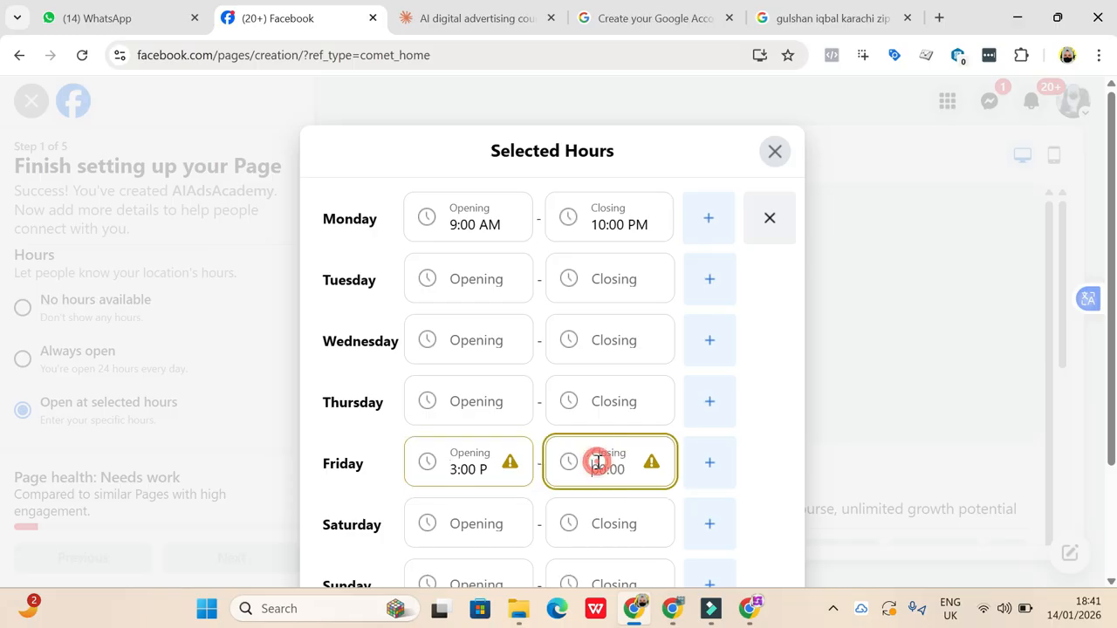
pyautogui.scroll(-2, 600, 407)
pyautogui.scroll(-3, 599, 410)
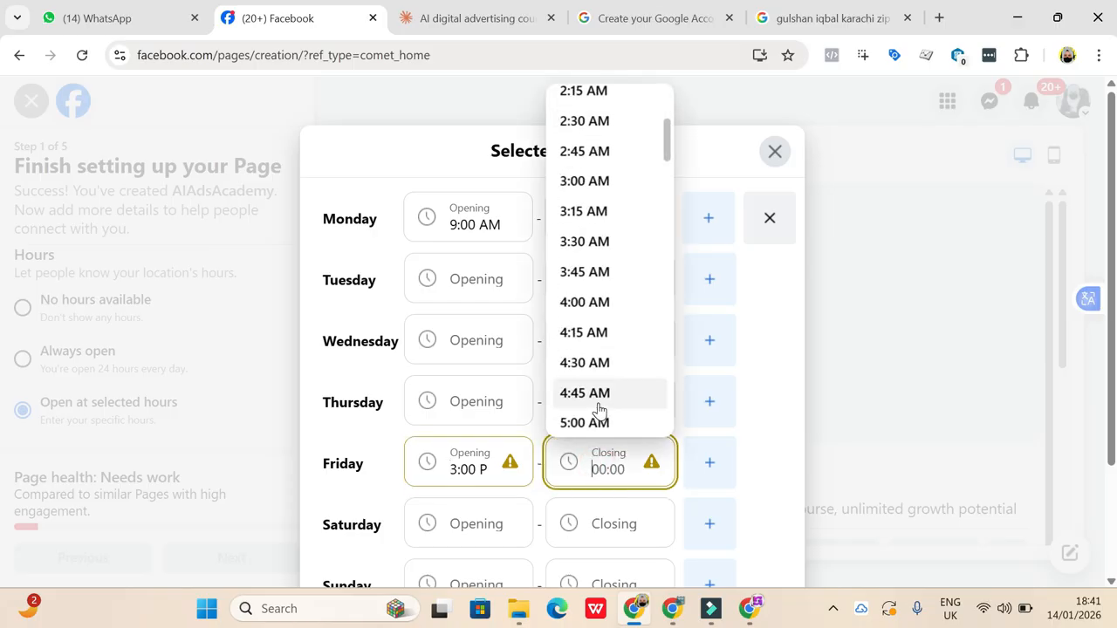
pyautogui.scroll(1, 598, 403)
pyautogui.scroll(5, 596, 406)
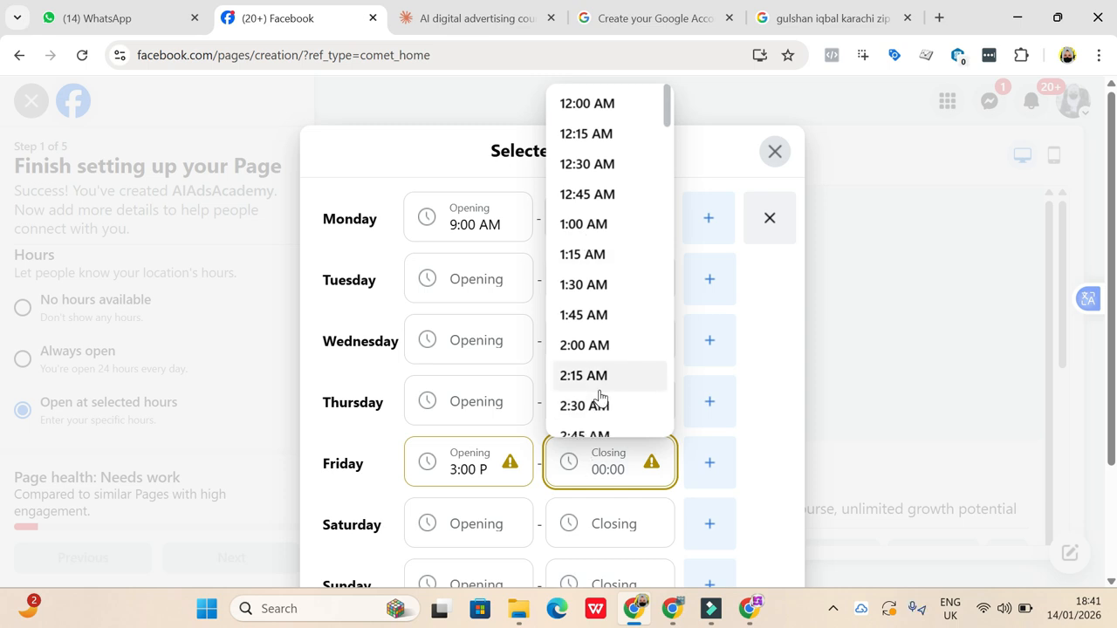
pyautogui.scroll(-20, 599, 393)
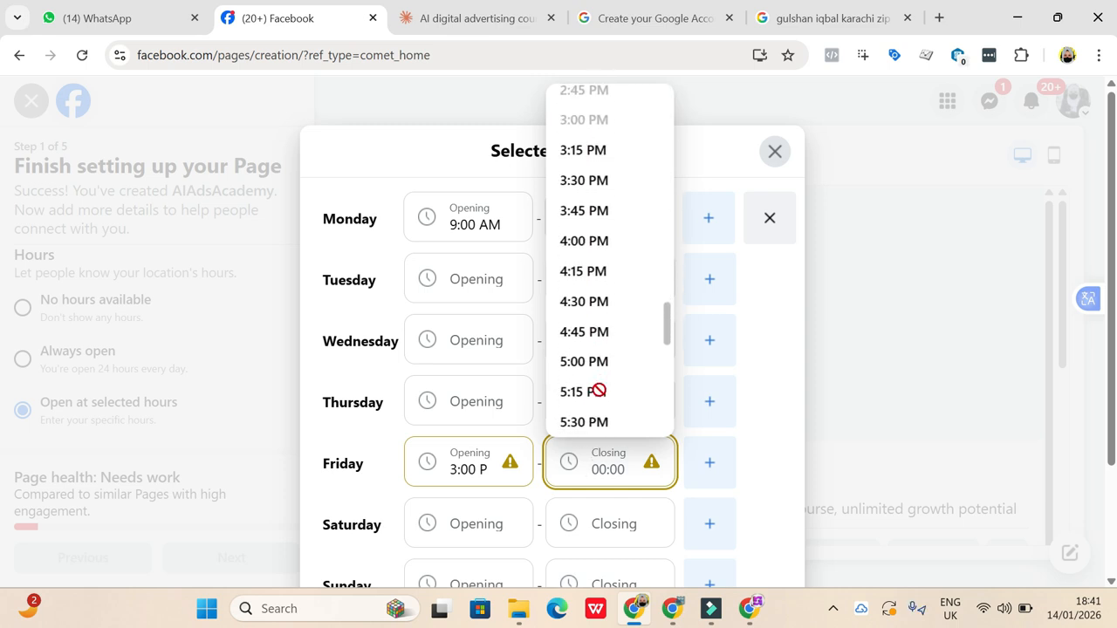
pyautogui.scroll(-1, 599, 396)
pyautogui.scroll(-4, 598, 398)
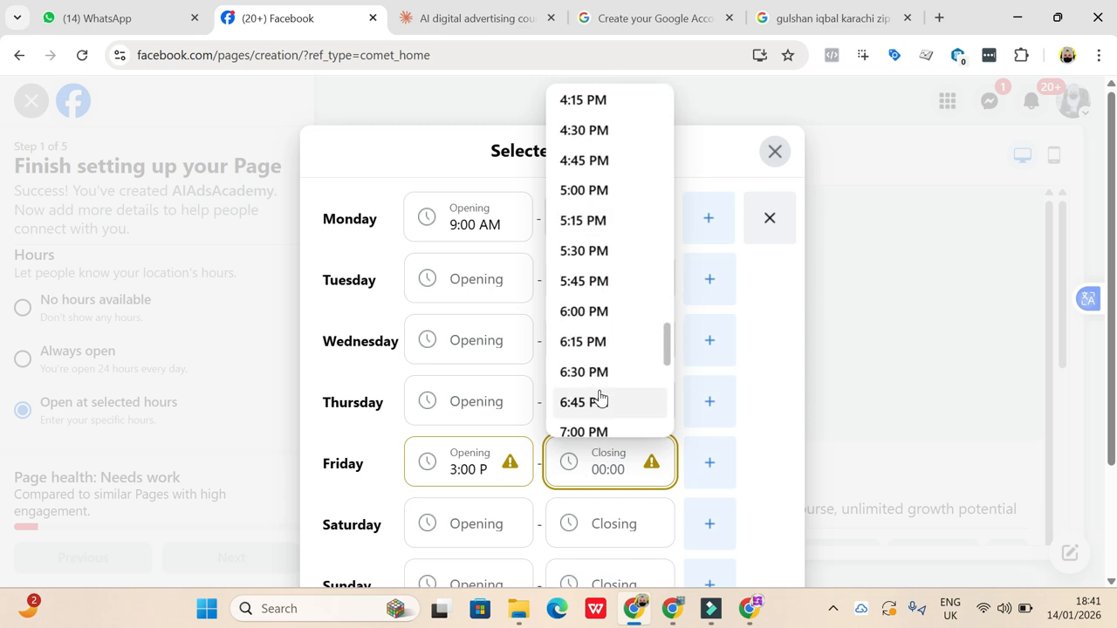
pyautogui.scroll(-3, 599, 398)
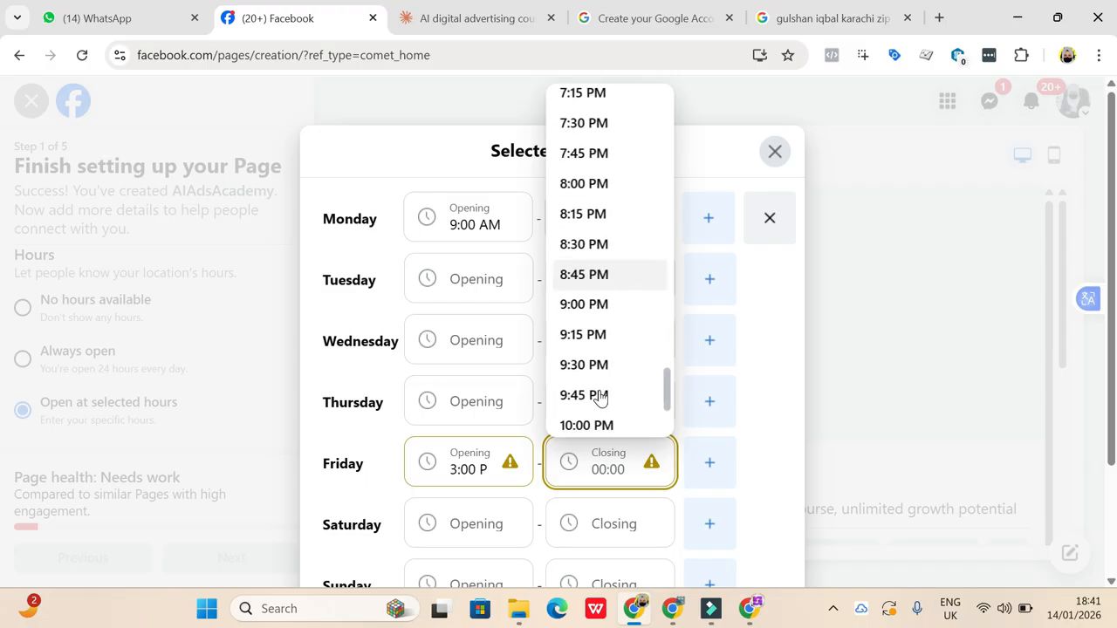
pyautogui.scroll(-2, 583, 421)
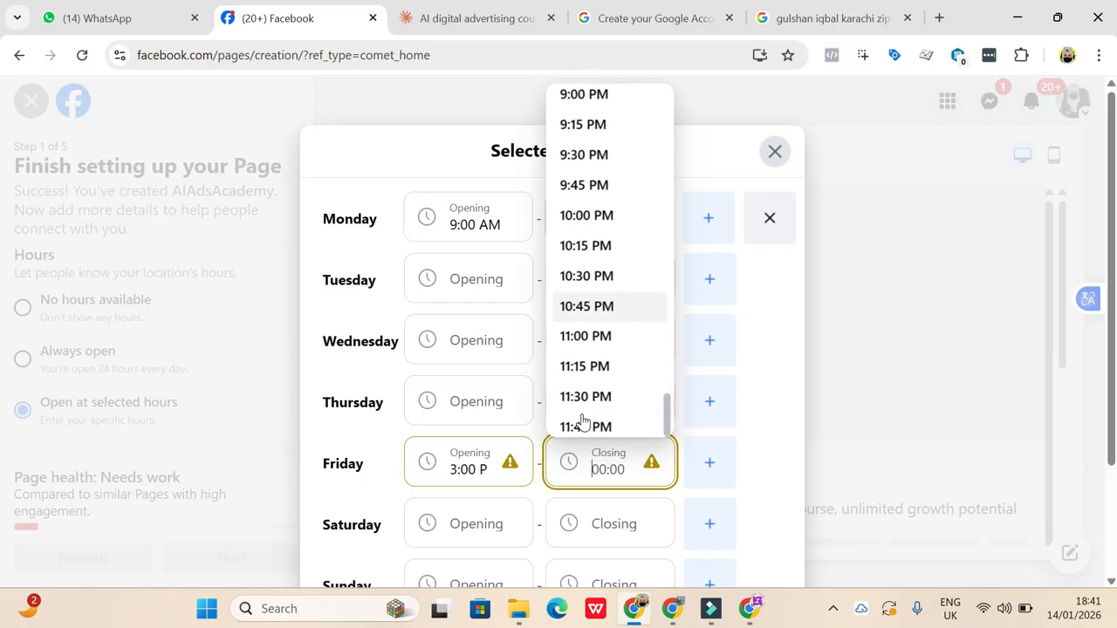
pyautogui.click(575, 347)
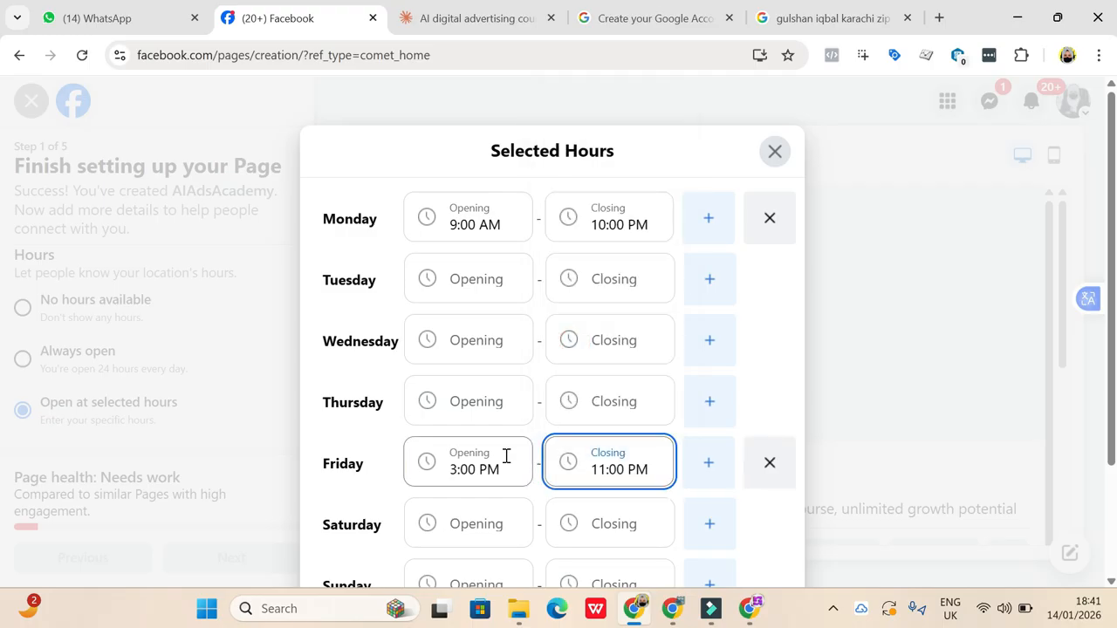
# - Close the Selected Hours dialog without saving and set the Page's hours to Always open
pyautogui.scroll(-2, 506, 455)
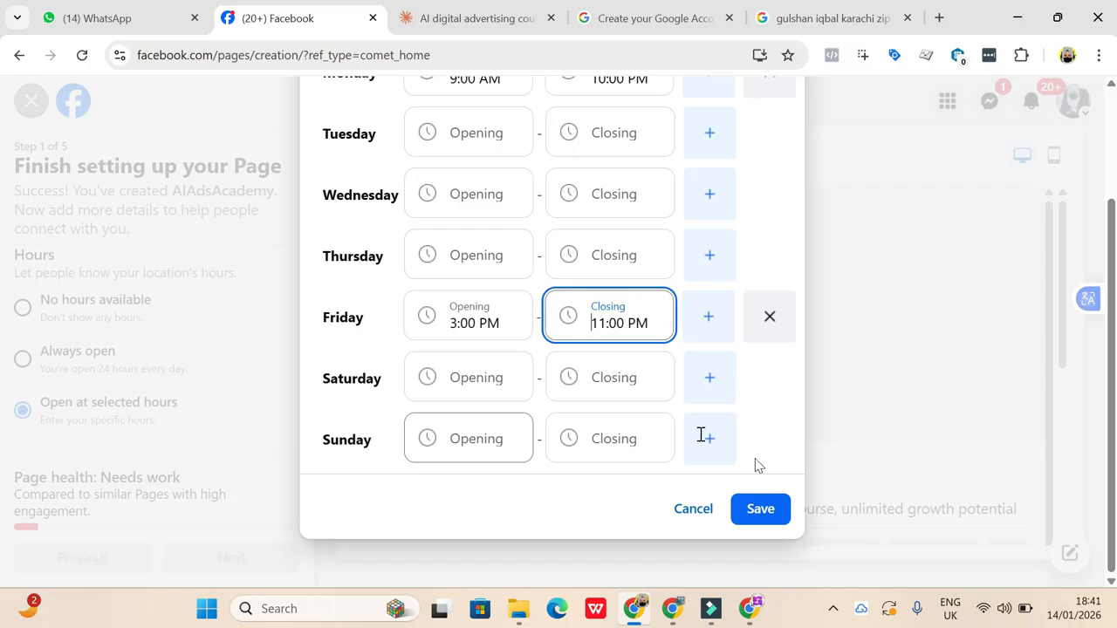
pyautogui.scroll(2, 506, 377)
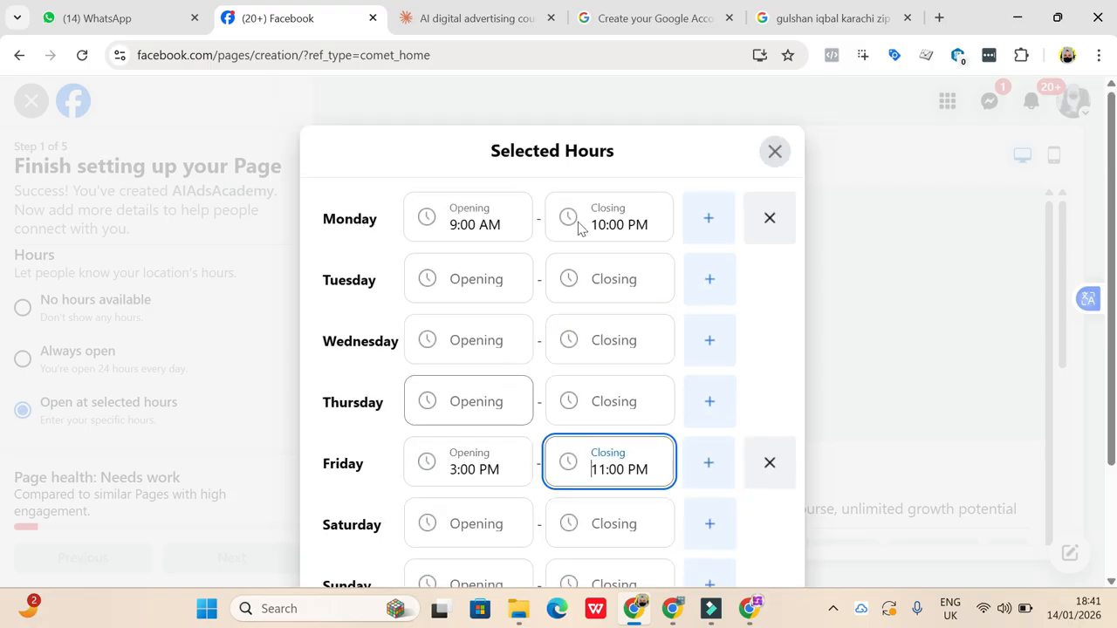
pyautogui.click(768, 161)
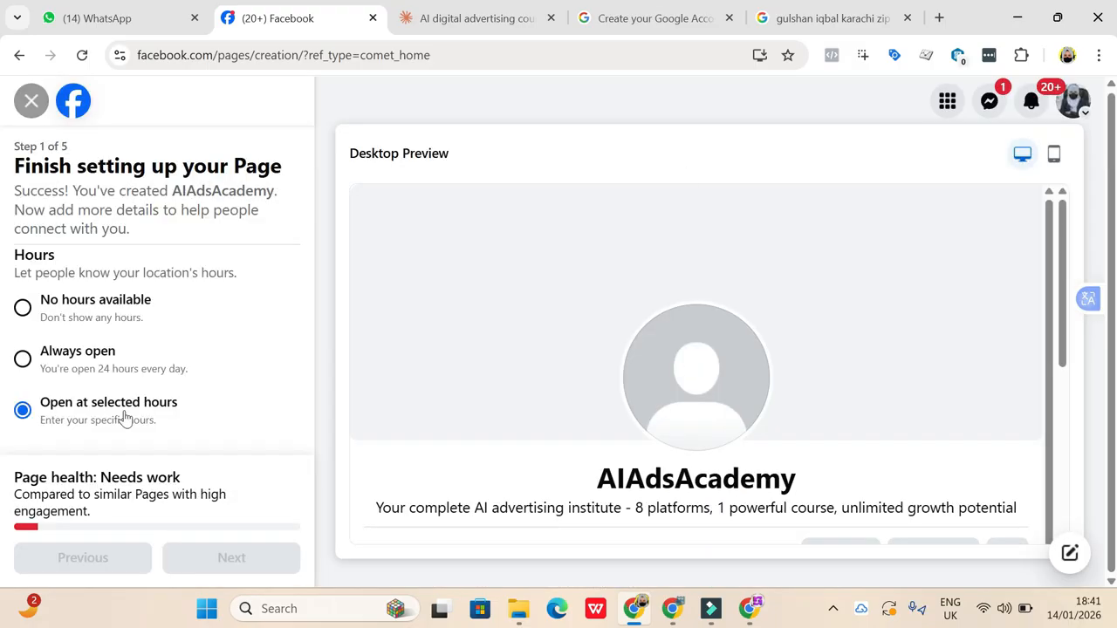
pyautogui.click(24, 359)
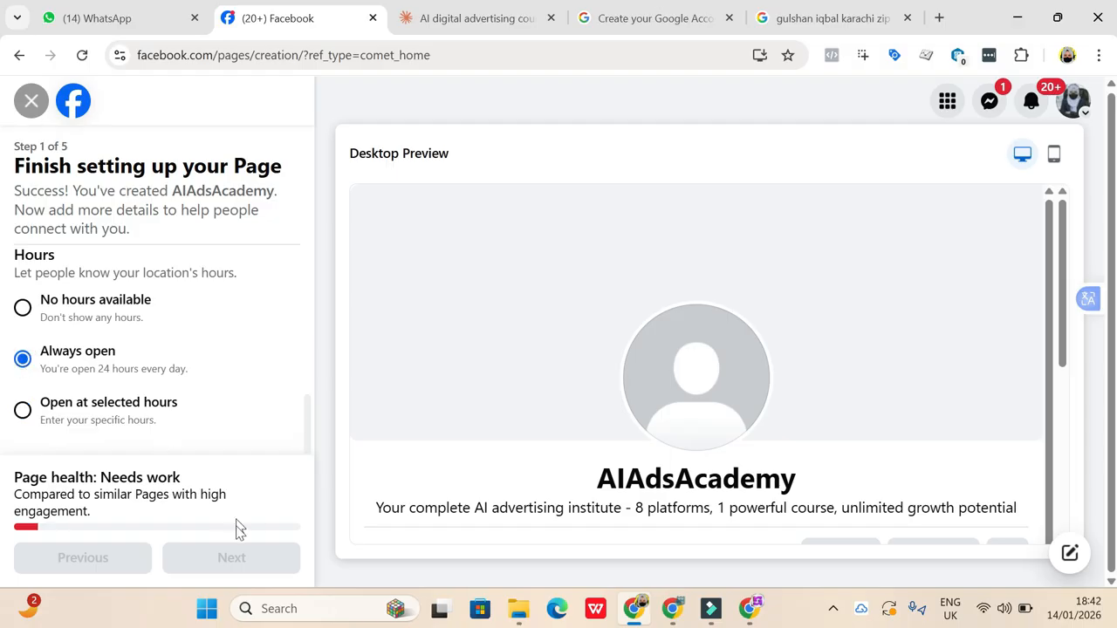
# - Set the contact phone number's country code to Pakistan (PK+92) and continue to the Customize your Page step
pyautogui.scroll(-3, 223, 276)
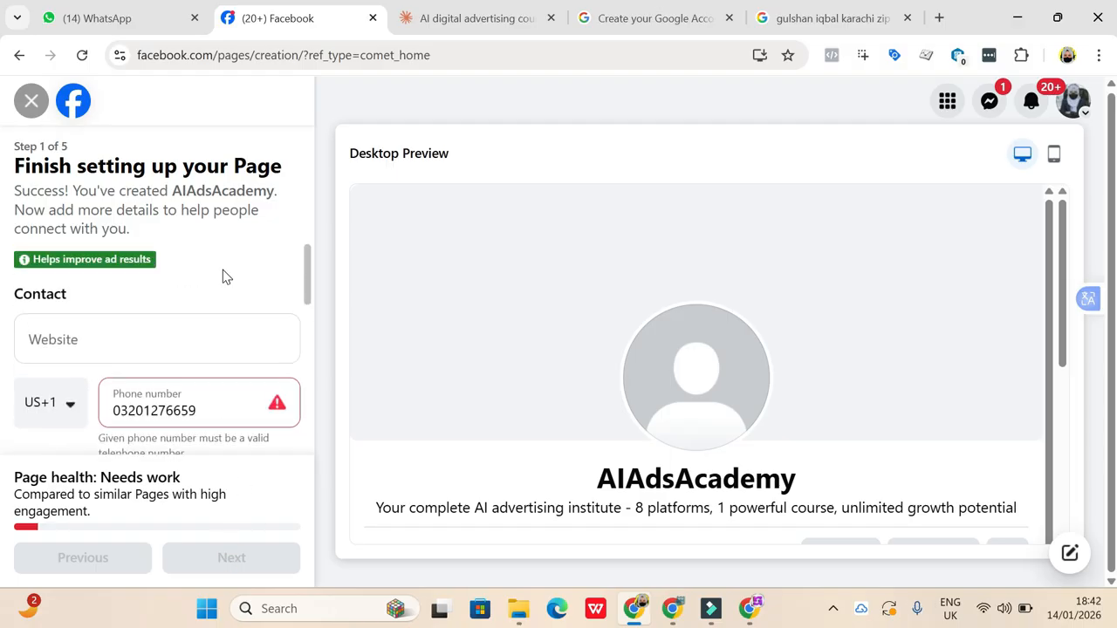
pyautogui.click(72, 408)
pyautogui.click(70, 410)
pyautogui.click(70, 410)
pyautogui.press('p')
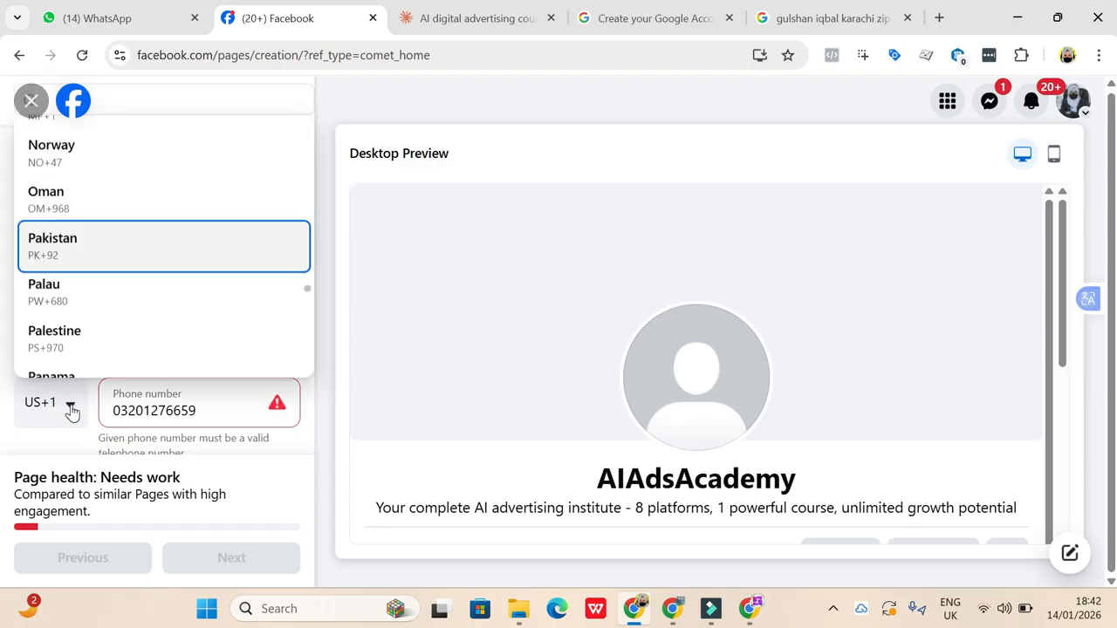
pyautogui.click(117, 242)
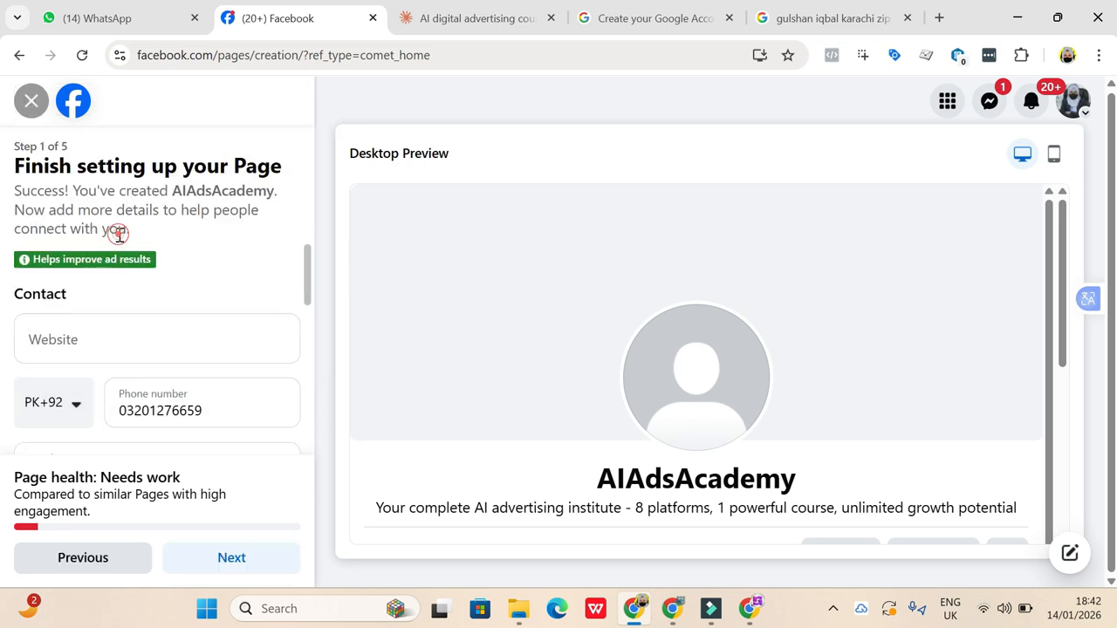
pyautogui.click(225, 559)
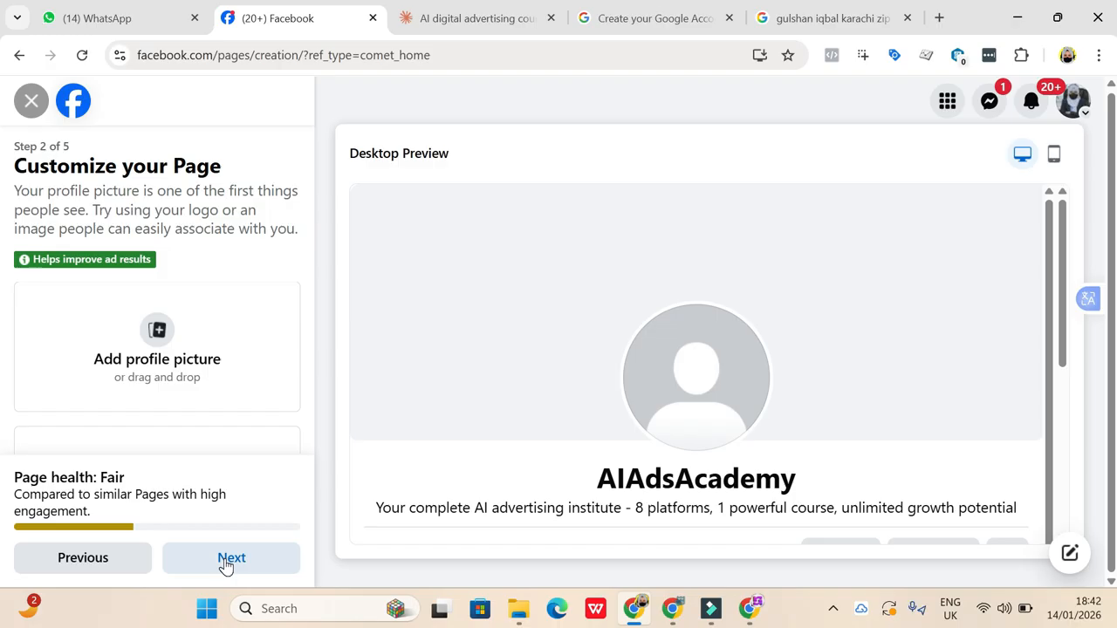
# - Switch to File Explorer and look through the most recent files in the Downloads folder for a logo image
pyautogui.click(519, 620)
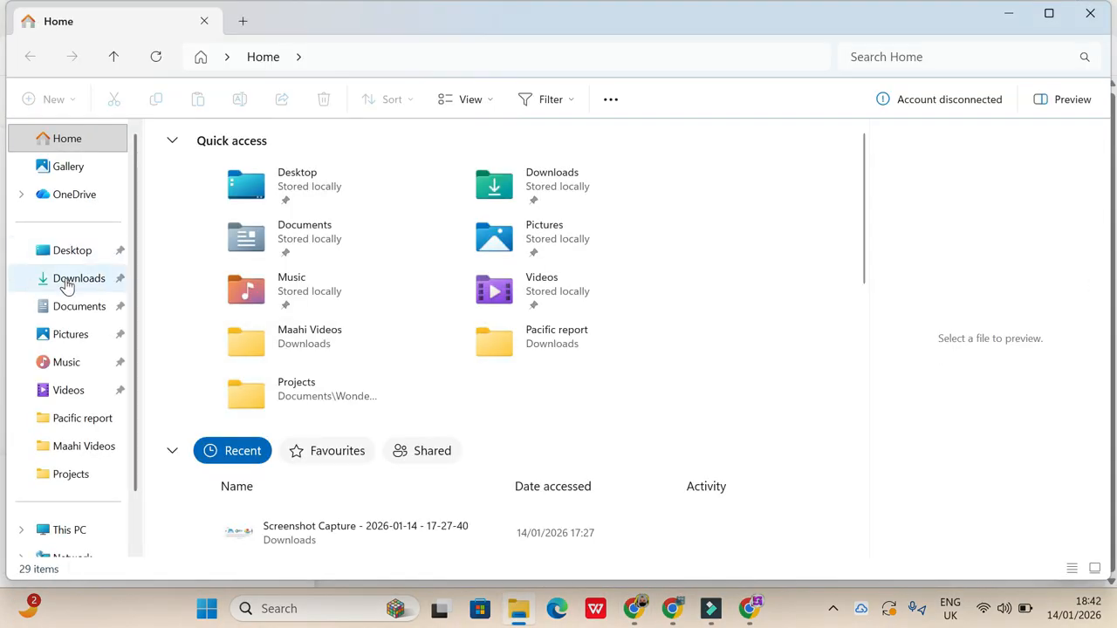
pyautogui.click(66, 281)
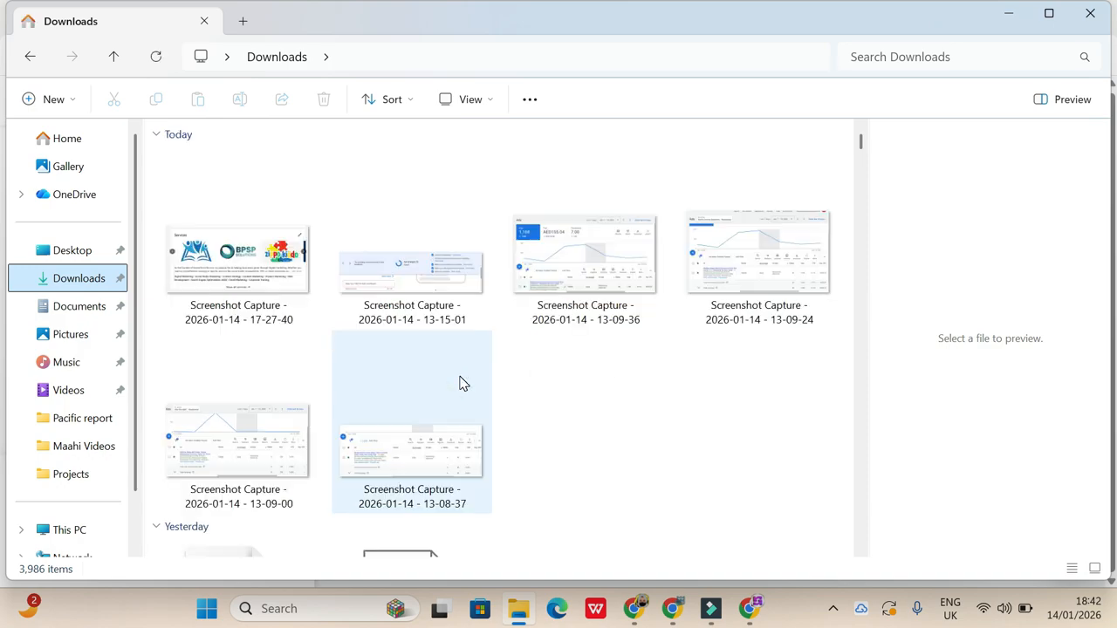
pyautogui.scroll(-4, 463, 384)
pyautogui.scroll(-10, 462, 384)
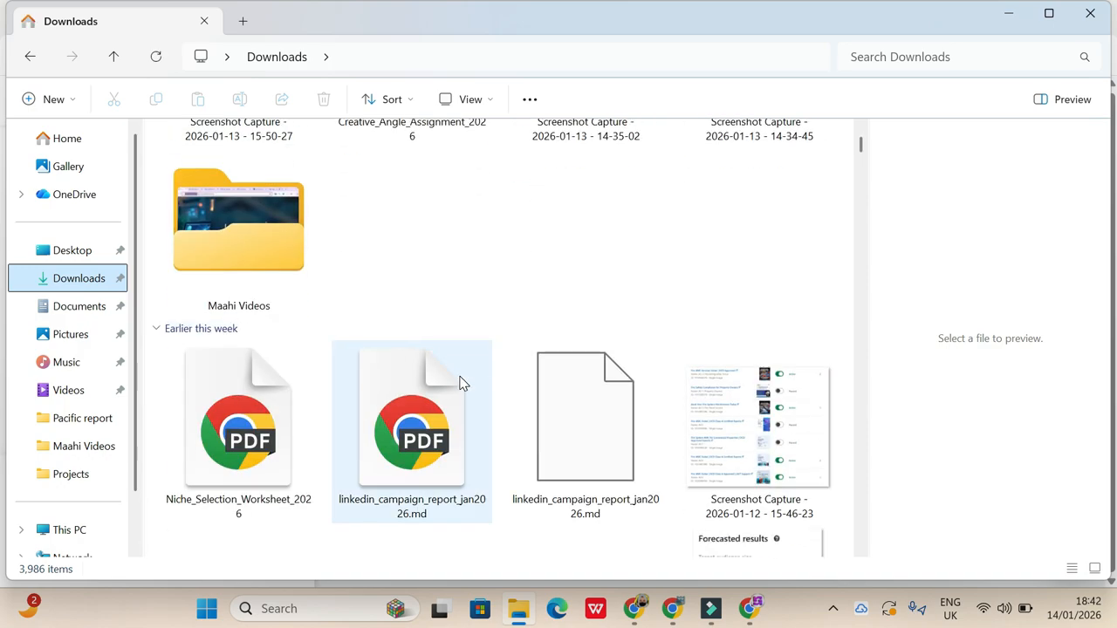
pyautogui.scroll(-6, 462, 384)
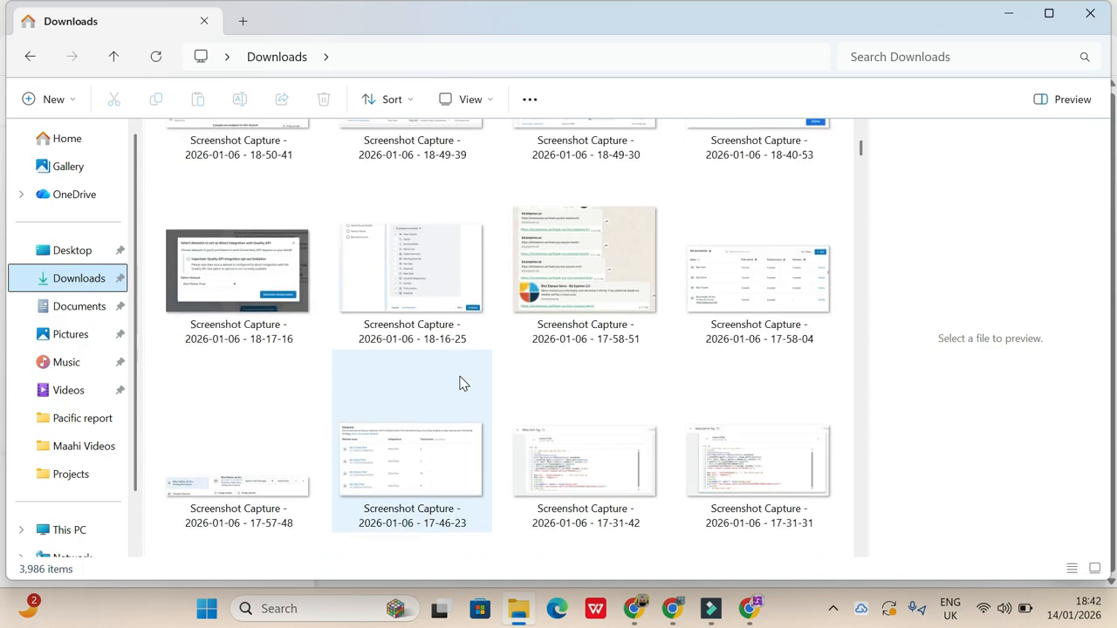
pyautogui.scroll(15, 463, 384)
pyautogui.scroll(5, 463, 384)
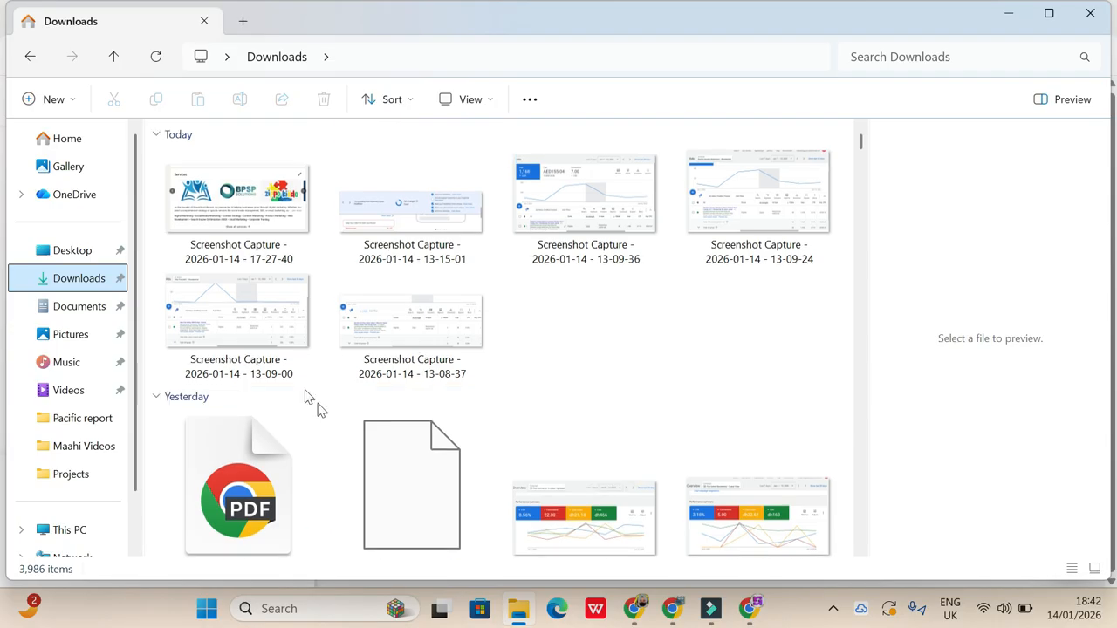
pyautogui.click(257, 232)
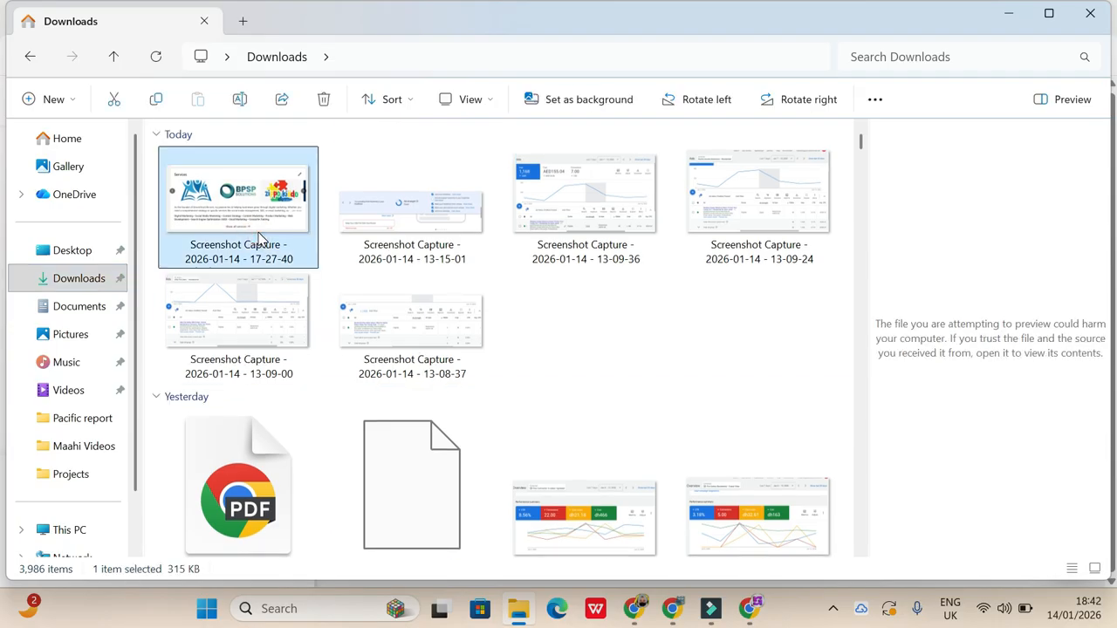
# - Find the Pixels Catalyst logo among the January downloads, view it full size, and close the viewer
pyautogui.scroll(-15, 547, 390)
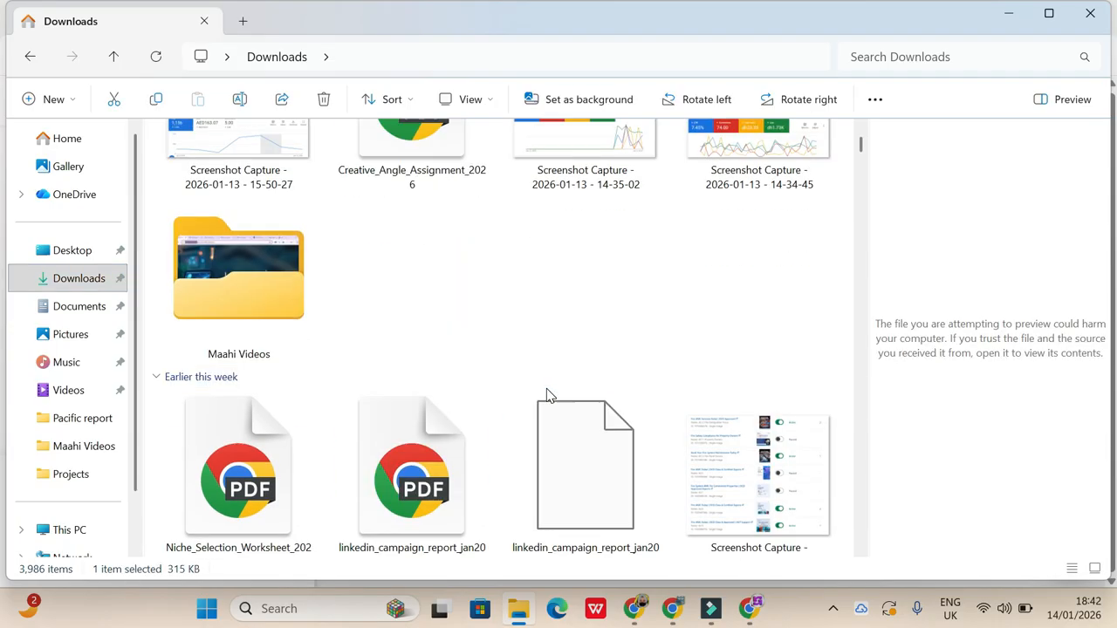
pyautogui.scroll(-20, 546, 396)
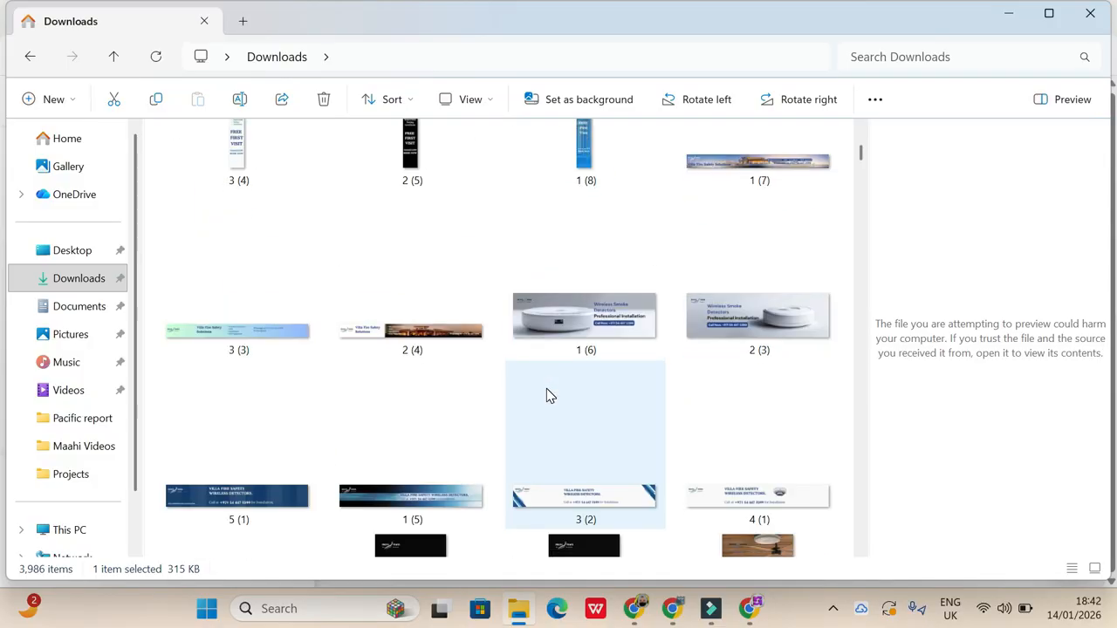
pyautogui.scroll(-15, 547, 395)
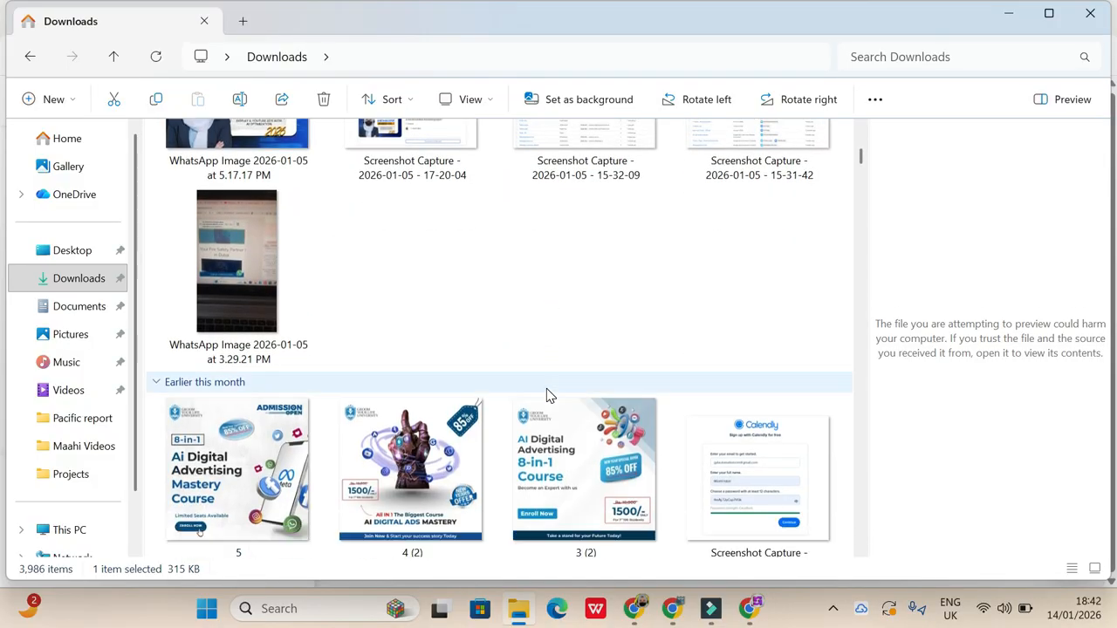
pyautogui.scroll(-15, 547, 395)
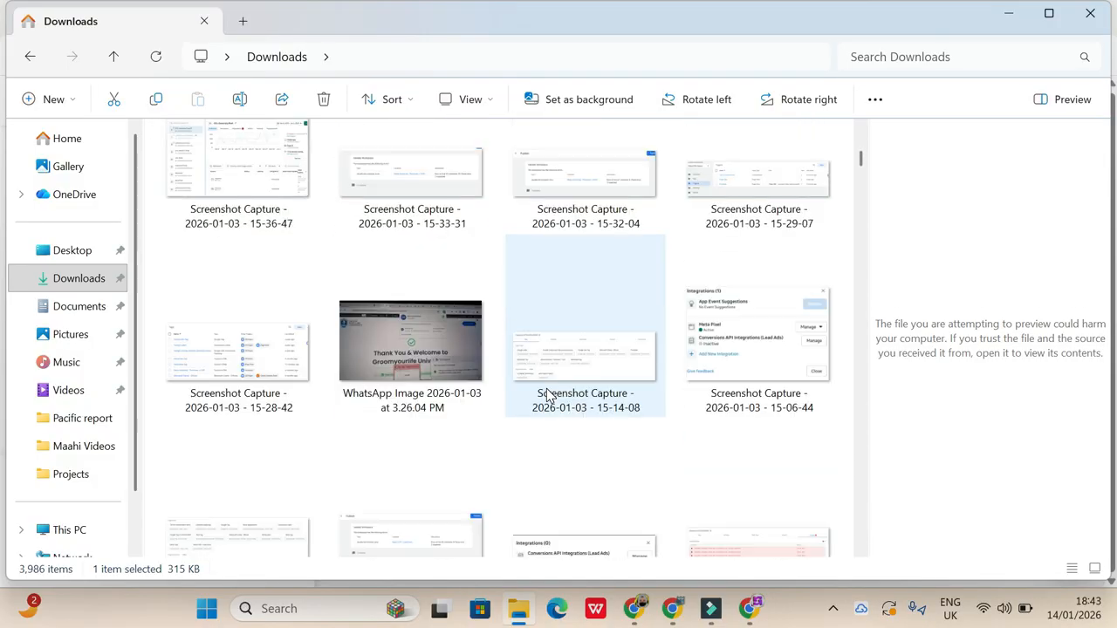
pyautogui.scroll(5, 547, 395)
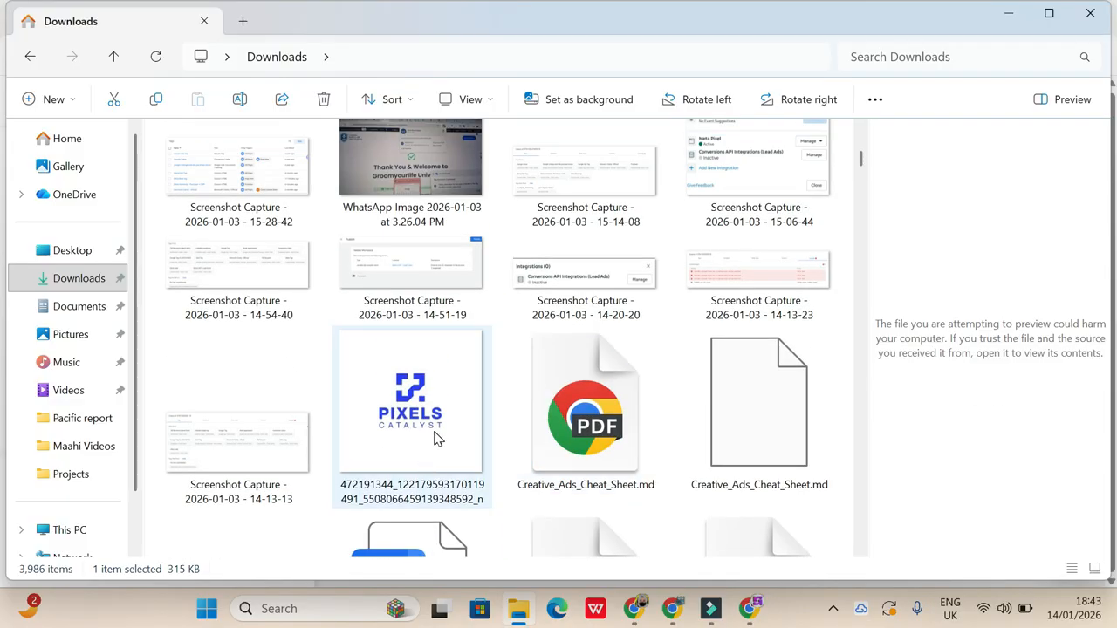
pyautogui.click(415, 449)
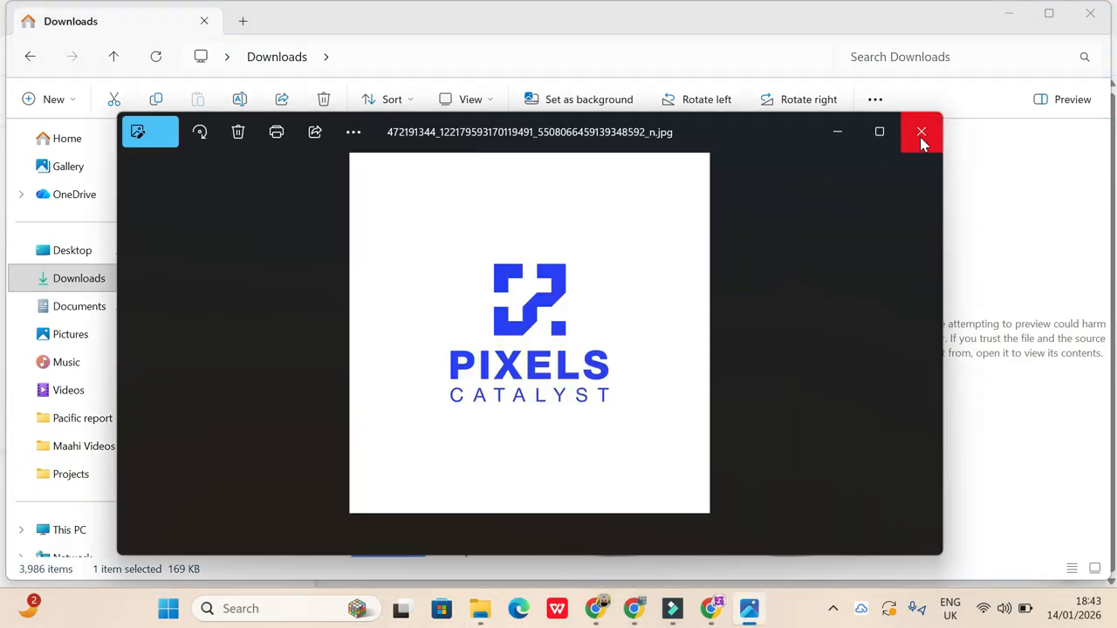
pyautogui.click(921, 133)
# - Find the purple double-N logo PNG among the December downloads, open and close it, and minimize File Explorer
pyautogui.scroll(-10, 733, 366)
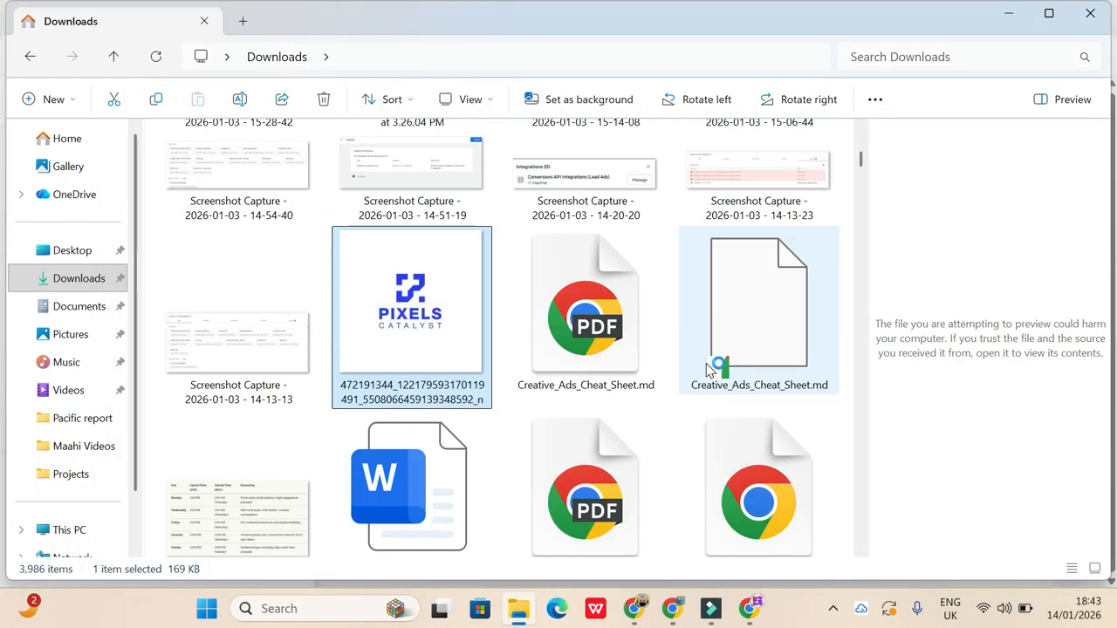
pyautogui.scroll(-15, 707, 370)
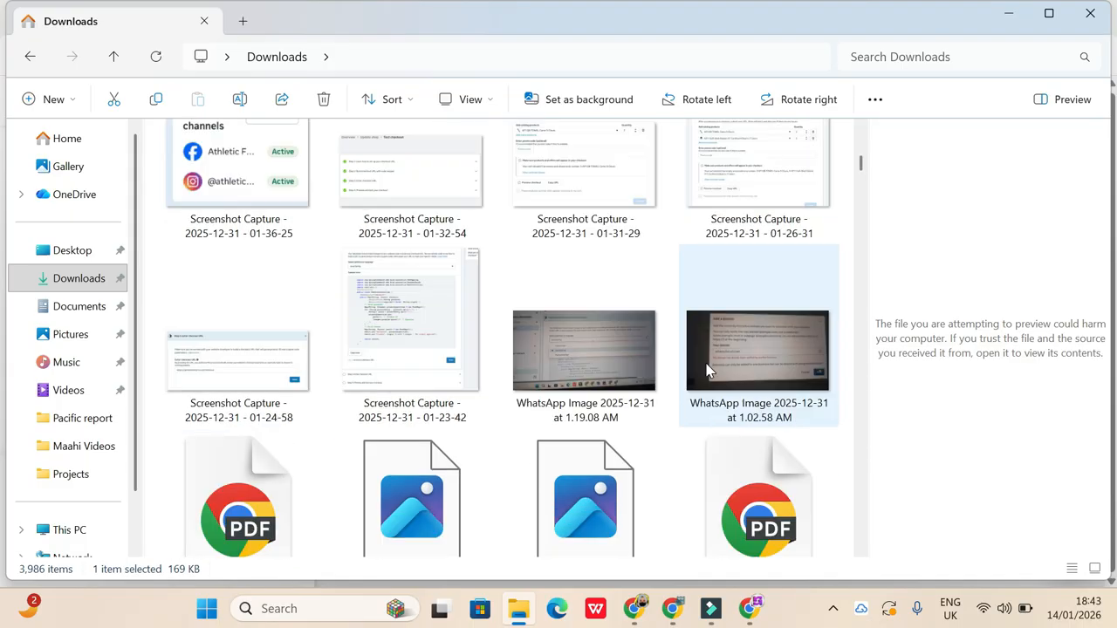
pyautogui.scroll(-15, 707, 370)
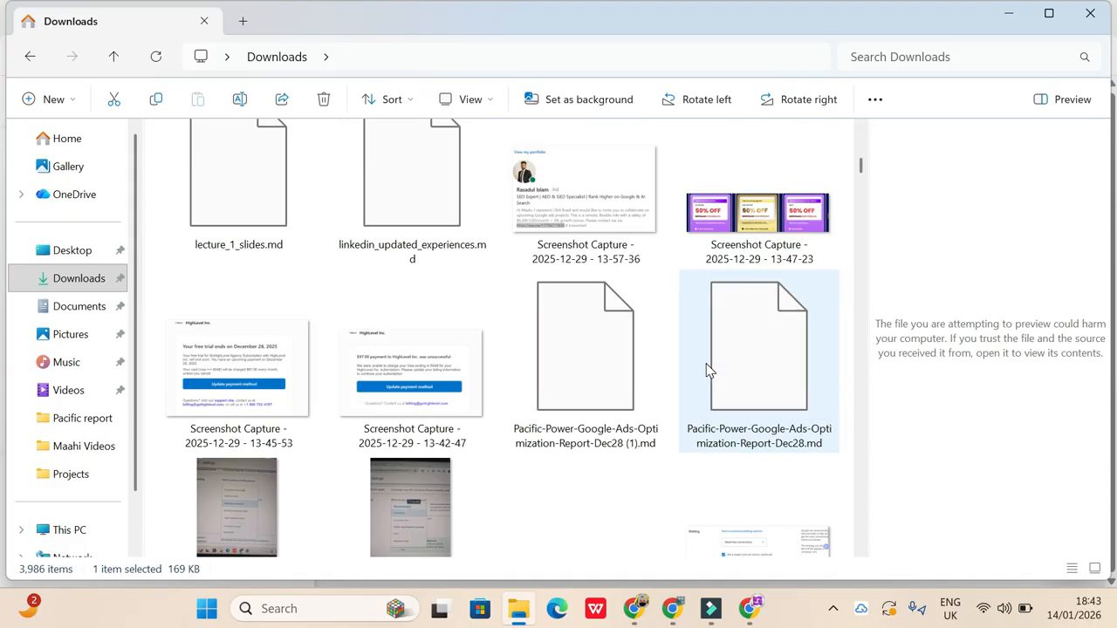
pyautogui.scroll(-15, 707, 370)
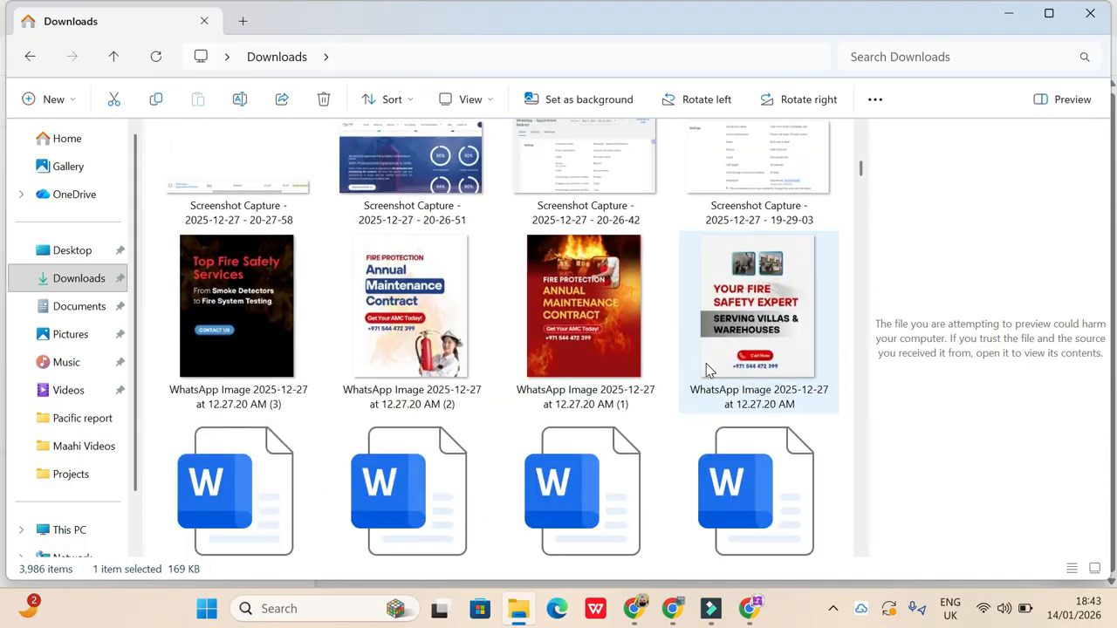
pyautogui.scroll(-15, 707, 370)
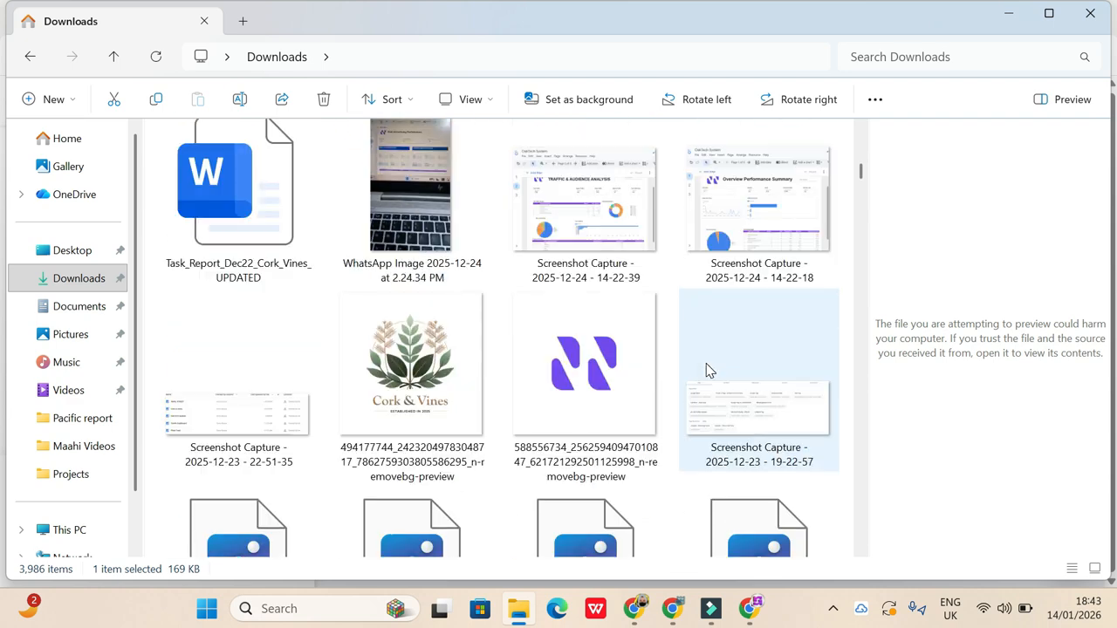
pyautogui.scroll(3, 707, 370)
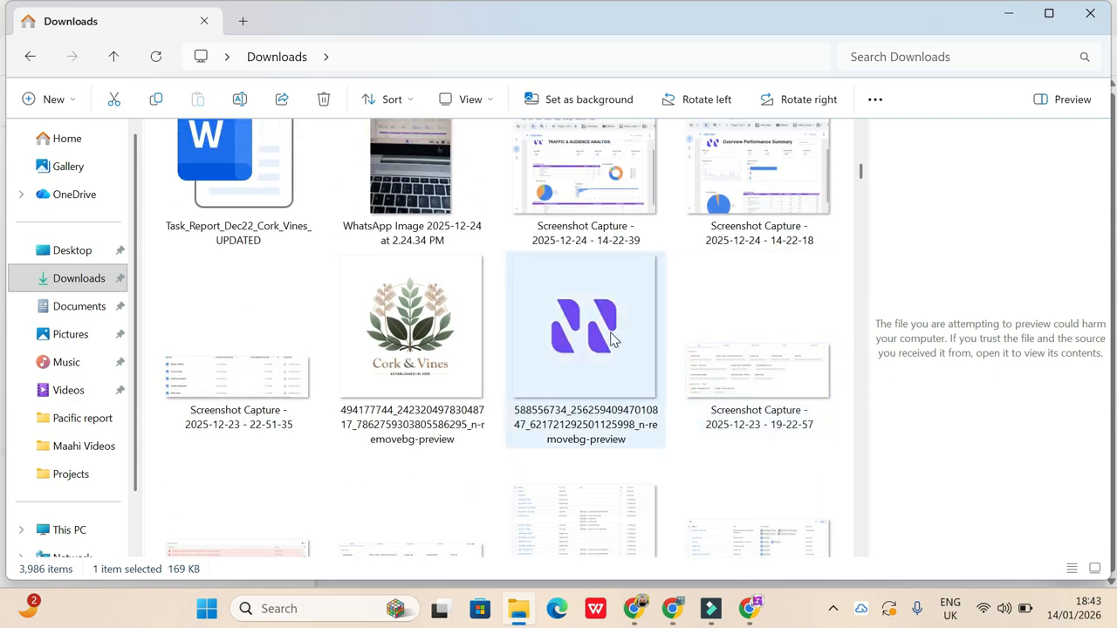
pyautogui.click(552, 369)
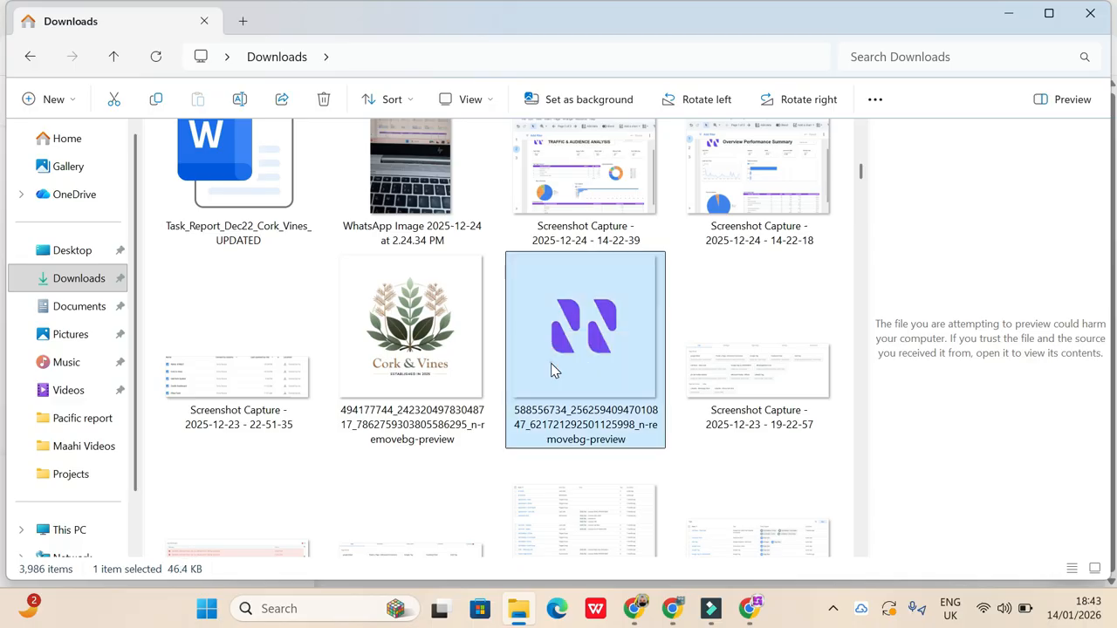
pyautogui.doubleClick(551, 363)
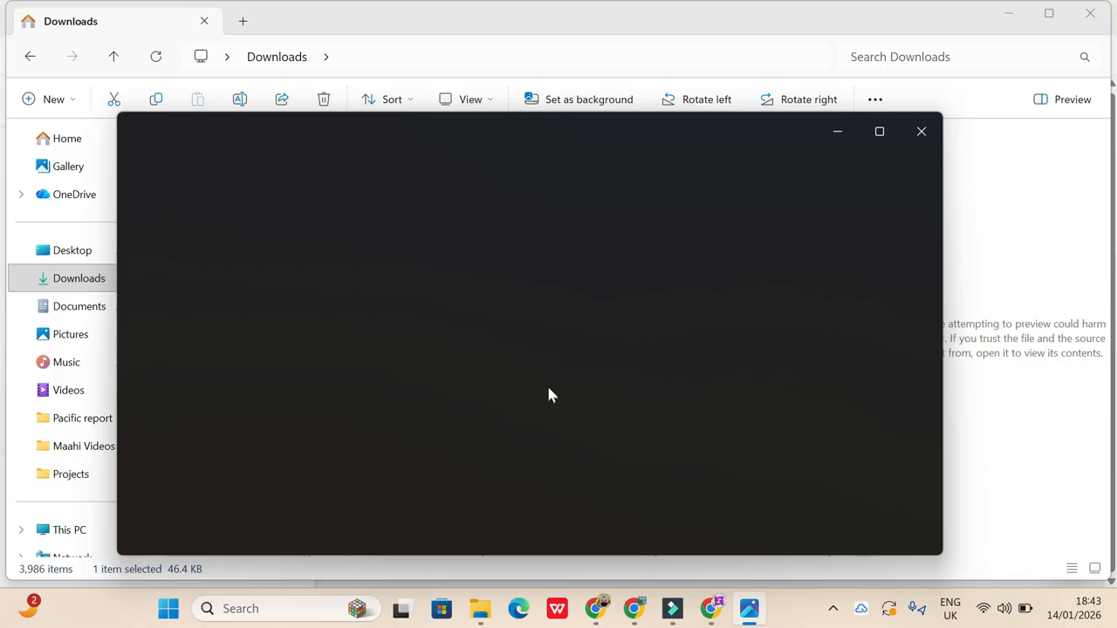
pyautogui.click(920, 131)
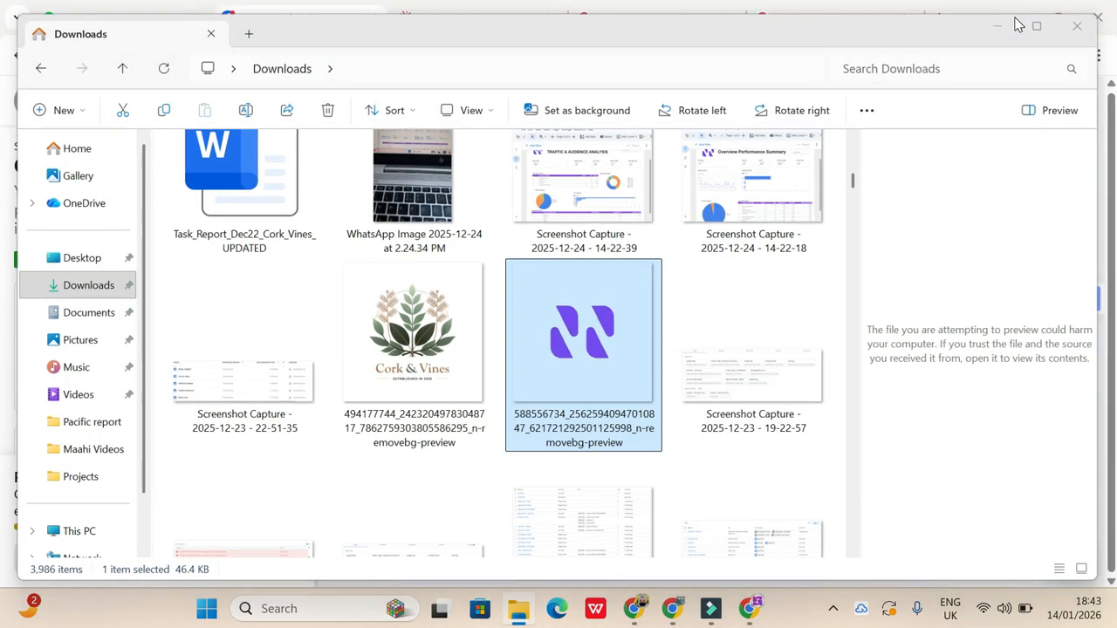
pyautogui.click(1013, 18)
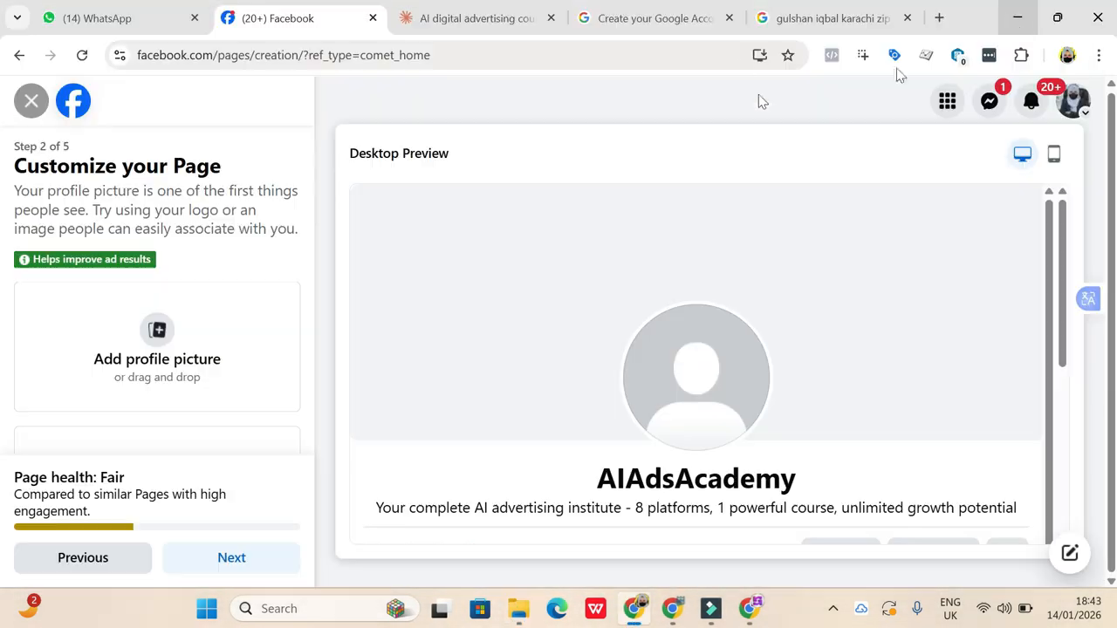
# - Open oaktechsystems.com in a new browser tab to view the logo in its header
pyautogui.click(940, 17)
pyautogui.click(672, 48)
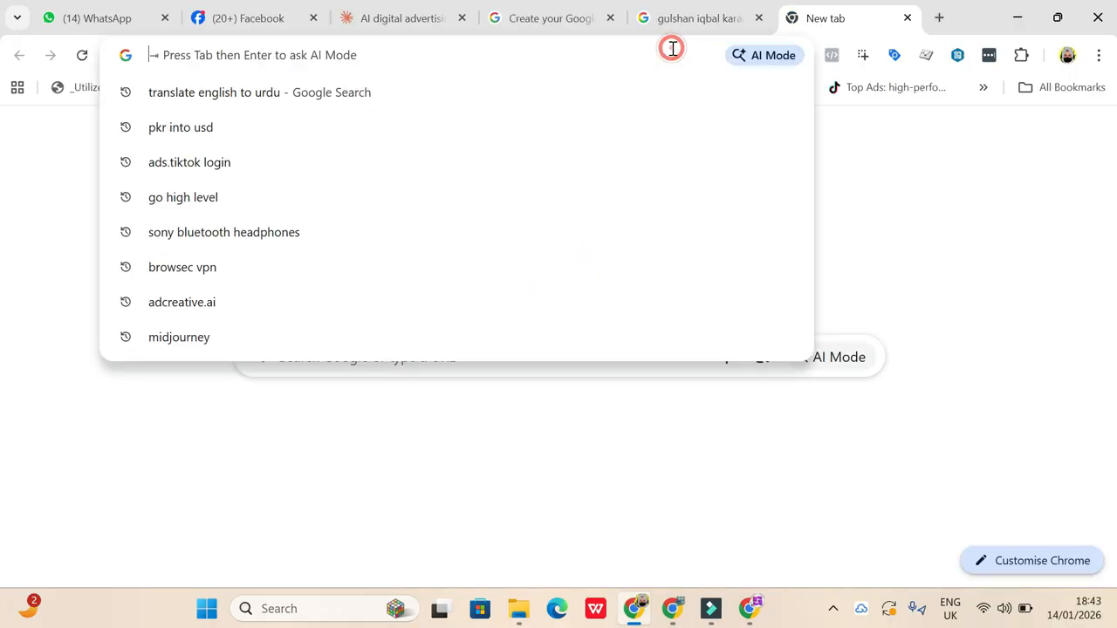
pyautogui.write('oa')
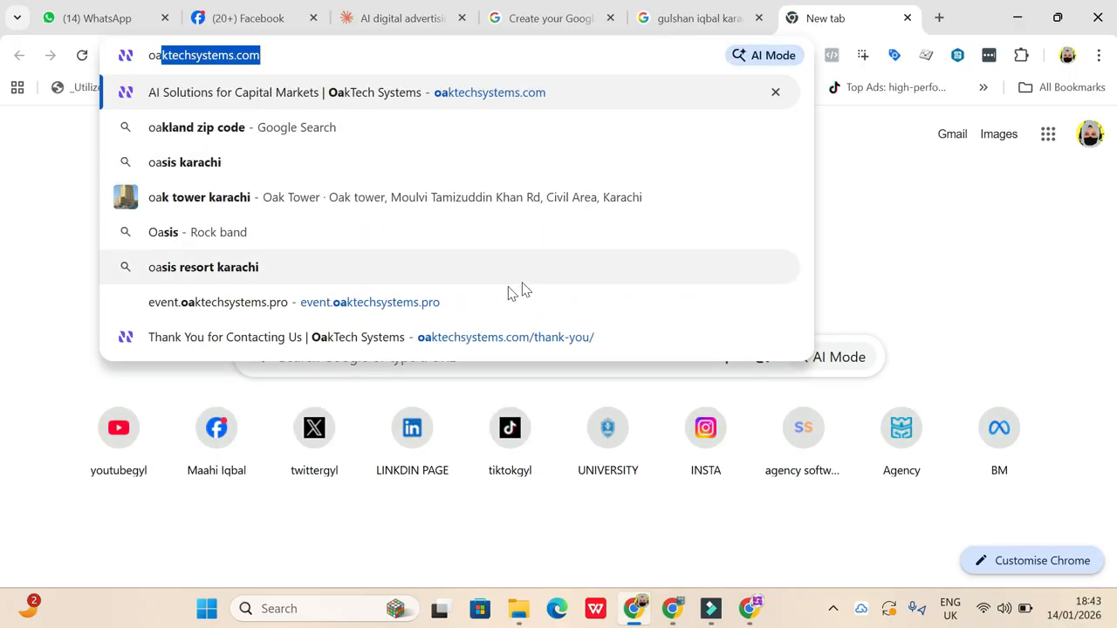
pyautogui.click(303, 94)
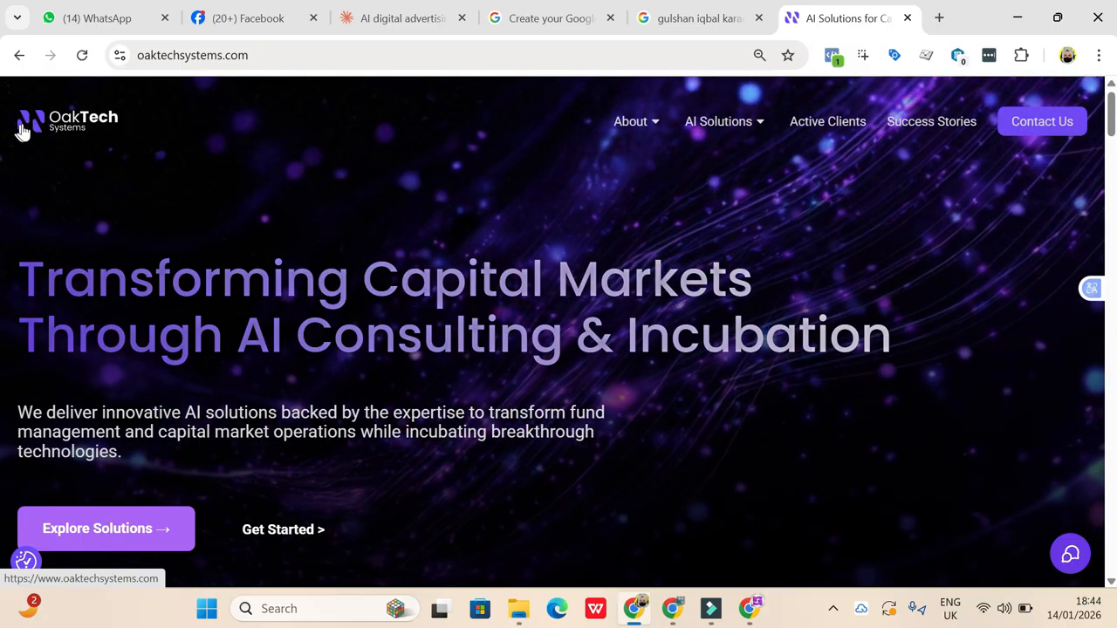
# - Return to the Facebook Page setup and choose the purple double-N logo from the December downloads as the profile picture
pyautogui.click(232, 19)
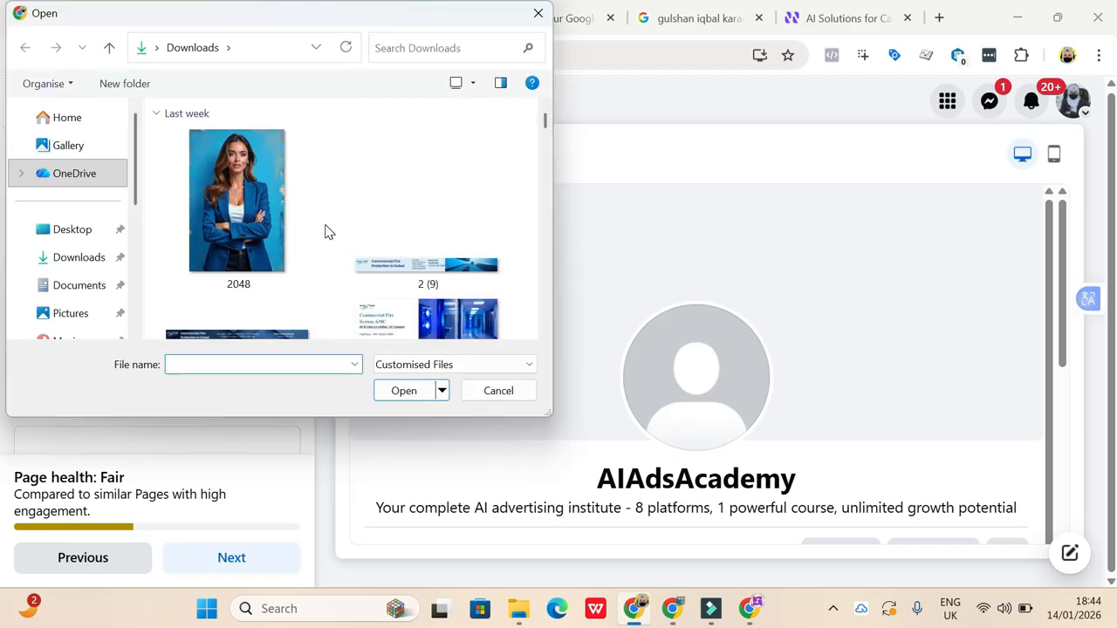
pyautogui.scroll(2, 327, 232)
pyautogui.scroll(-8, 327, 231)
pyautogui.scroll(-10, 328, 231)
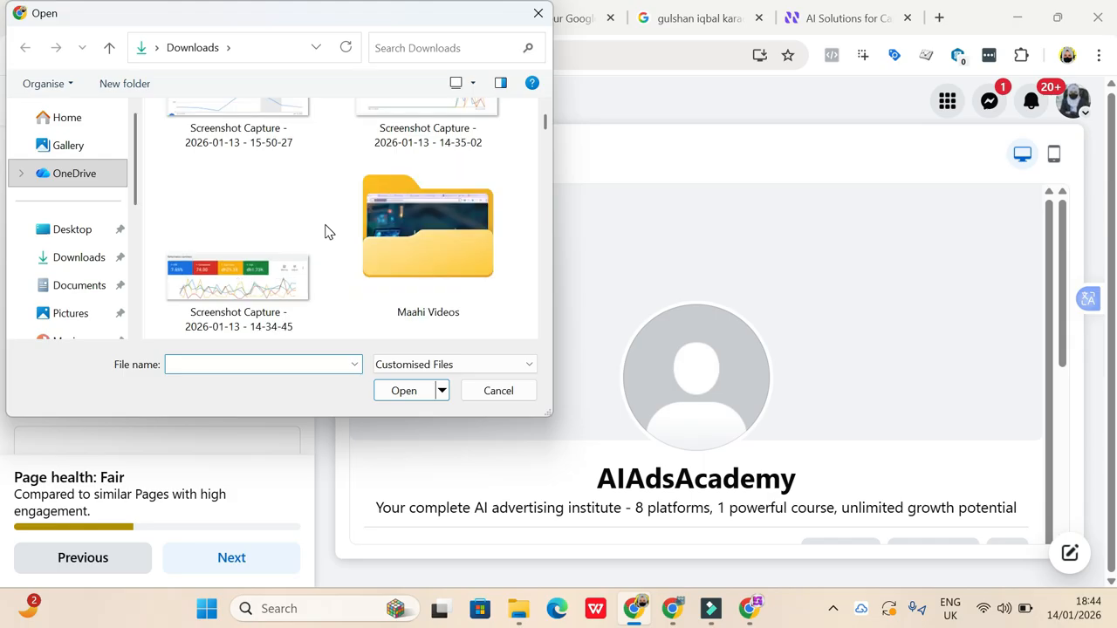
pyautogui.scroll(-10, 327, 231)
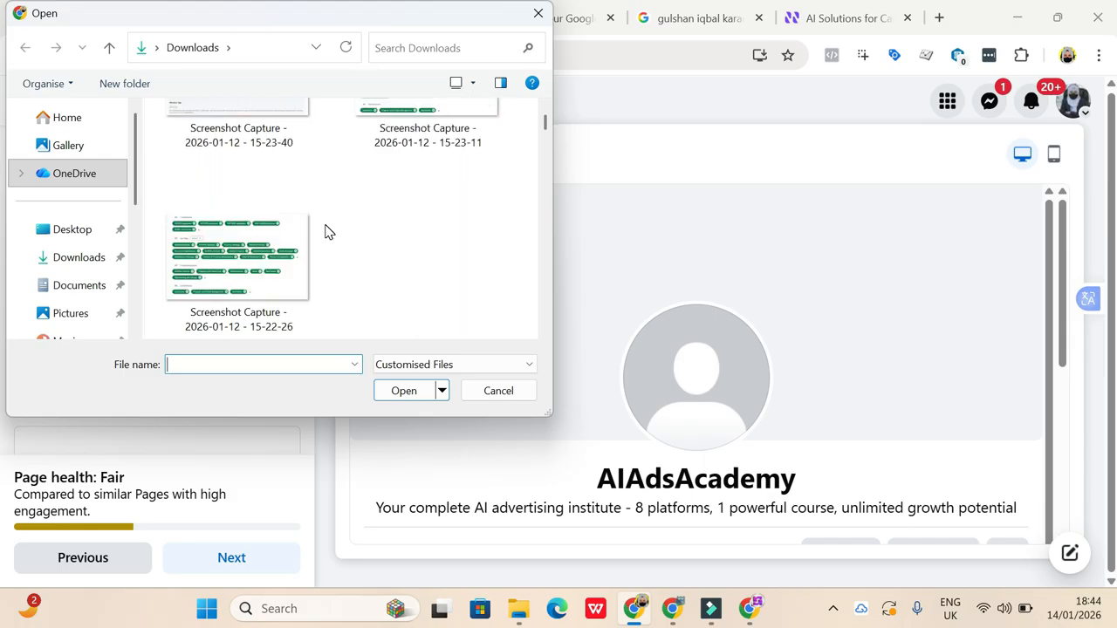
pyautogui.scroll(-10, 325, 231)
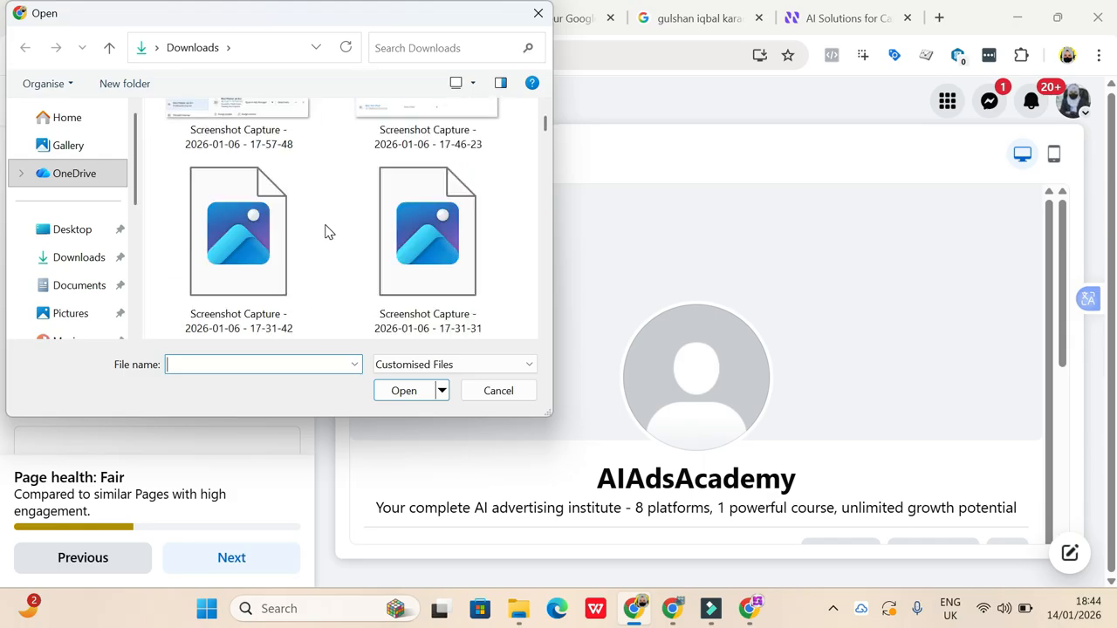
pyautogui.scroll(-10, 324, 231)
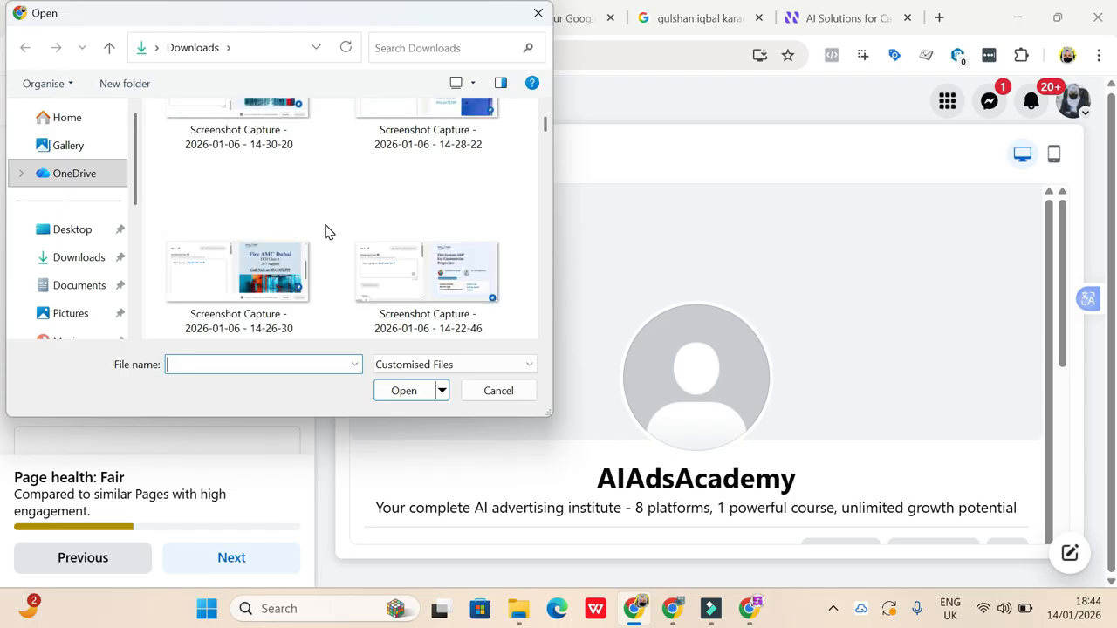
pyautogui.scroll(-8, 325, 231)
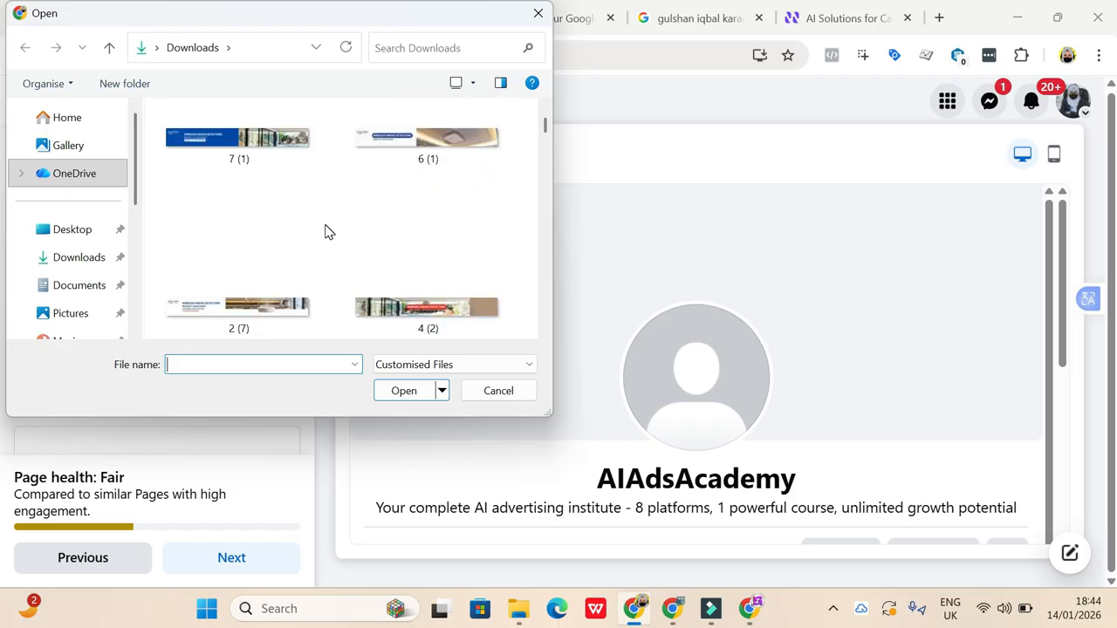
pyautogui.scroll(-3, 325, 231)
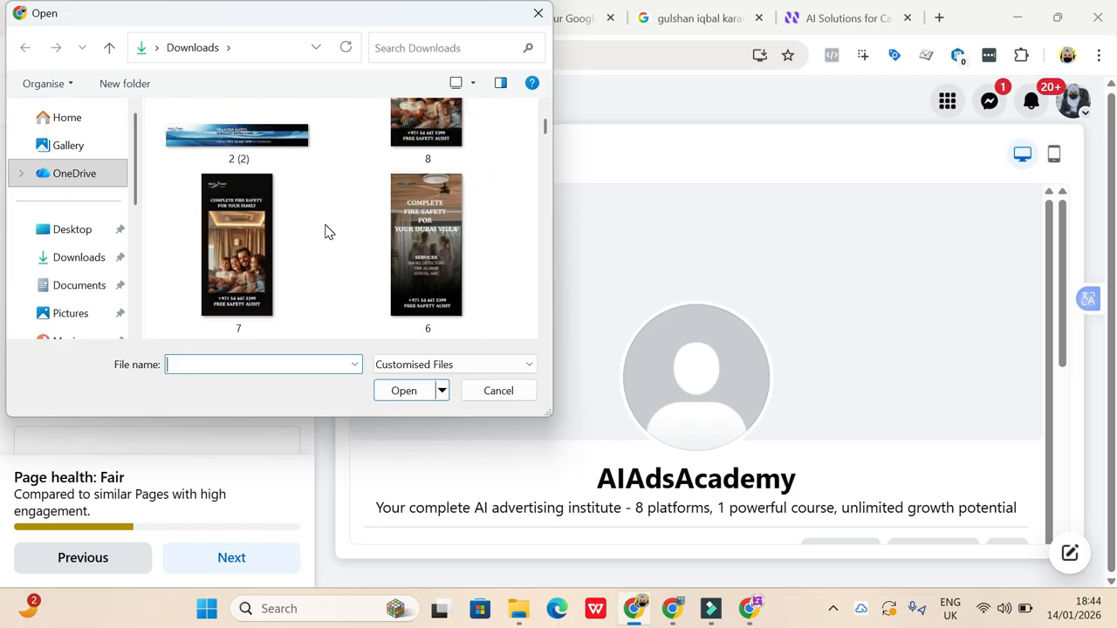
pyautogui.scroll(-10, 325, 231)
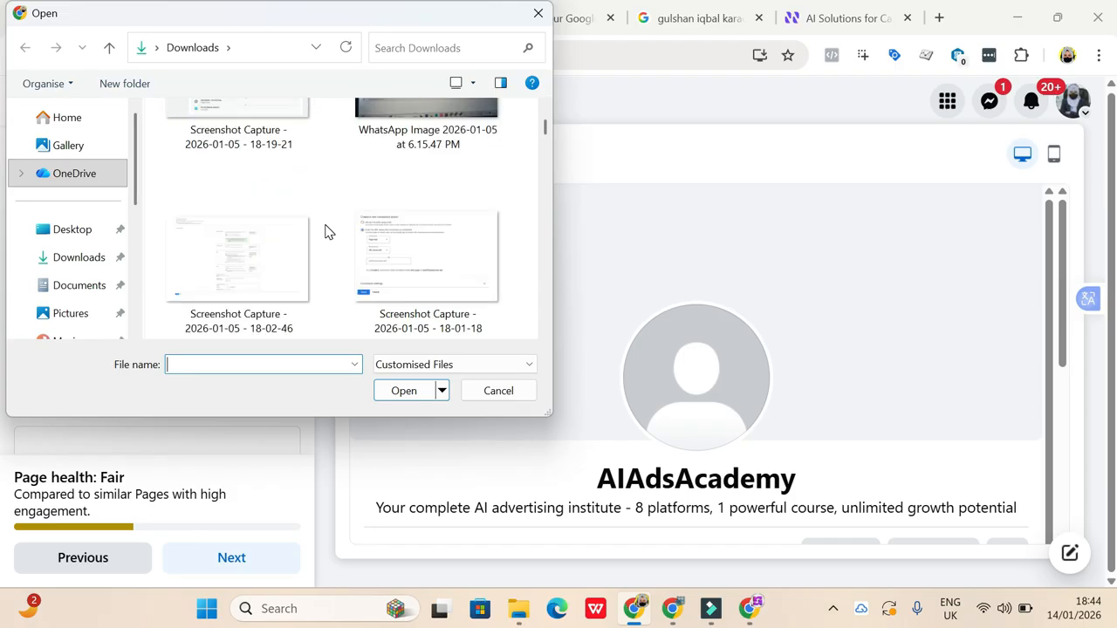
pyautogui.scroll(-5, 325, 231)
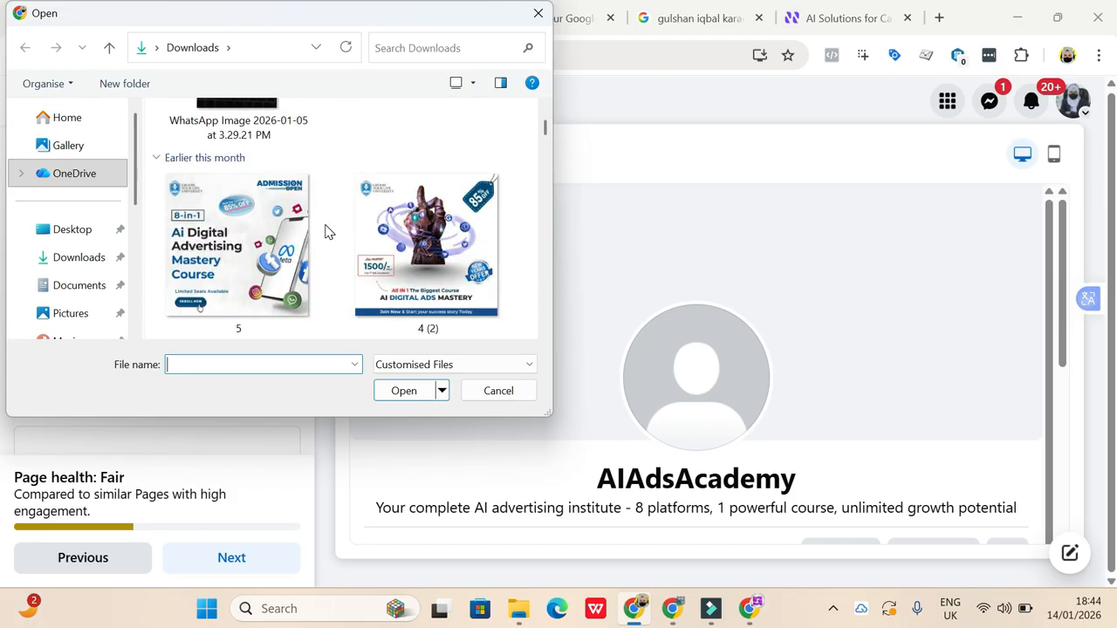
pyautogui.scroll(-6, 325, 232)
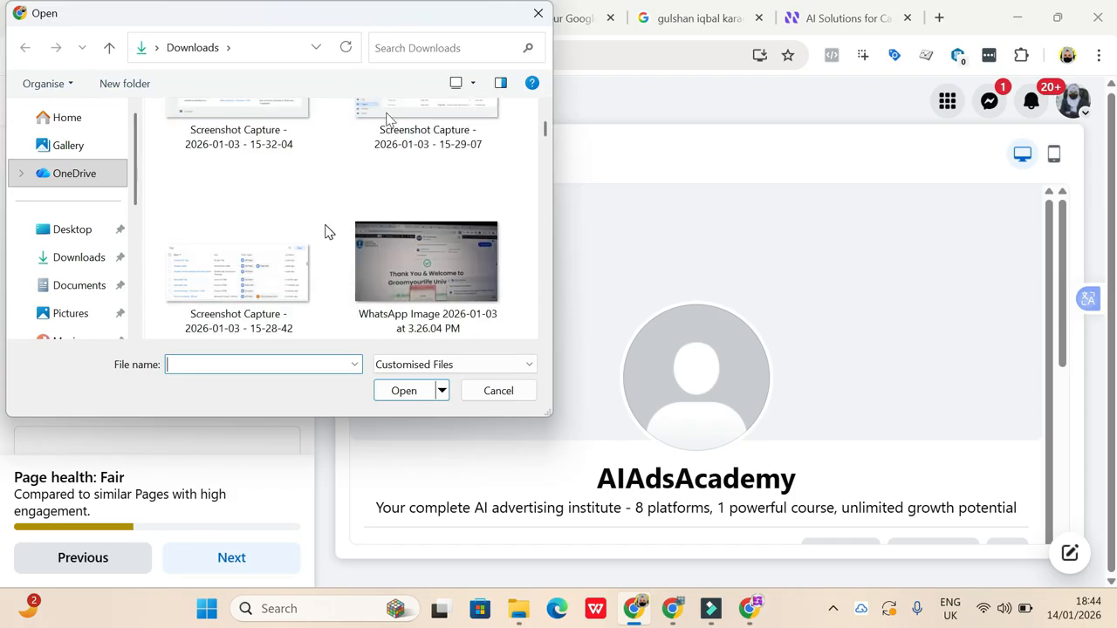
pyautogui.scroll(-6, 367, 288)
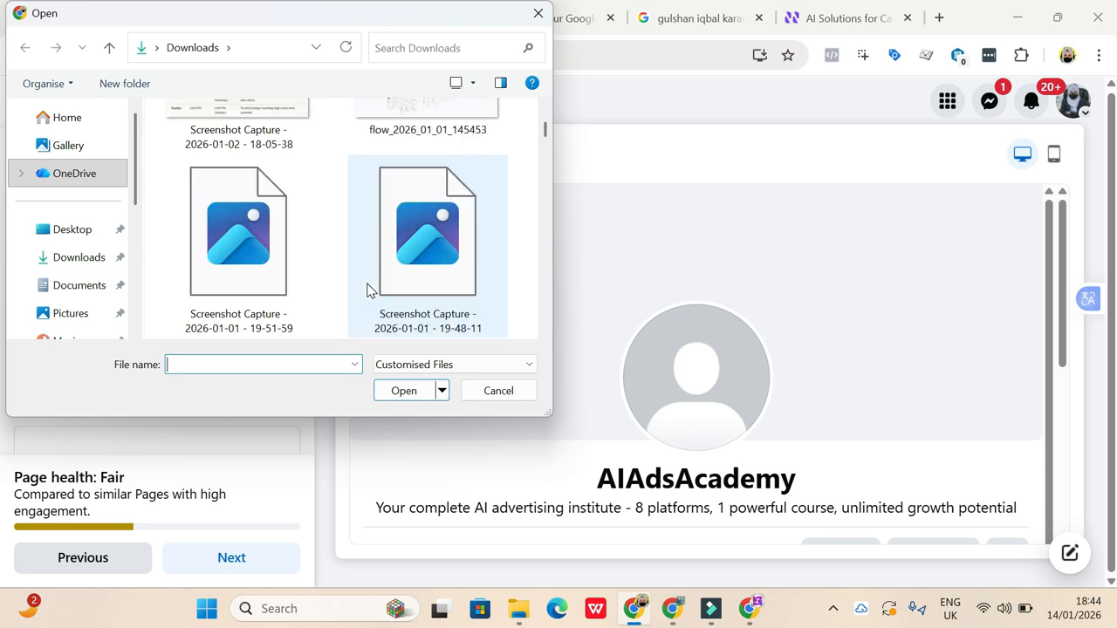
pyautogui.scroll(-8, 368, 290)
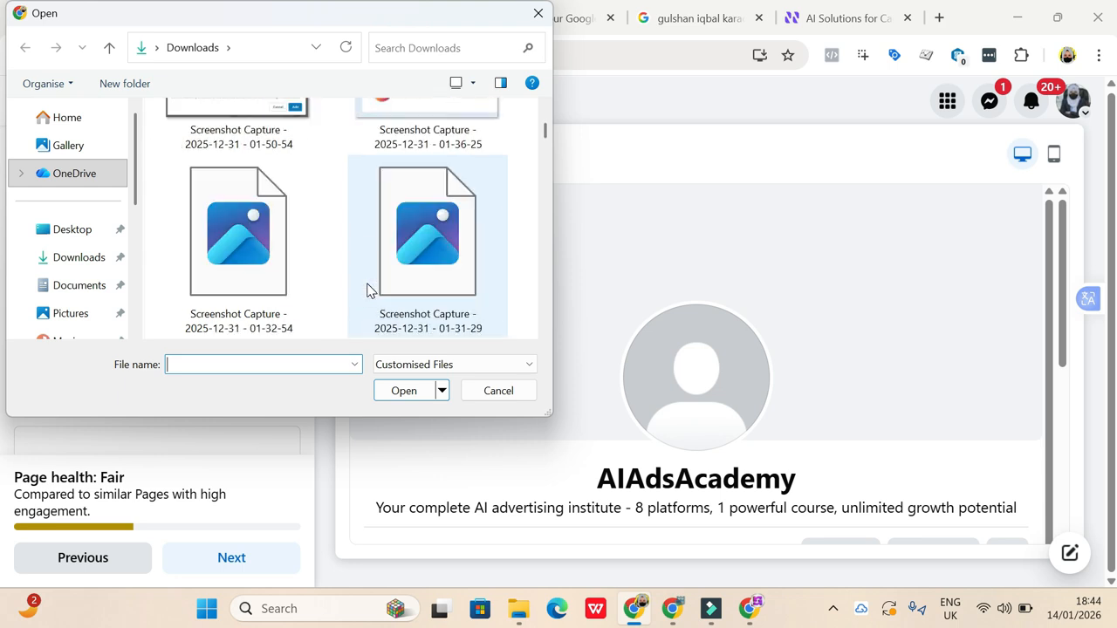
pyautogui.scroll(-8, 367, 290)
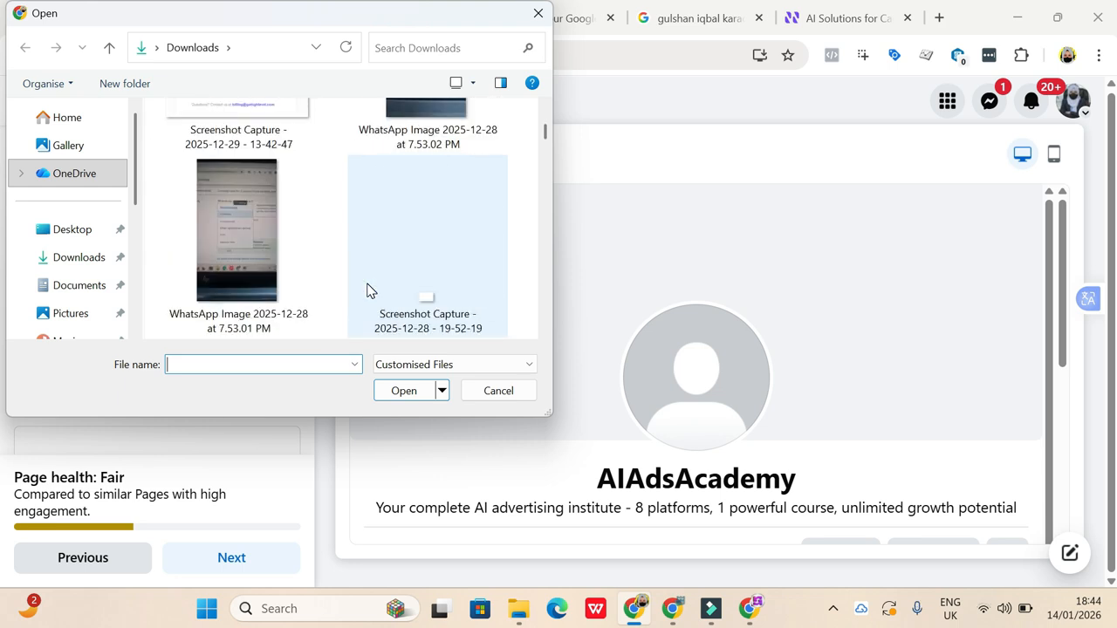
pyautogui.scroll(-8, 368, 290)
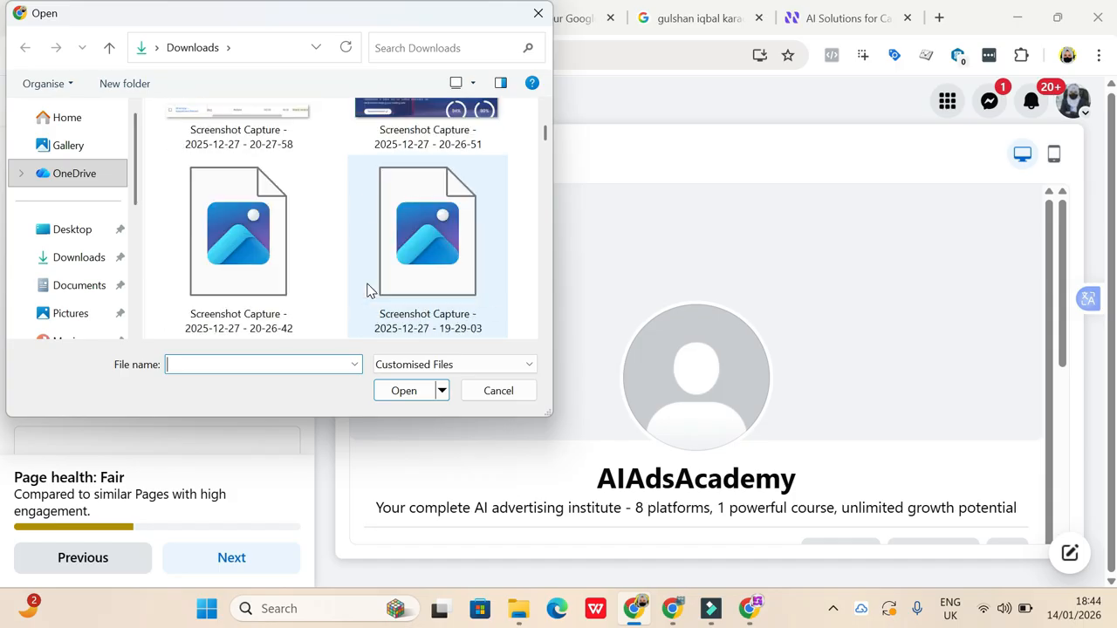
pyautogui.scroll(-8, 367, 289)
pyautogui.scroll(7, 367, 290)
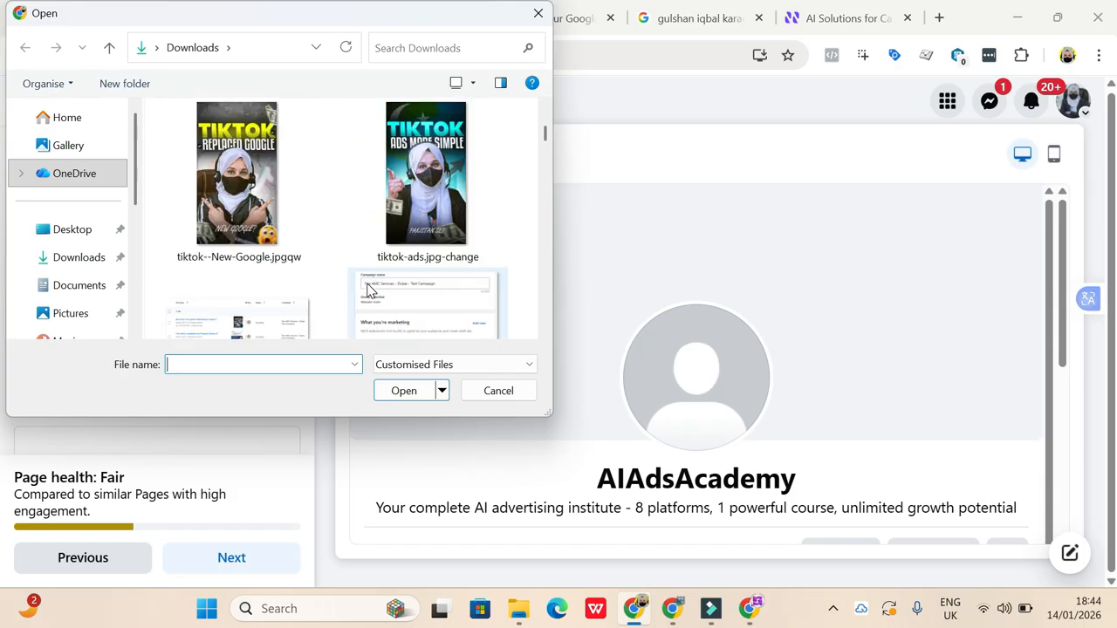
pyautogui.scroll(-8, 368, 289)
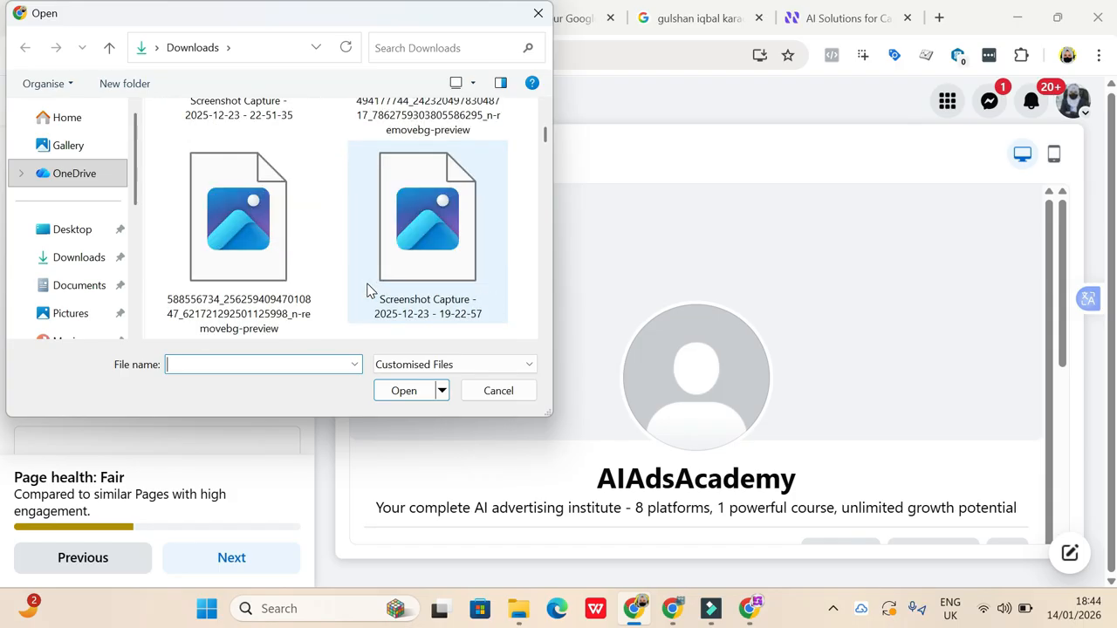
pyautogui.scroll(-5, 367, 290)
pyautogui.scroll(3, 368, 290)
pyautogui.scroll(-8, 367, 289)
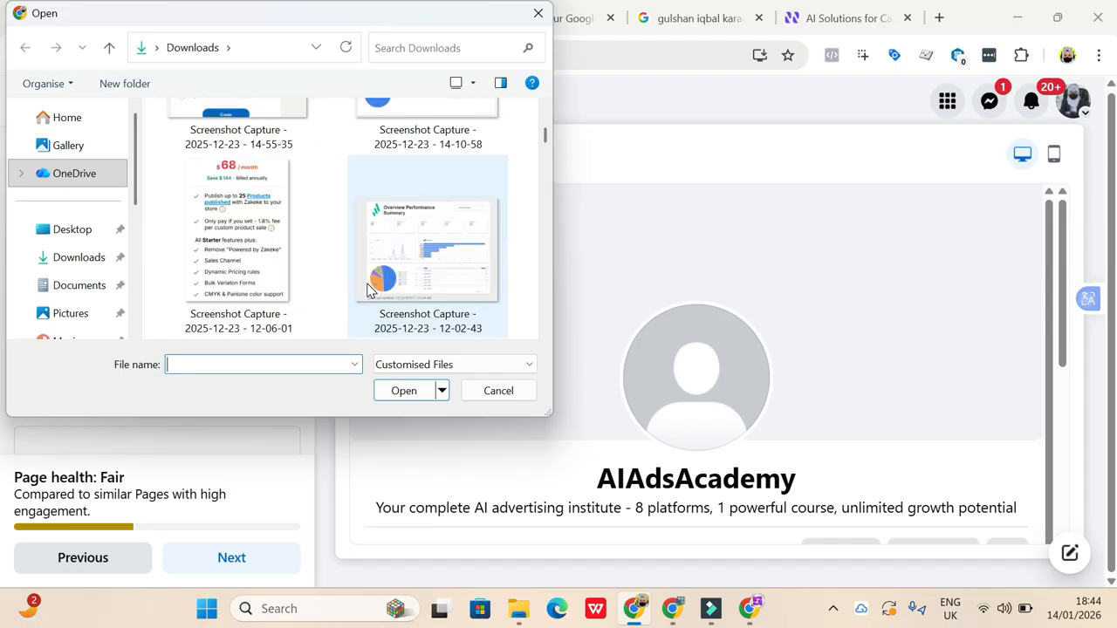
pyautogui.scroll(-15, 367, 290)
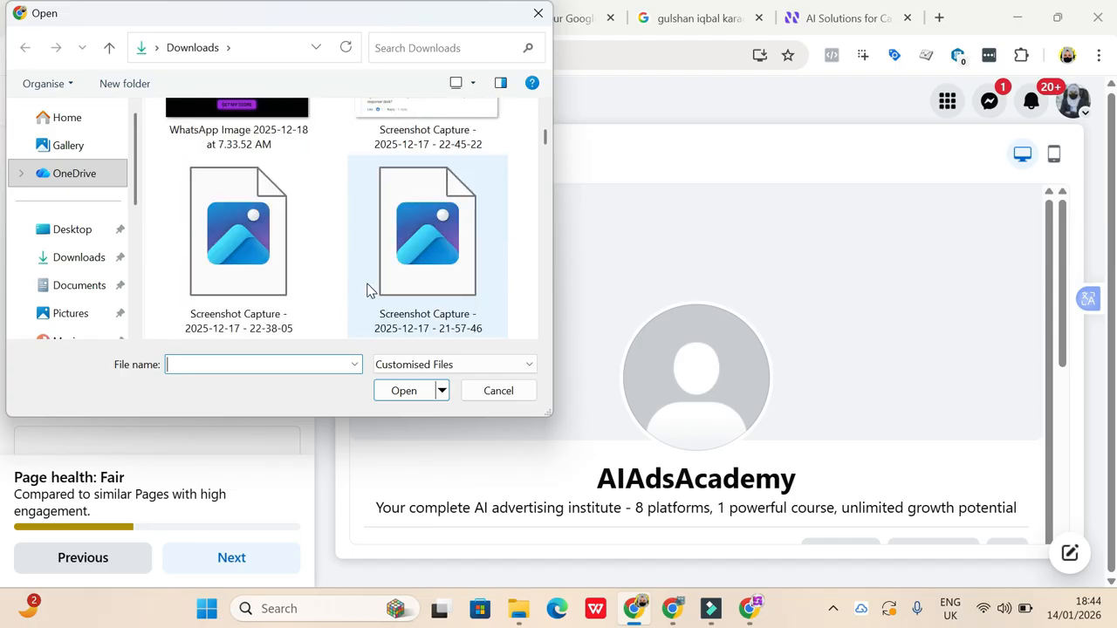
pyautogui.scroll(-15, 367, 290)
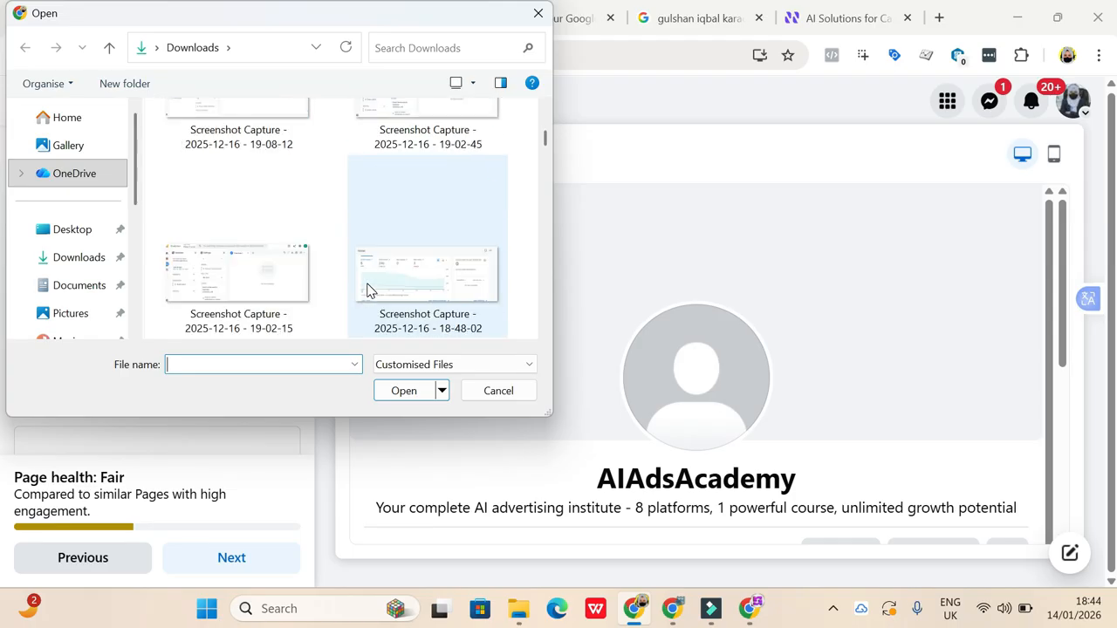
pyautogui.scroll(-12, 368, 290)
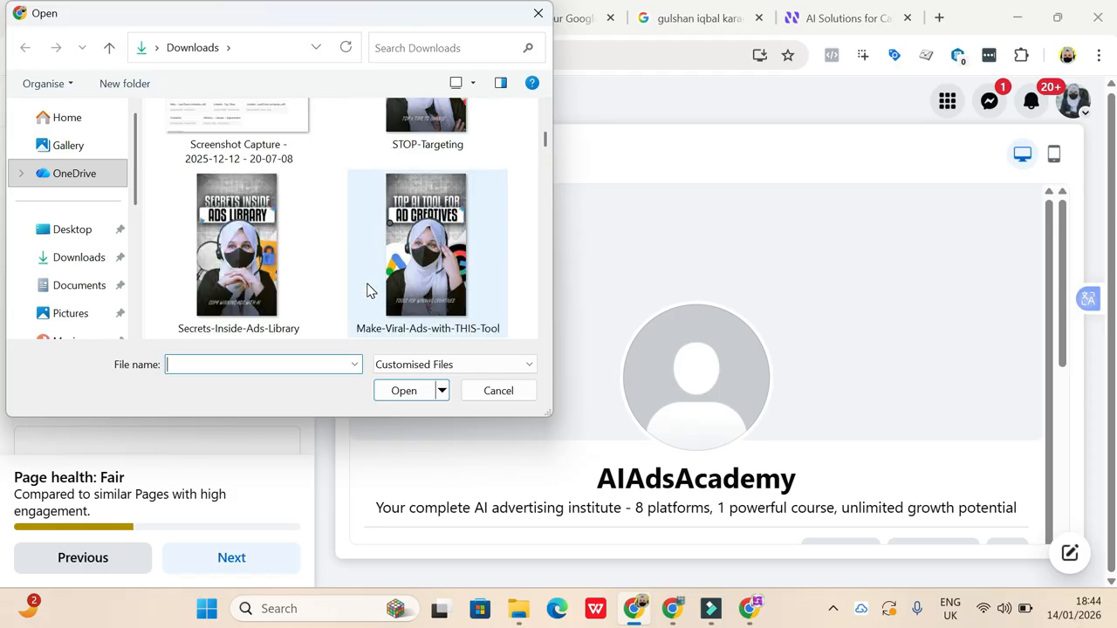
pyautogui.scroll(-3, 368, 290)
pyautogui.click(368, 290)
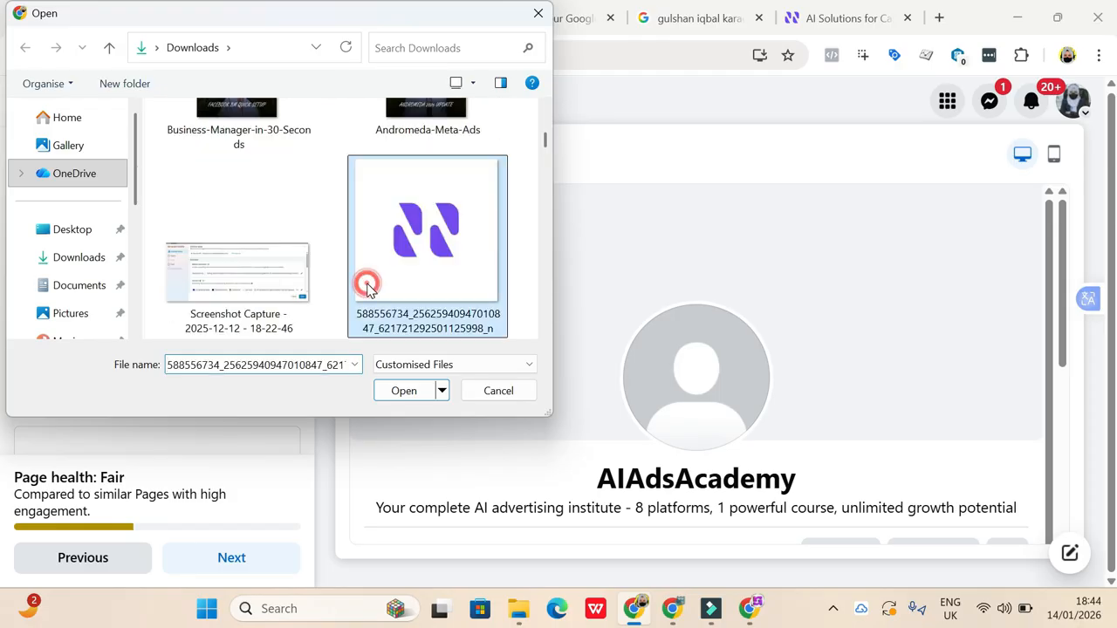
pyautogui.click(405, 395)
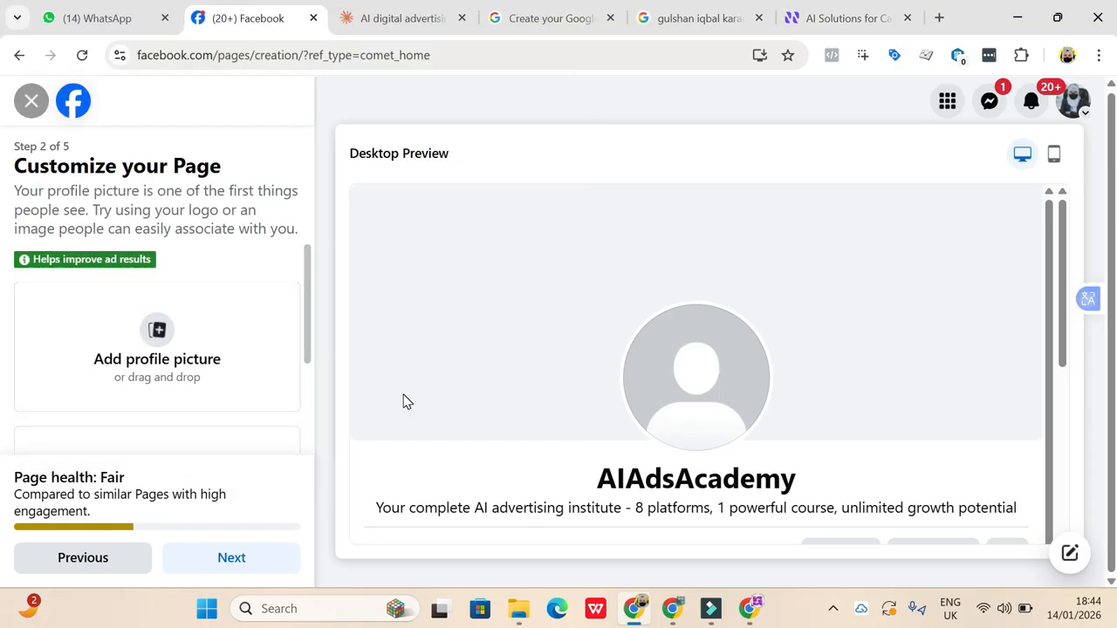
# - Add "Screenshot Capture - 2026-01-13 - 14-34-45" from Downloads as the Page's cover photo, with the file picker showing All Files
pyautogui.scroll(-2, 109, 443)
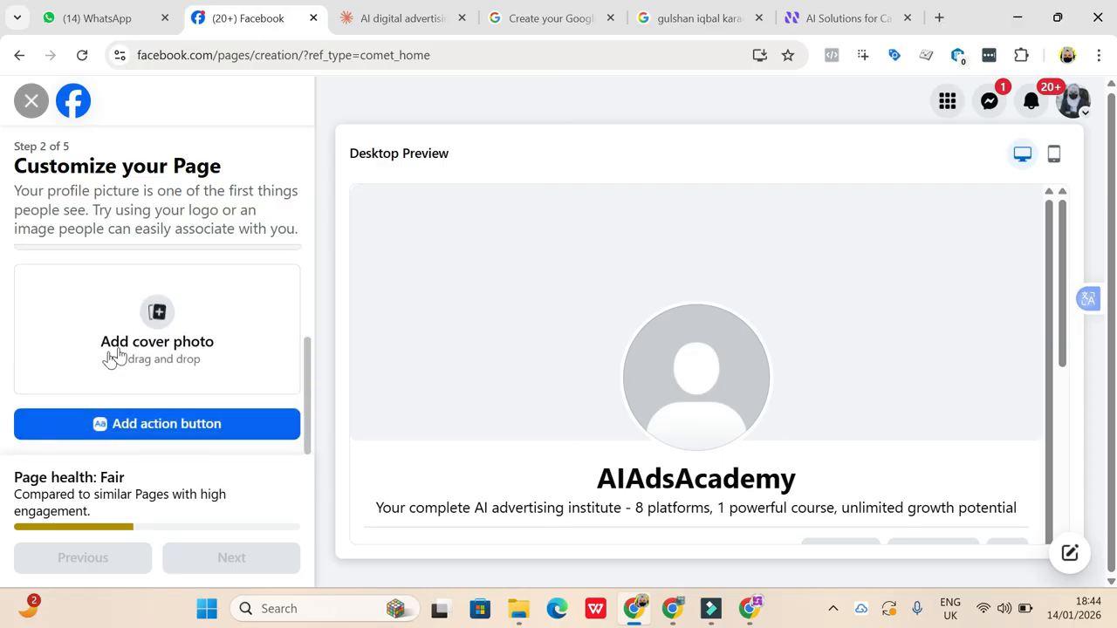
pyautogui.click(162, 323)
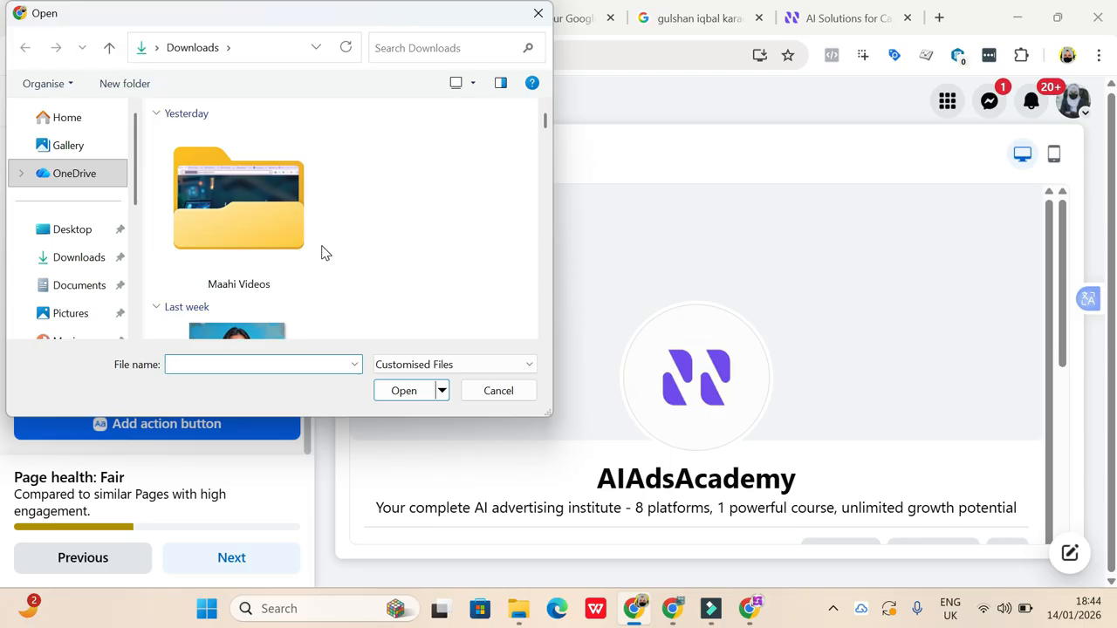
pyautogui.scroll(-6, 321, 253)
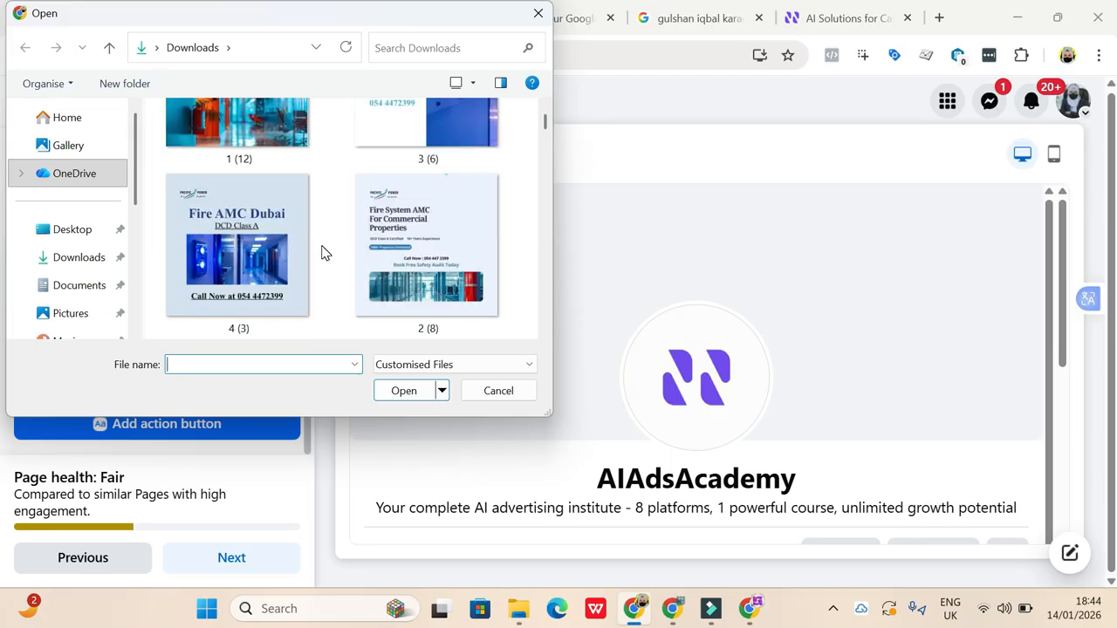
pyautogui.scroll(-10, 321, 254)
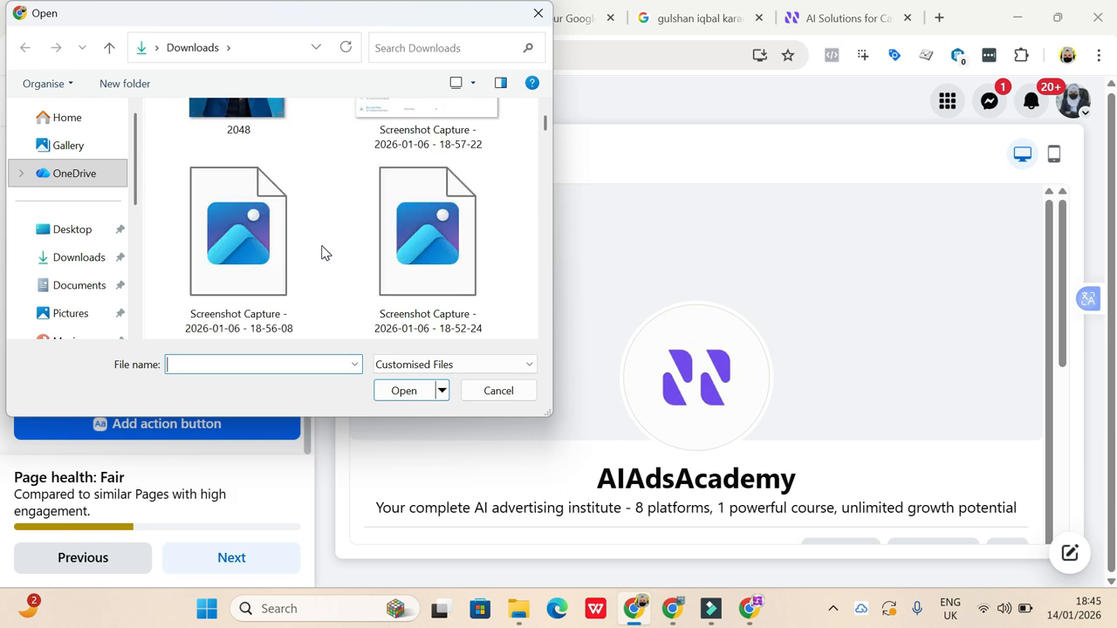
pyautogui.scroll(-10, 321, 253)
pyautogui.scroll(-10, 322, 253)
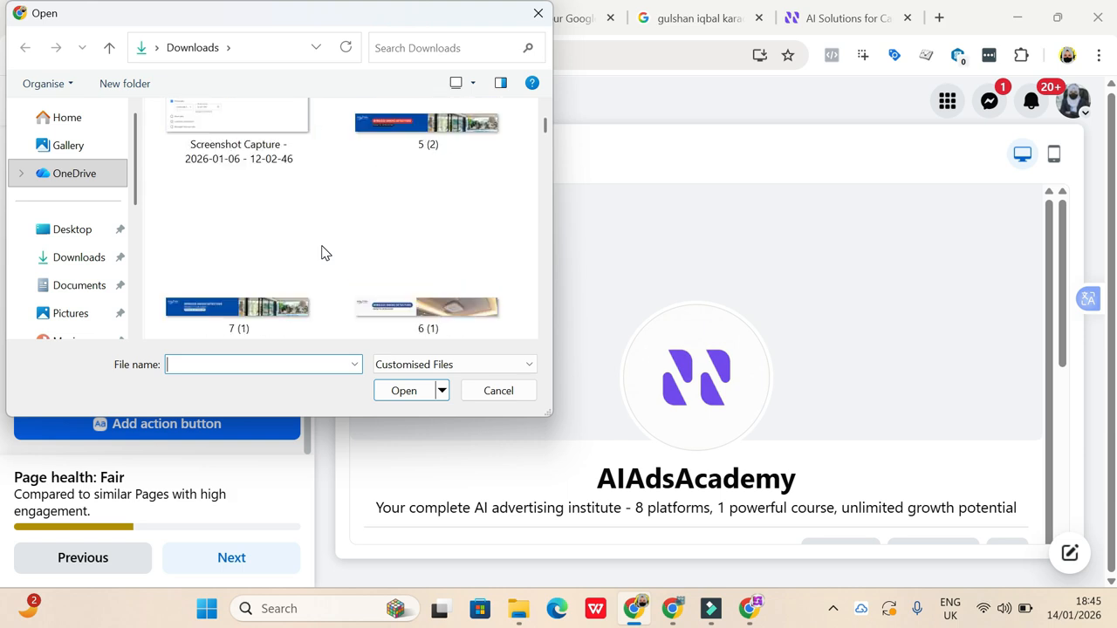
pyautogui.scroll(-10, 321, 253)
pyautogui.scroll(-10, 321, 253)
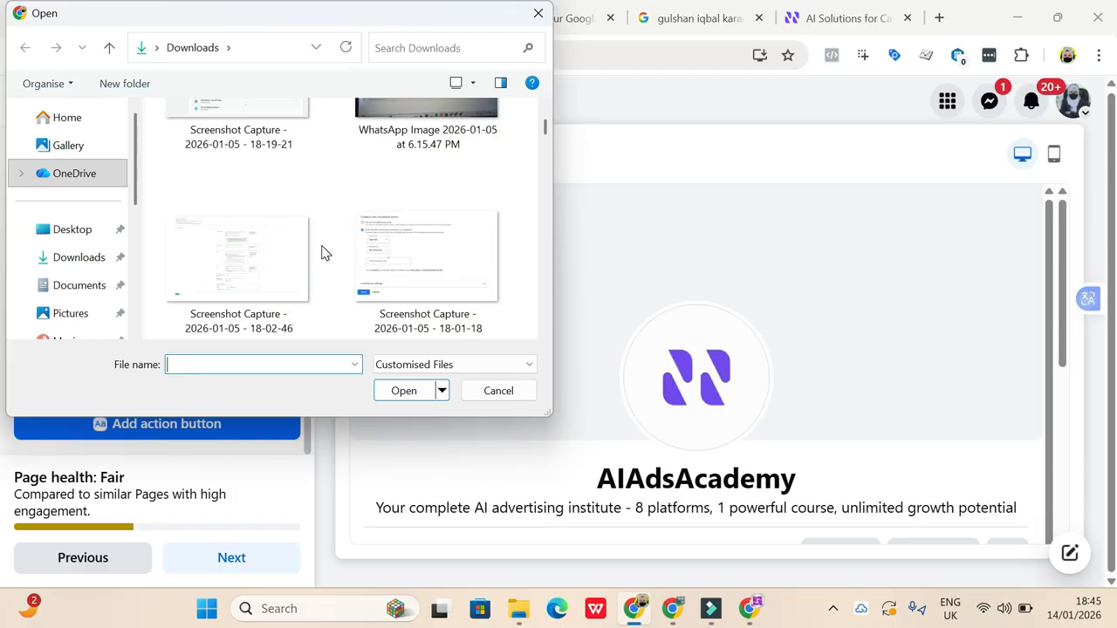
pyautogui.click(444, 365)
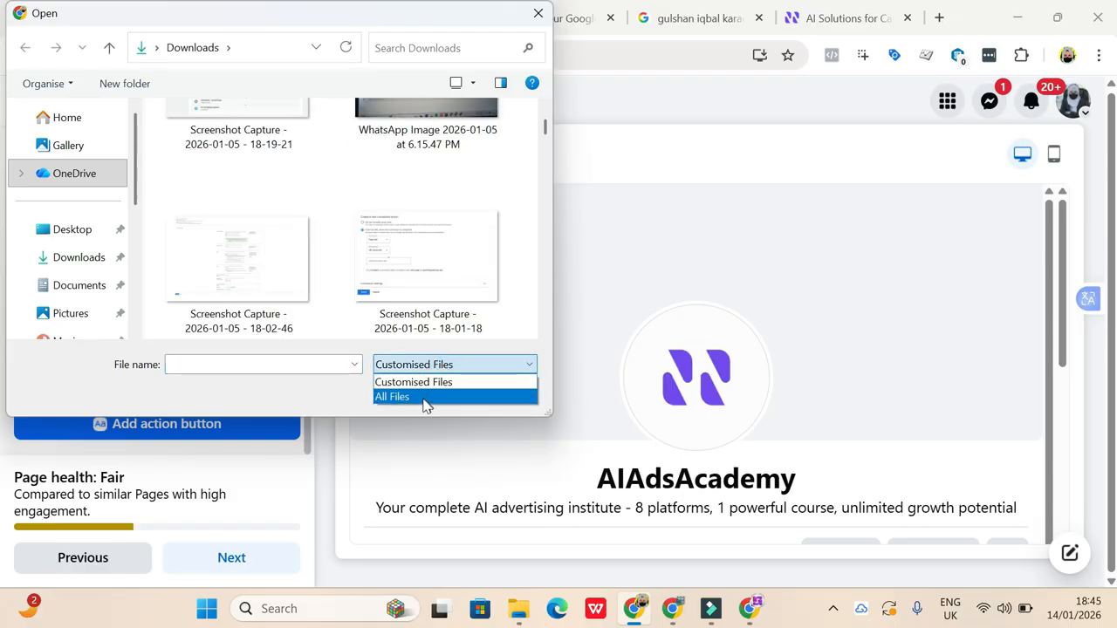
pyautogui.click(423, 397)
pyautogui.scroll(-6, 387, 332)
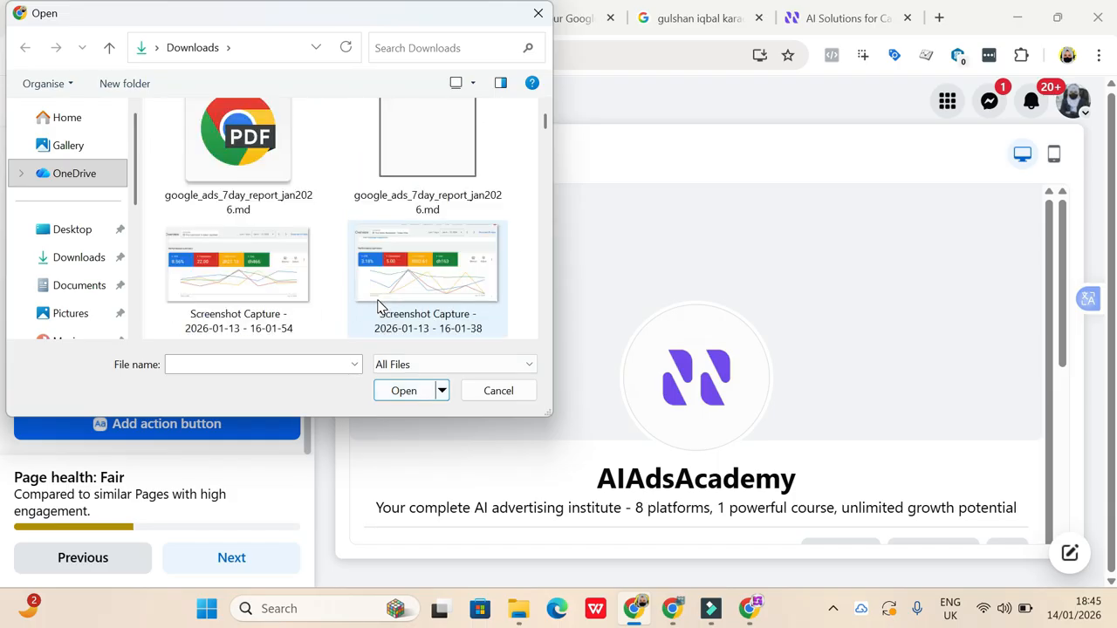
pyautogui.scroll(4, 378, 306)
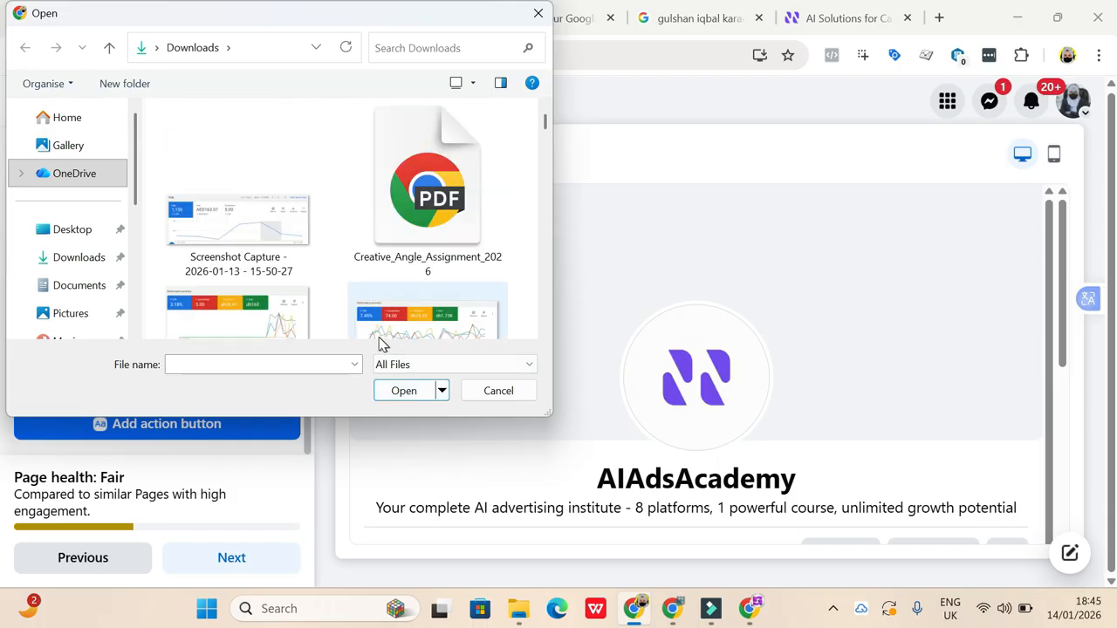
pyautogui.scroll(-3, 384, 307)
pyautogui.click(436, 112)
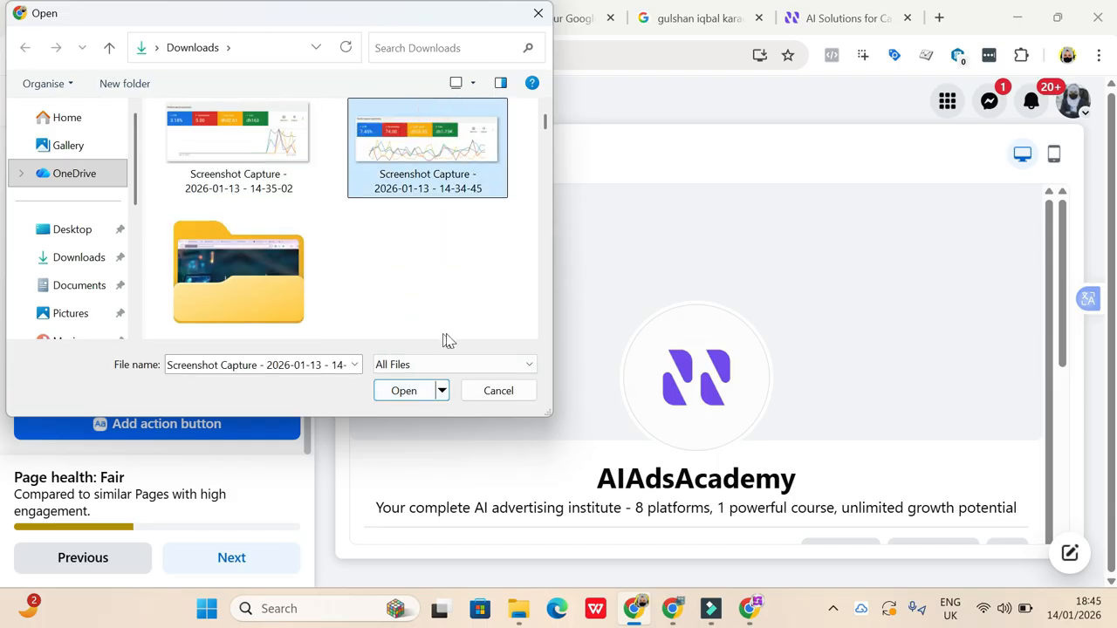
pyautogui.click(407, 391)
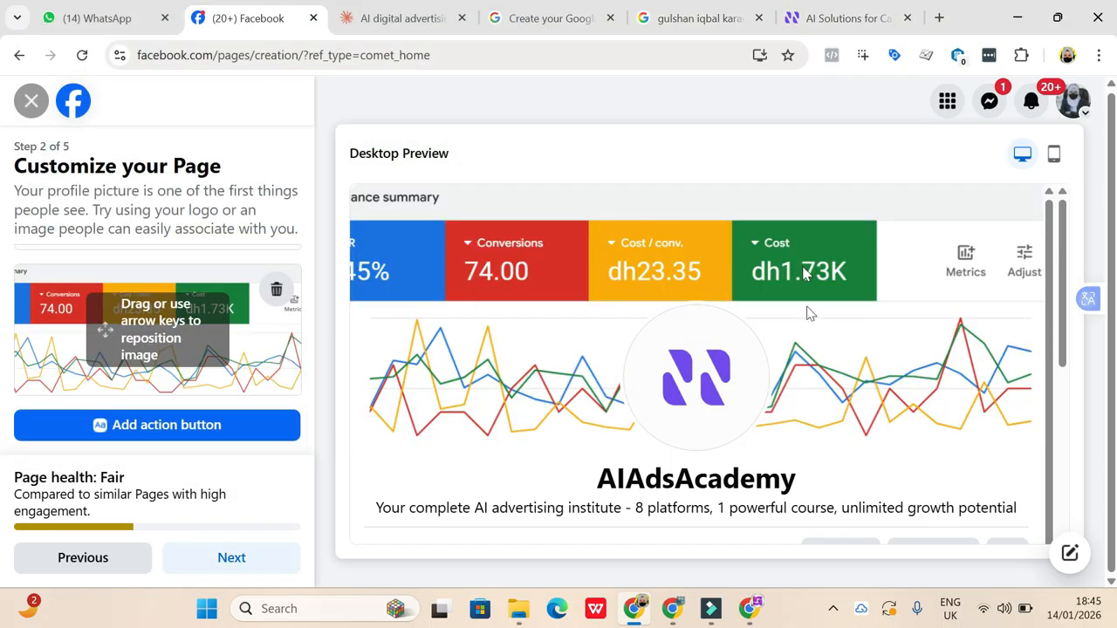
# - Switch to the browser window with the Google Meet call and open Canva in a new tab
pyautogui.click(679, 615)
pyautogui.click(563, 539)
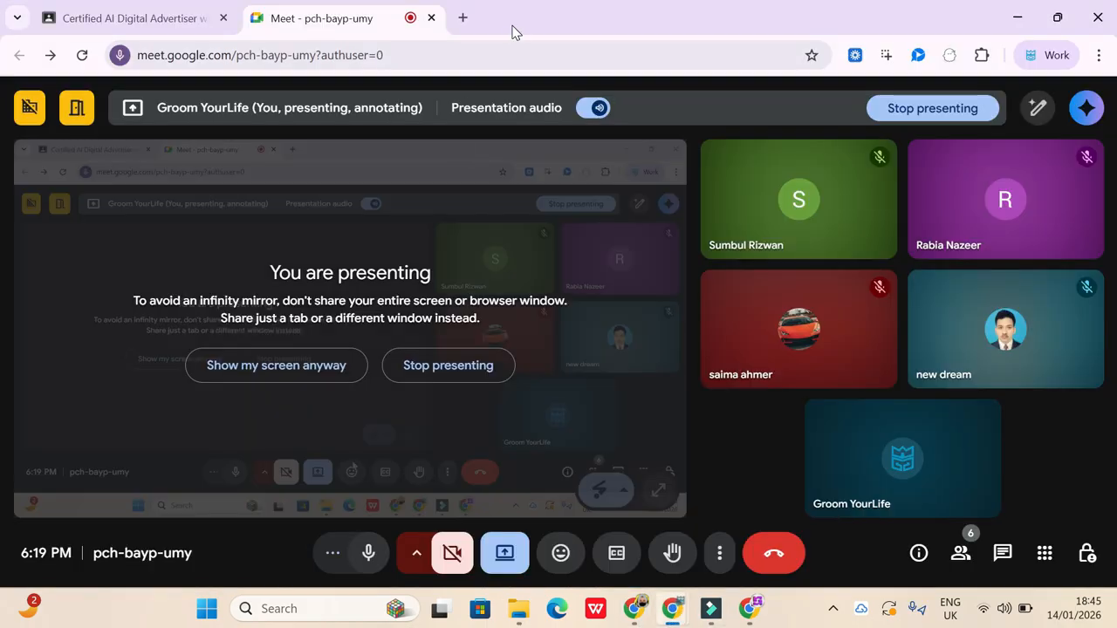
pyautogui.click(465, 24)
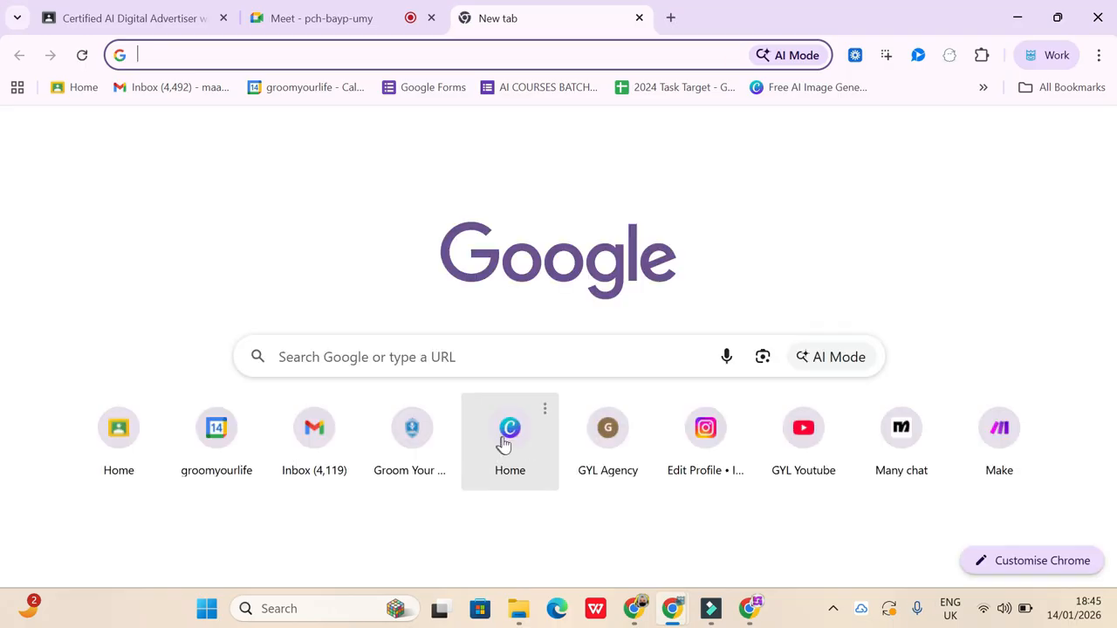
pyautogui.click(511, 430)
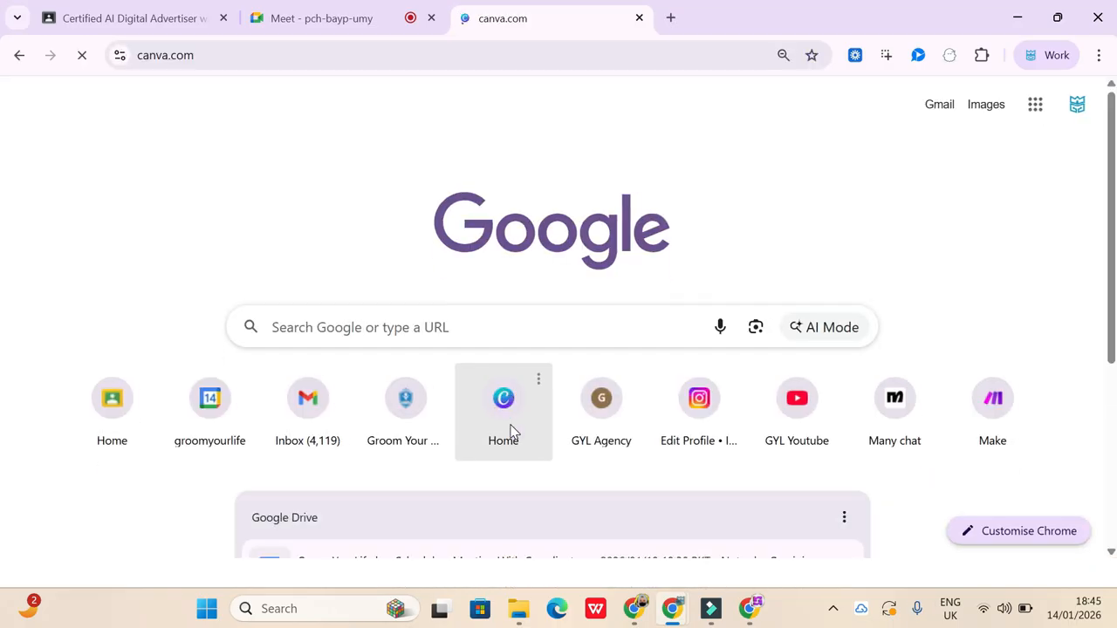
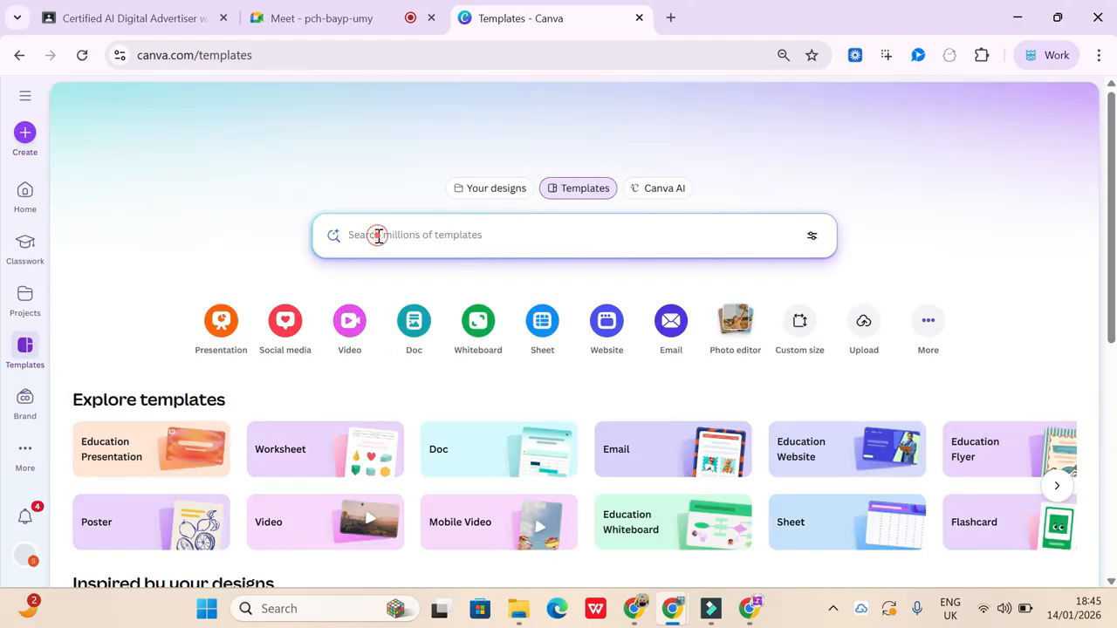
# - Search the Canva templates for "logo" and browse the logo designs
pyautogui.click(380, 242)
pyautogui.write('logo')
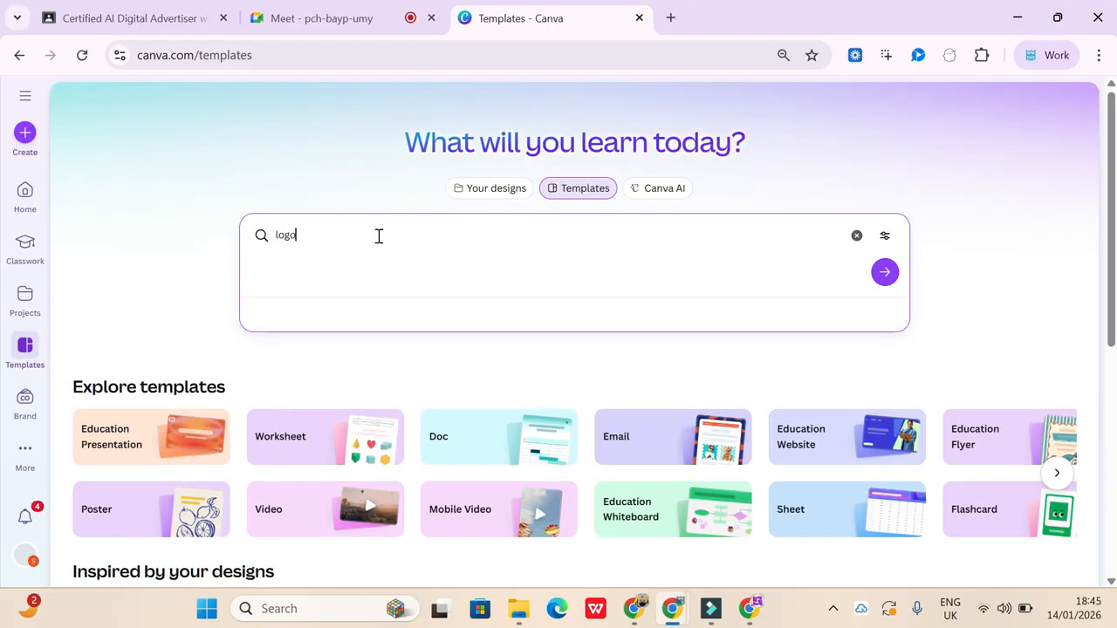
pyautogui.press('Return')
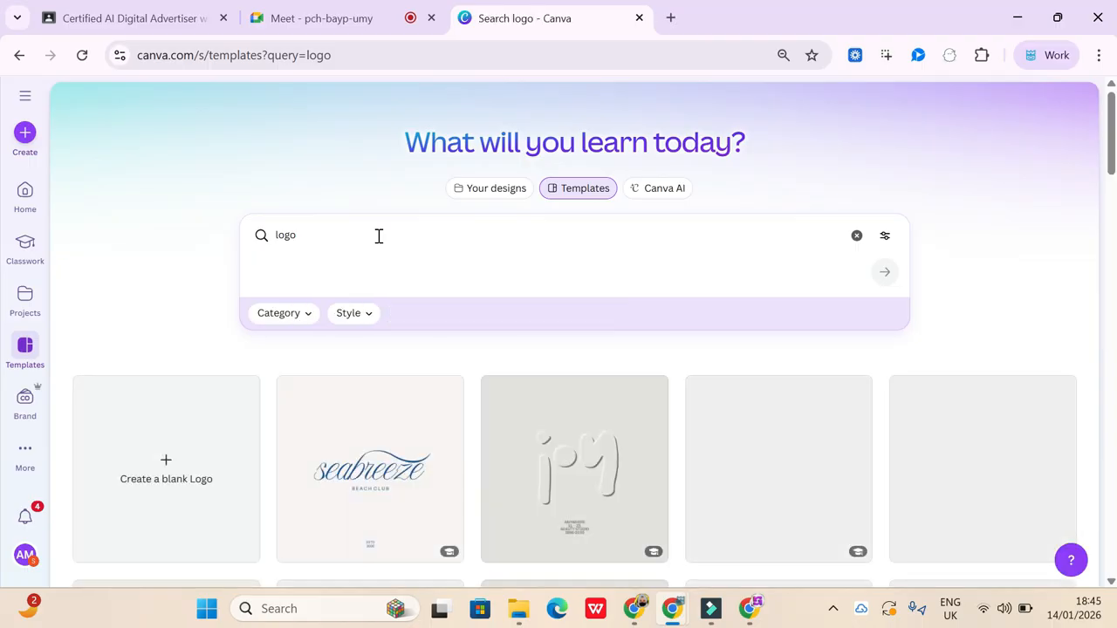
pyautogui.scroll(-3, 535, 460)
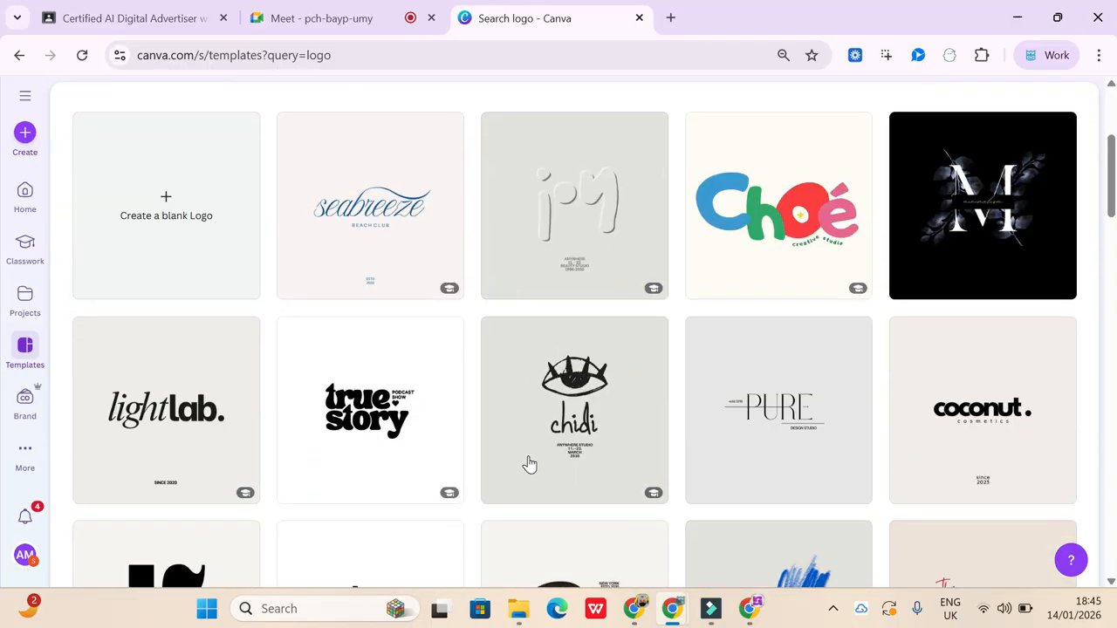
pyautogui.scroll(-5, 555, 303)
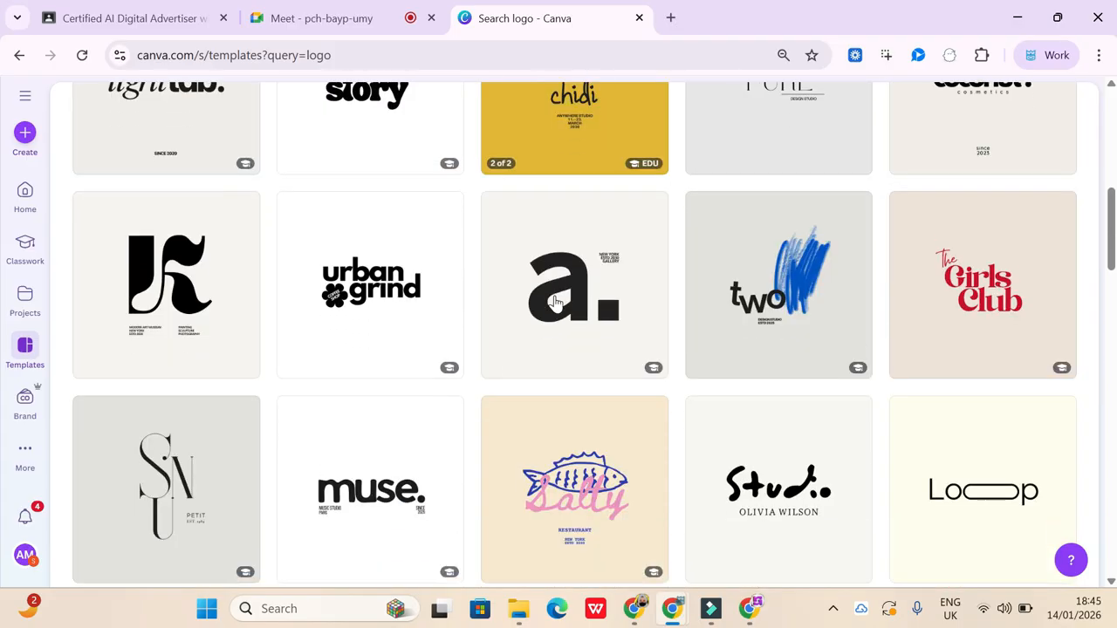
pyautogui.scroll(-7, 555, 303)
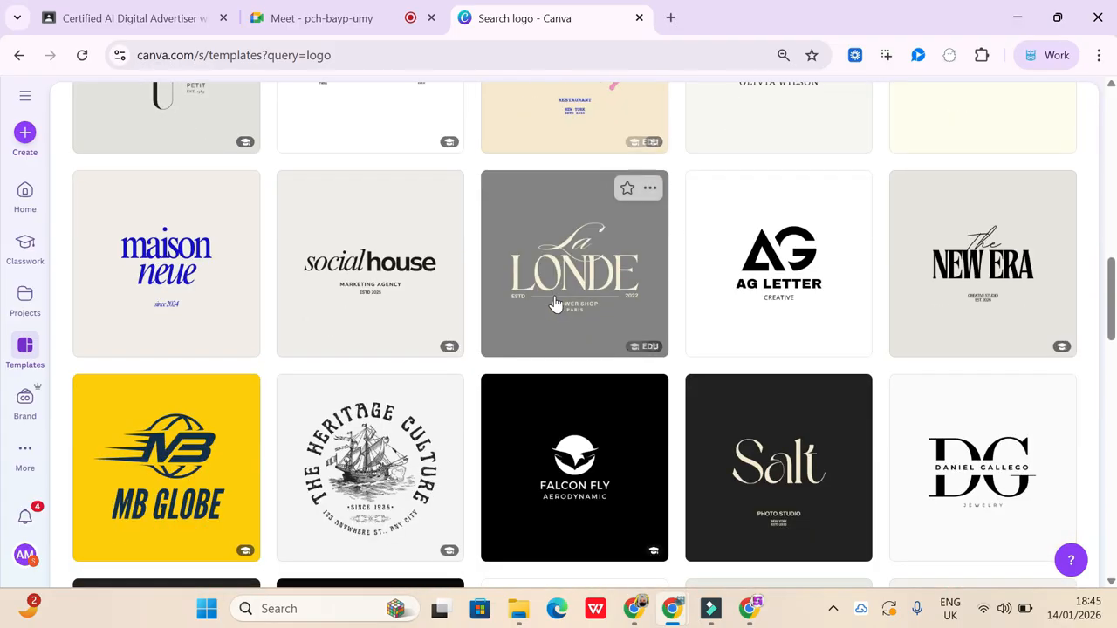
pyautogui.scroll(-10, 555, 303)
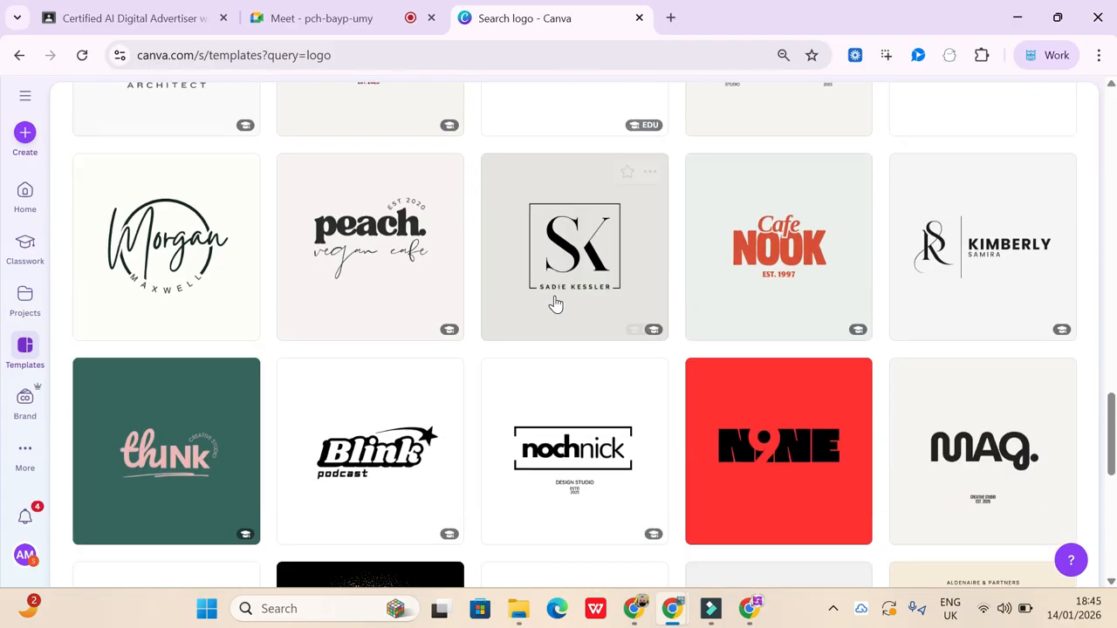
pyautogui.scroll(-1, 555, 303)
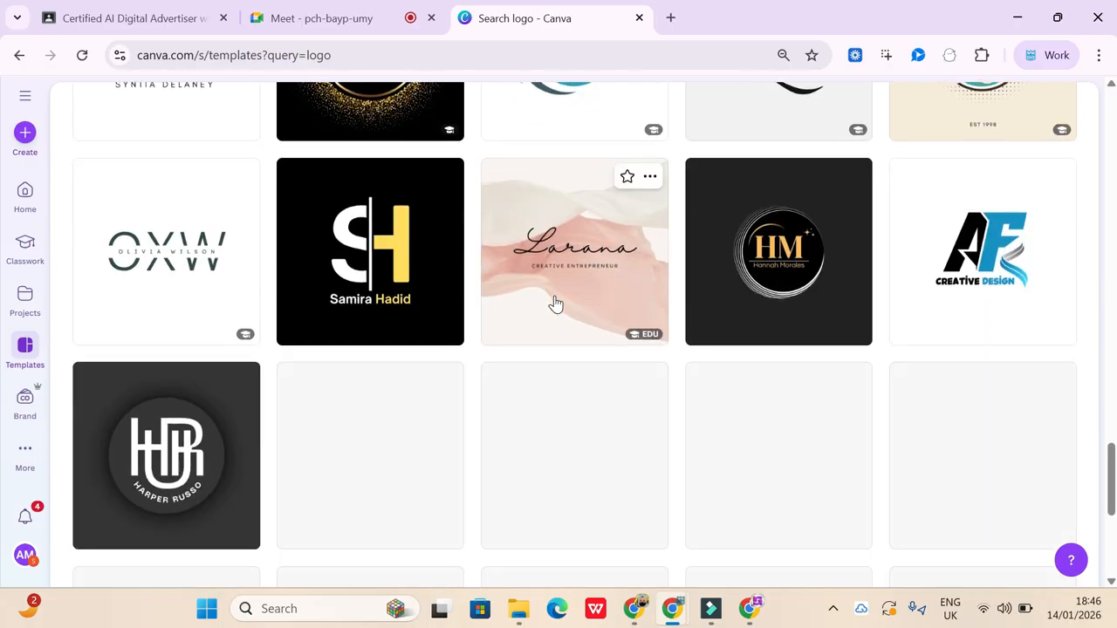
pyautogui.scroll(-4, 555, 303)
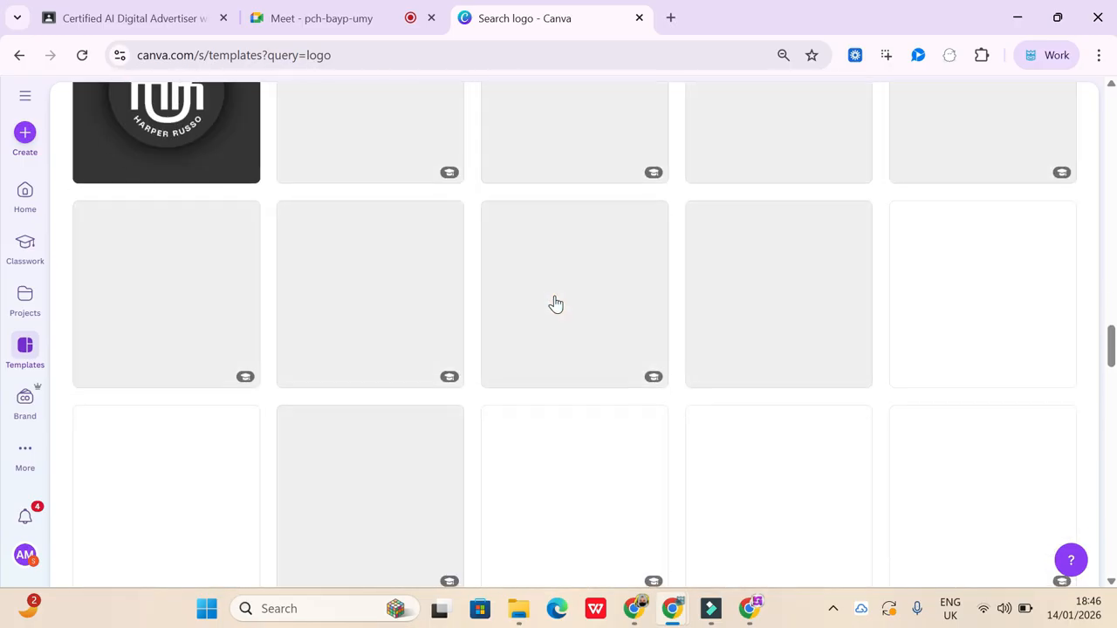
pyautogui.scroll(-8, 559, 154)
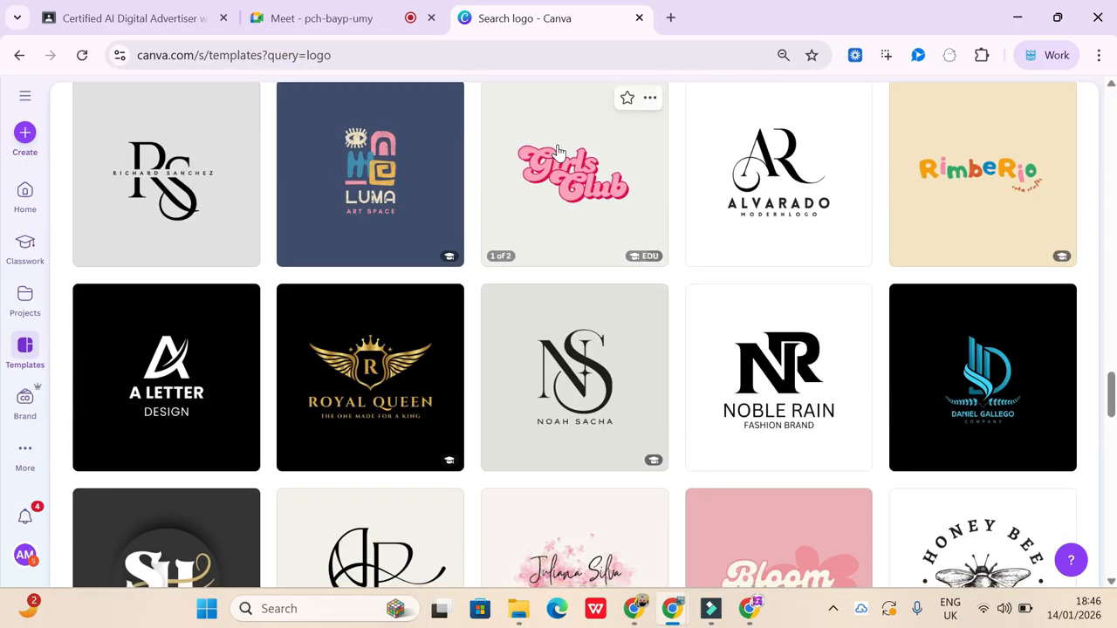
pyautogui.scroll(15, 559, 154)
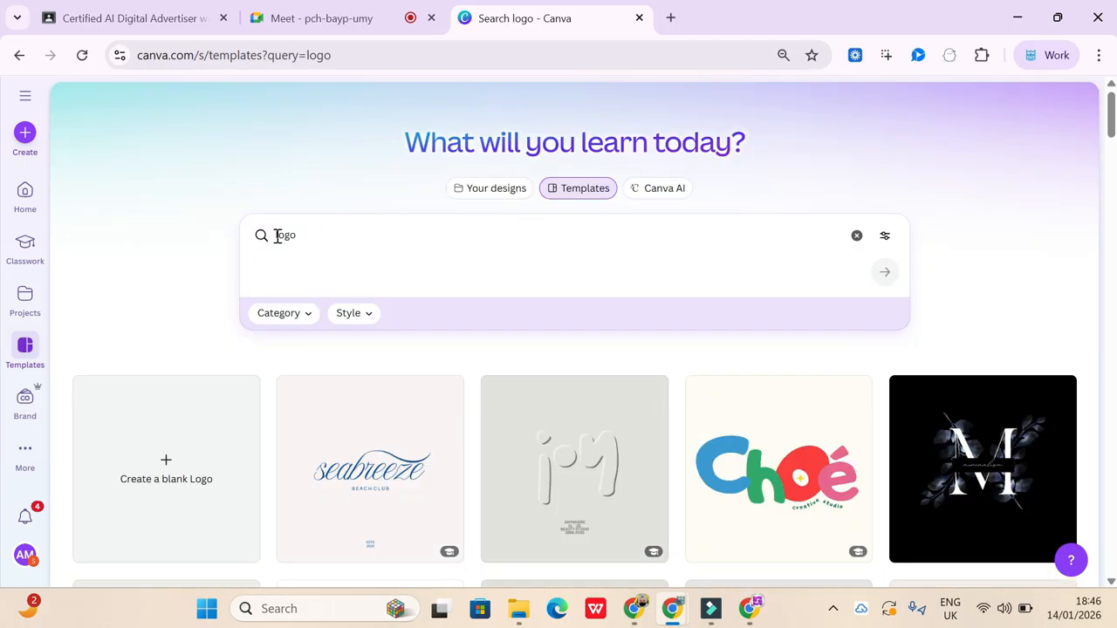
# - Refine the template search to "intitute logo" and look through the suggested logo designs
pyautogui.click(276, 235)
pyautogui.write('intitute logo')
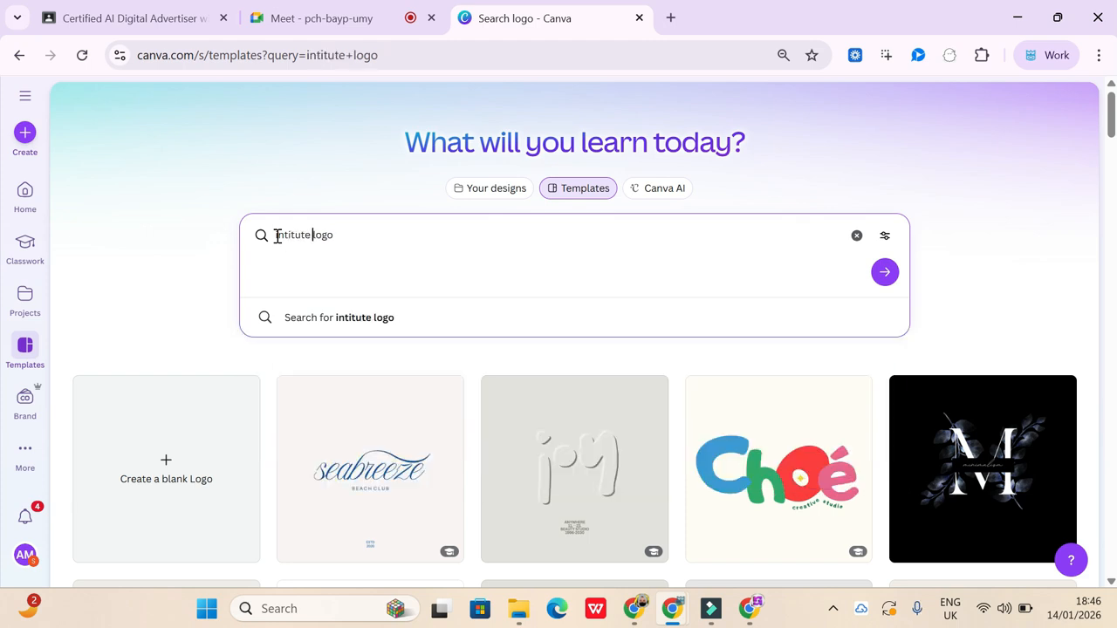
pyautogui.press('Return')
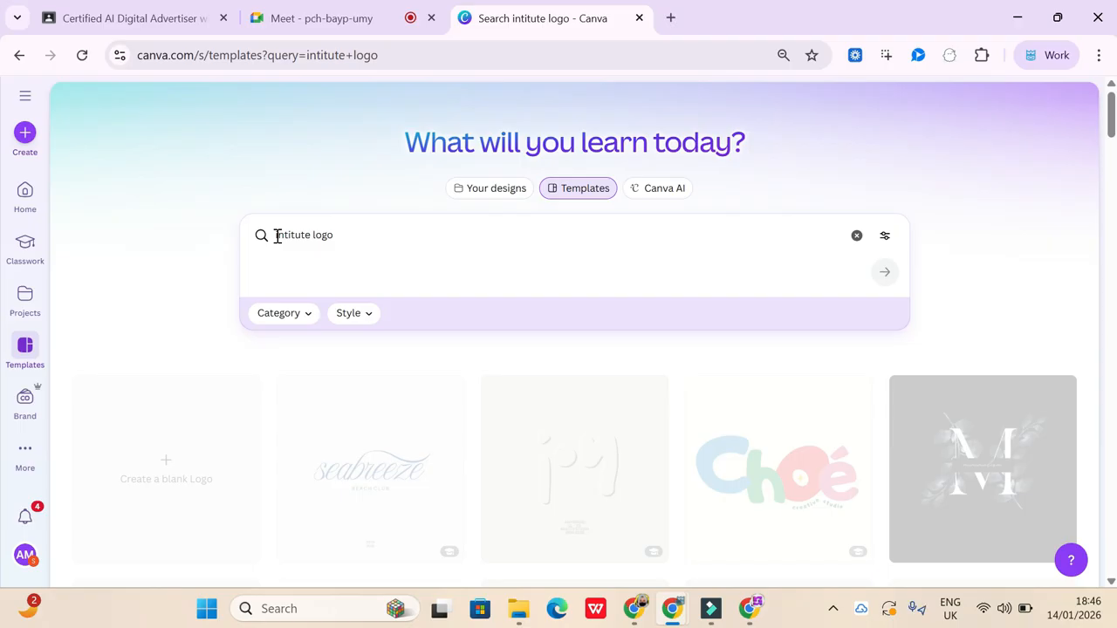
pyautogui.scroll(-3, 424, 471)
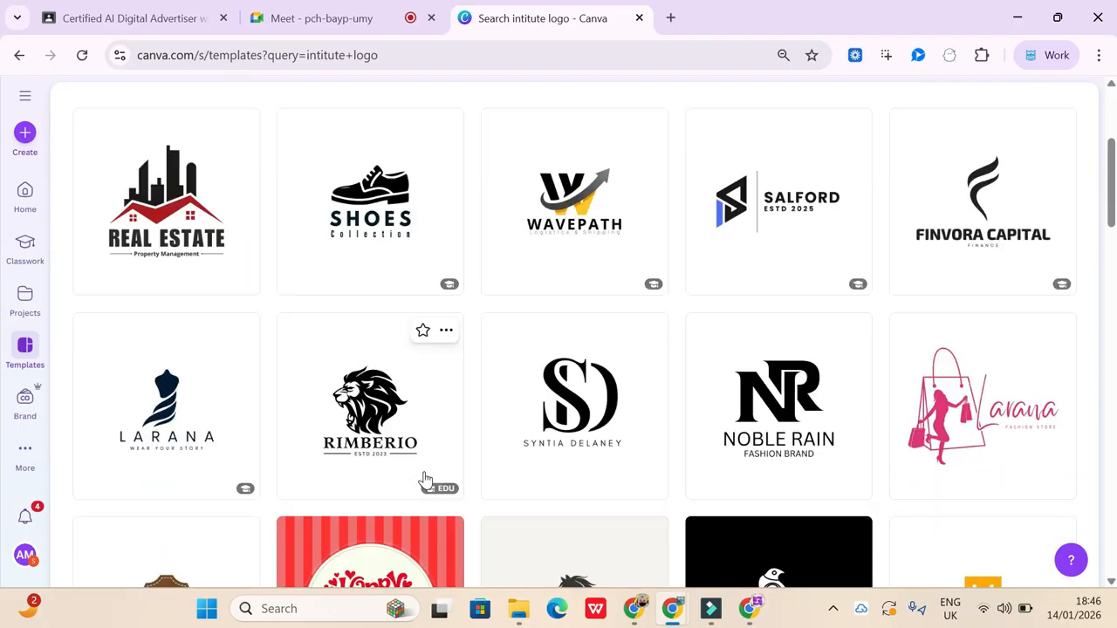
pyautogui.scroll(-5, 425, 480)
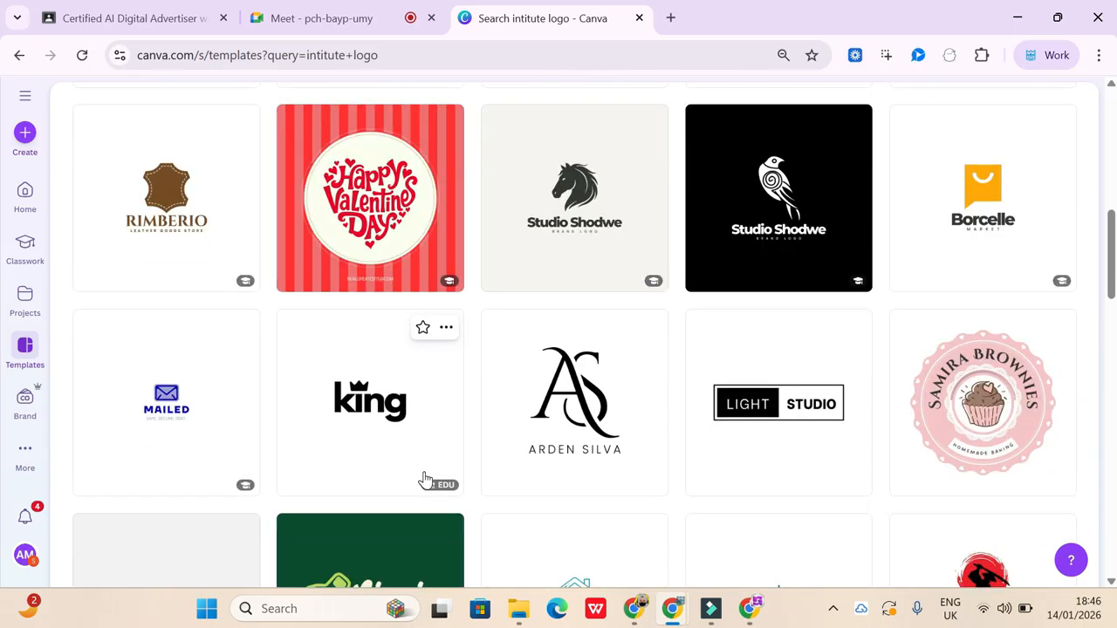
pyautogui.scroll(-5, 425, 480)
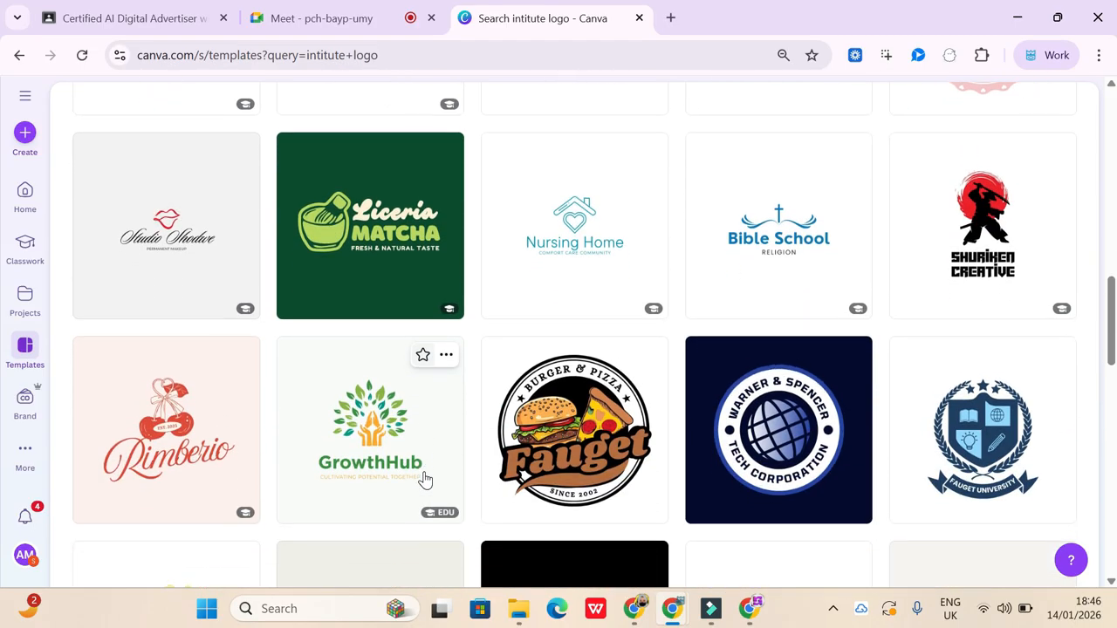
pyautogui.scroll(12, 425, 480)
# - Replace the template search with "facebok covers" and run it
pyautogui.click(347, 234)
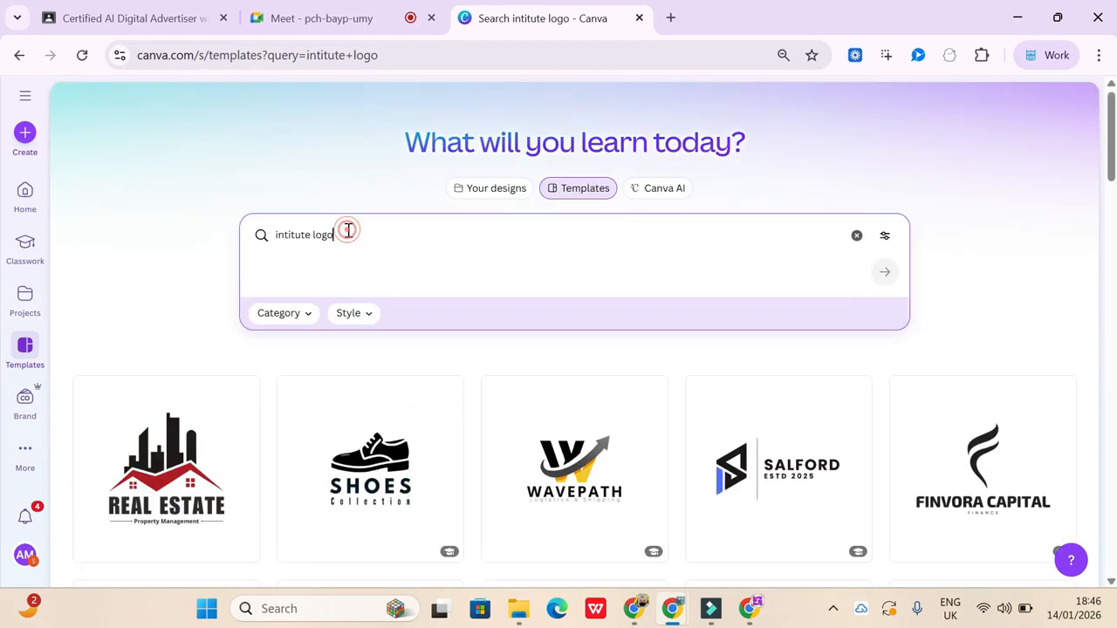
pyautogui.press('BackSpace')
pyautogui.press('BackSpace')
pyautogui.press('BackSpace')
pyautogui.press('BackSpace')
pyautogui.press('BackSpace')
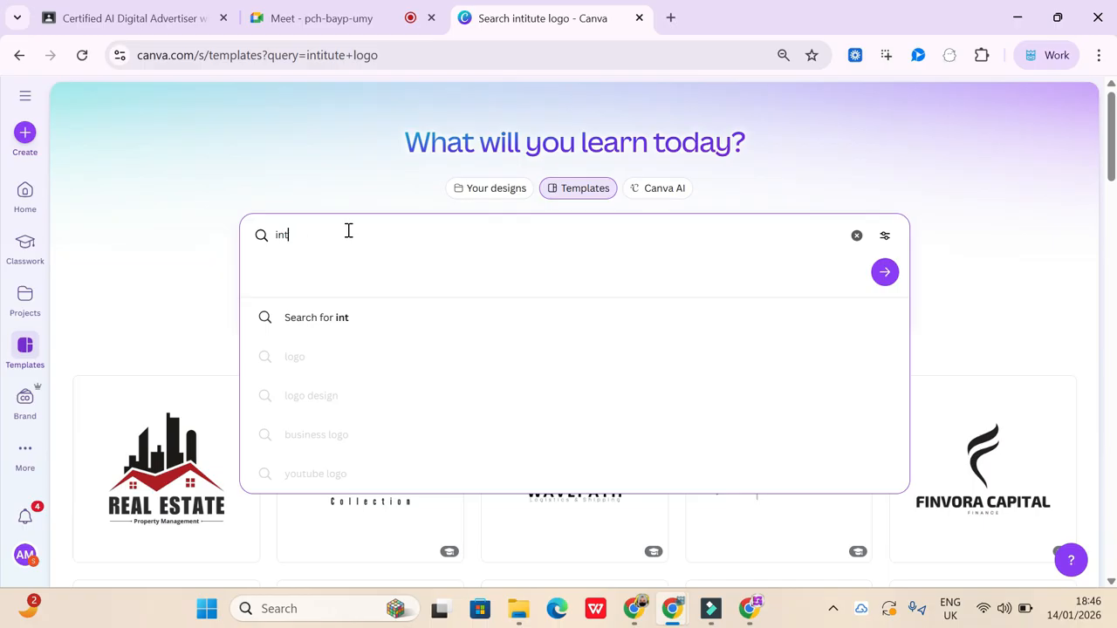
pyautogui.press('BackSpace')
pyautogui.press('BackSpace')
pyautogui.press('BackSpace')
pyautogui.write('fa')
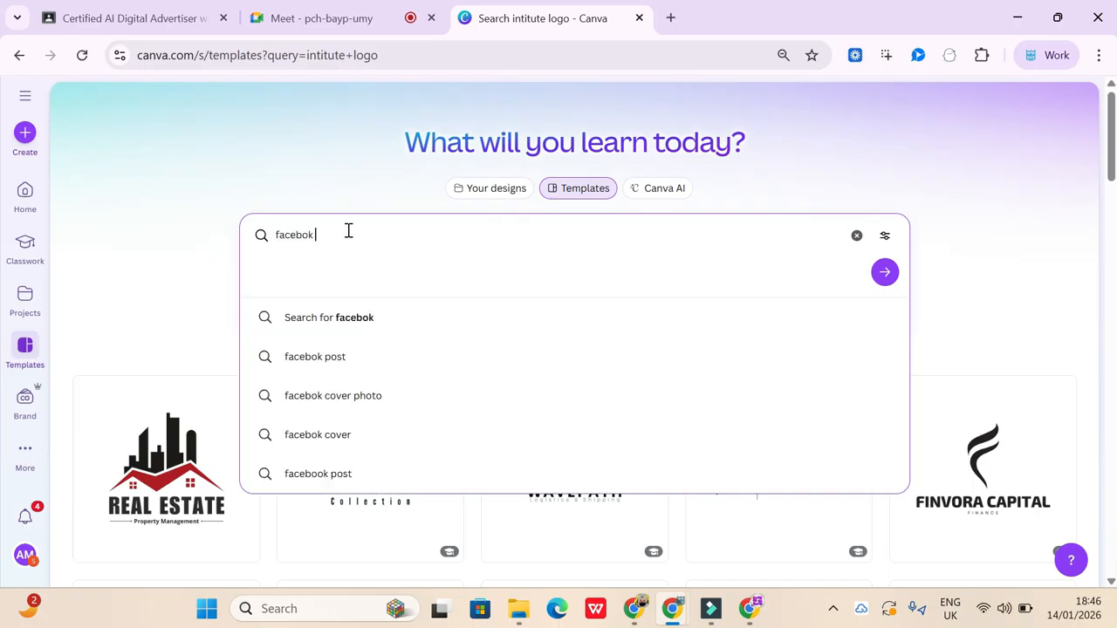
pyautogui.write('cebok covers')
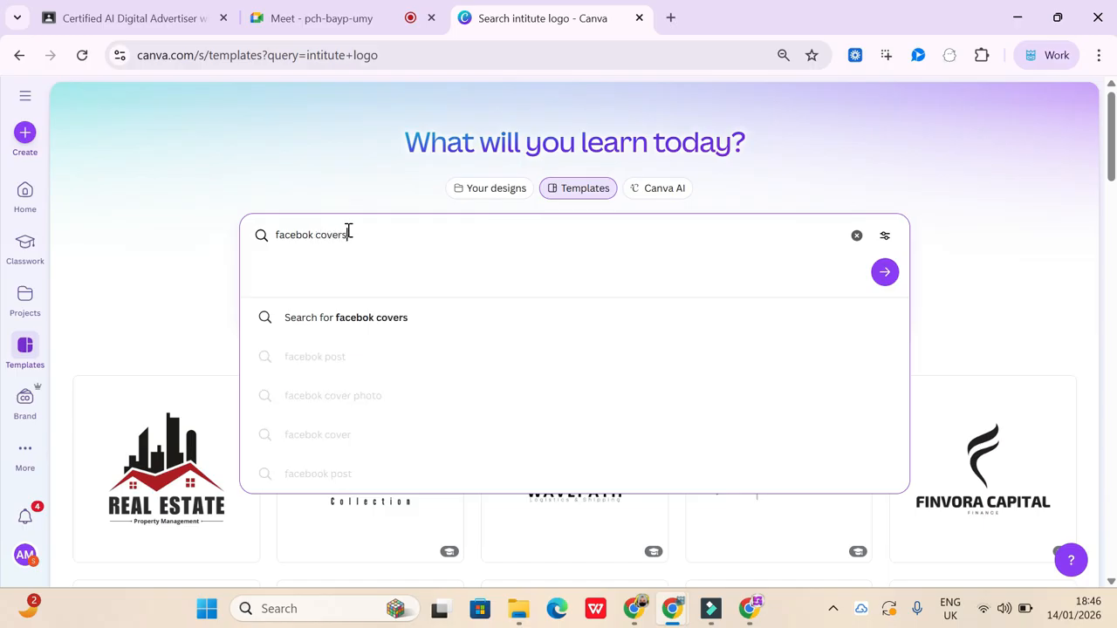
pyautogui.press('Return')
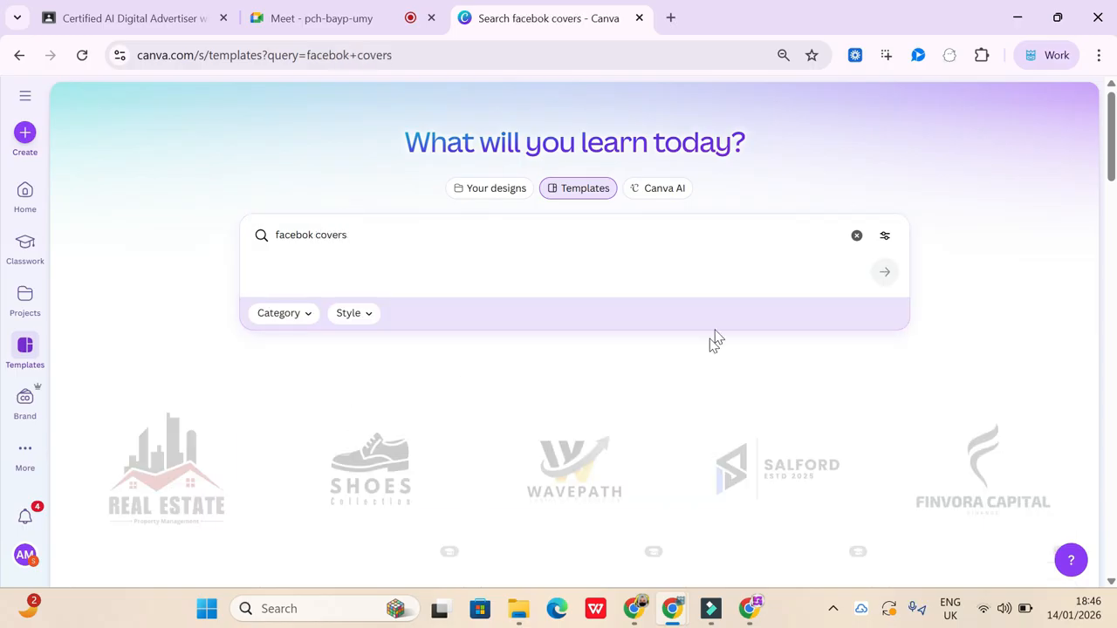
# - Examine the range of Facebook cover templates for a suitable Page cover design
pyautogui.scroll(-2, 604, 452)
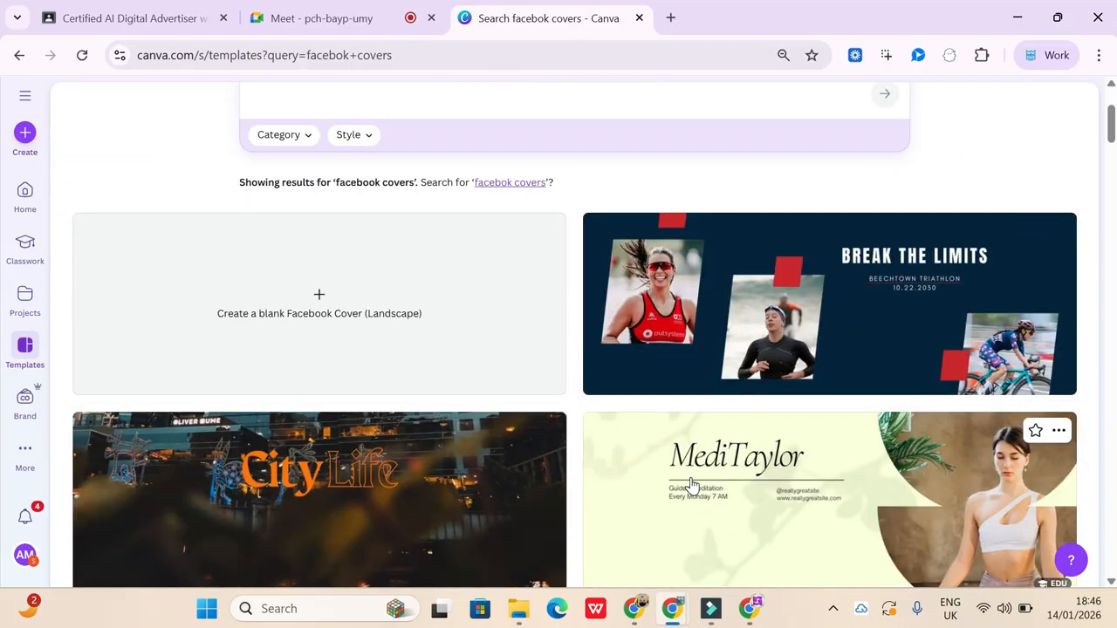
pyautogui.scroll(-5, 690, 484)
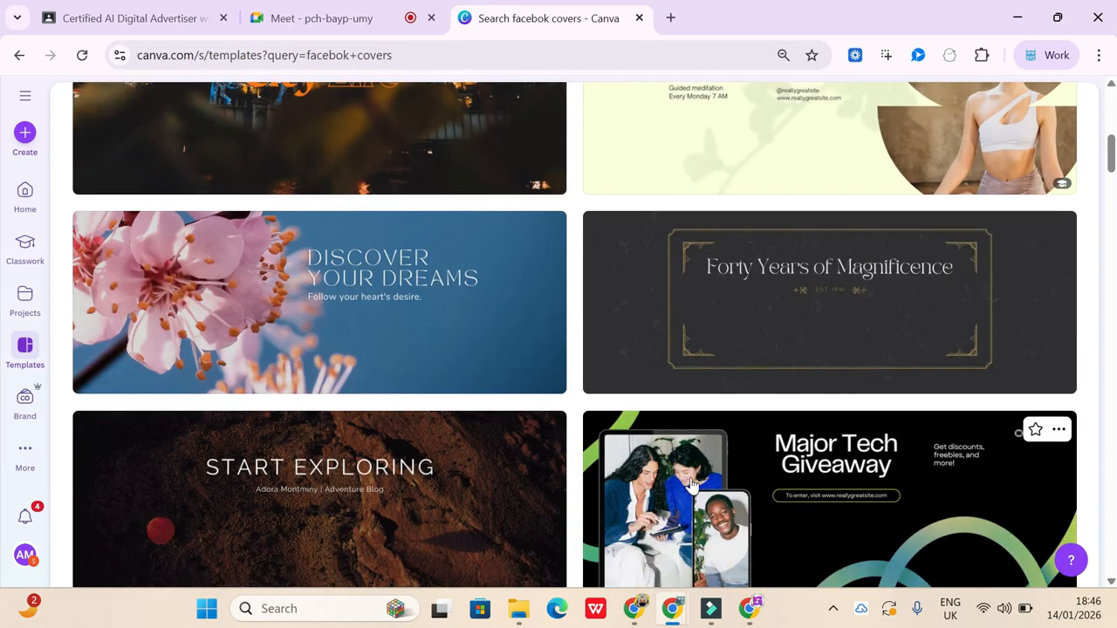
pyautogui.scroll(-3, 690, 485)
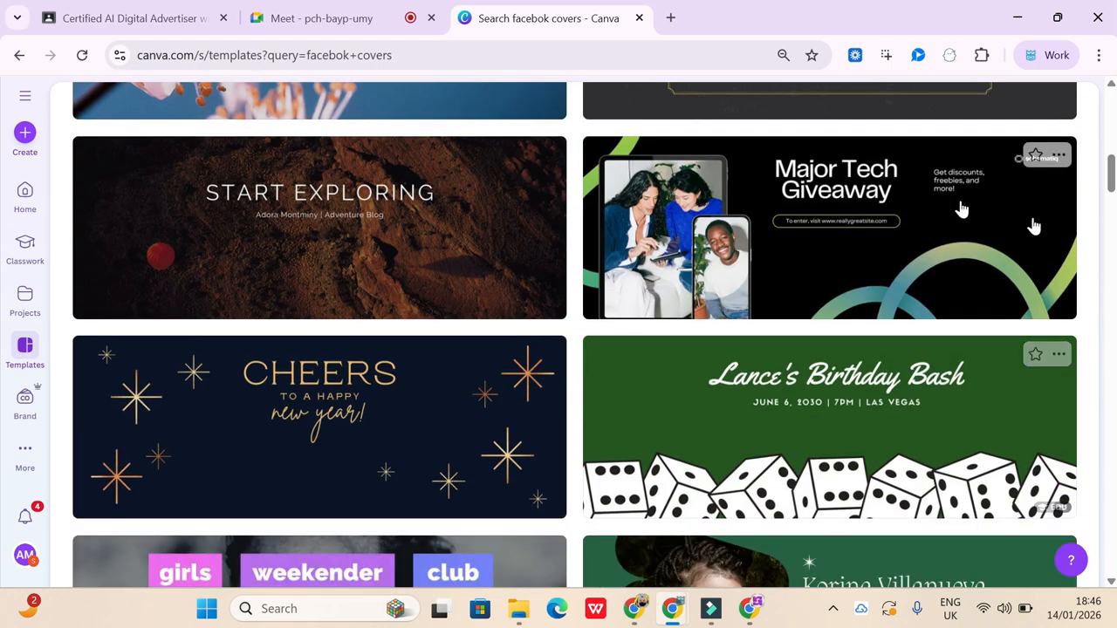
pyautogui.scroll(-4, 676, 491)
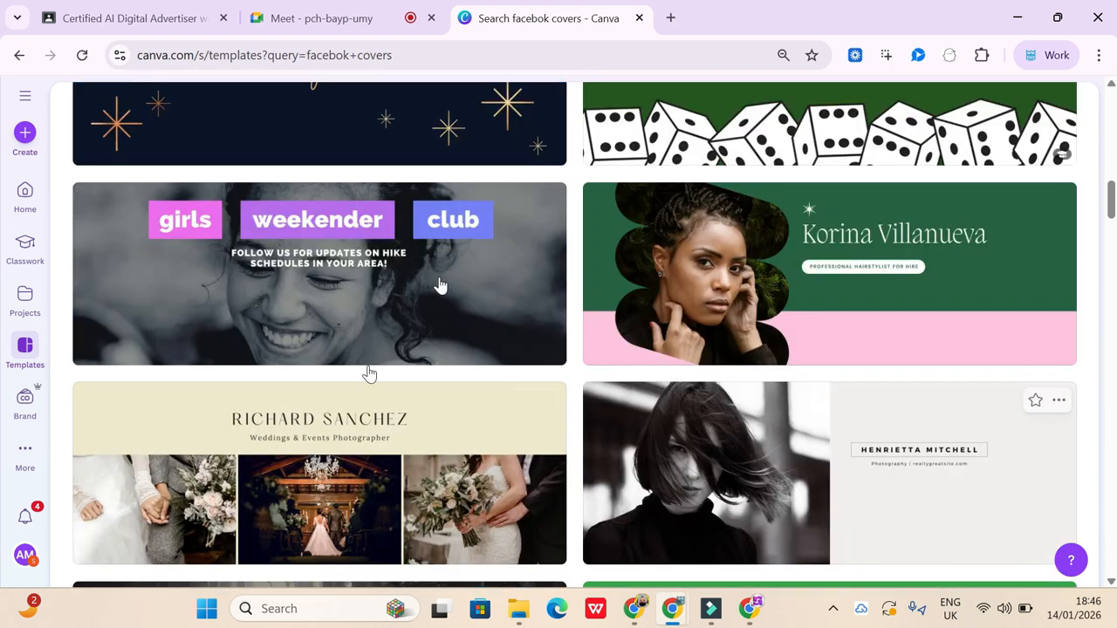
pyautogui.scroll(-4, 502, 471)
pyautogui.scroll(-4, 505, 476)
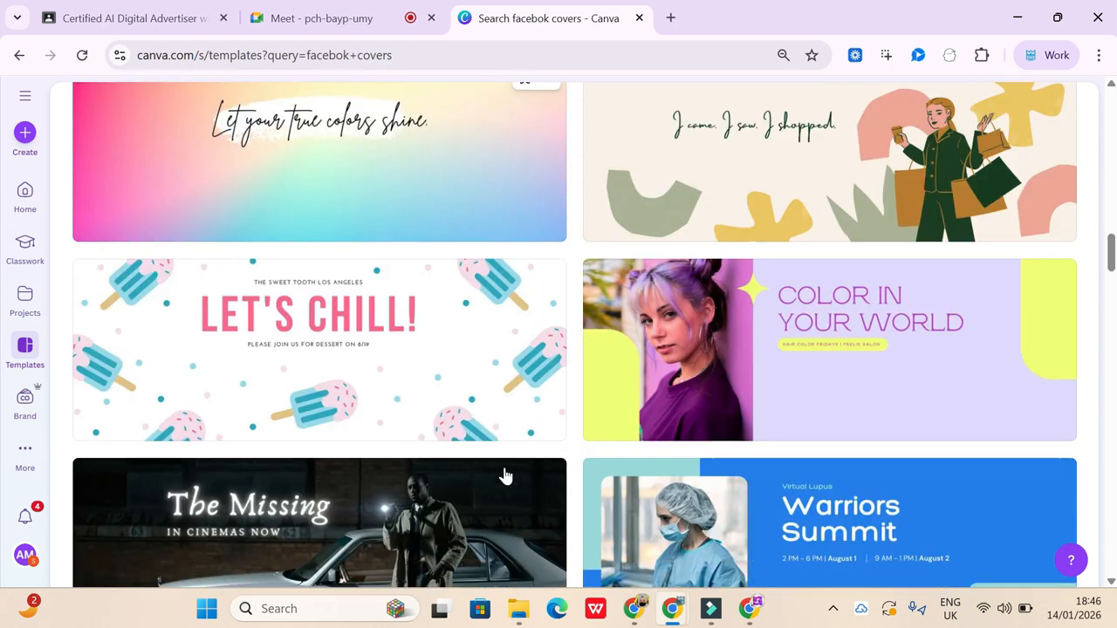
pyautogui.scroll(-4, 505, 476)
pyautogui.scroll(-4, 505, 476)
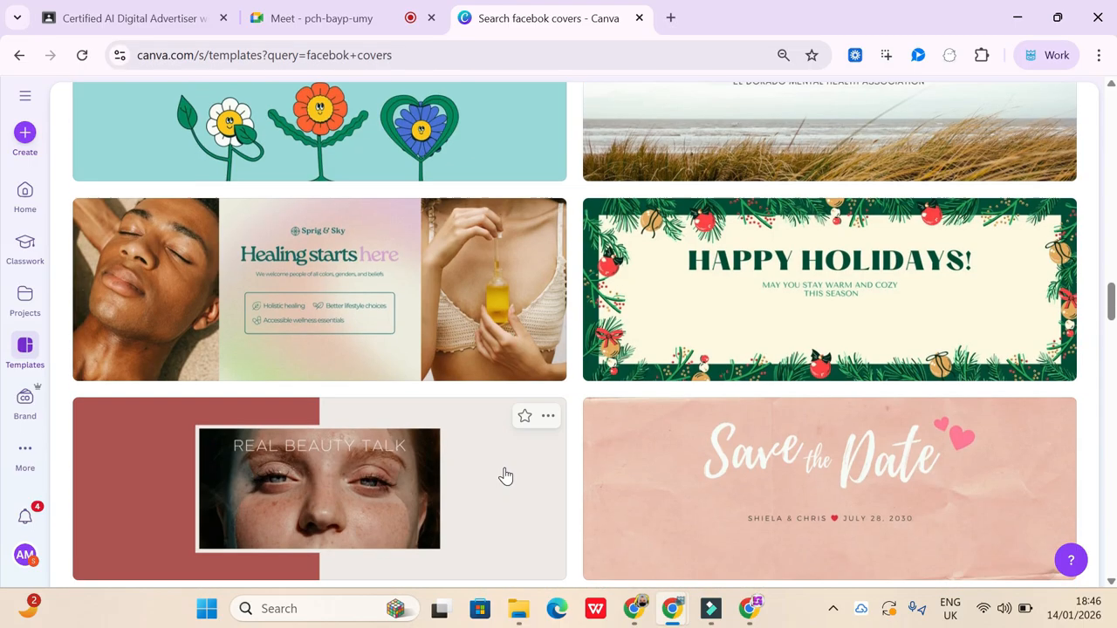
pyautogui.scroll(-4, 505, 471)
pyautogui.scroll(-3, 505, 475)
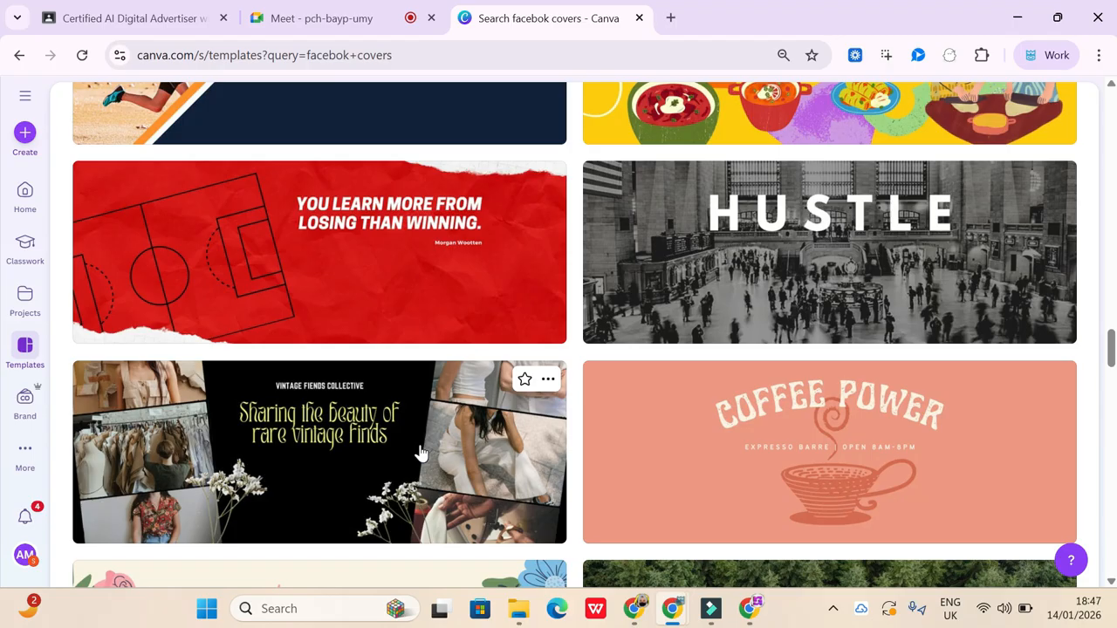
pyautogui.scroll(-3, 505, 463)
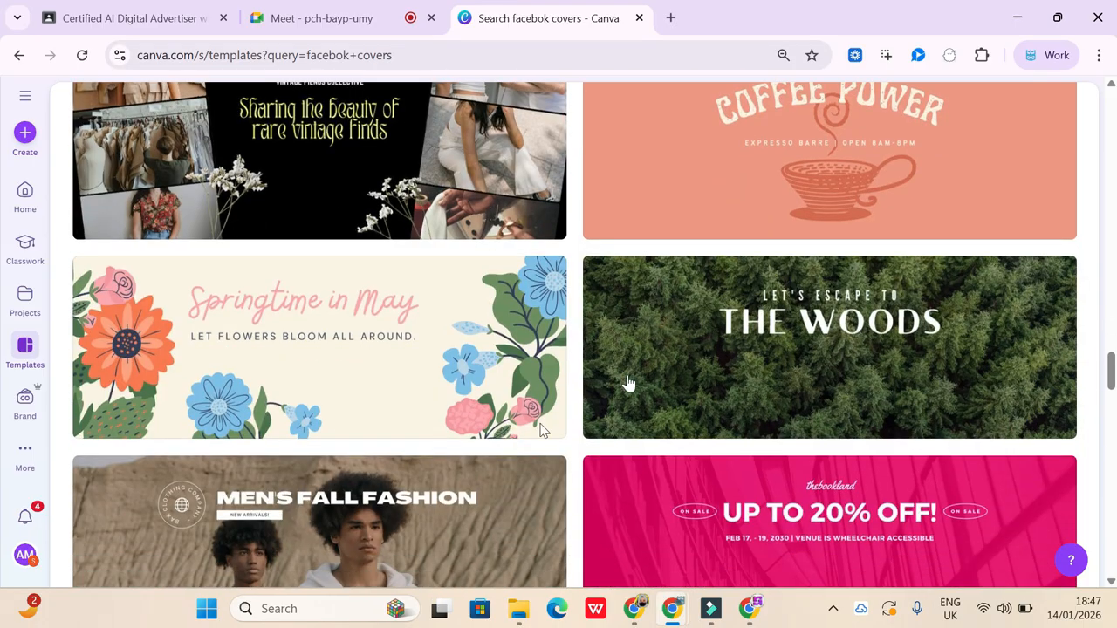
pyautogui.scroll(15, 599, 429)
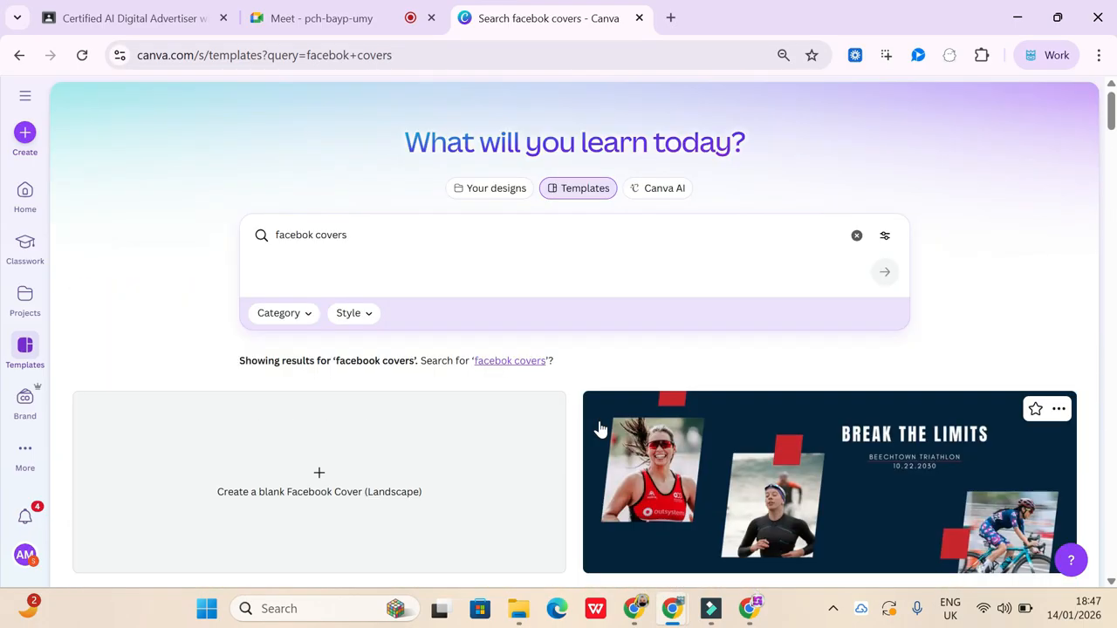
# - Switch back to the Facebook Page setup, accept the Page images and skip connecting WhatsApp
pyautogui.click(640, 611)
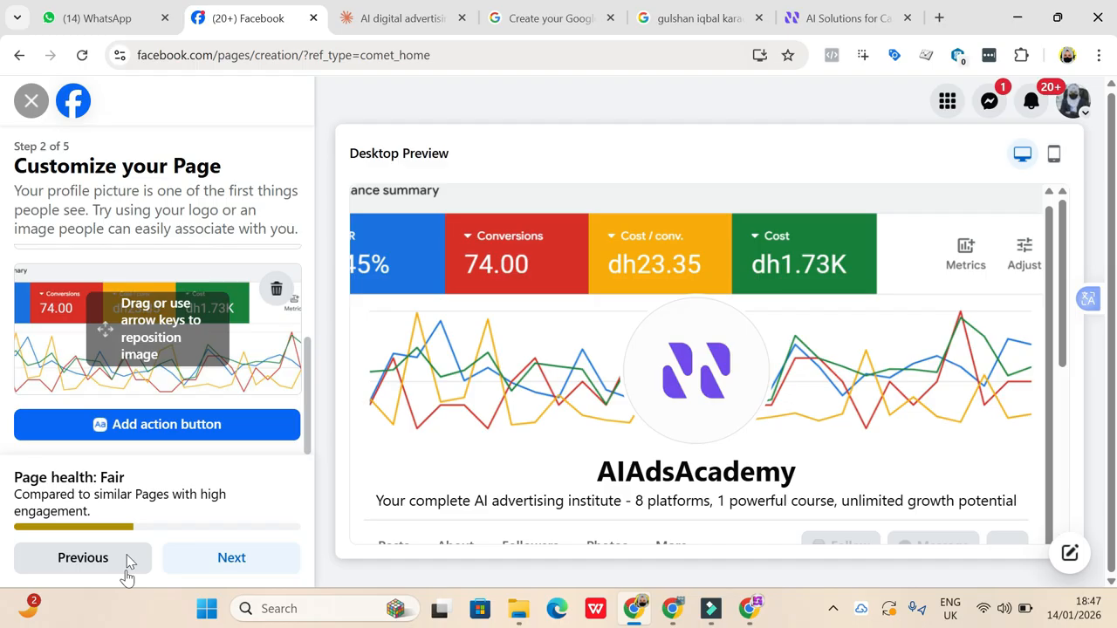
pyautogui.click(244, 552)
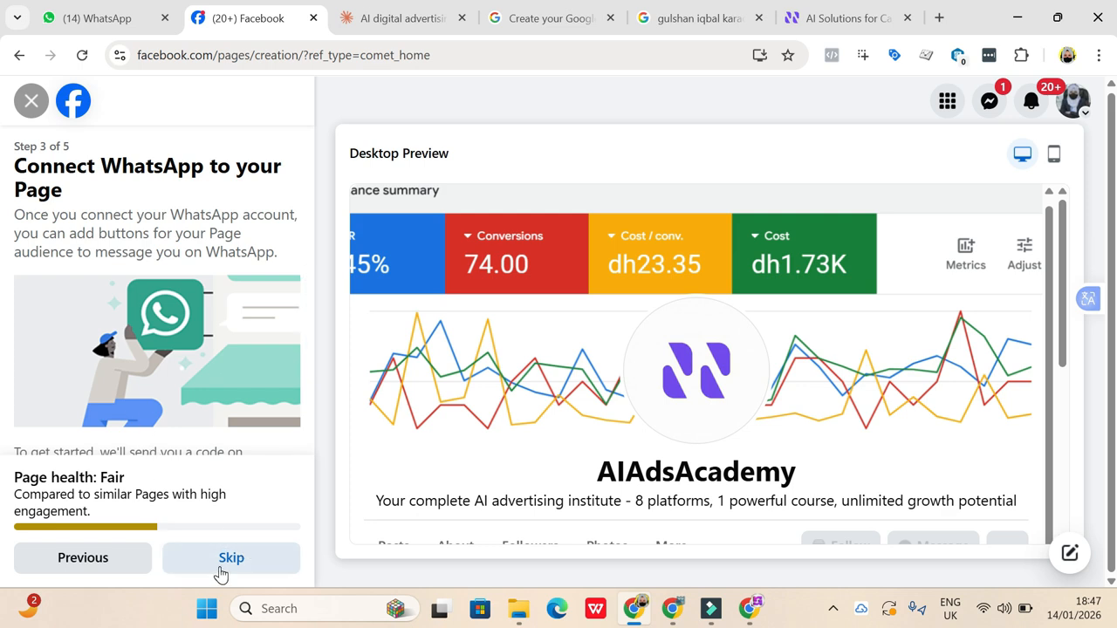
pyautogui.click(219, 573)
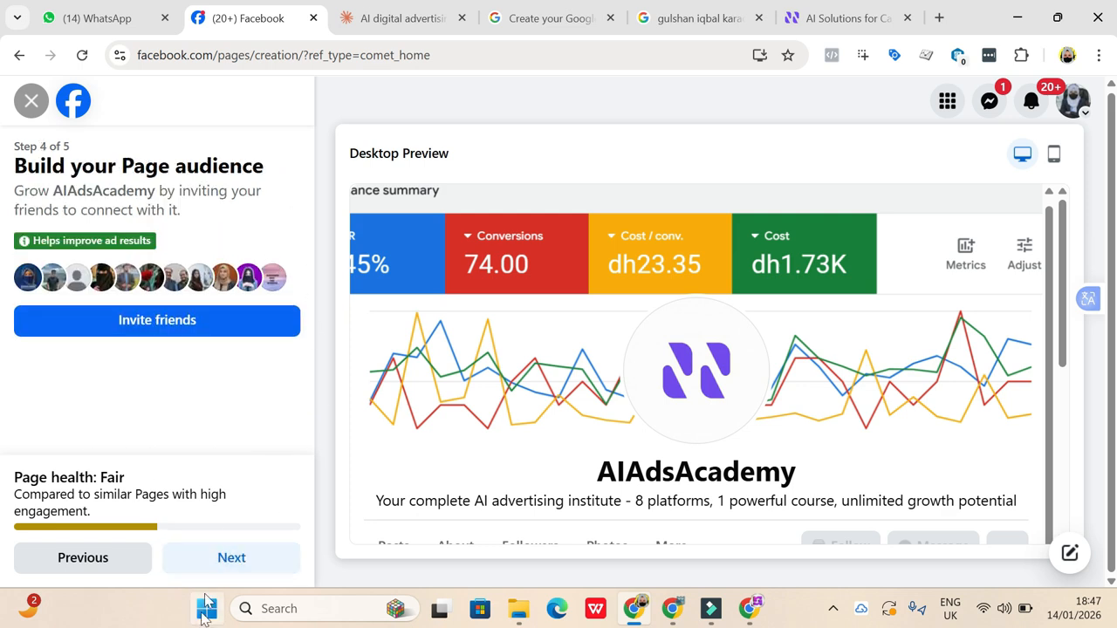
# - Pass the audience-building stage without inviting friends, complete the Page setup, and view the new Page's Intro section
pyautogui.click(228, 568)
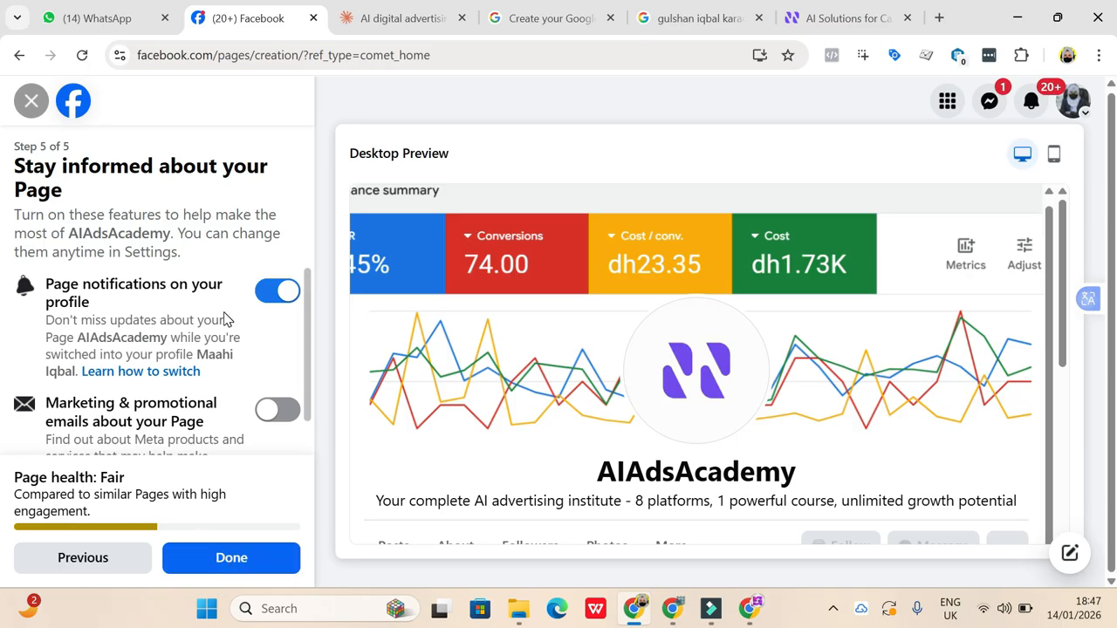
pyautogui.scroll(-1, 225, 319)
pyautogui.click(212, 572)
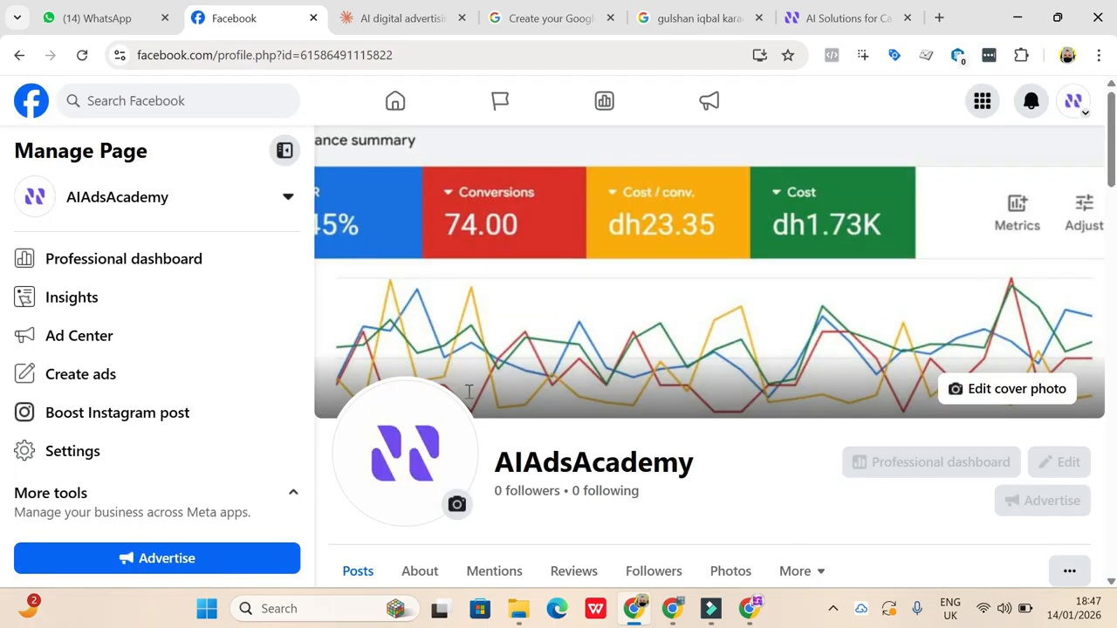
pyautogui.scroll(-5, 694, 425)
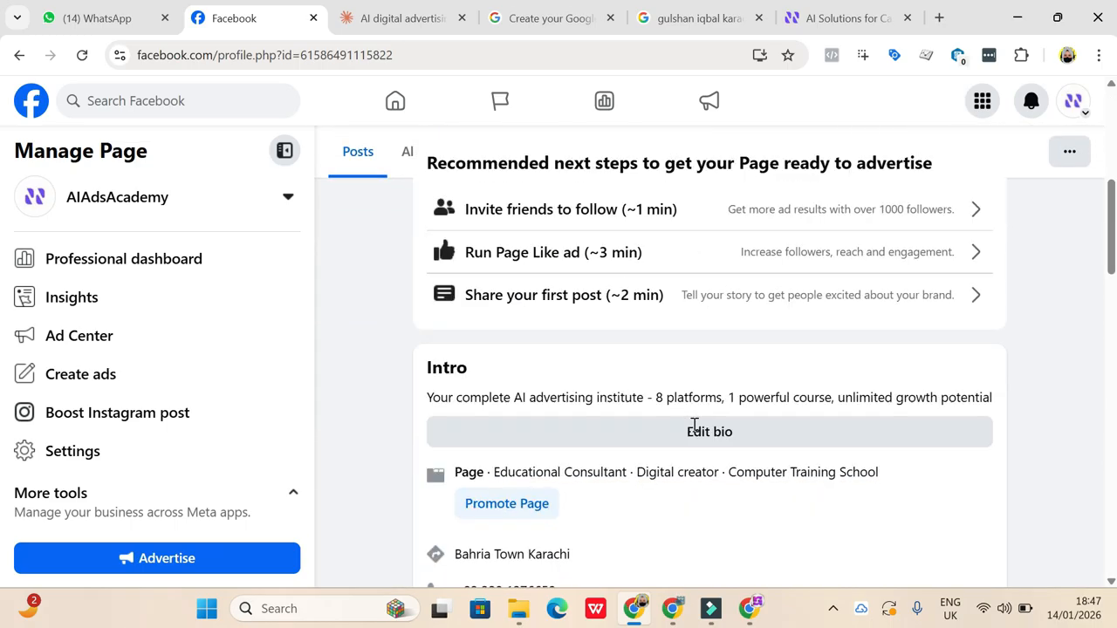
# - Open the AIAdsAcademy profile from the account menu and dismiss the profile-switch notice
pyautogui.scroll(5, 694, 428)
pyautogui.click(1075, 103)
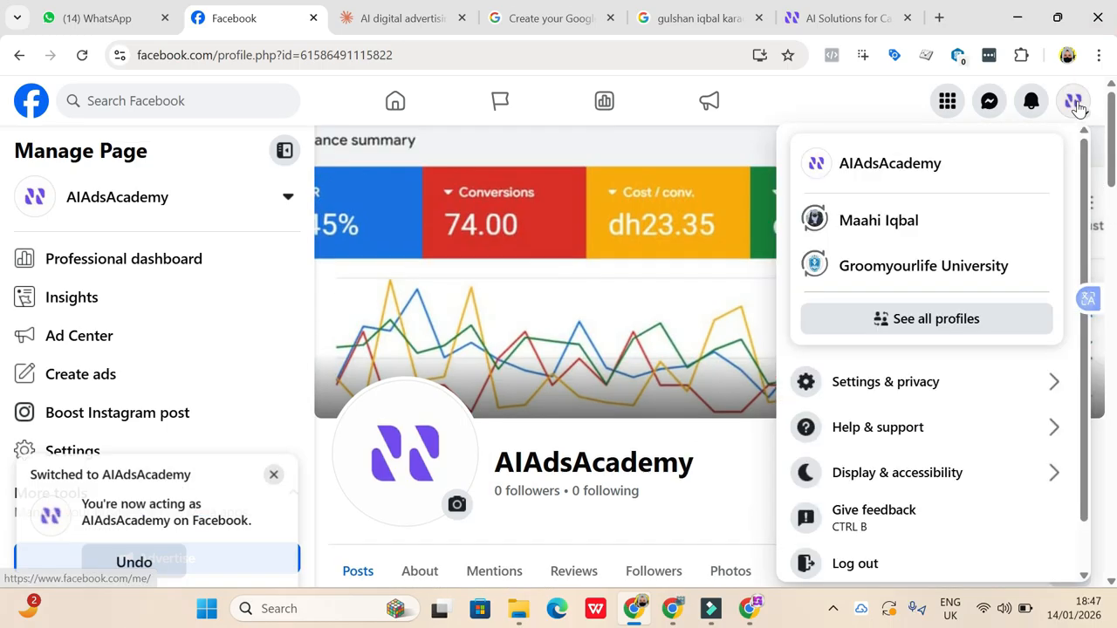
pyautogui.click(878, 174)
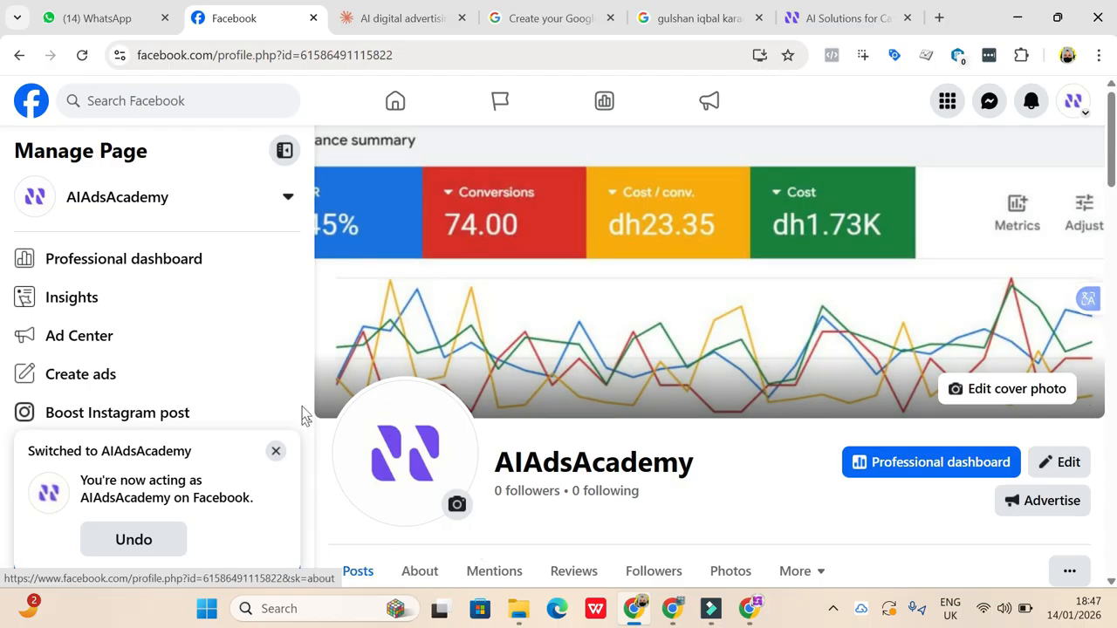
pyautogui.click(276, 452)
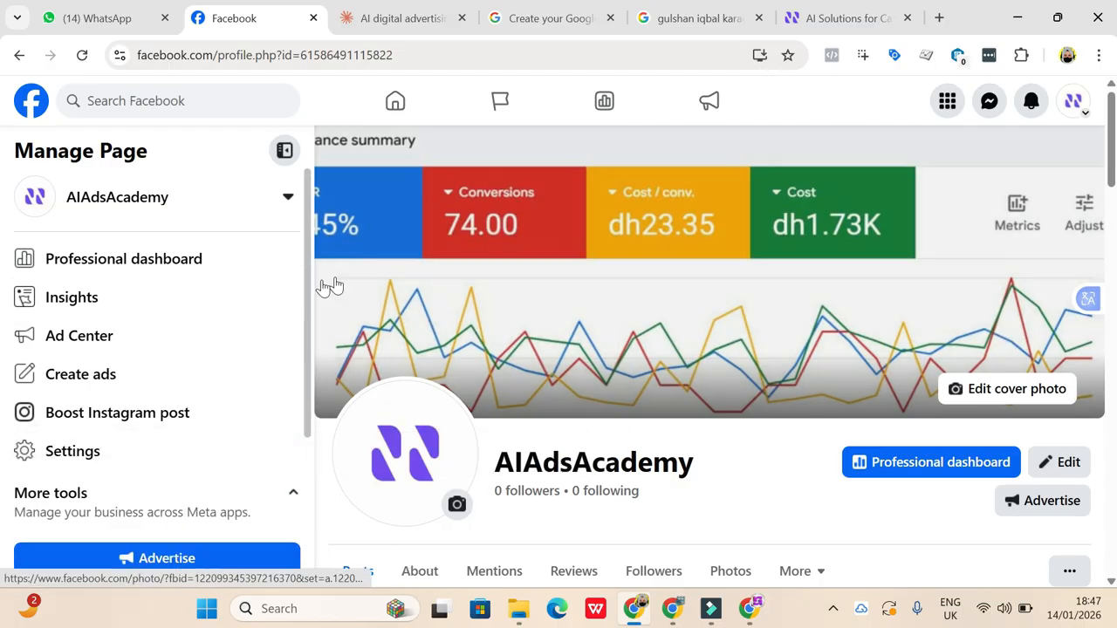
# - View the Page's cover photo at full size, close it, and look over the Intro and Photos sections
pyautogui.click(469, 163)
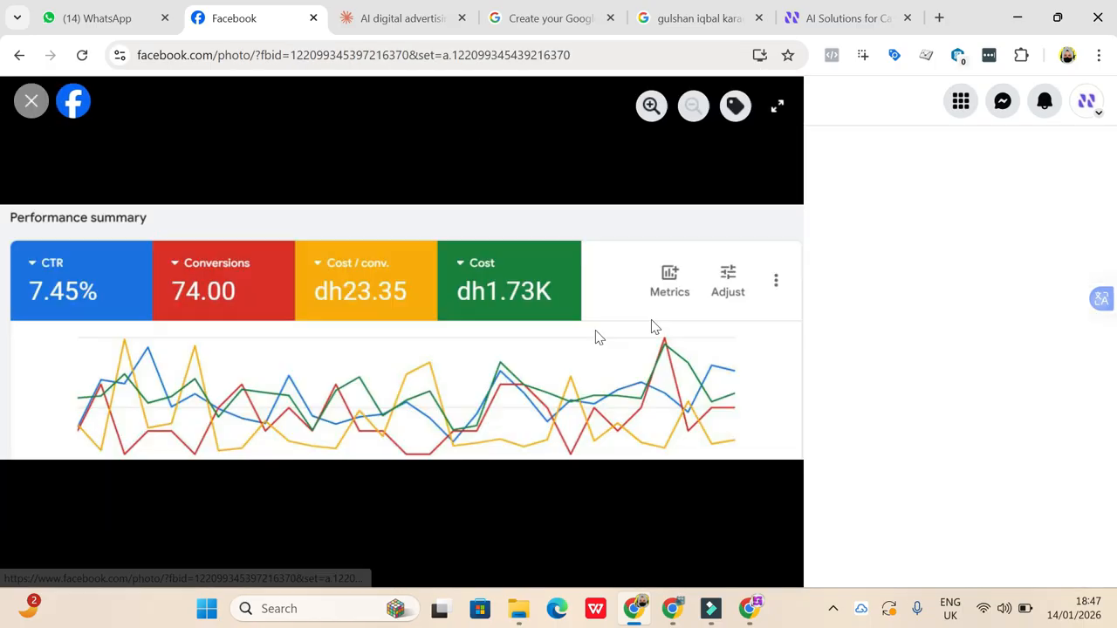
pyautogui.click(32, 101)
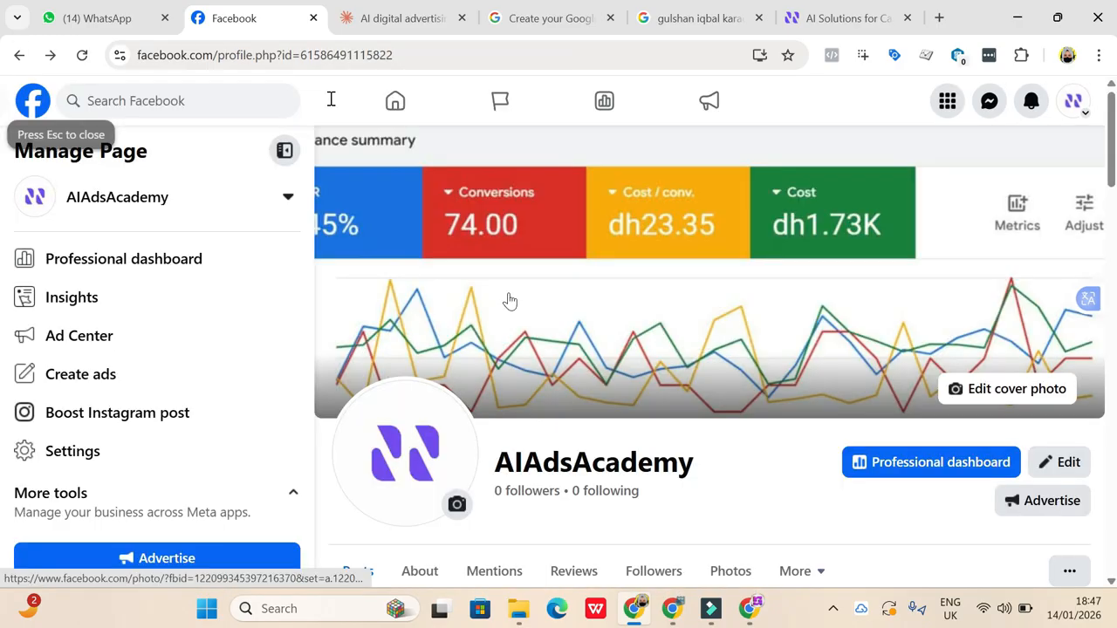
pyautogui.scroll(-5, 657, 454)
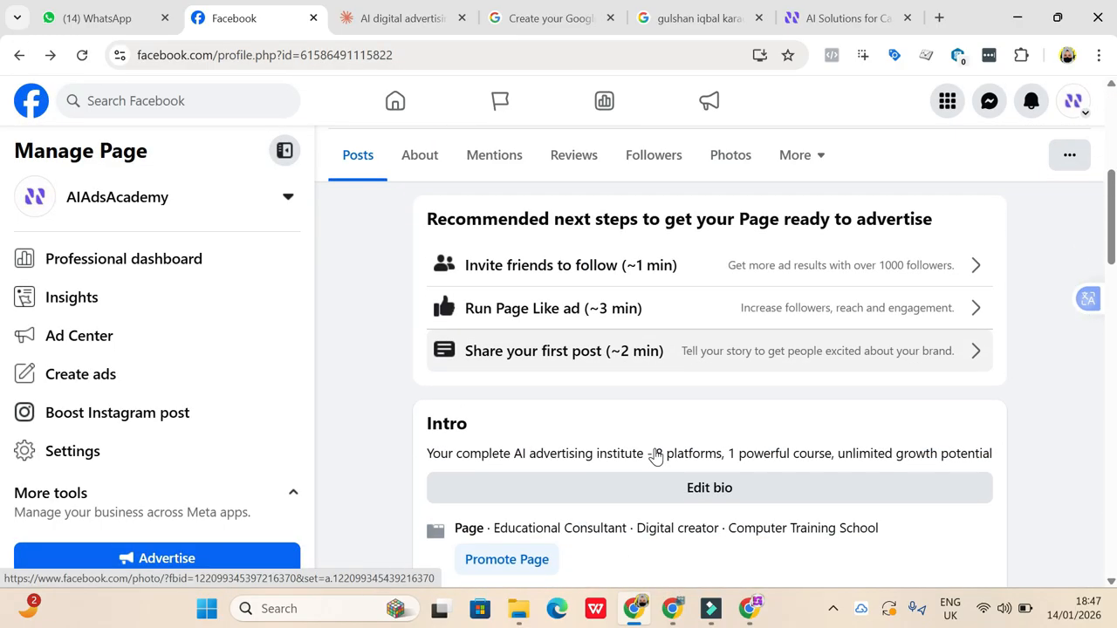
pyautogui.scroll(-3, 656, 455)
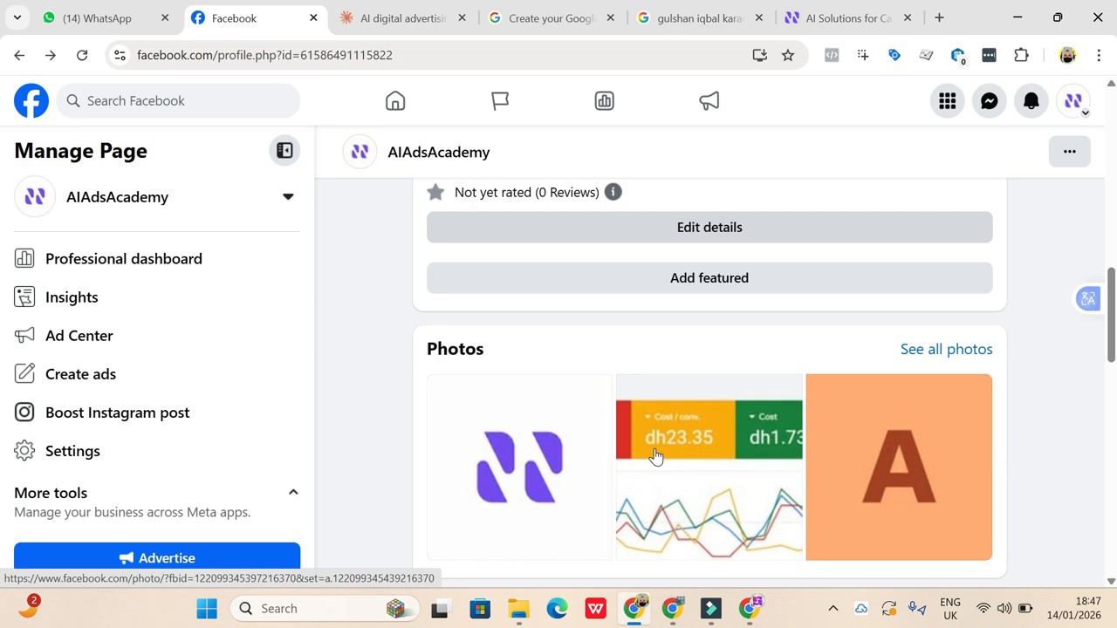
# - Open the Page's details for editing, go on to updating the full information, and review the contact info and website and social link sections
pyautogui.scroll(1, 710, 319)
pyautogui.click(716, 354)
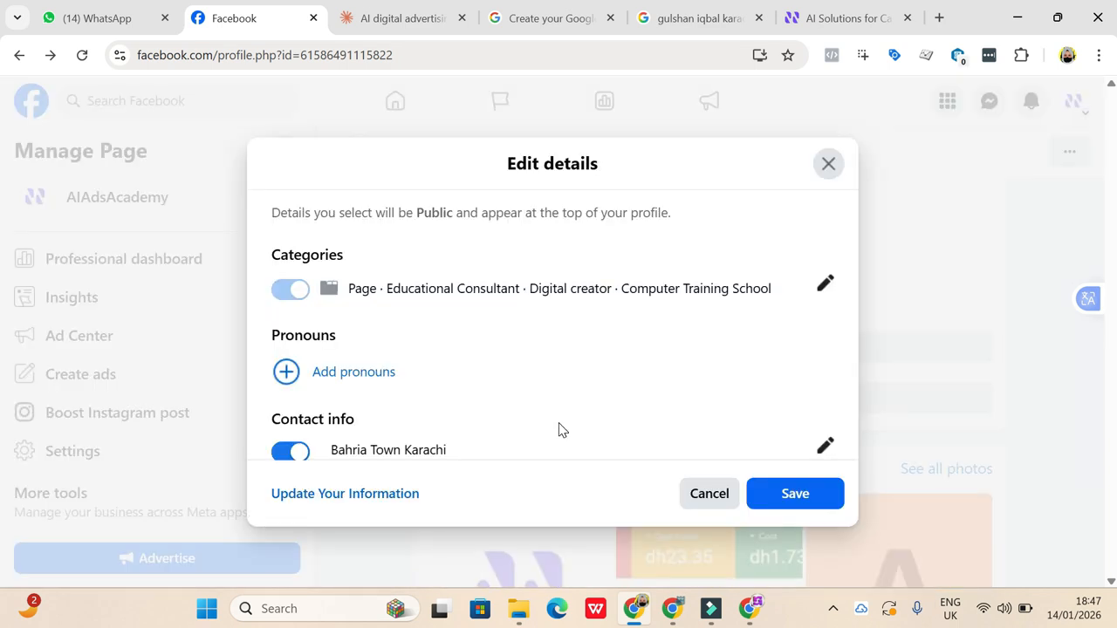
pyautogui.click(386, 495)
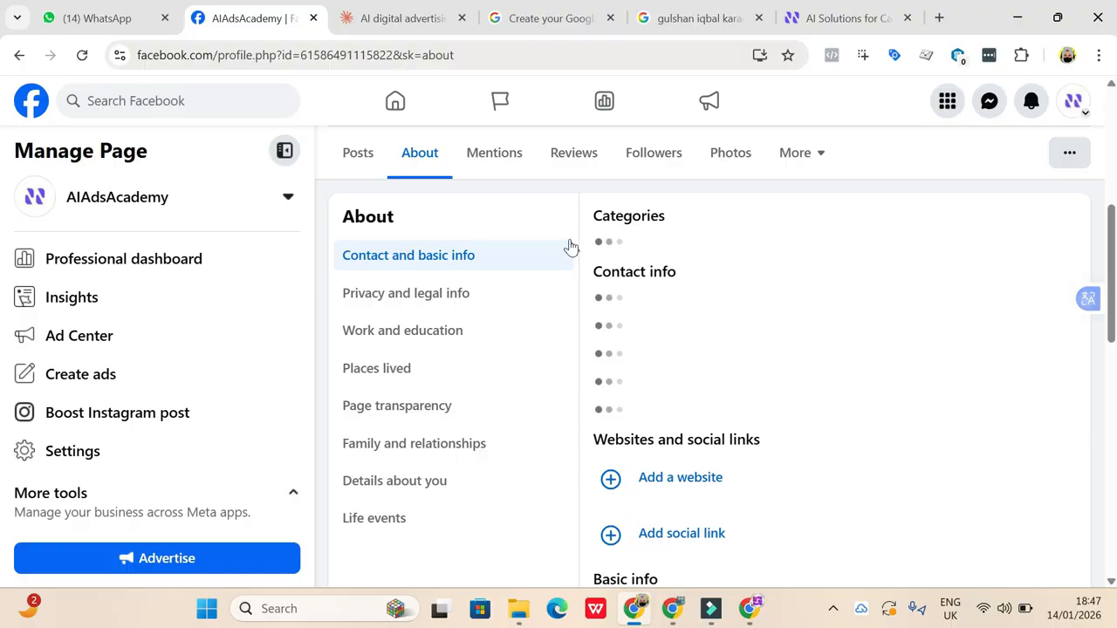
pyautogui.scroll(-1, 692, 381)
pyautogui.scroll(1, 692, 382)
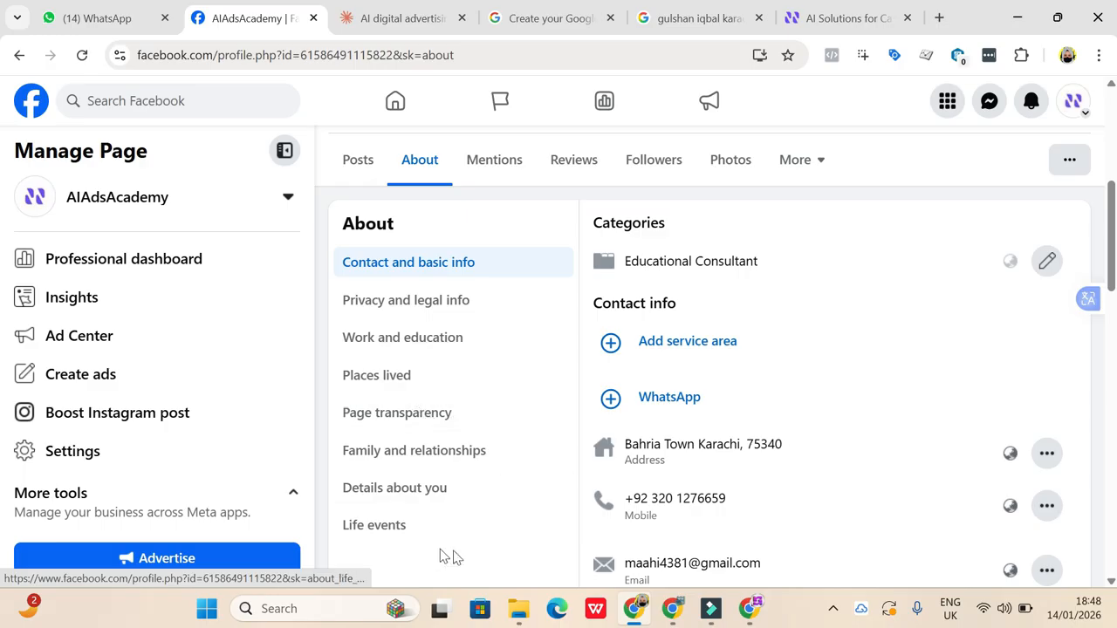
pyautogui.scroll(-1, 692, 437)
pyautogui.scroll(-2, 691, 439)
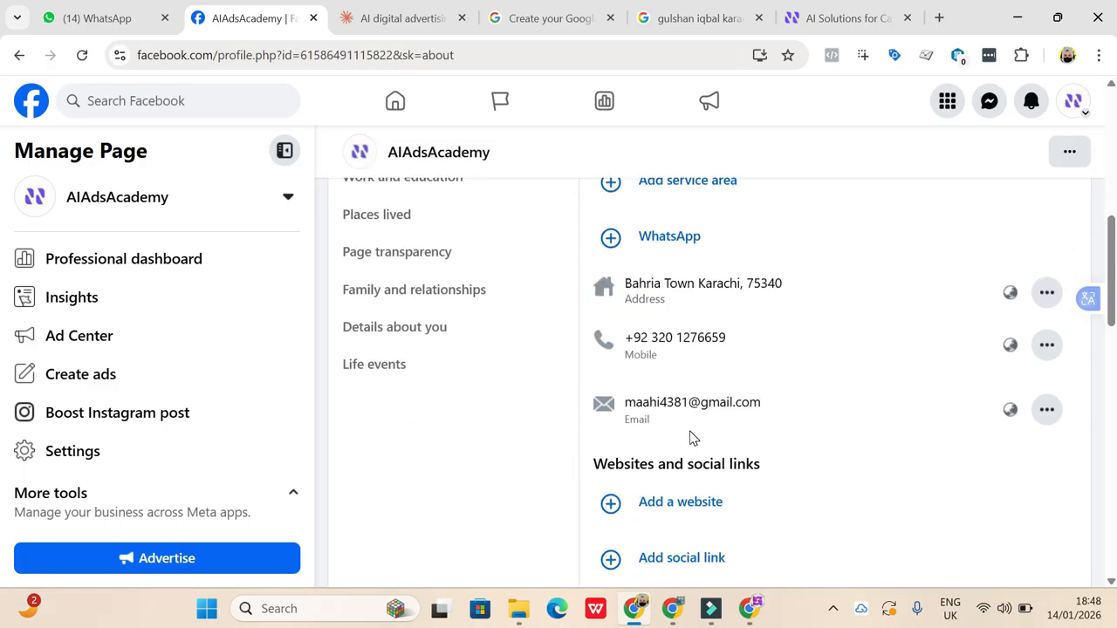
pyautogui.scroll(-2, 784, 534)
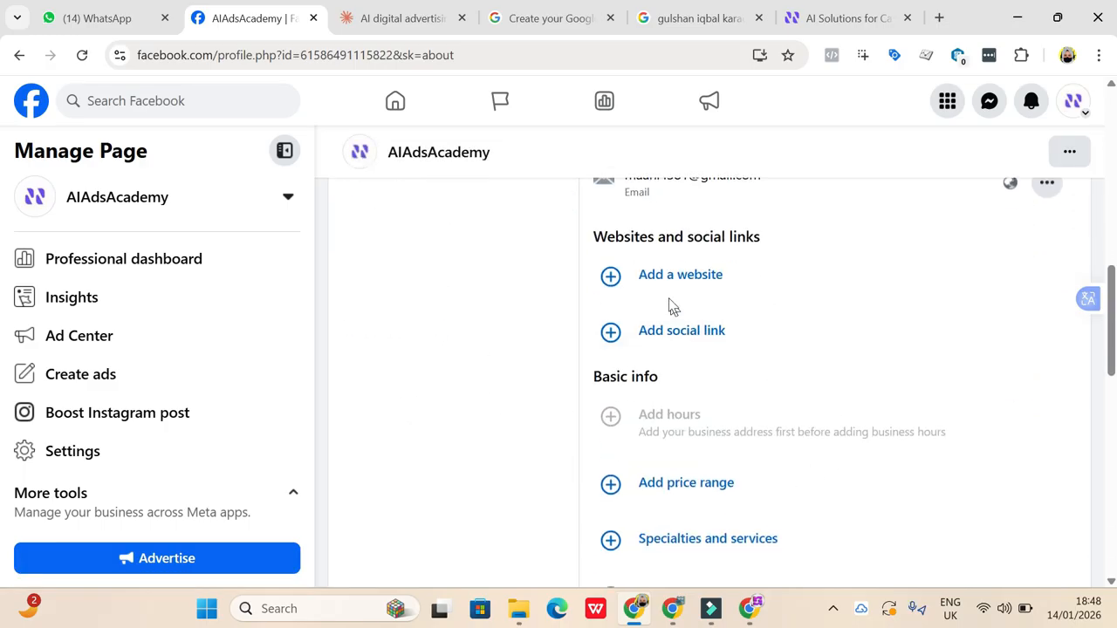
# - Try adding social link entries to the Page, with extra rows set to Instagram, YouTube and TikTok
pyautogui.click(694, 330)
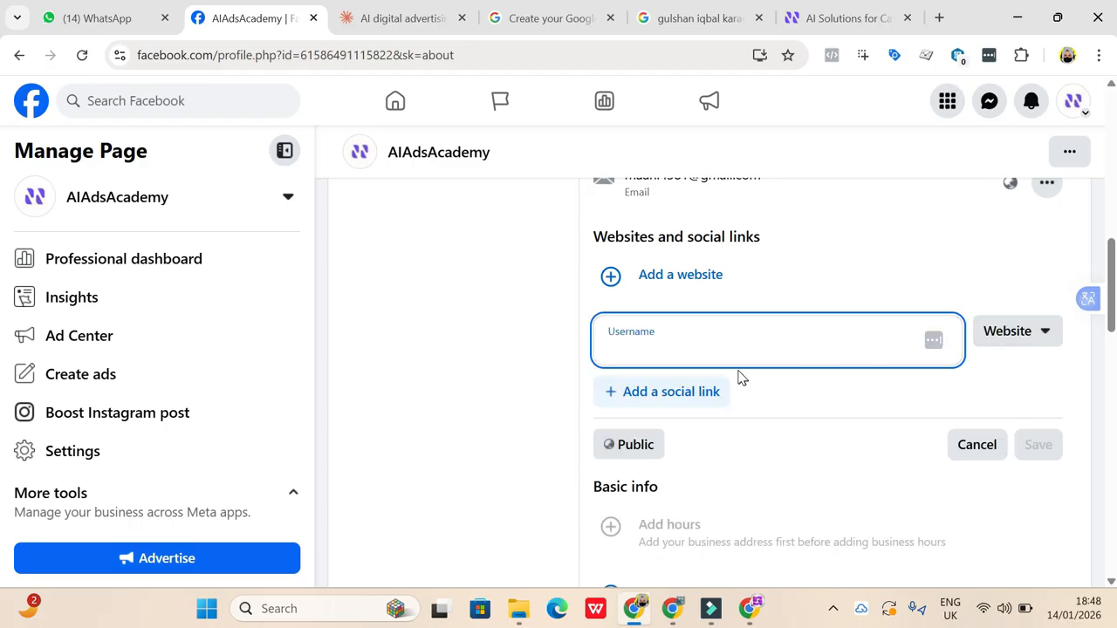
pyautogui.click(704, 397)
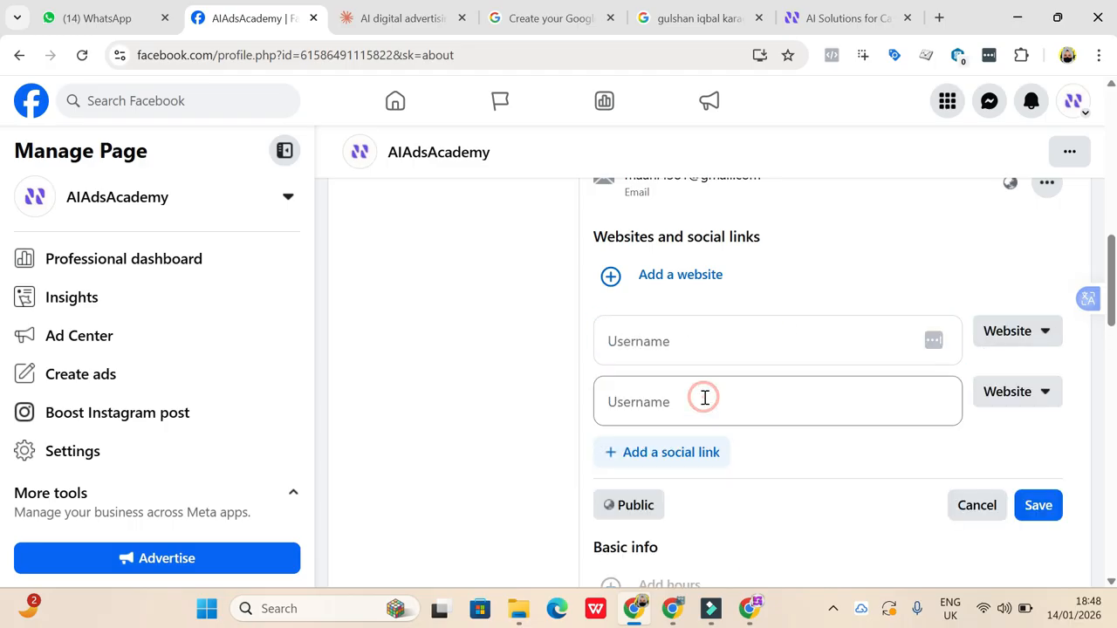
pyautogui.click(1013, 392)
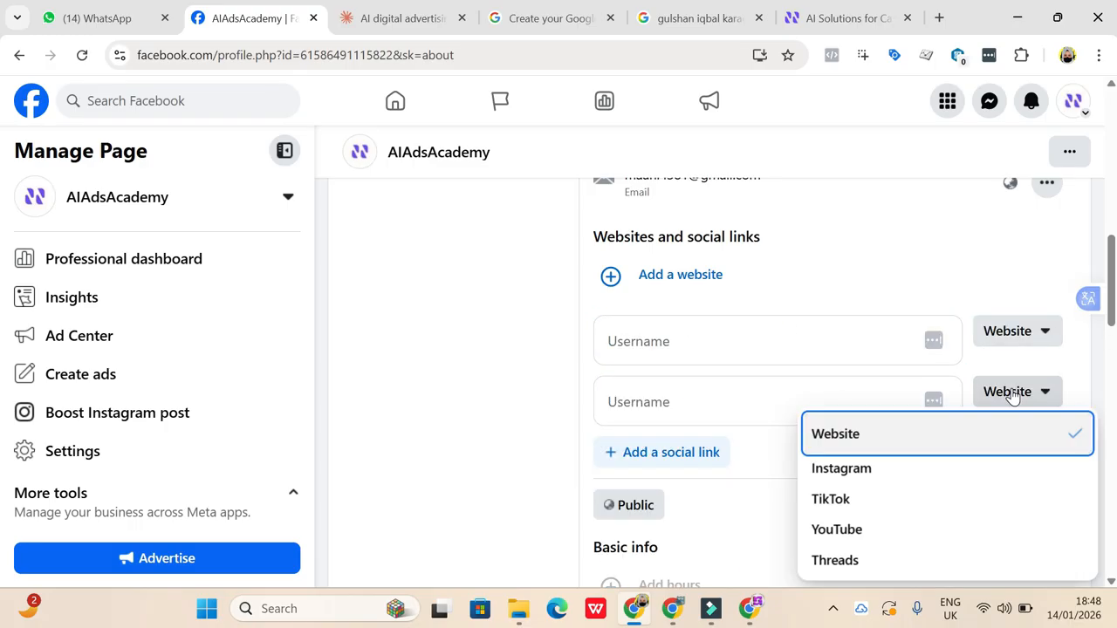
pyautogui.click(860, 468)
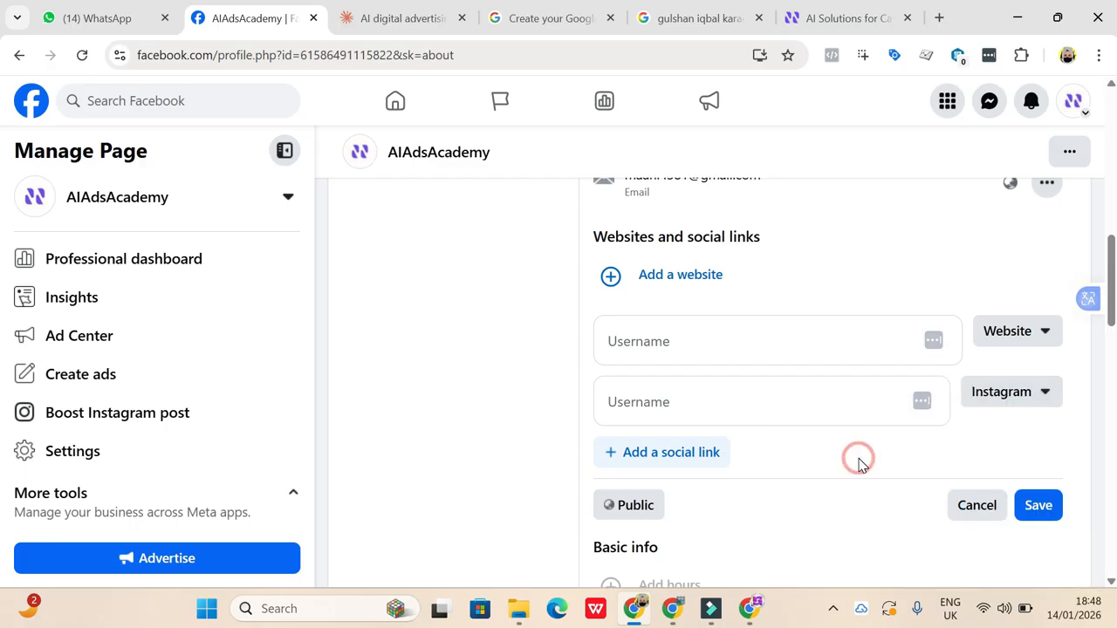
pyautogui.click(685, 456)
pyautogui.click(1002, 465)
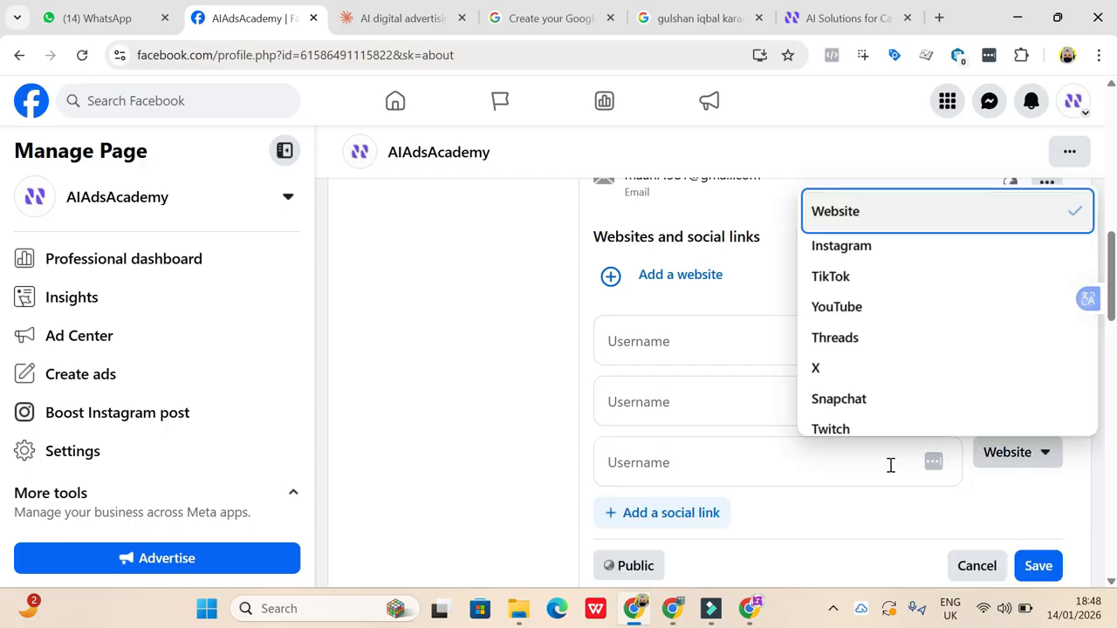
pyautogui.click(854, 310)
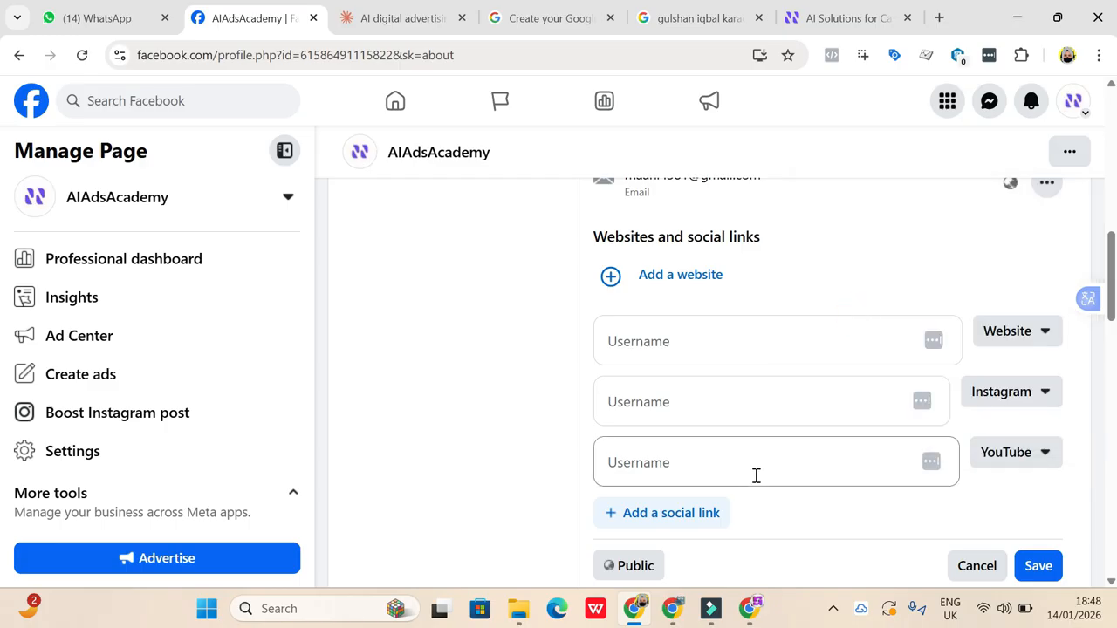
pyautogui.click(705, 512)
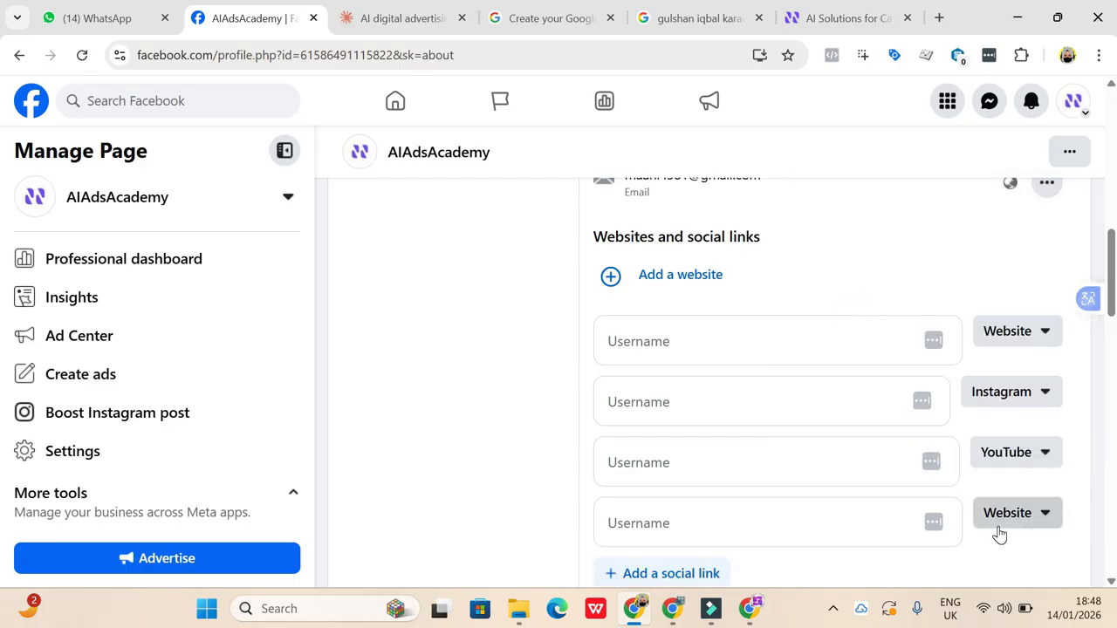
pyautogui.click(999, 530)
pyautogui.click(899, 289)
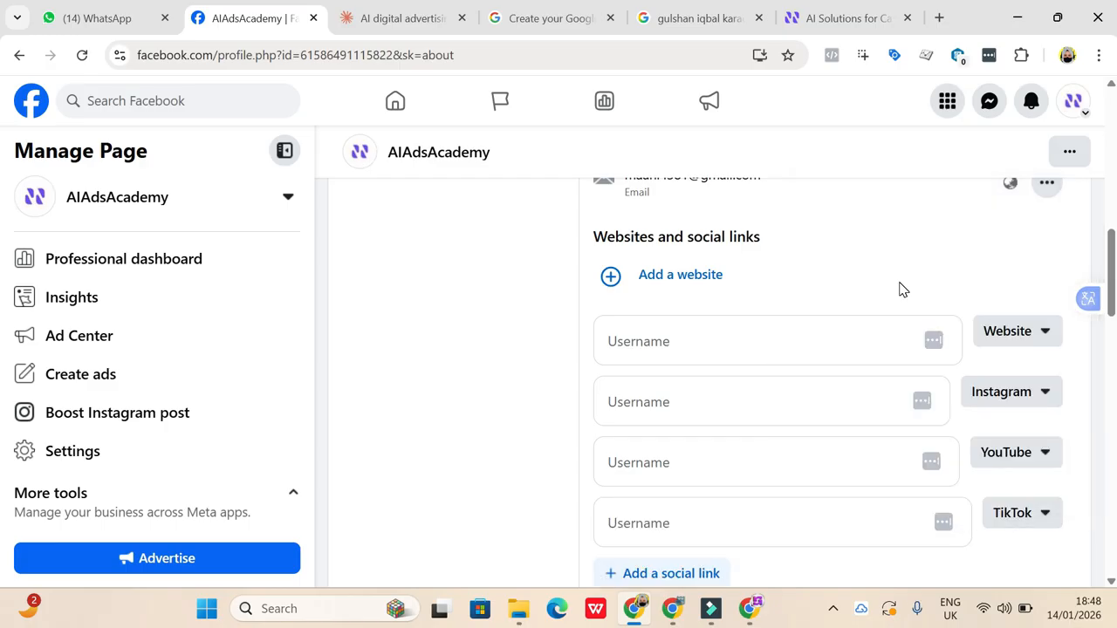
# - Examine the Page's basic info options, contact details and other About categories
pyautogui.scroll(-5, 800, 442)
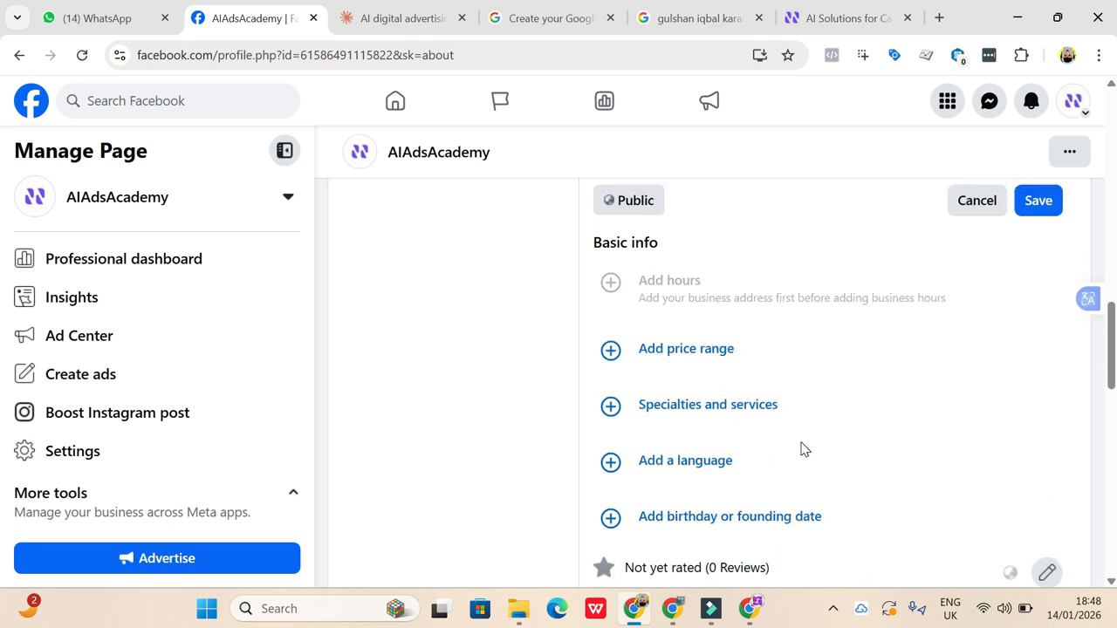
pyautogui.scroll(-1, 763, 414)
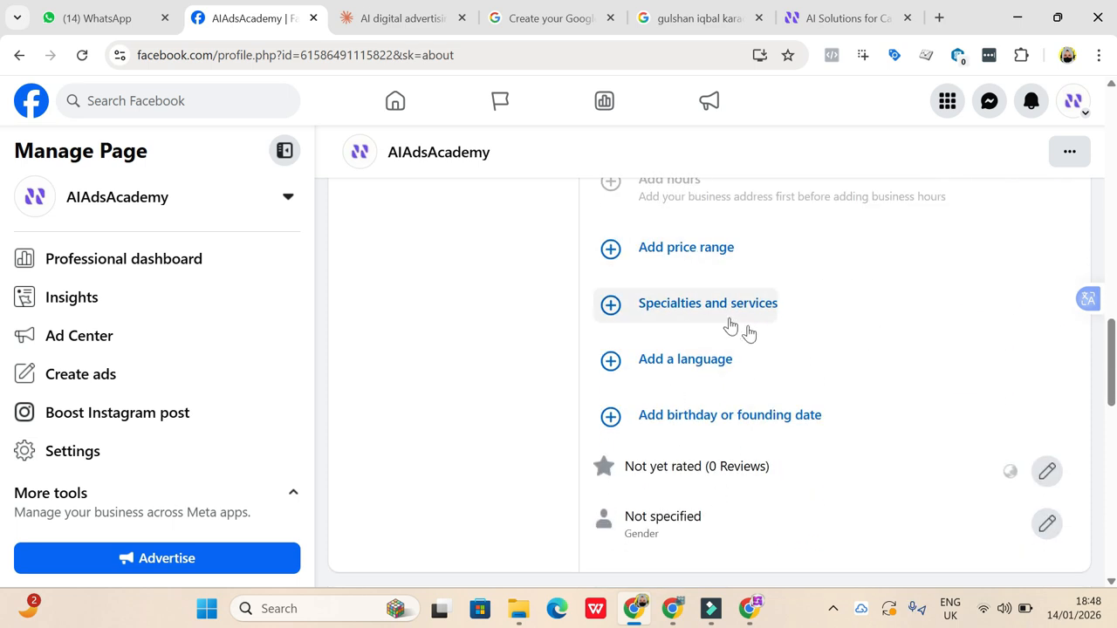
pyautogui.scroll(4, 733, 442)
pyautogui.scroll(7, 730, 437)
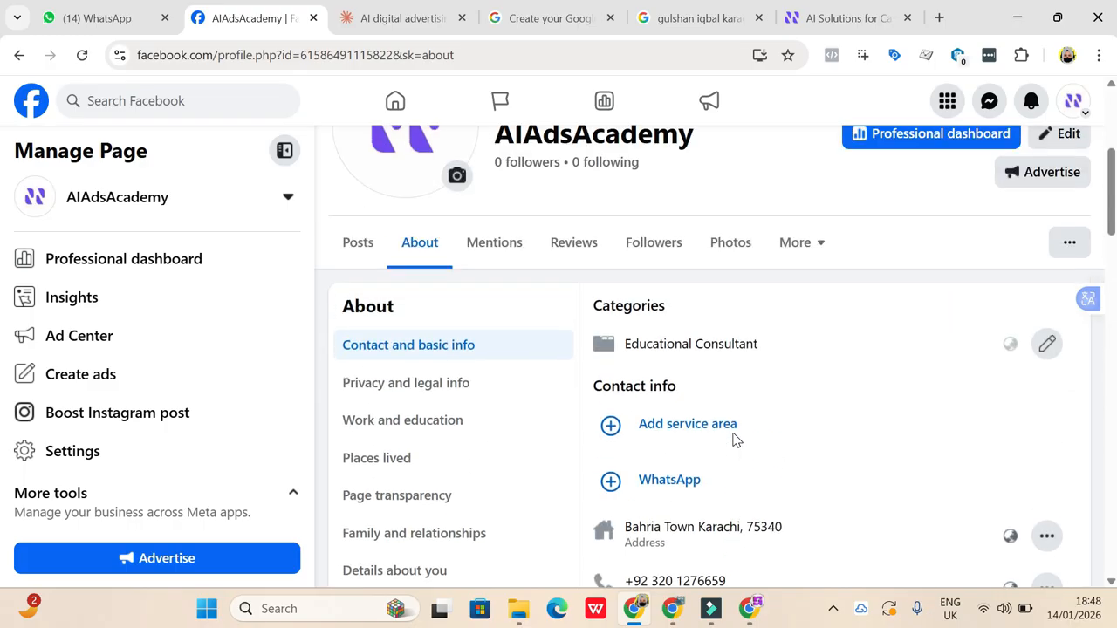
pyautogui.scroll(-4, 731, 436)
pyautogui.scroll(5, 707, 271)
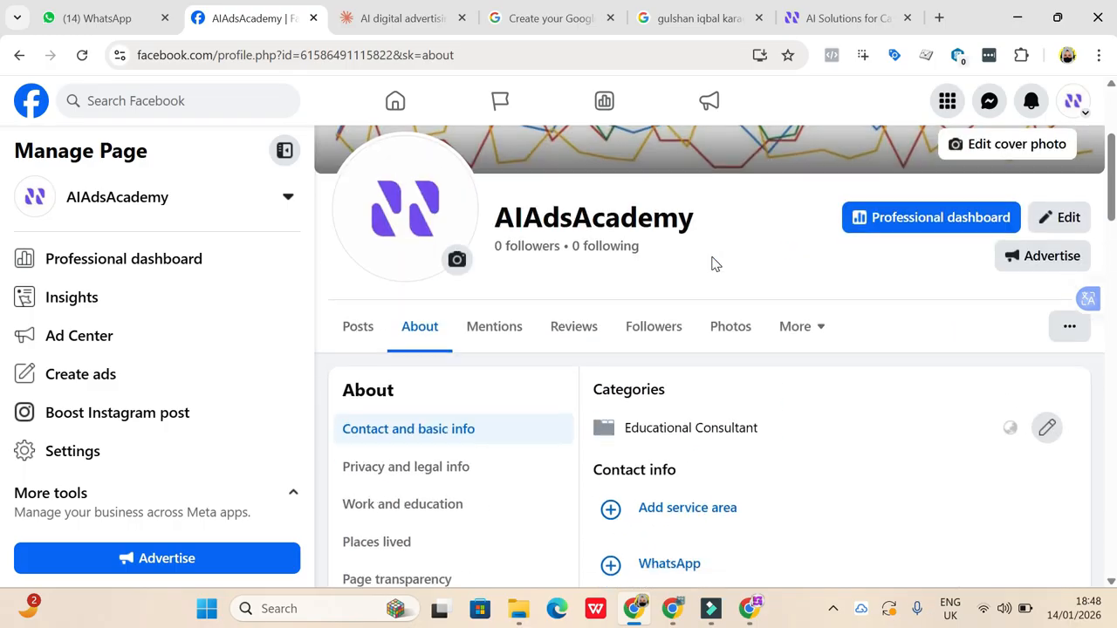
pyautogui.scroll(-3, 691, 429)
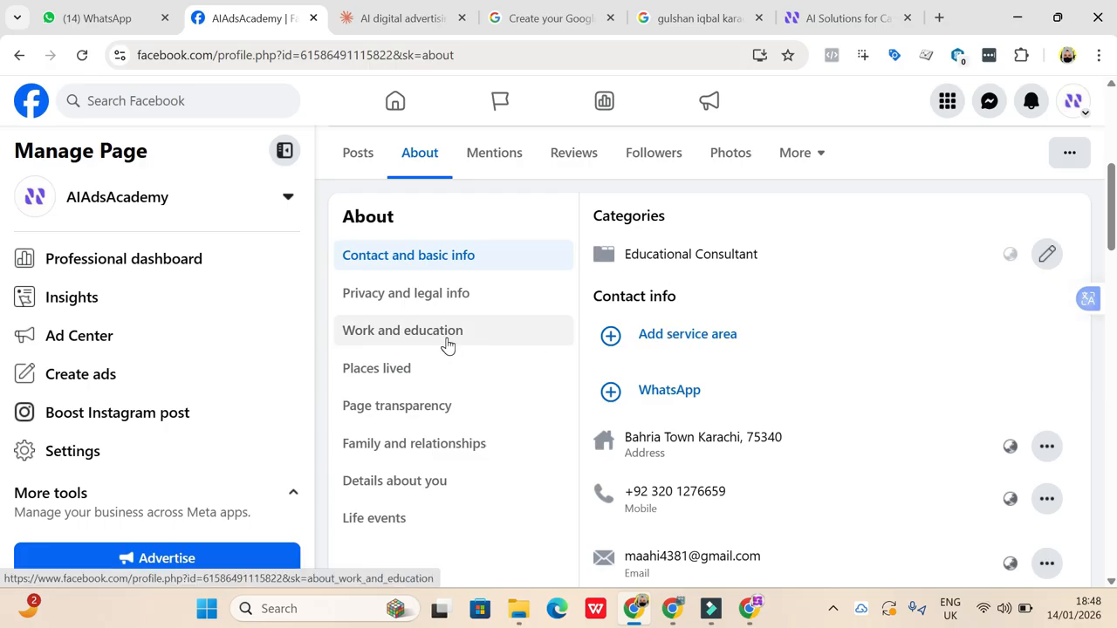
pyautogui.scroll(5, 791, 306)
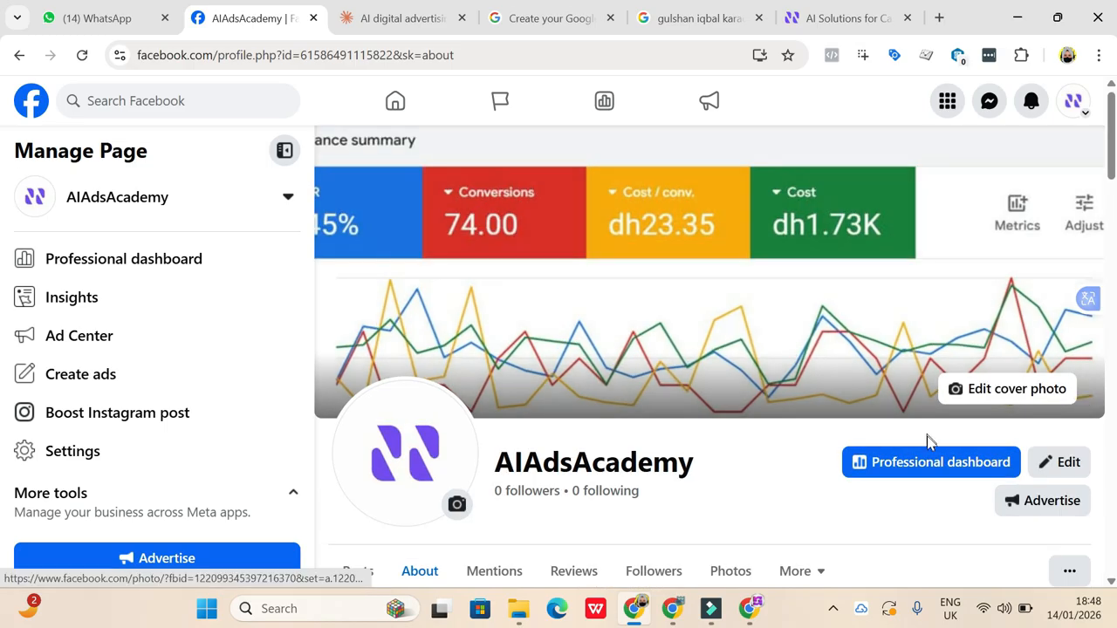
# - Open the Page's Professional dashboard, discarding the unsaved profile changes, and dismiss the views metric notice
pyautogui.click(930, 466)
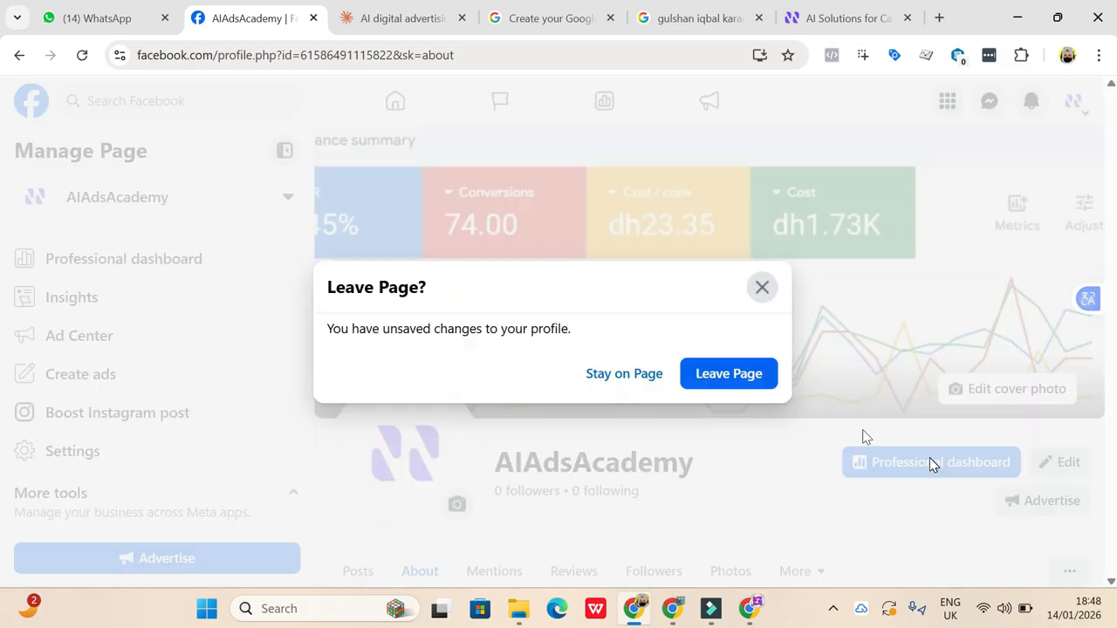
pyautogui.click(708, 377)
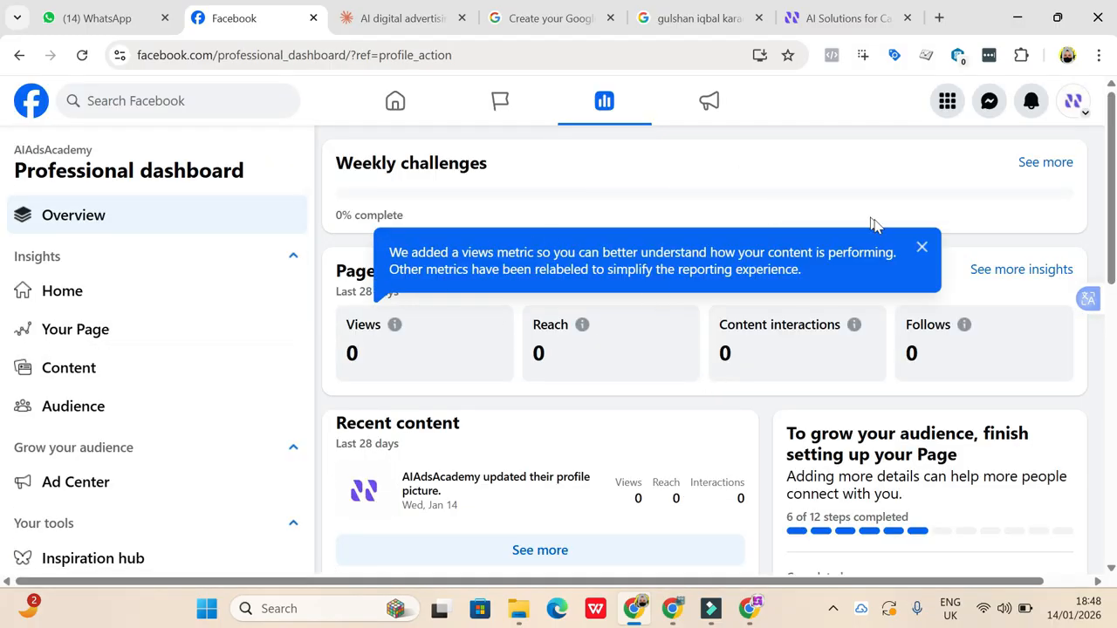
pyautogui.click(922, 250)
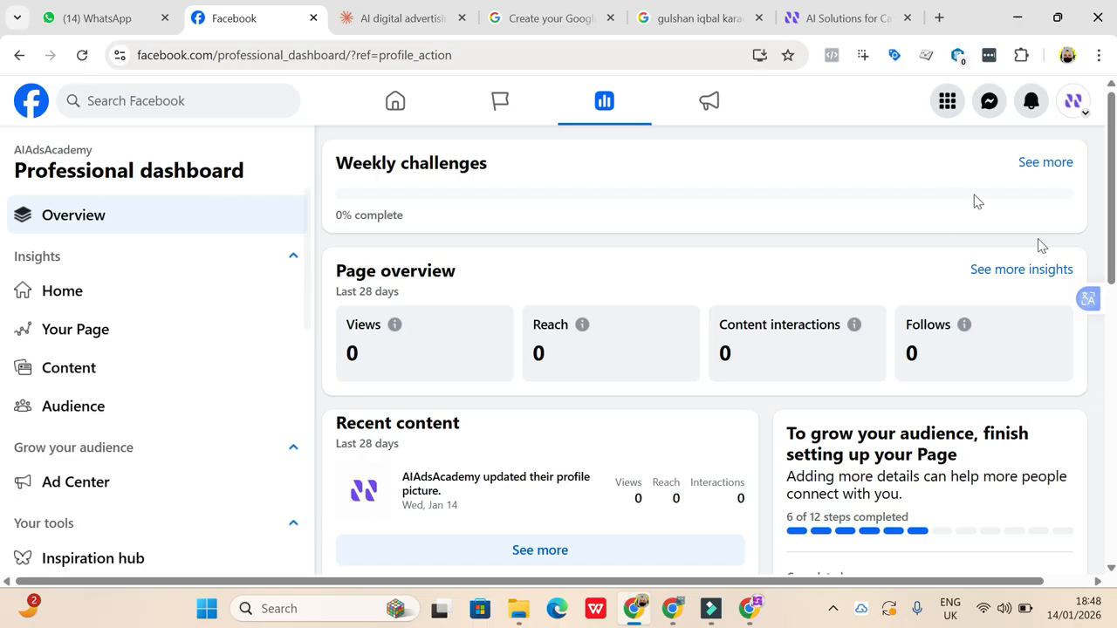
# - Review the dashboard's overview sections and available tools, and open the Your Page insights
pyautogui.scroll(-8, 609, 374)
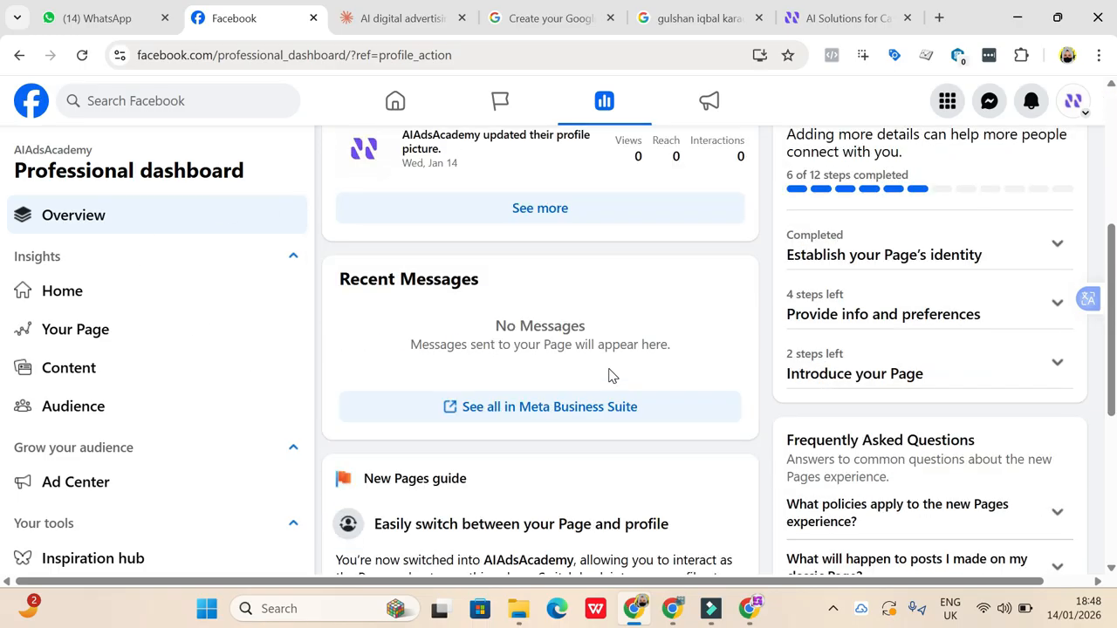
pyautogui.scroll(8, 609, 374)
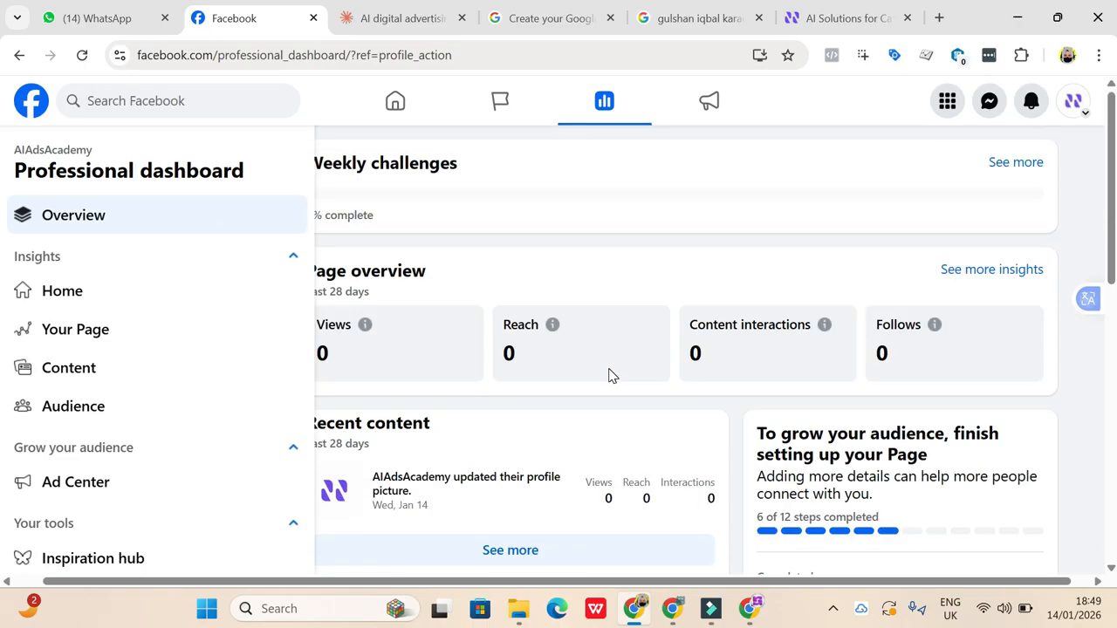
pyautogui.hscroll(-1, 576, 468)
pyautogui.scroll(-1, 576, 468)
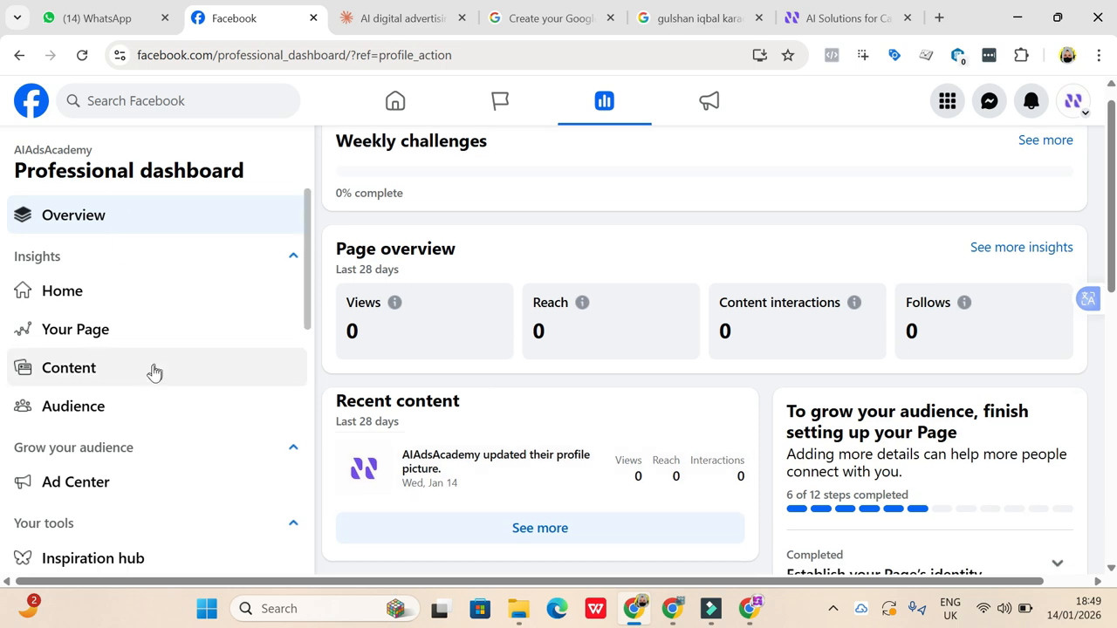
pyautogui.scroll(-5, 154, 405)
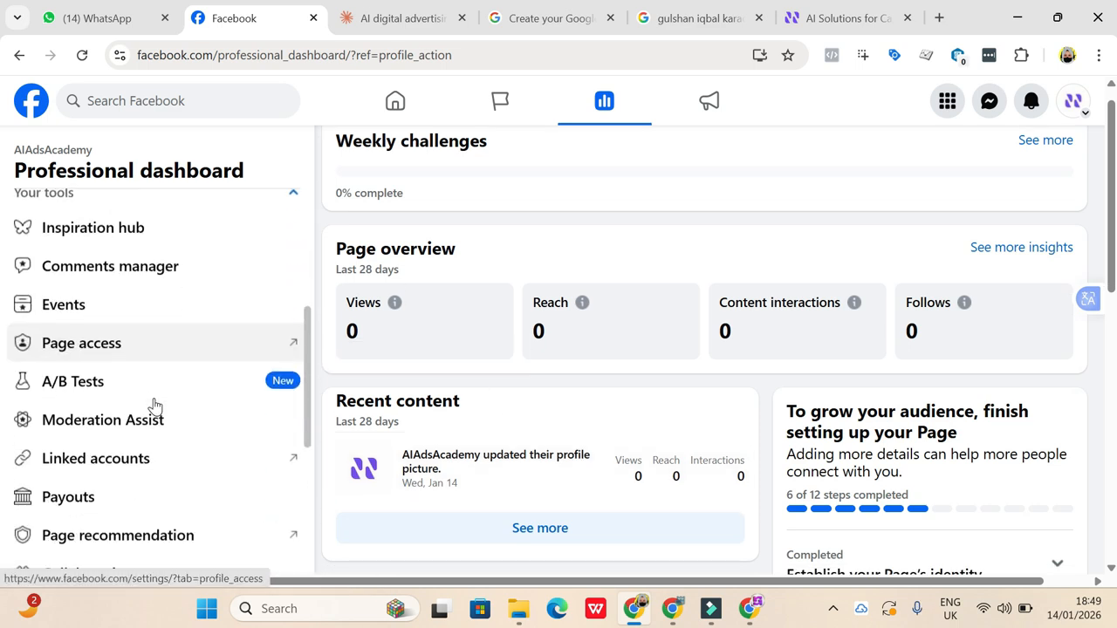
pyautogui.scroll(6, 155, 405)
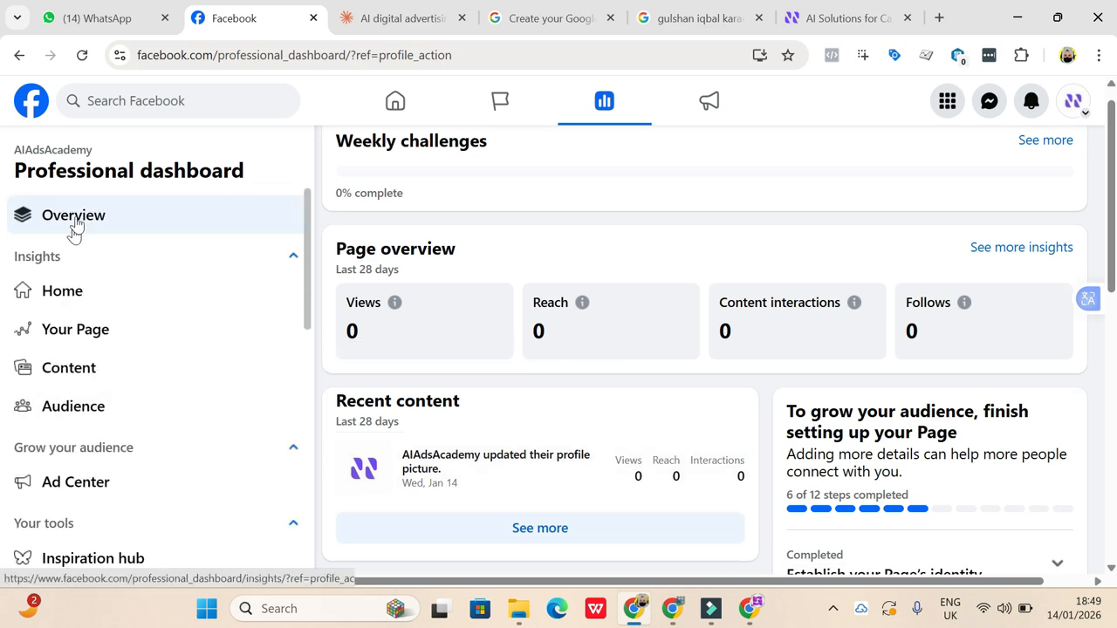
pyautogui.click(91, 332)
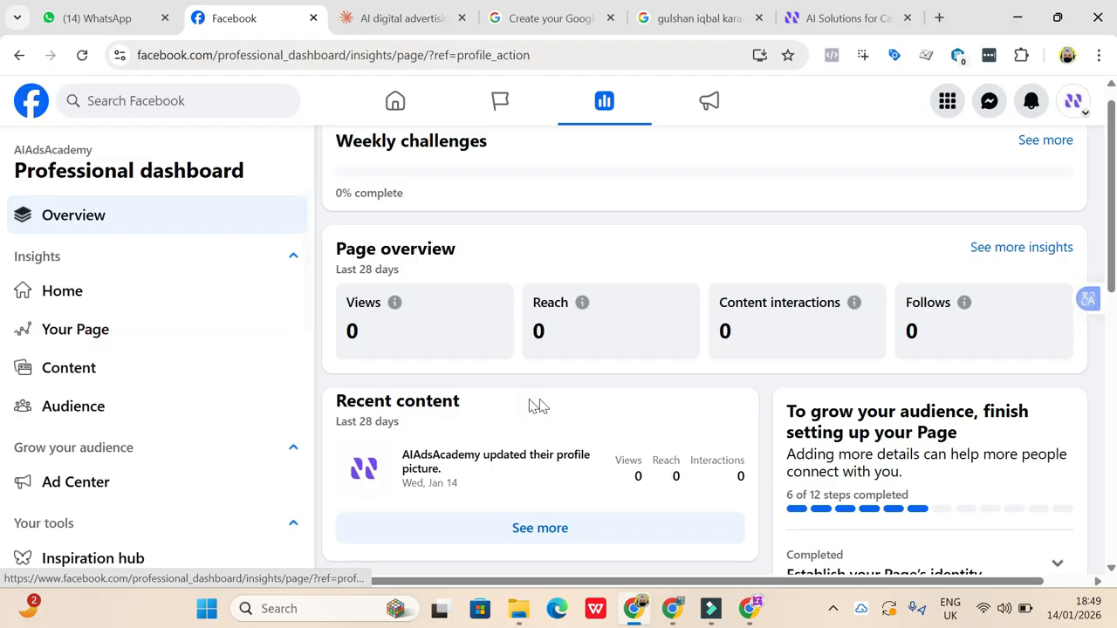
# - Examine the Page's Content and Audience insights and the tools listed in the Professional dashboard
pyautogui.click(132, 365)
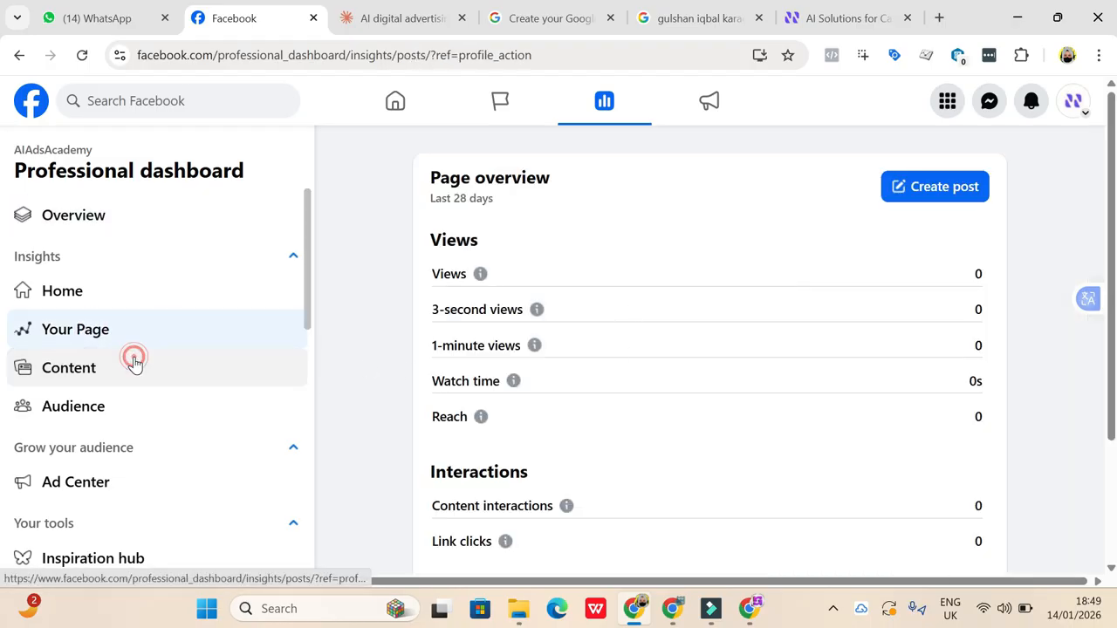
pyautogui.scroll(-2, 711, 382)
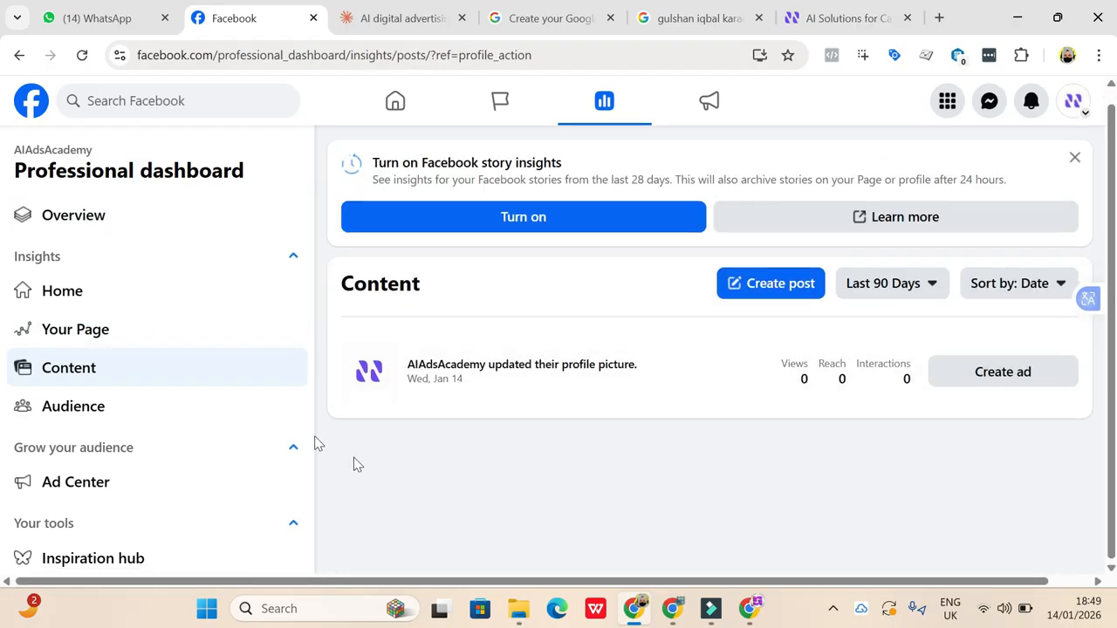
pyautogui.click(194, 412)
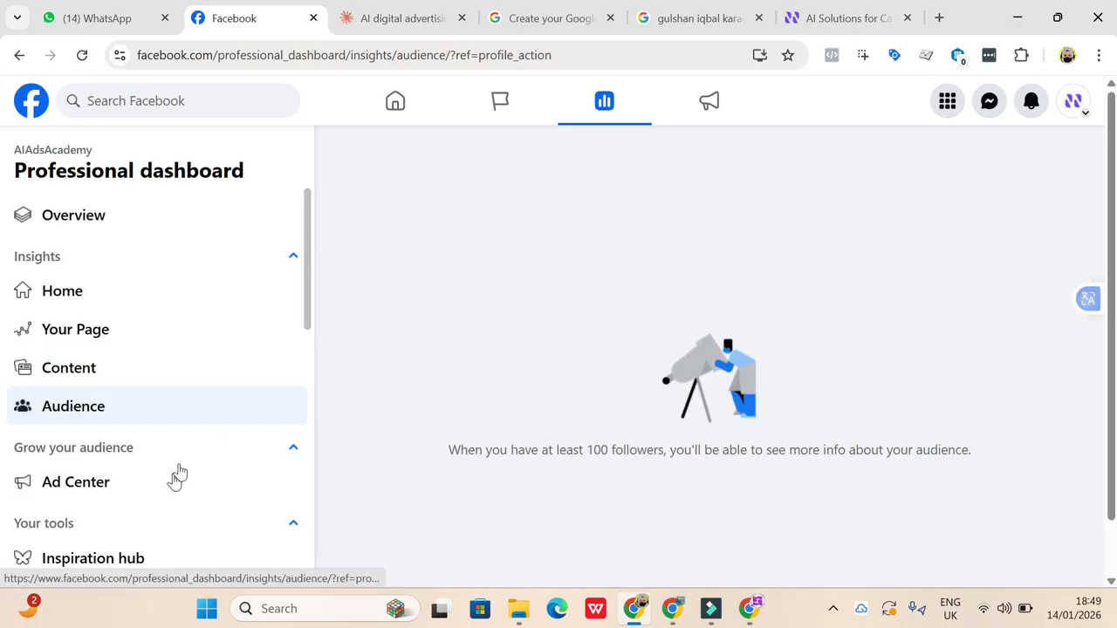
pyautogui.scroll(-3, 179, 469)
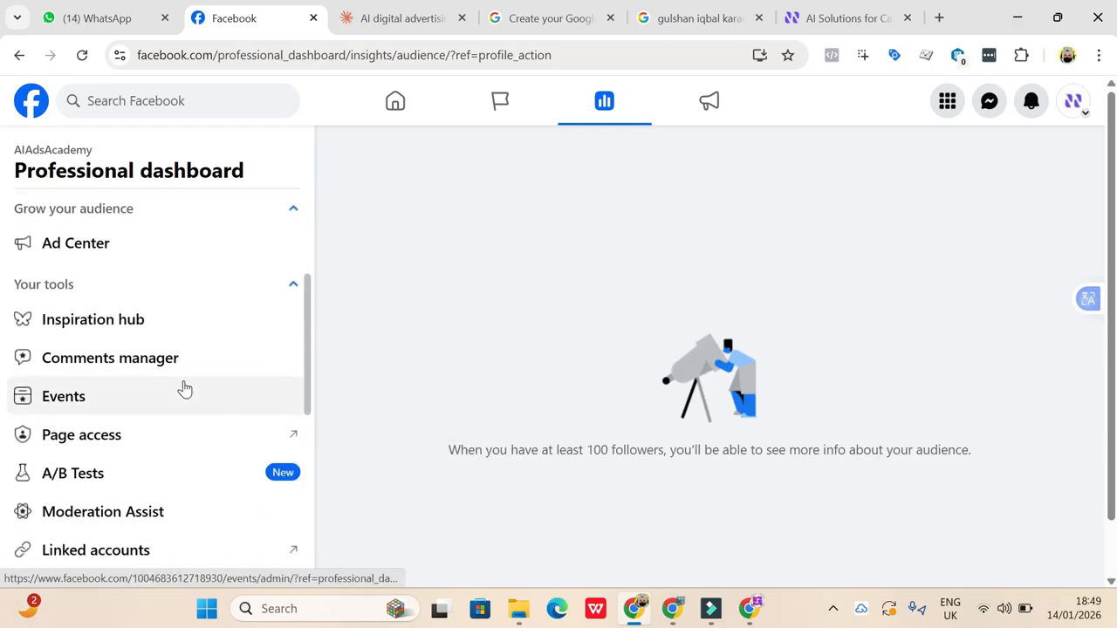
pyautogui.scroll(-2, 183, 389)
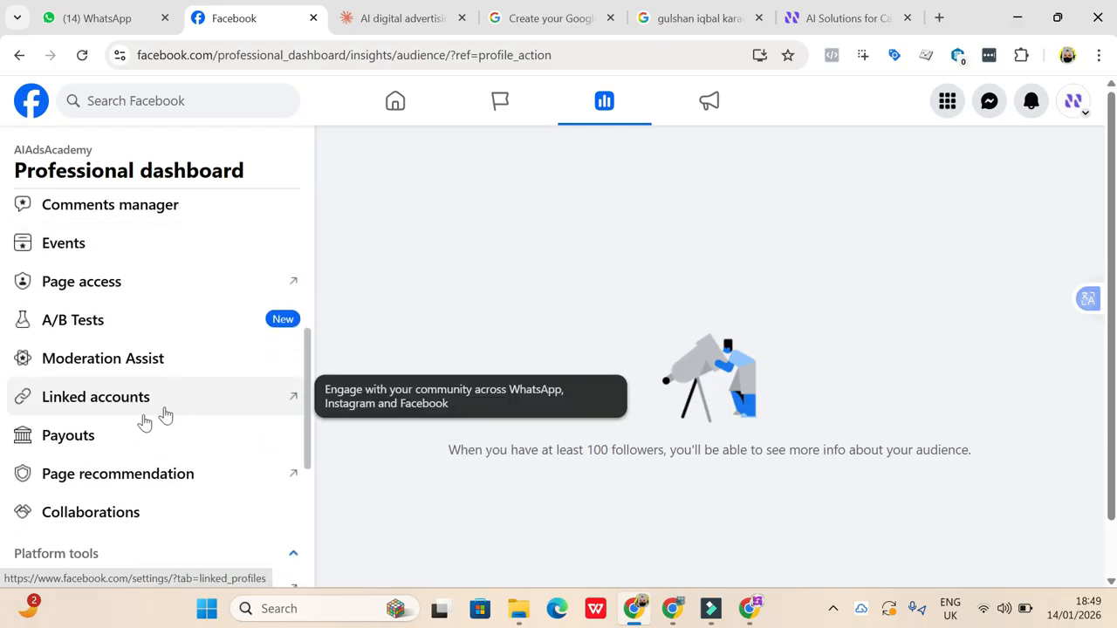
# - Open the Page's linked accounts, check the WhatsApp connection form, and open the Instagram connection settings
pyautogui.click(96, 398)
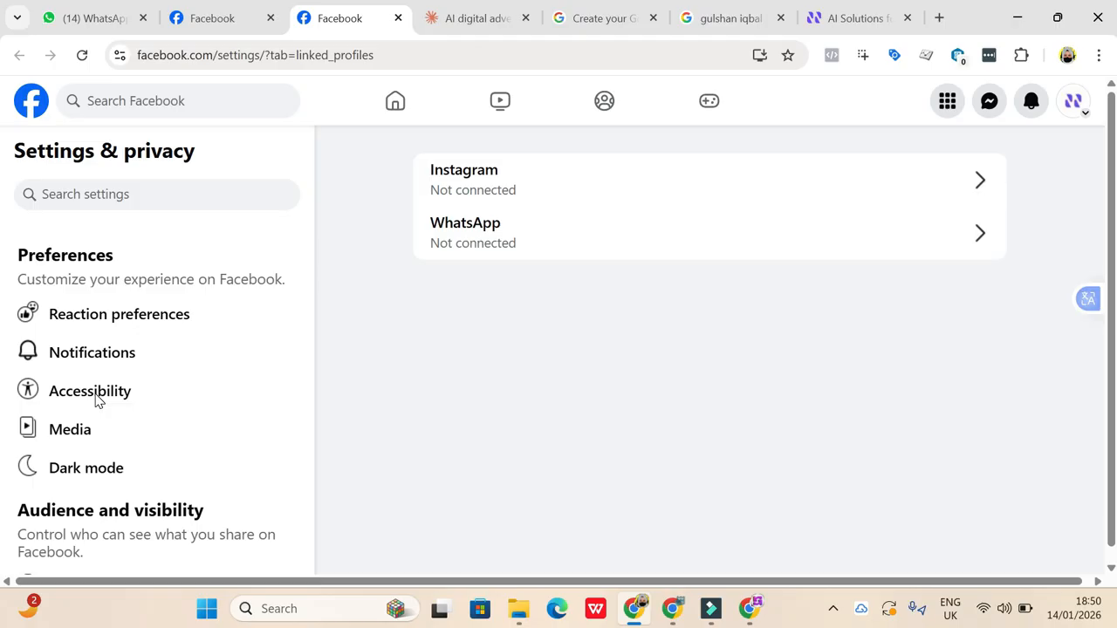
pyautogui.click(461, 246)
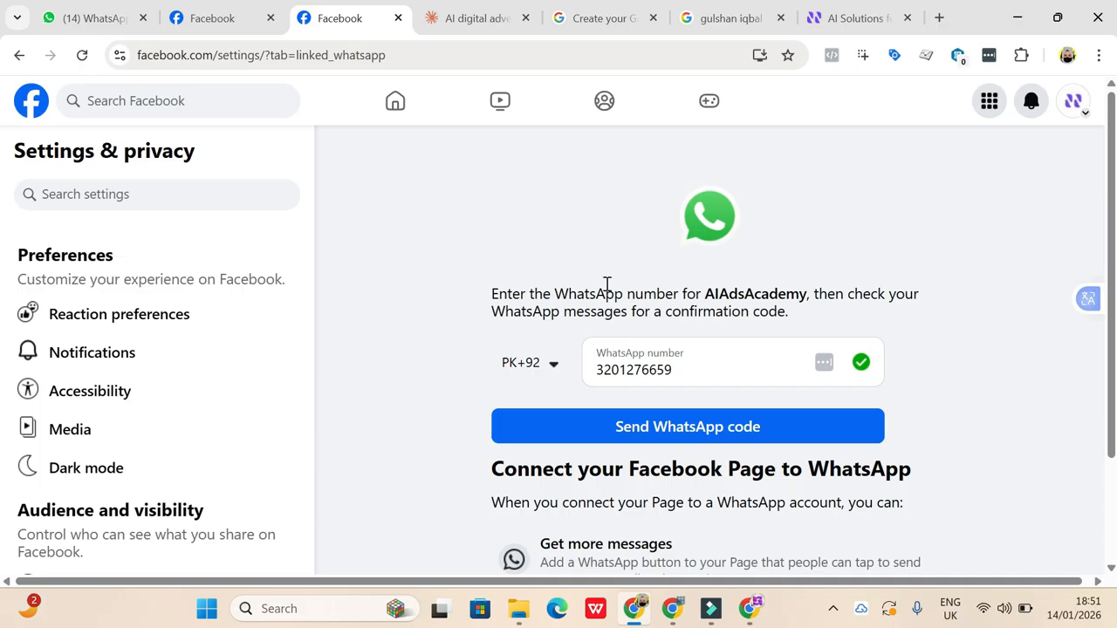
pyautogui.click(20, 60)
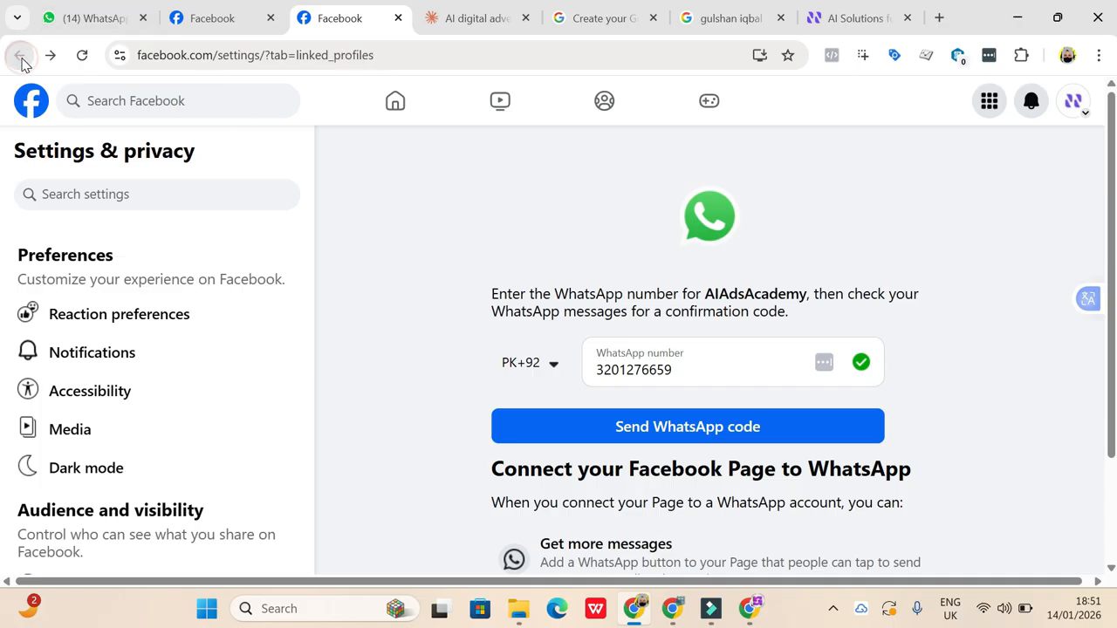
pyautogui.click(533, 195)
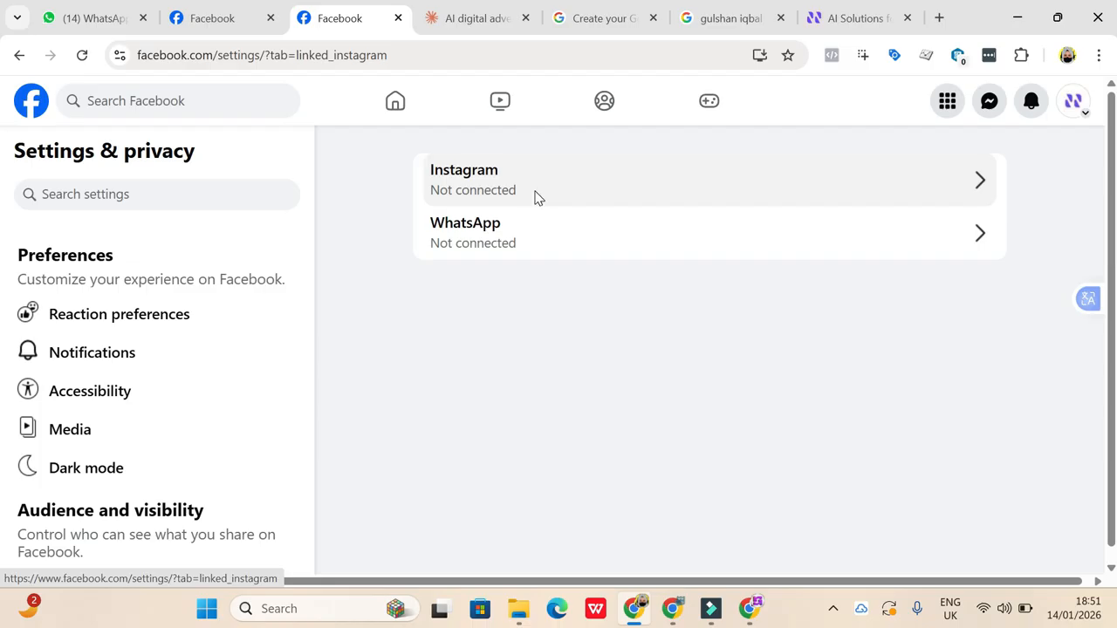
# - In the other Chrome window, search for "instagram sign up" in a new tab and open Instagram's sign-up page
pyautogui.click(756, 614)
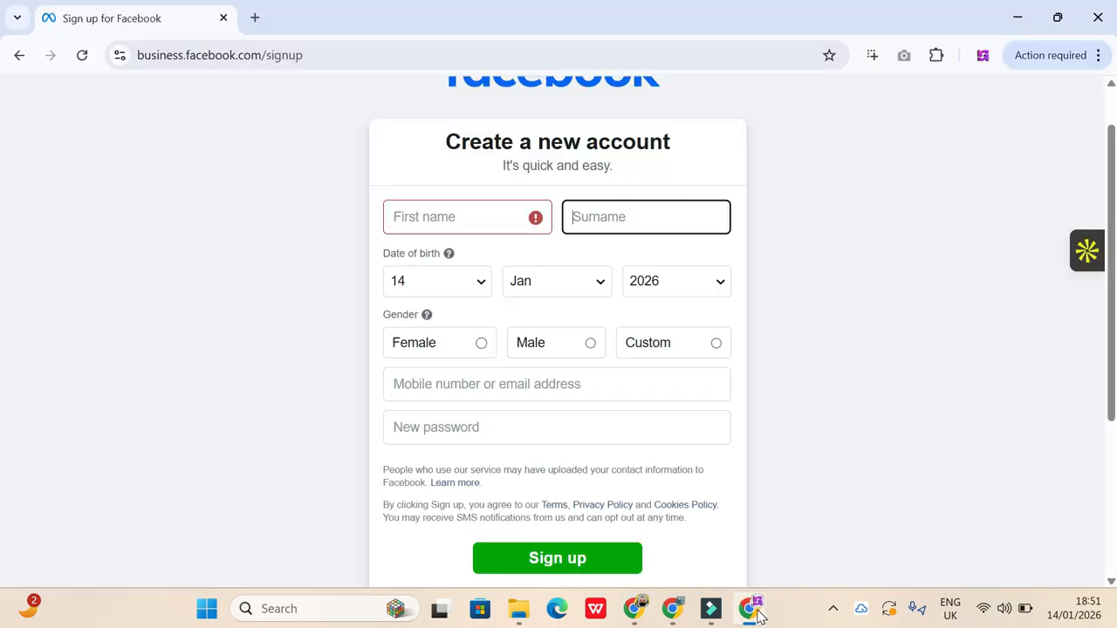
pyautogui.click(258, 19)
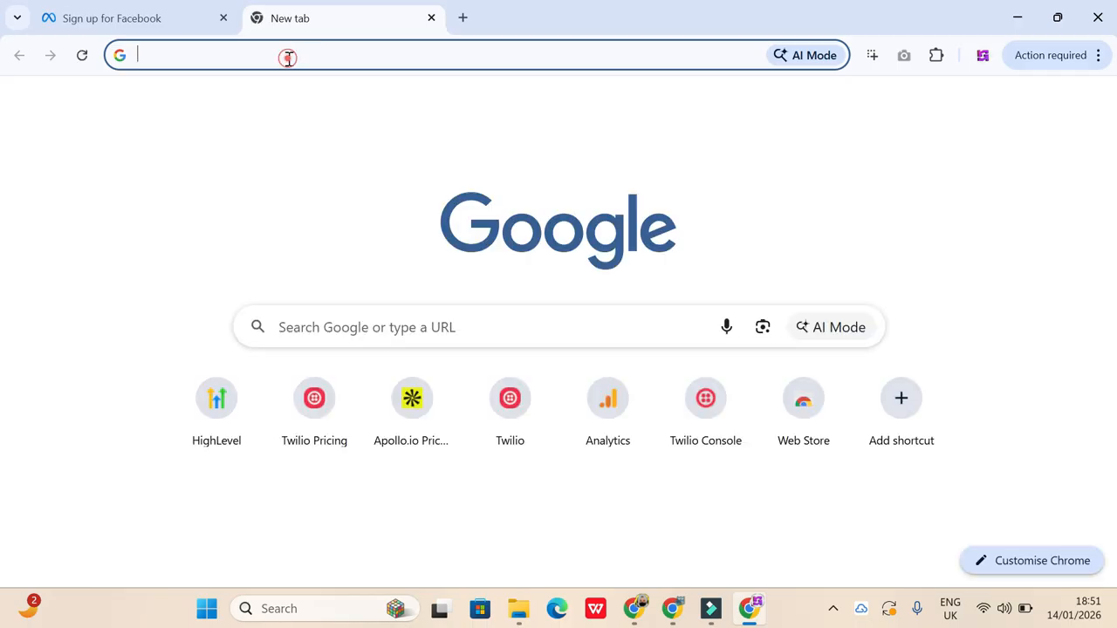
pyautogui.write('ins')
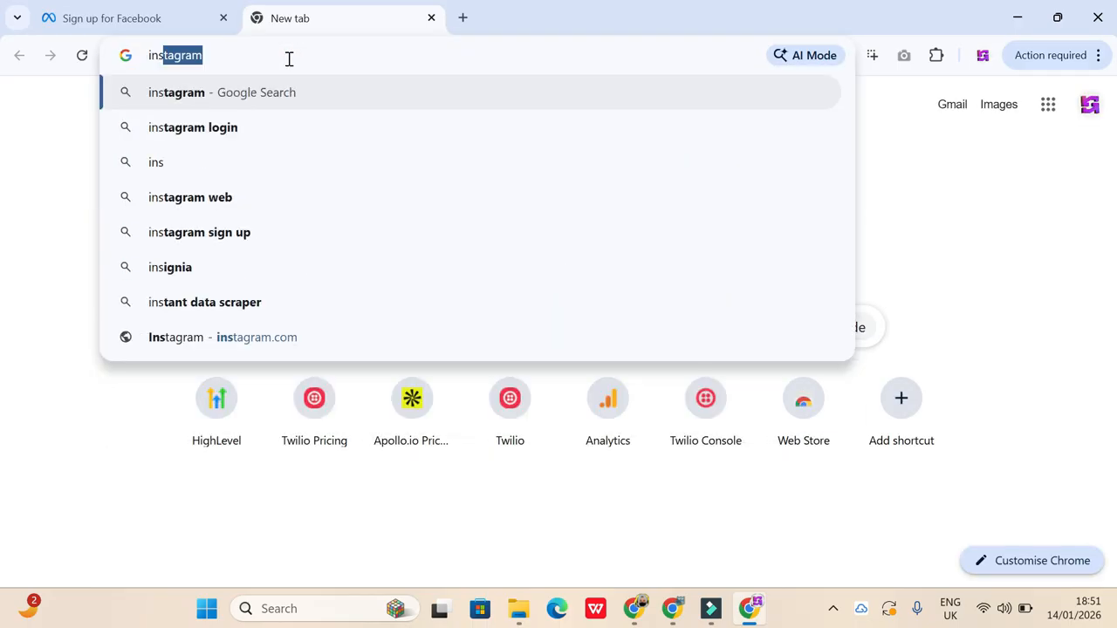
pyautogui.click(192, 232)
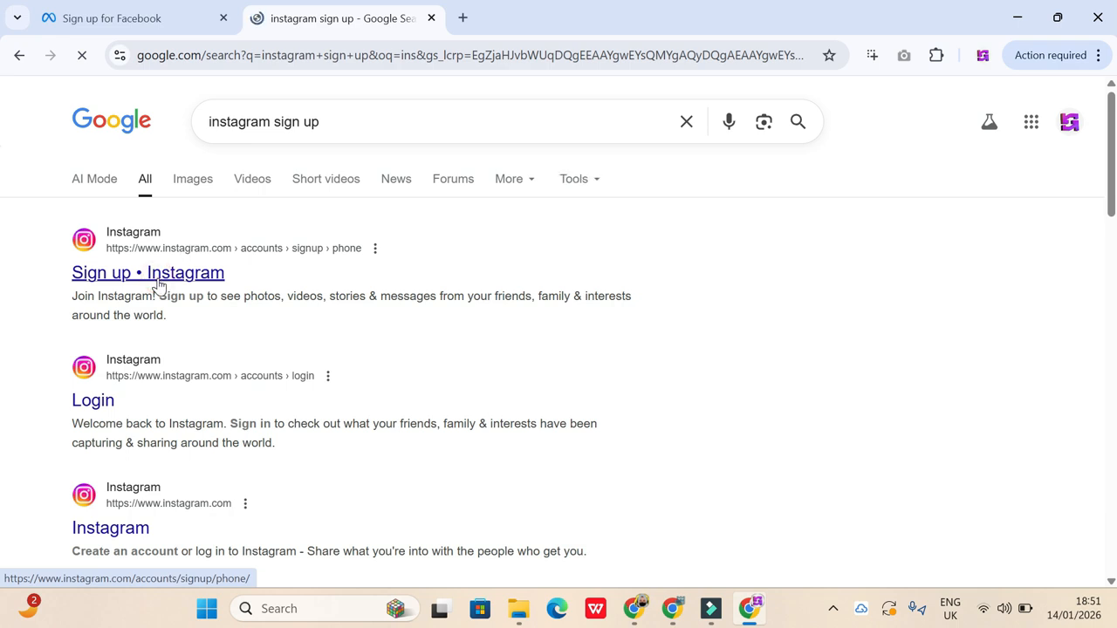
pyautogui.click(158, 277)
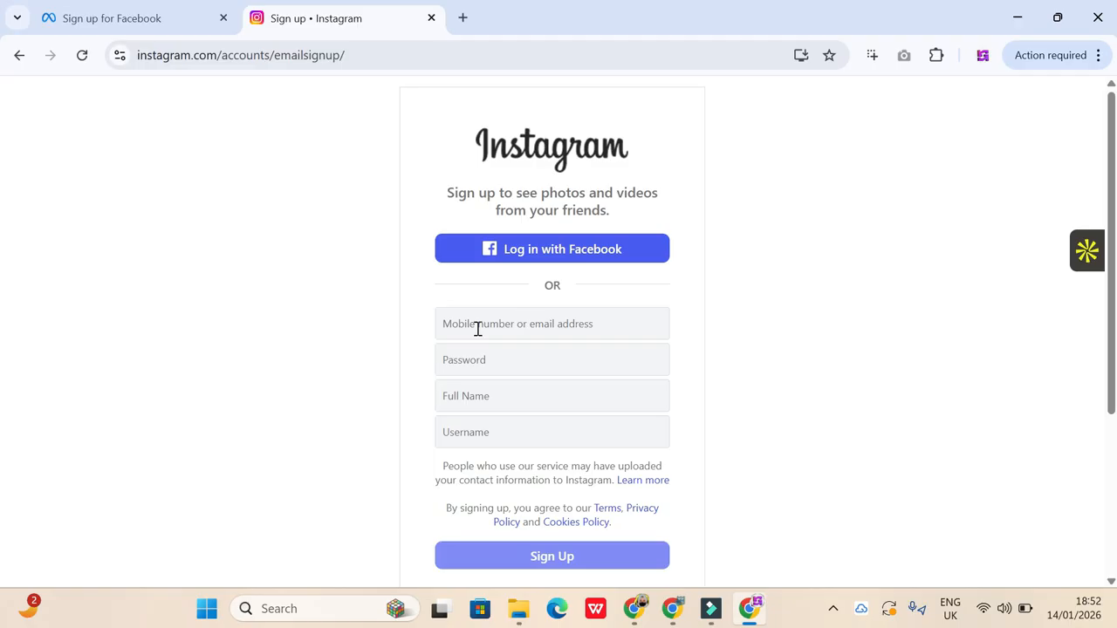
# - Enter "aiadsacedemay" as the full name in the Instagram sign-up form, checking the Page's name on Facebook
pyautogui.click(470, 402)
pyautogui.write('aiads')
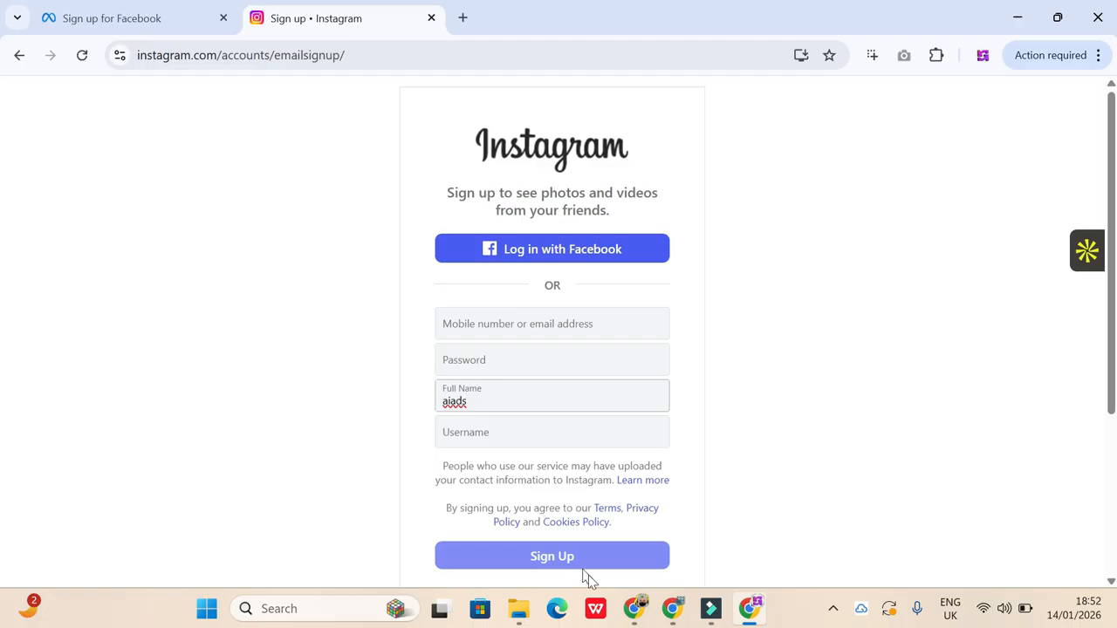
pyautogui.click(645, 616)
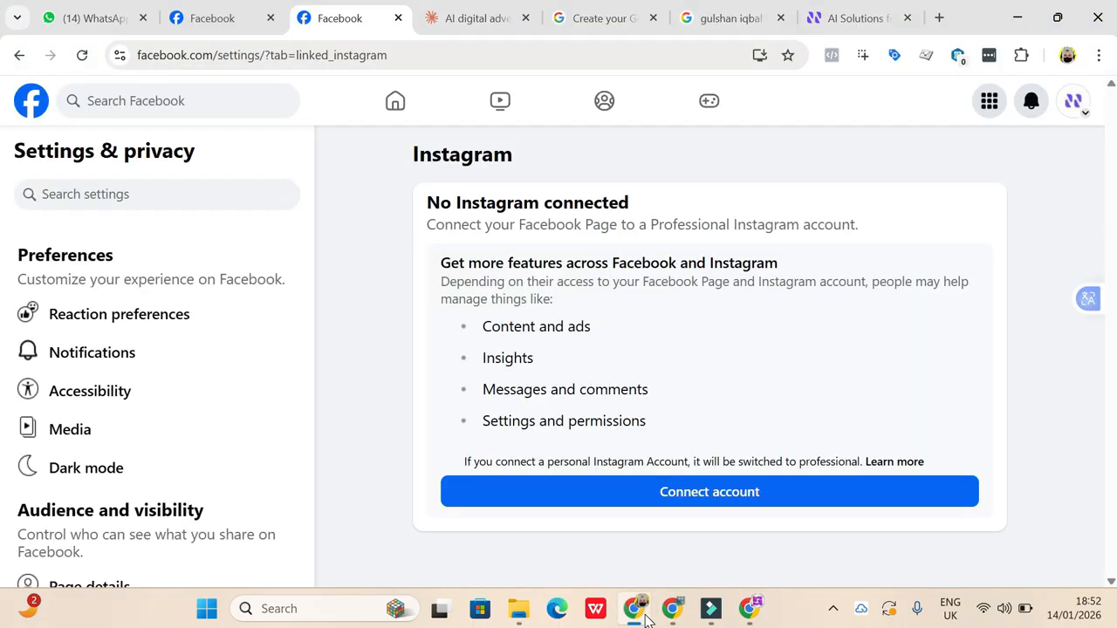
pyautogui.click(1075, 103)
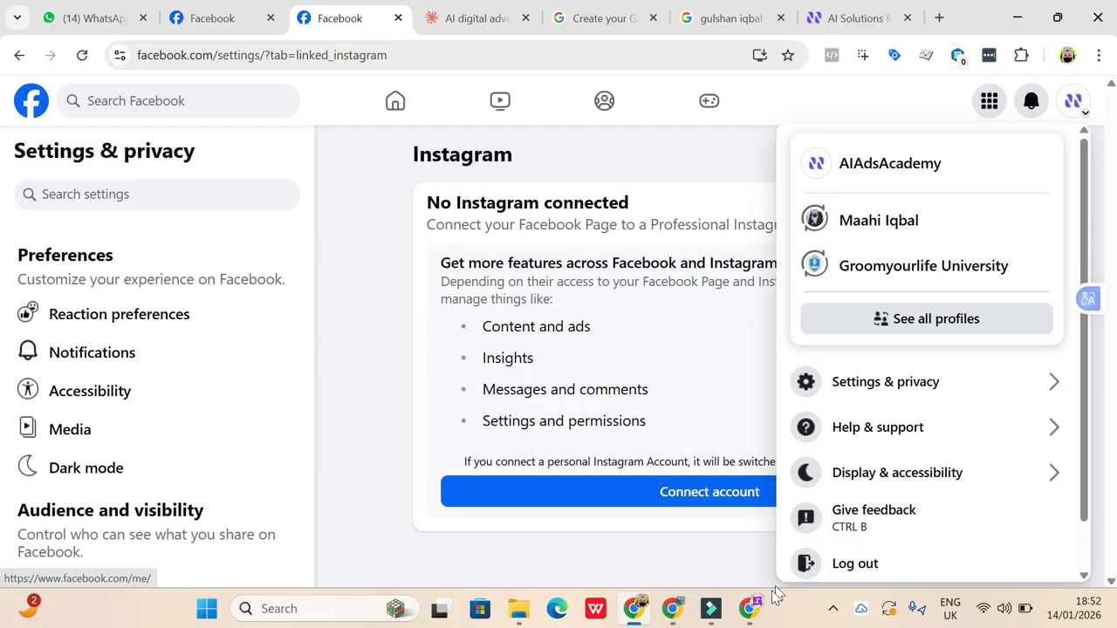
pyautogui.click(754, 615)
pyautogui.write('acedemay')
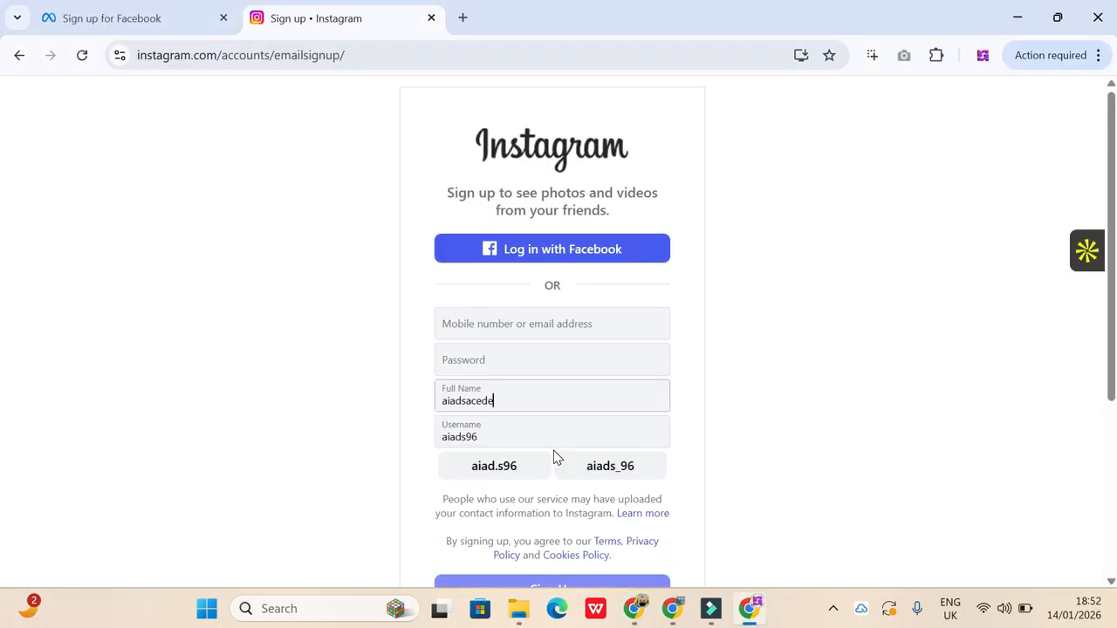
# - Replace the suggested username with "aiadsacademay" and review the rest of the Instagram sign-up form
pyautogui.click(503, 435)
pyautogui.press('BackSpace')
pyautogui.press('BackSpace')
pyautogui.press('BackSpace')
pyautogui.press('BackSpace')
pyautogui.press('BackSpace')
pyautogui.press('BackSpace')
pyautogui.write('ai')
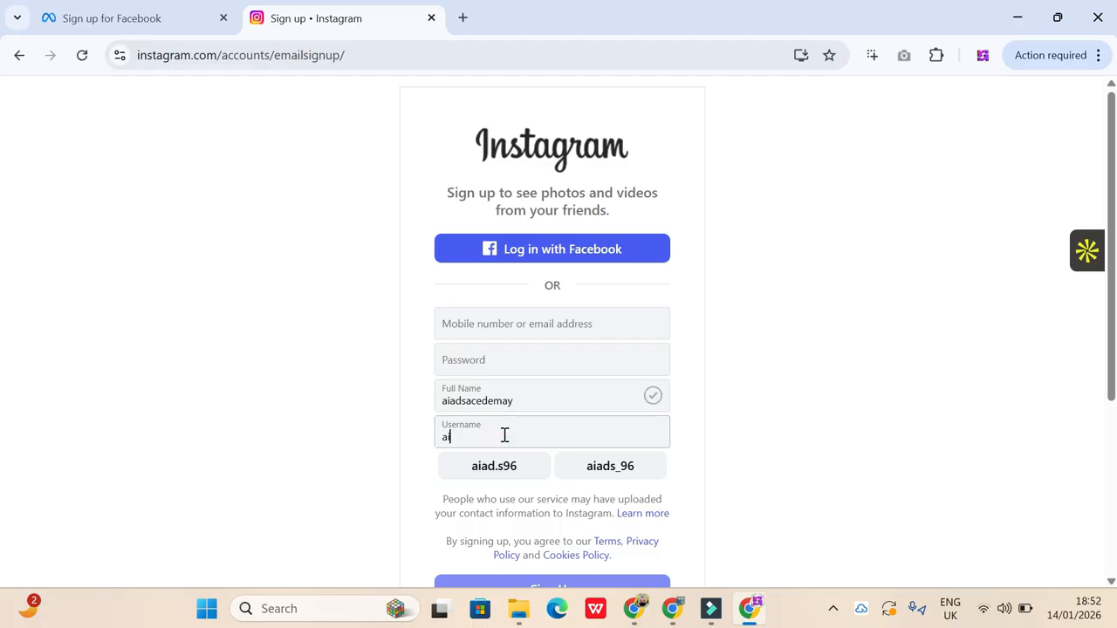
pyautogui.write('adsacademy')
pyautogui.scroll(-2, 611, 520)
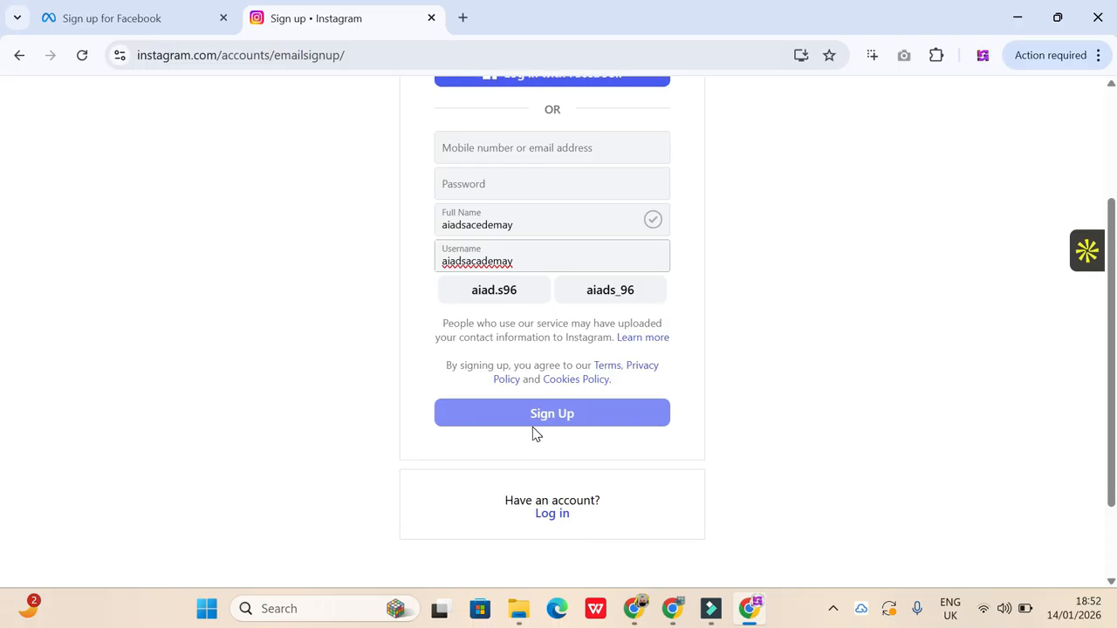
pyautogui.scroll(2, 532, 432)
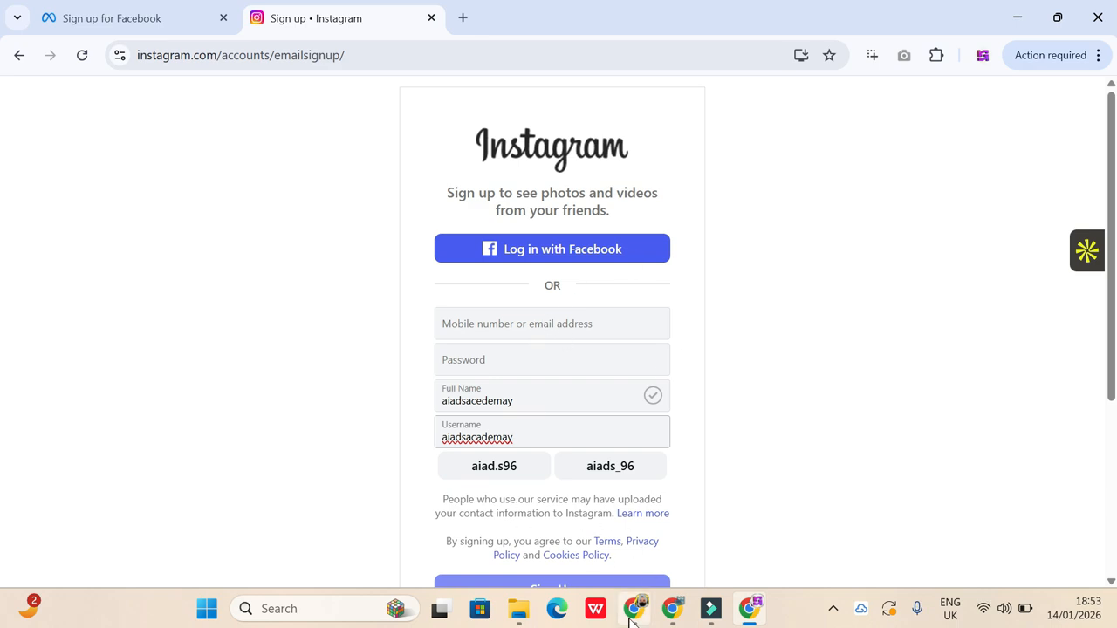
# - Return to the Page's Instagram settings on Facebook and start connecting an account, allowing access to Instagram messages in Inbox
pyautogui.click(672, 550)
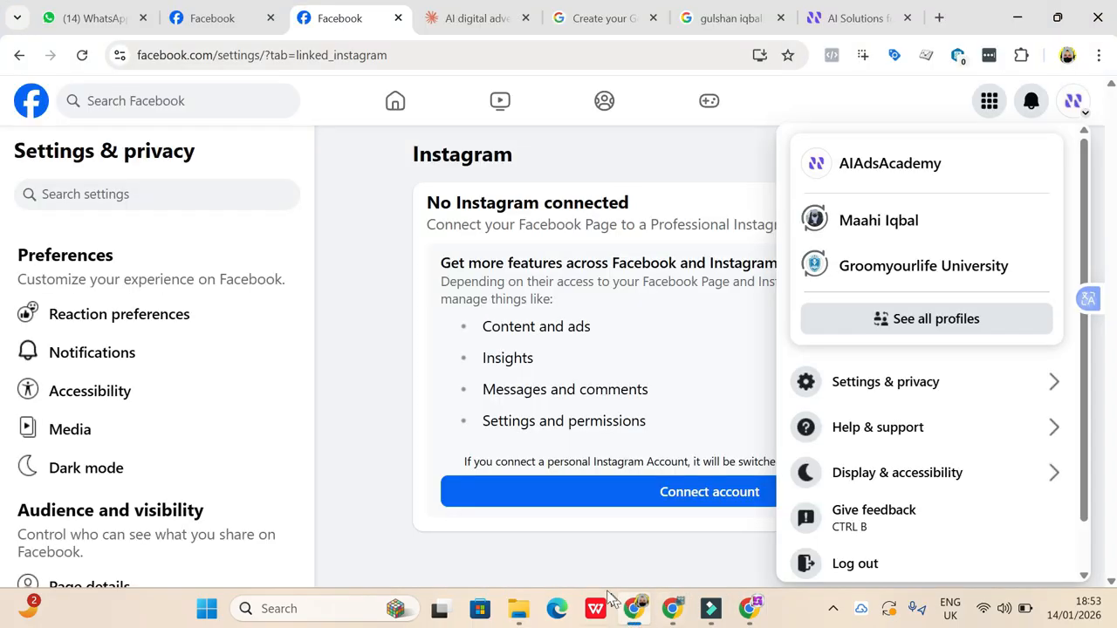
pyautogui.click(235, 17)
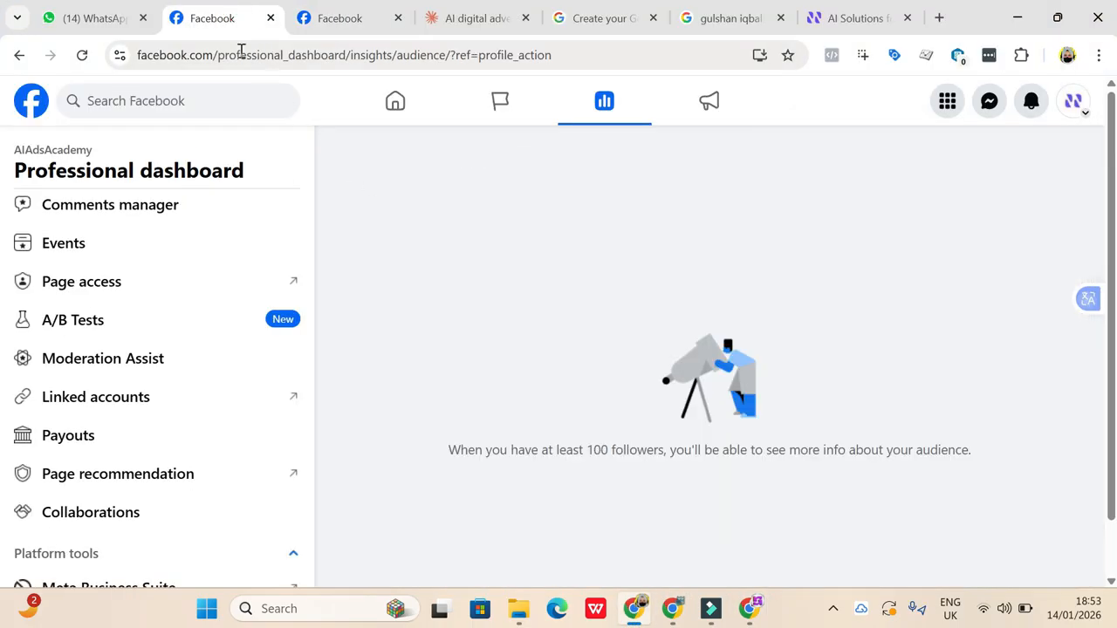
pyautogui.click(343, 18)
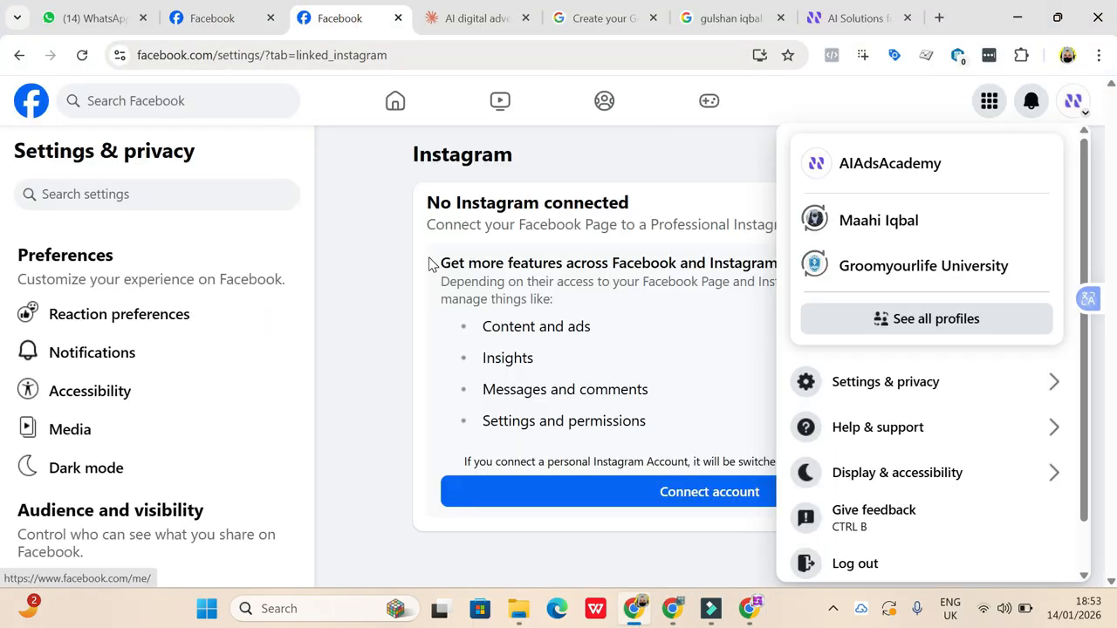
pyautogui.moveTo(864, 27)
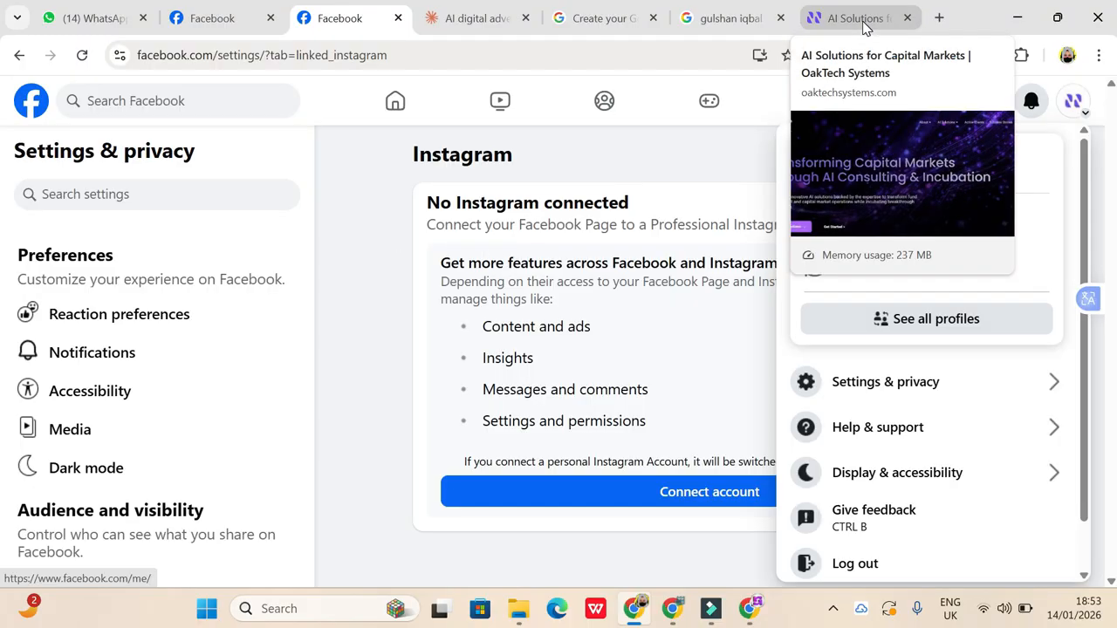
pyautogui.click(373, 338)
pyautogui.click(678, 495)
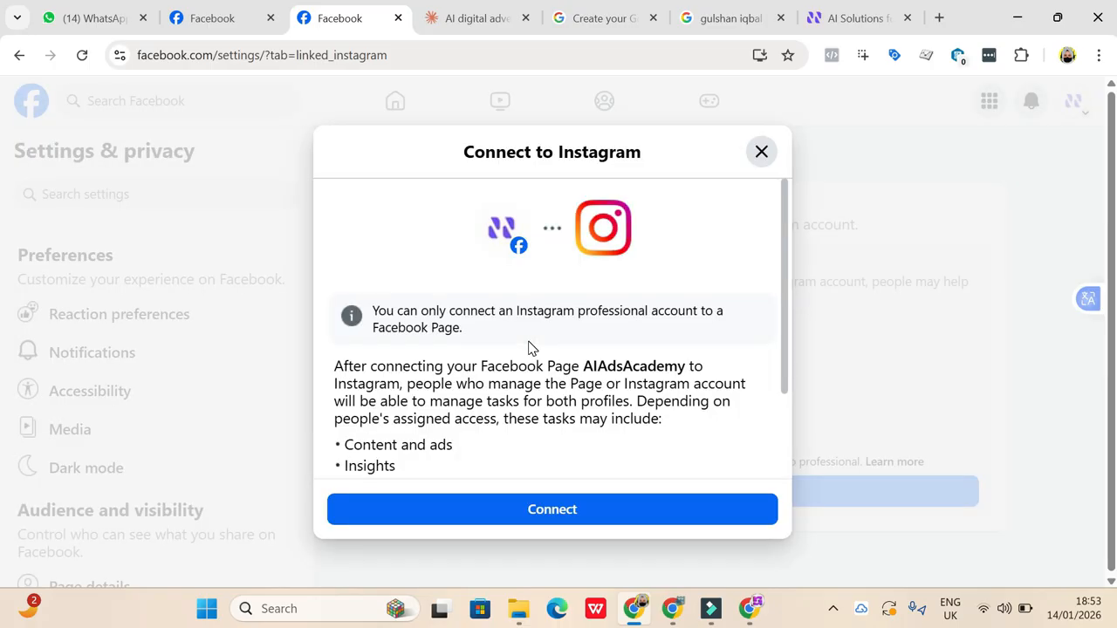
pyautogui.click(516, 518)
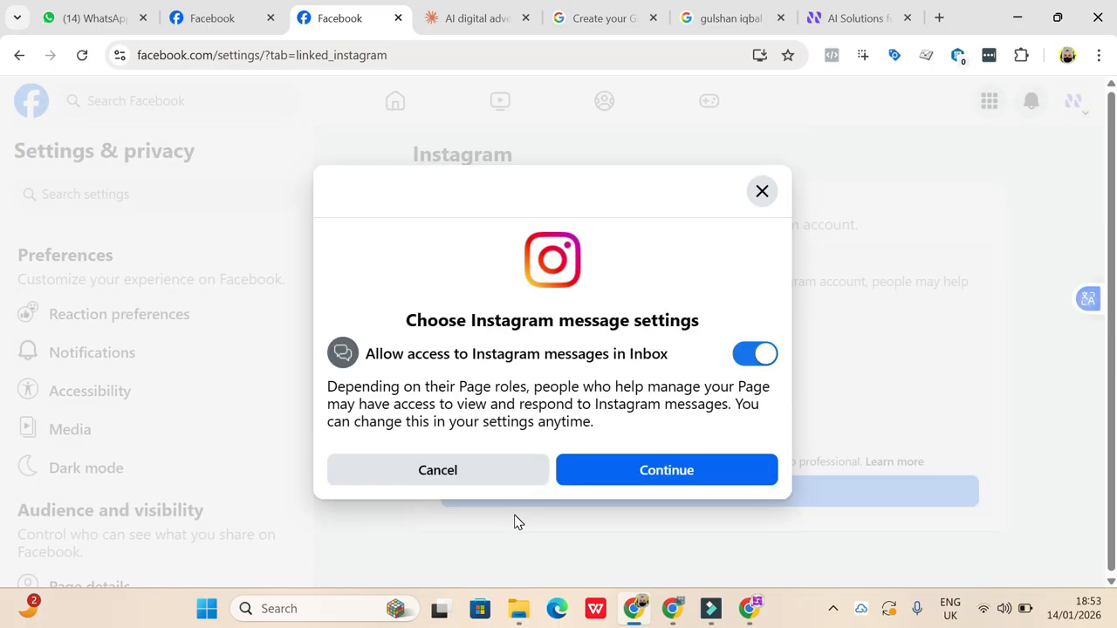
pyautogui.click(649, 479)
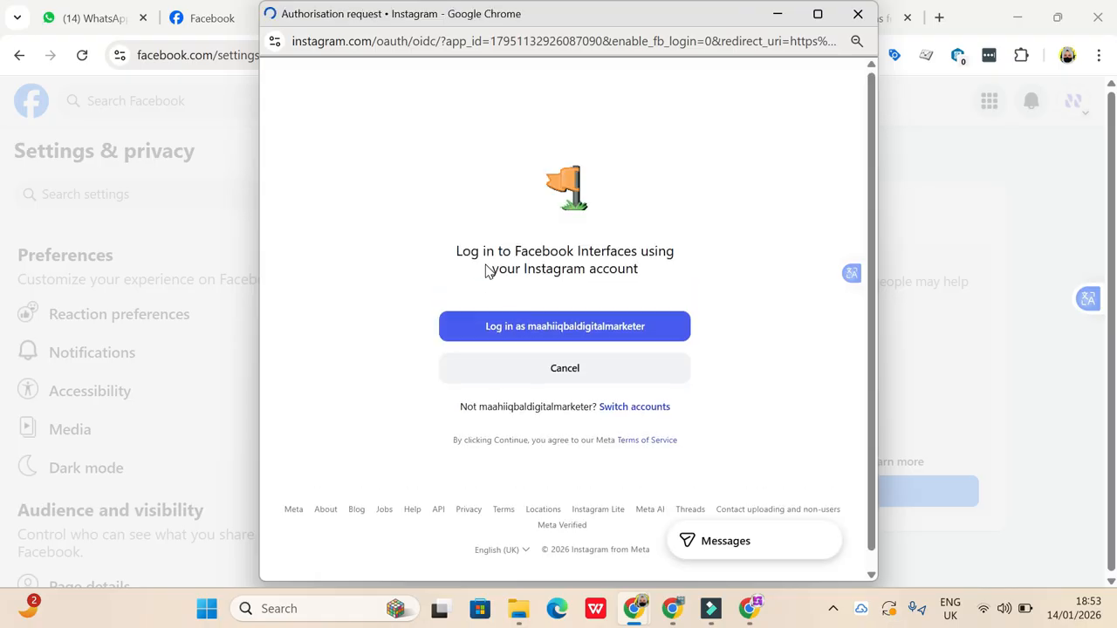
# - Switch accounts in the Instagram authorisation window, dismiss the saved sign-ins and open the login form for another profile
pyautogui.click(637, 344)
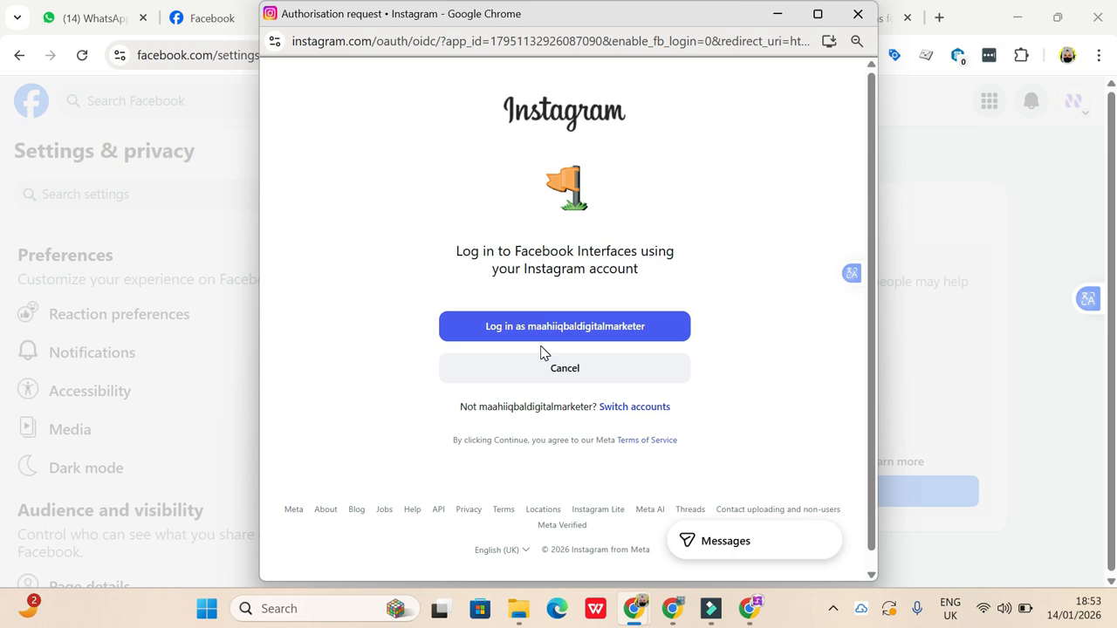
pyautogui.click(641, 409)
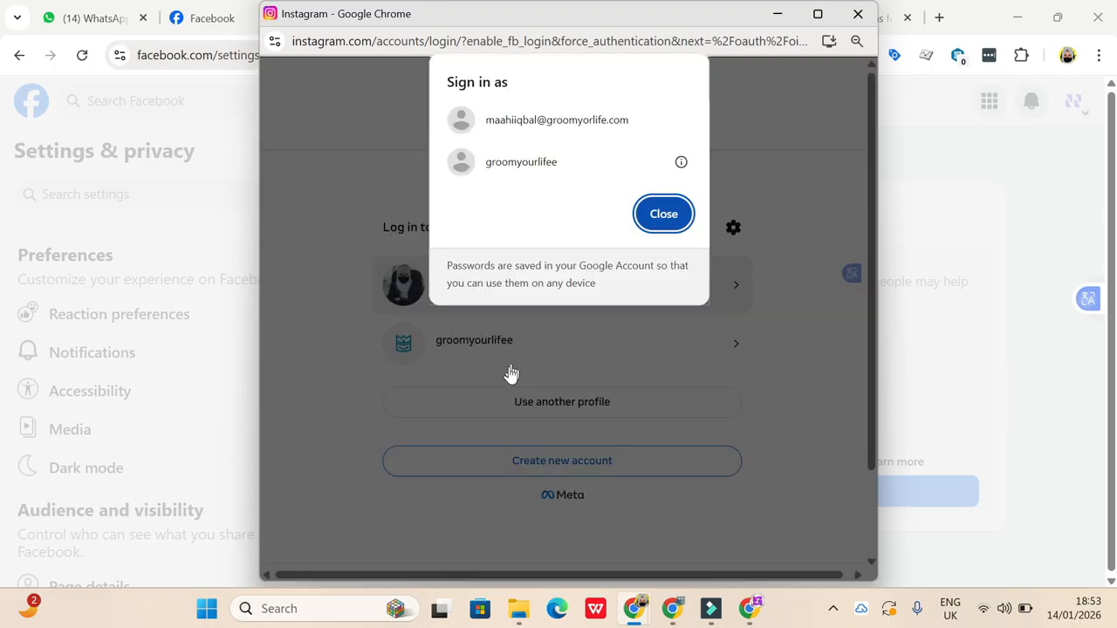
pyautogui.click(661, 219)
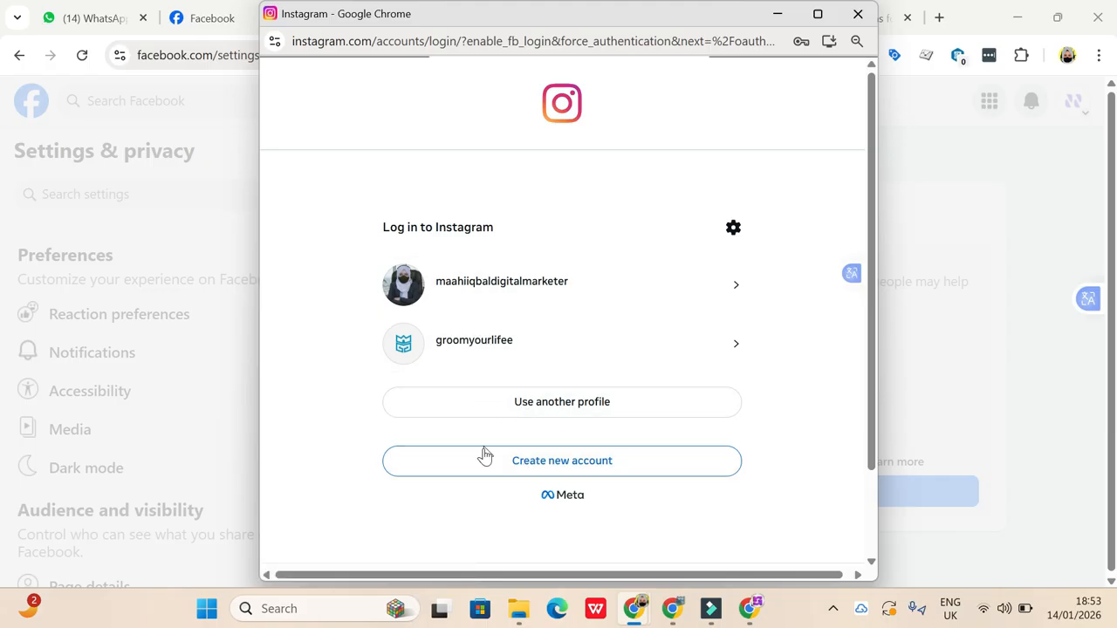
pyautogui.click(535, 413)
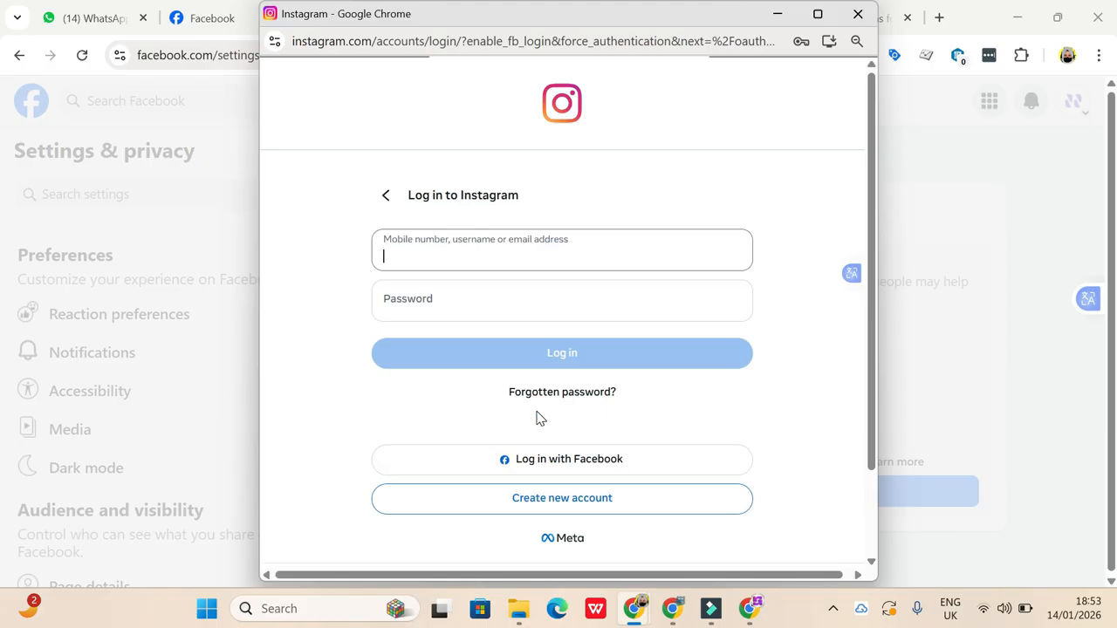
# - Fill in the mobile number and account password on the Instagram login form, and abandon the account connection without logging in
pyautogui.click(429, 255)
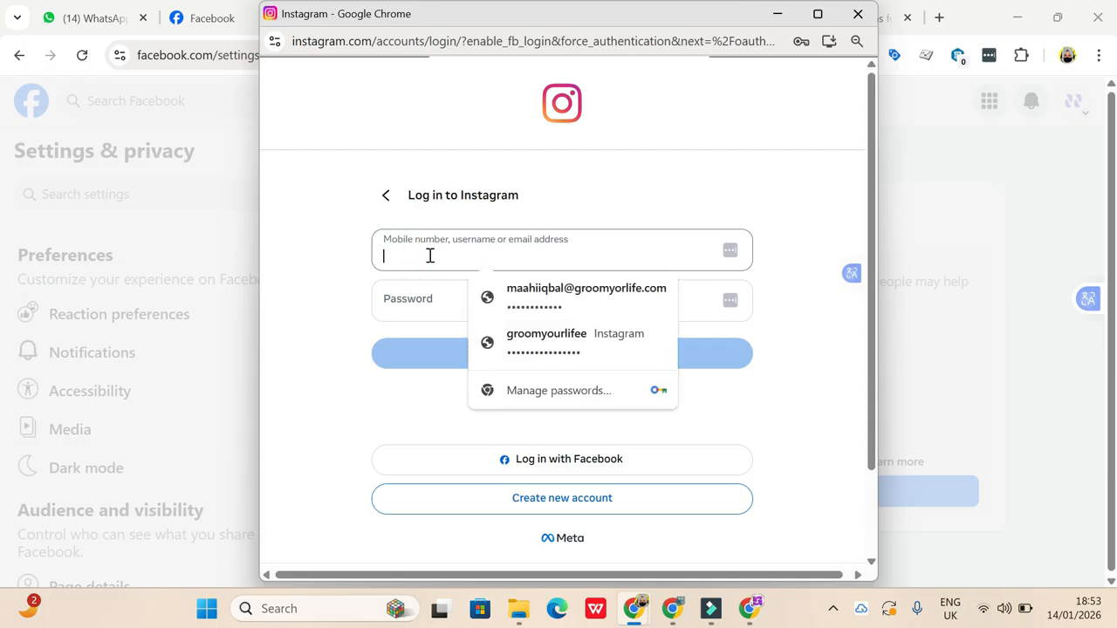
pyautogui.click(316, 295)
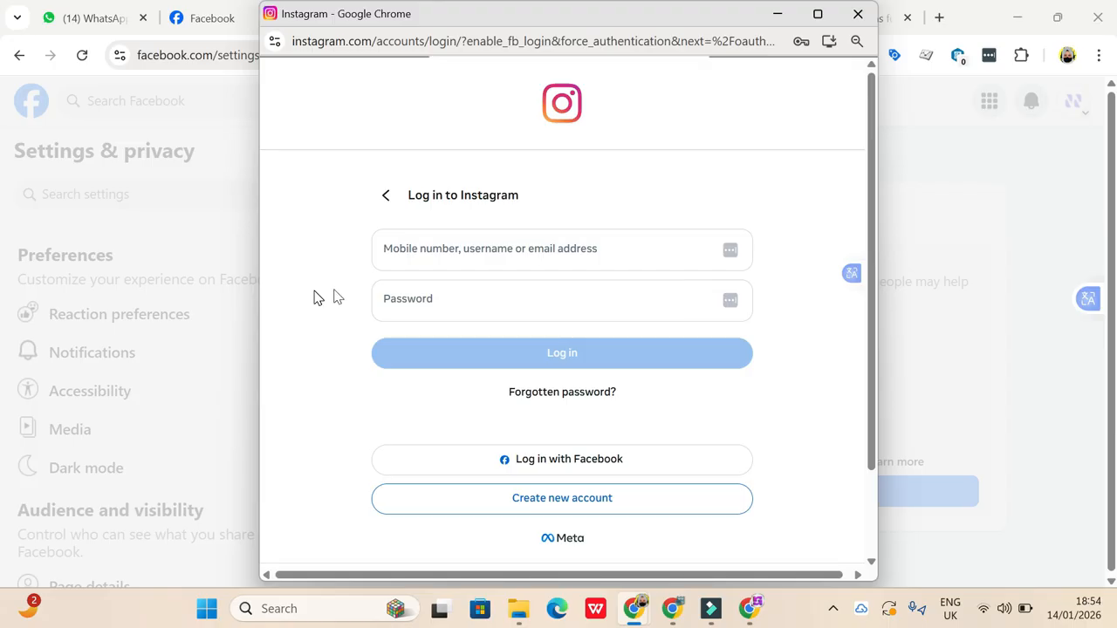
pyautogui.click(405, 250)
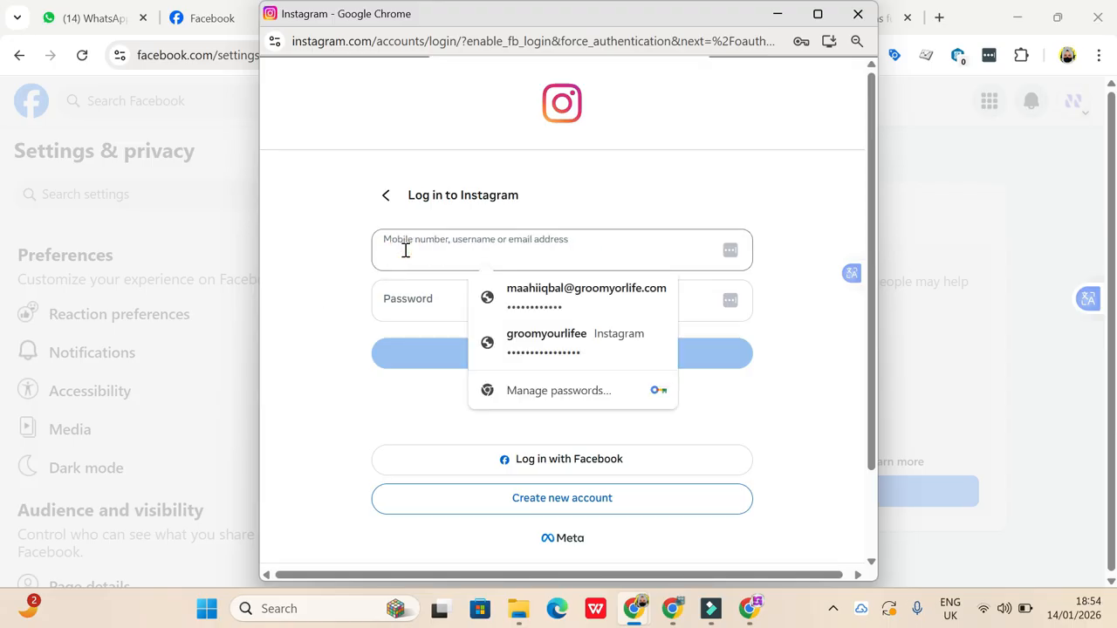
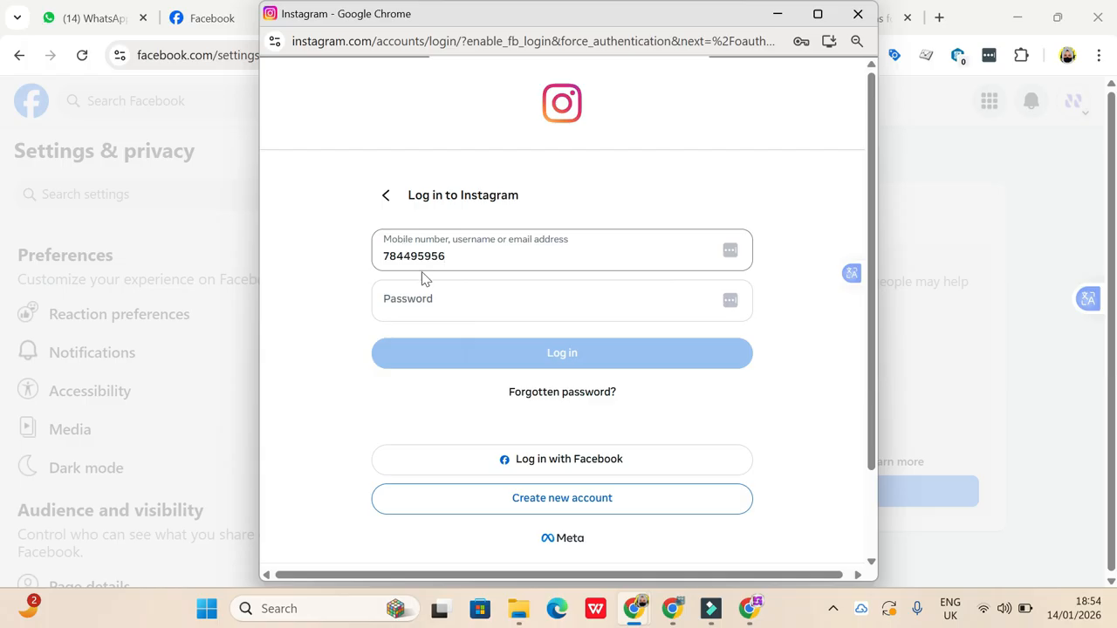
pyautogui.click(419, 304)
pyautogui.write('••••••••••')
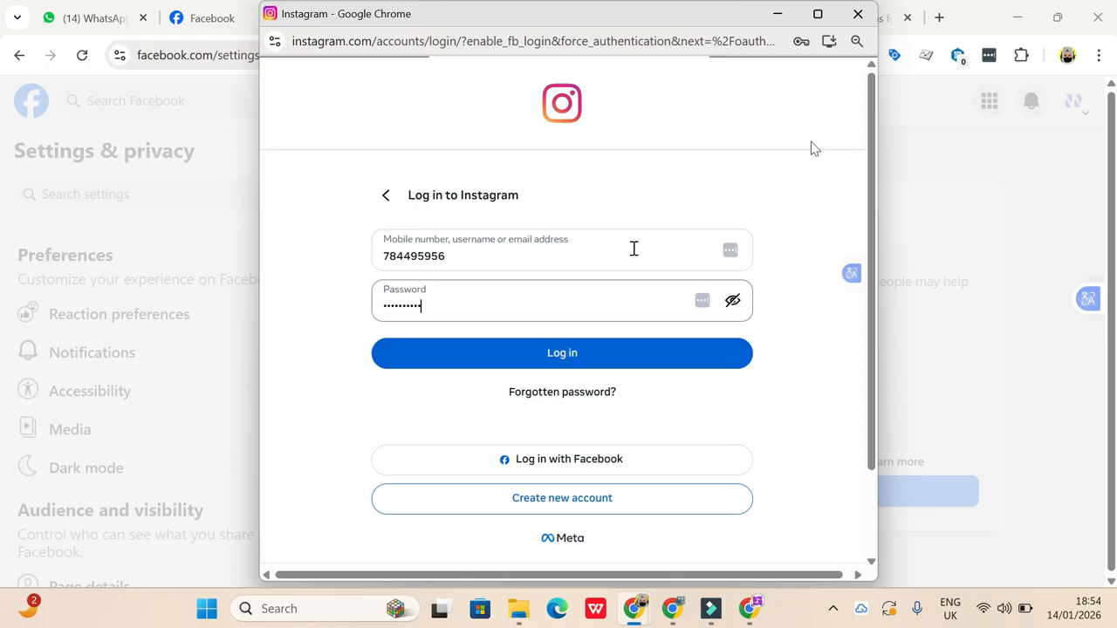
pyautogui.click(860, 15)
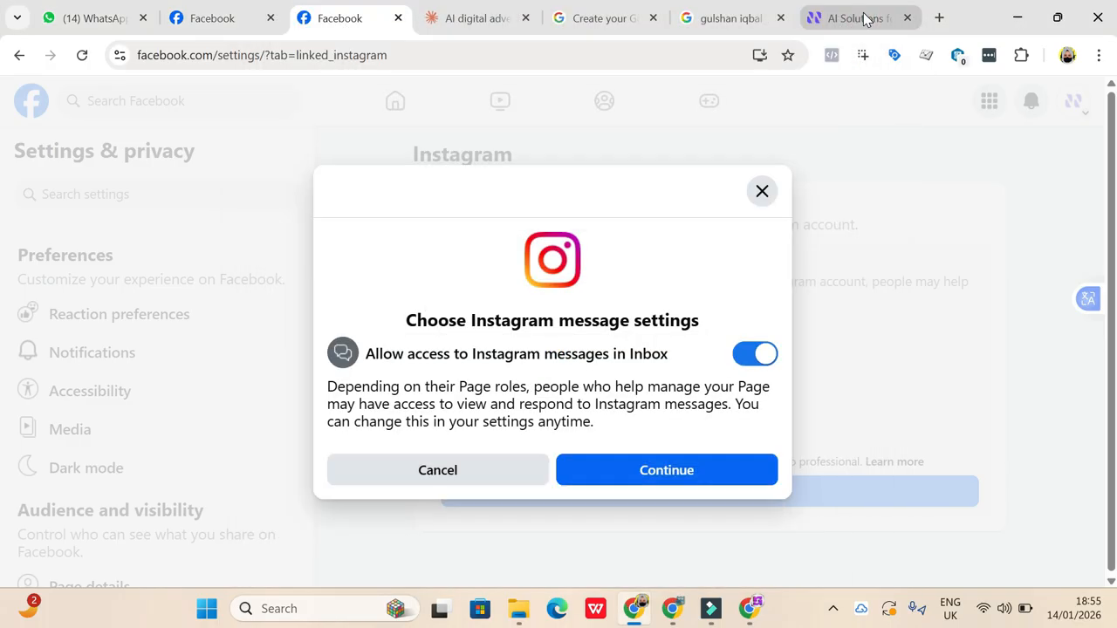
pyautogui.click(761, 193)
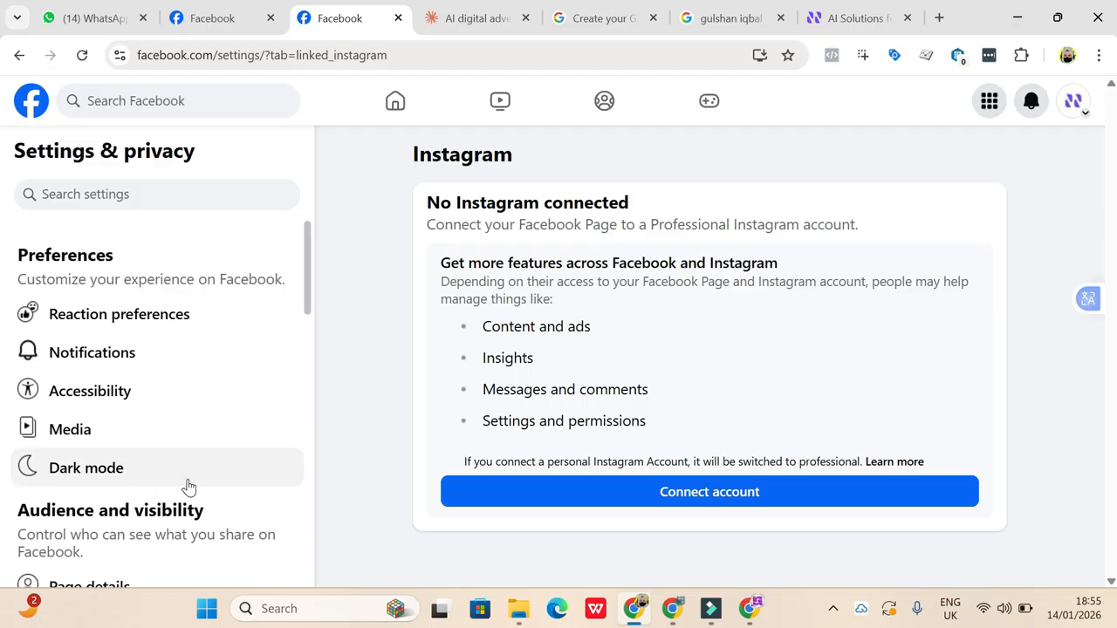
# - Look for the Page deletion option in the settings list and account menu, and search the settings for "delet"
pyautogui.scroll(-6, 187, 487)
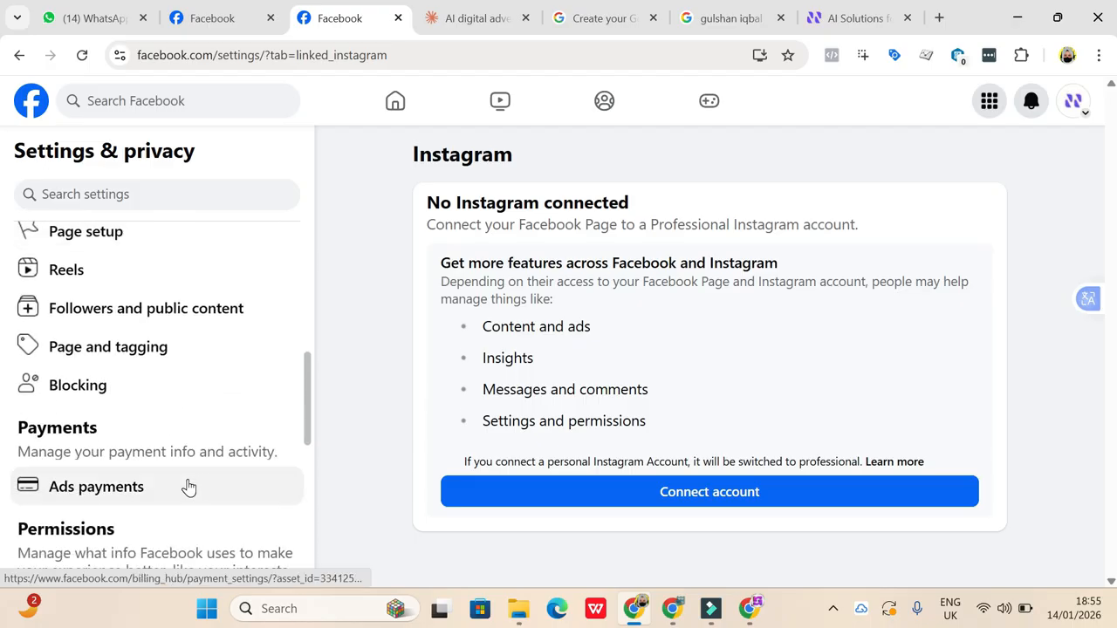
pyautogui.scroll(-8, 188, 486)
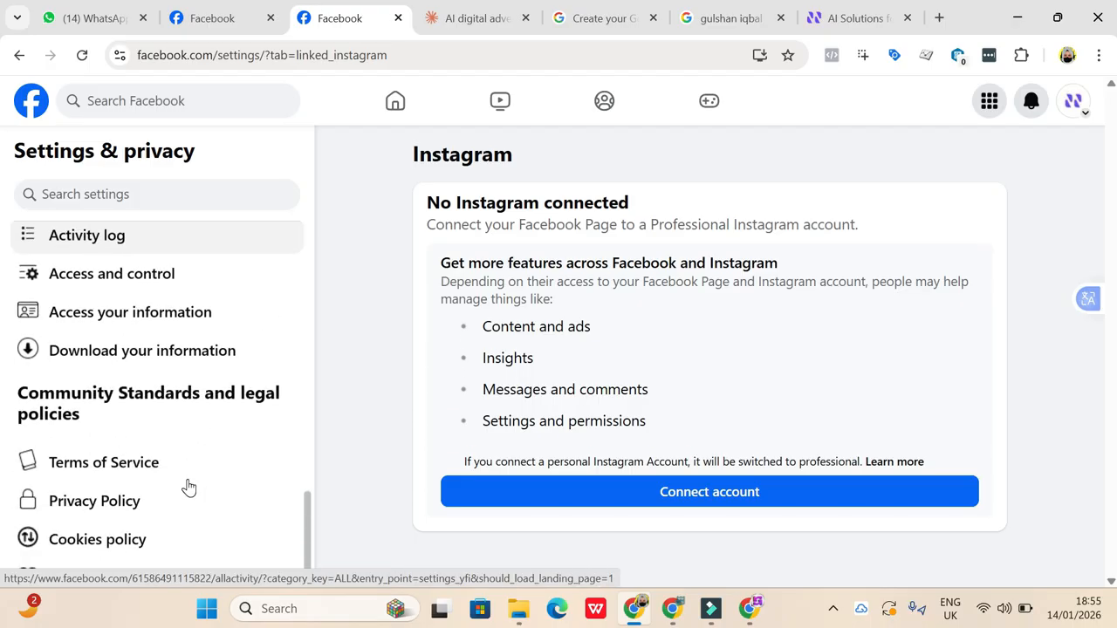
pyautogui.scroll(3, 188, 486)
pyautogui.scroll(5, 188, 486)
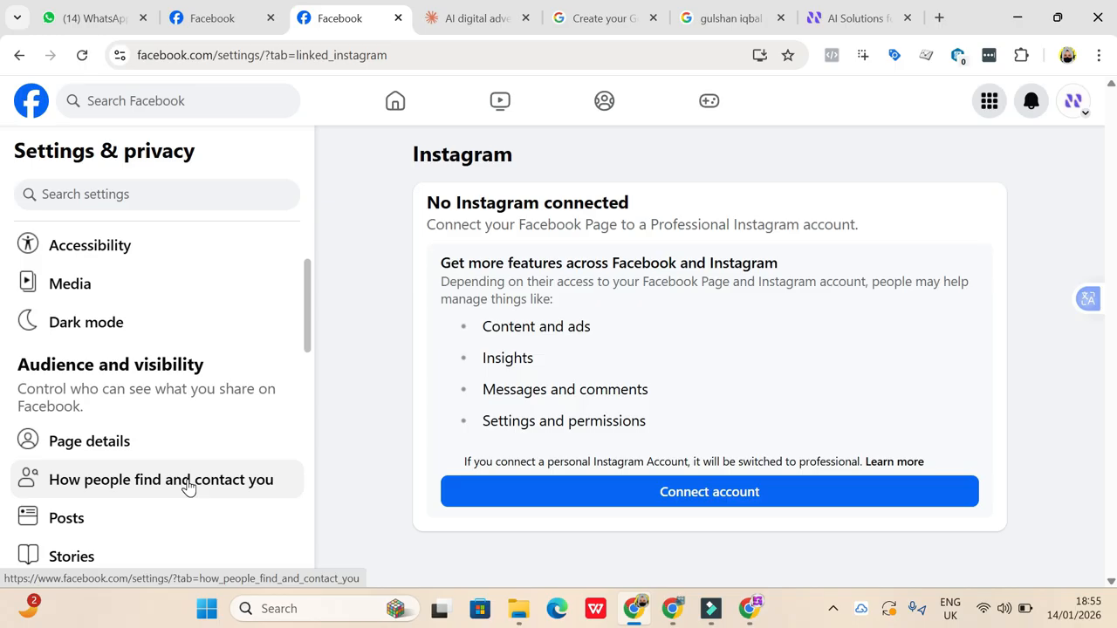
pyautogui.click(1075, 108)
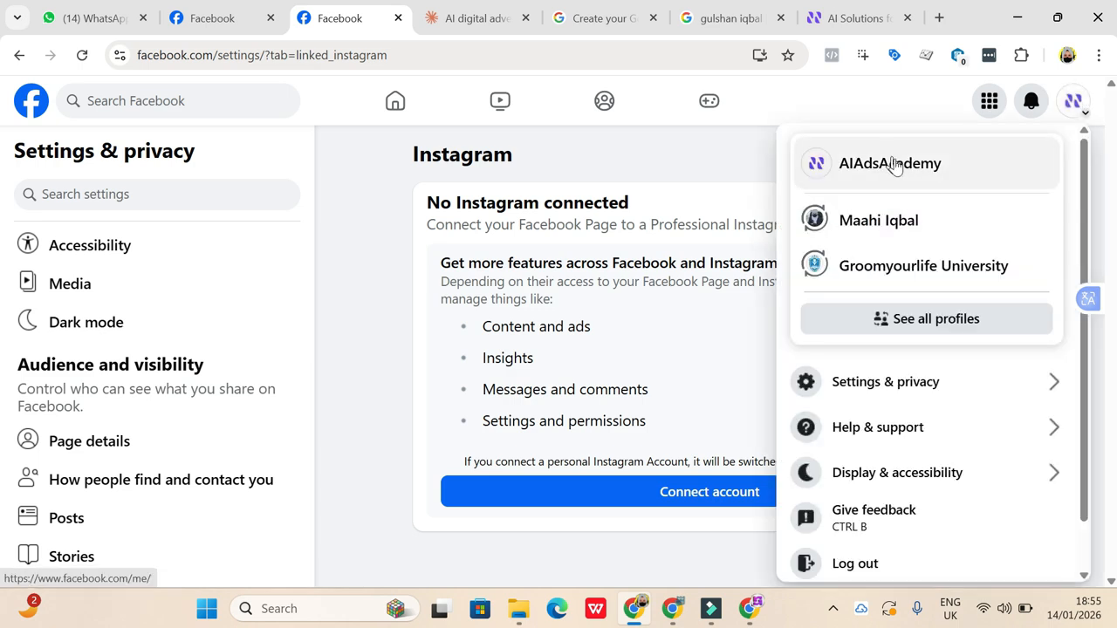
pyautogui.click(597, 149)
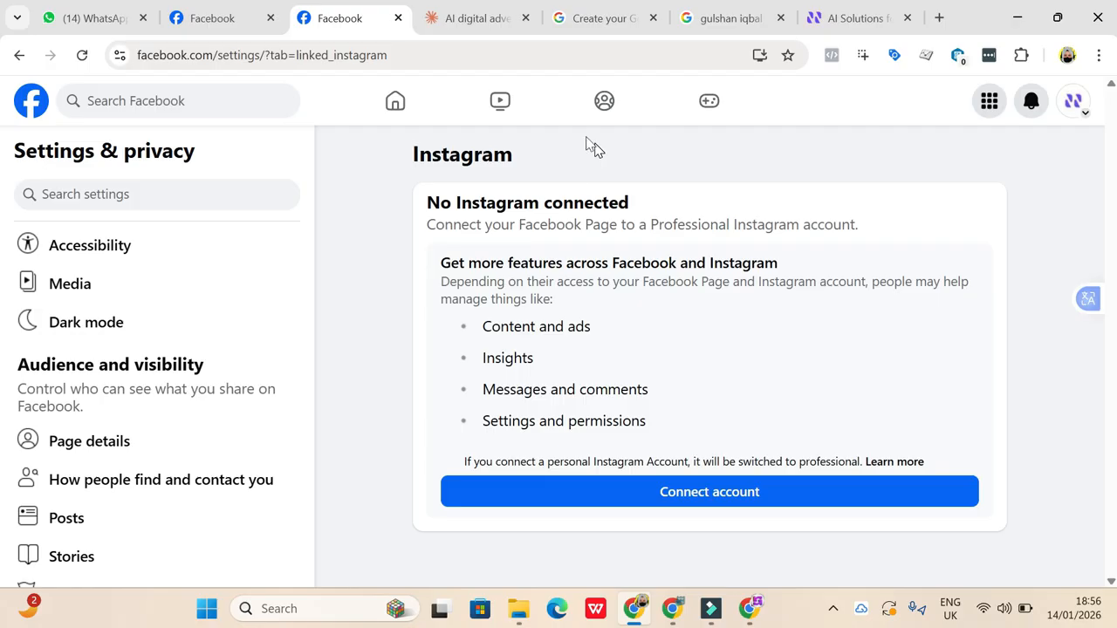
pyautogui.click(97, 189)
pyautogui.write('d')
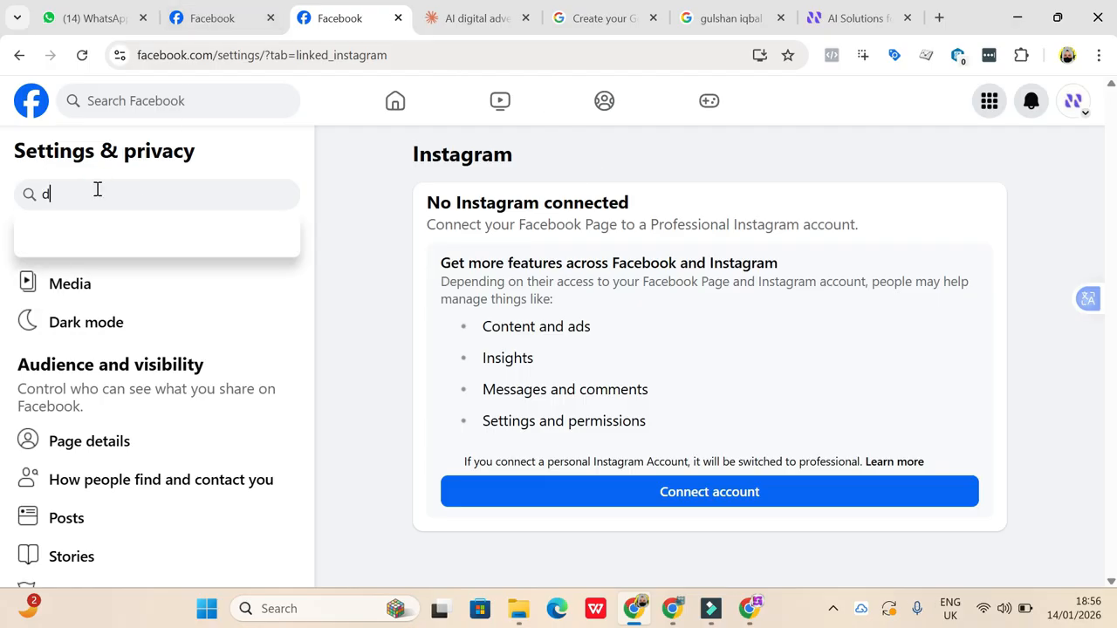
pyautogui.write('elet')
pyautogui.press('BackSpace')
pyautogui.press('BackSpace')
pyautogui.press('BackSpace')
pyautogui.press('BackSpace')
# - Open Access and control in the AIAdsAcademy Page's settings, select Delete Page and continue past the information download and transfer options
pyautogui.scroll(-3, 200, 444)
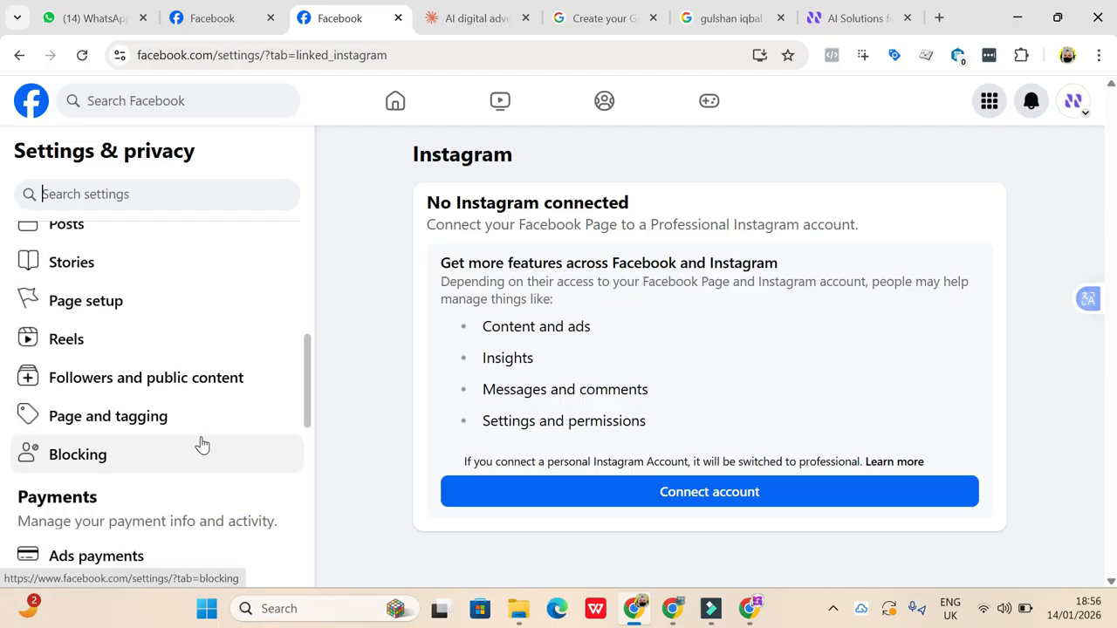
pyautogui.scroll(-6, 201, 445)
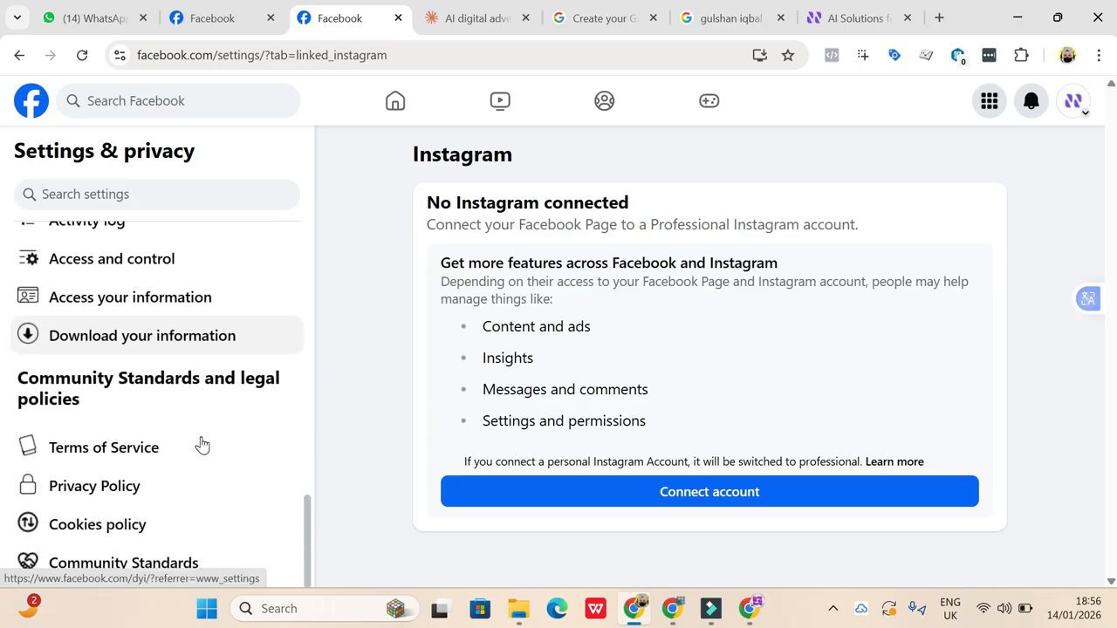
pyautogui.click(133, 278)
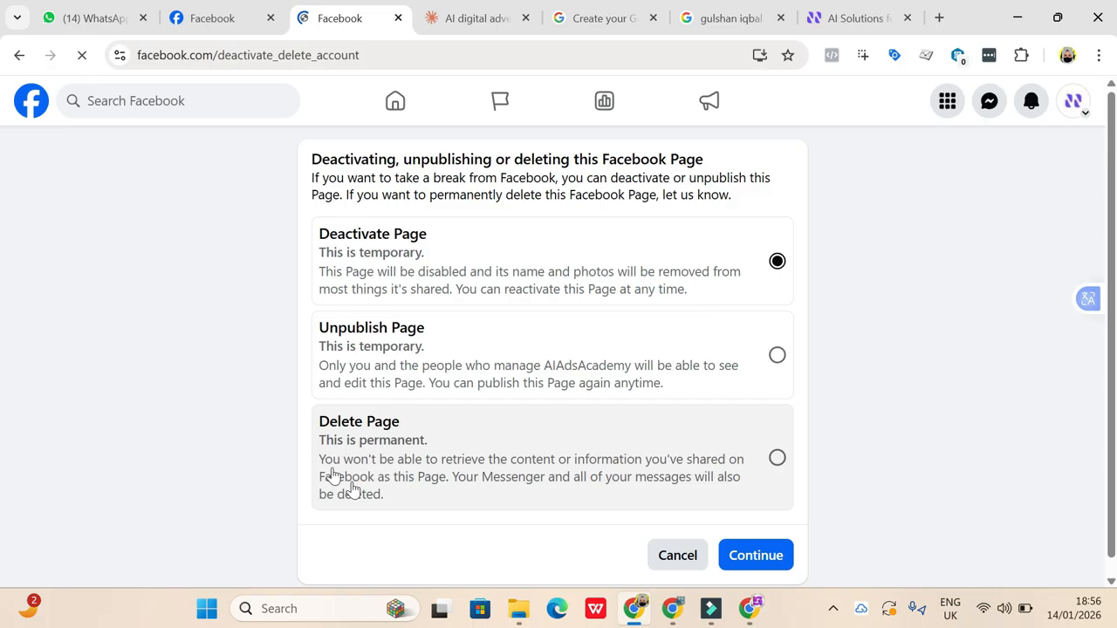
pyautogui.click(776, 459)
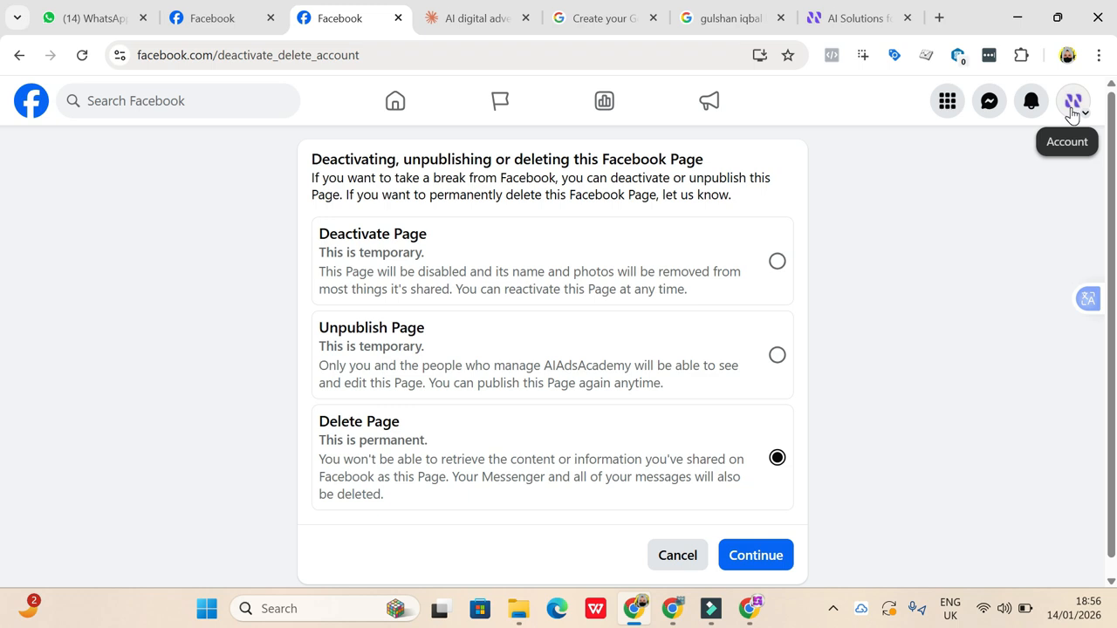
pyautogui.click(764, 566)
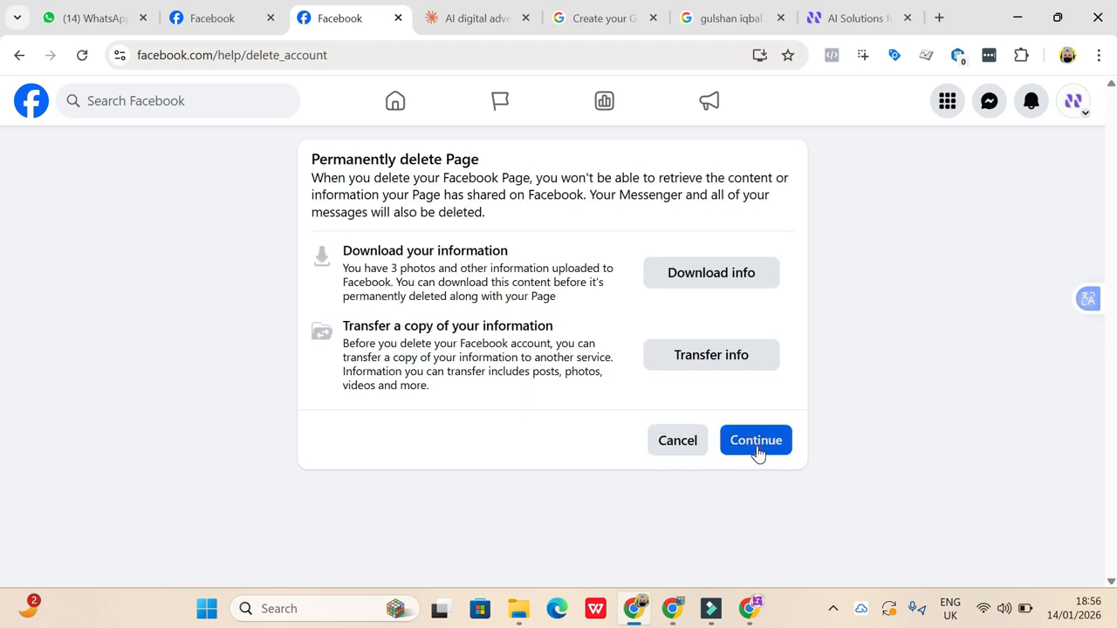
pyautogui.click(756, 441)
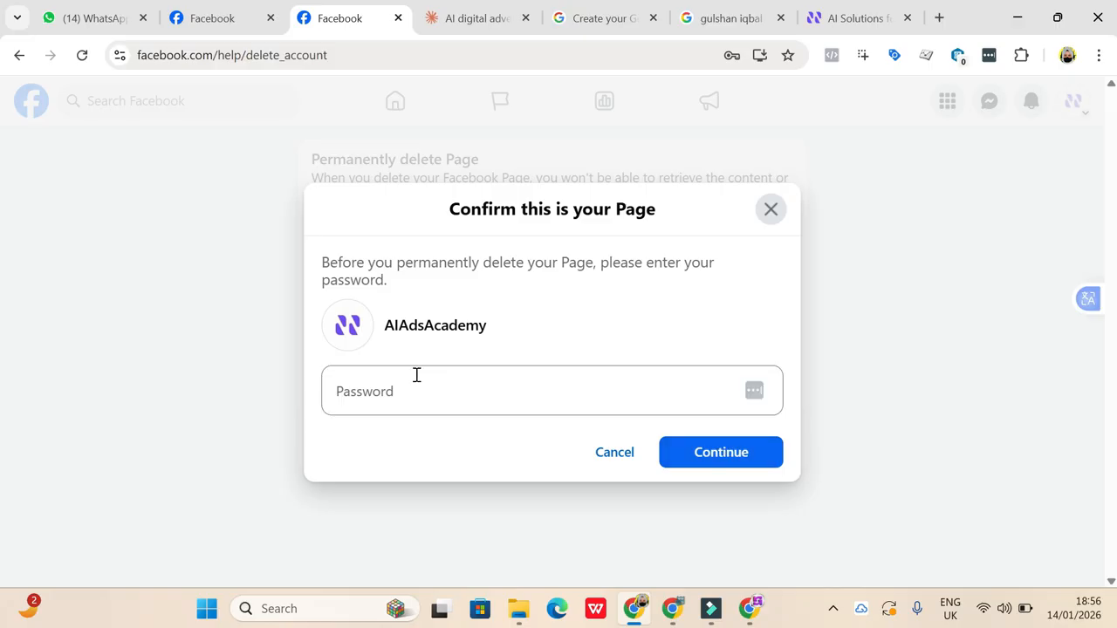
# - Fill in the saved account password to verify ownership and confirm the permanent deletion of the AIAdsAcademy Page
pyautogui.click(417, 374)
pyautogui.click(851, 270)
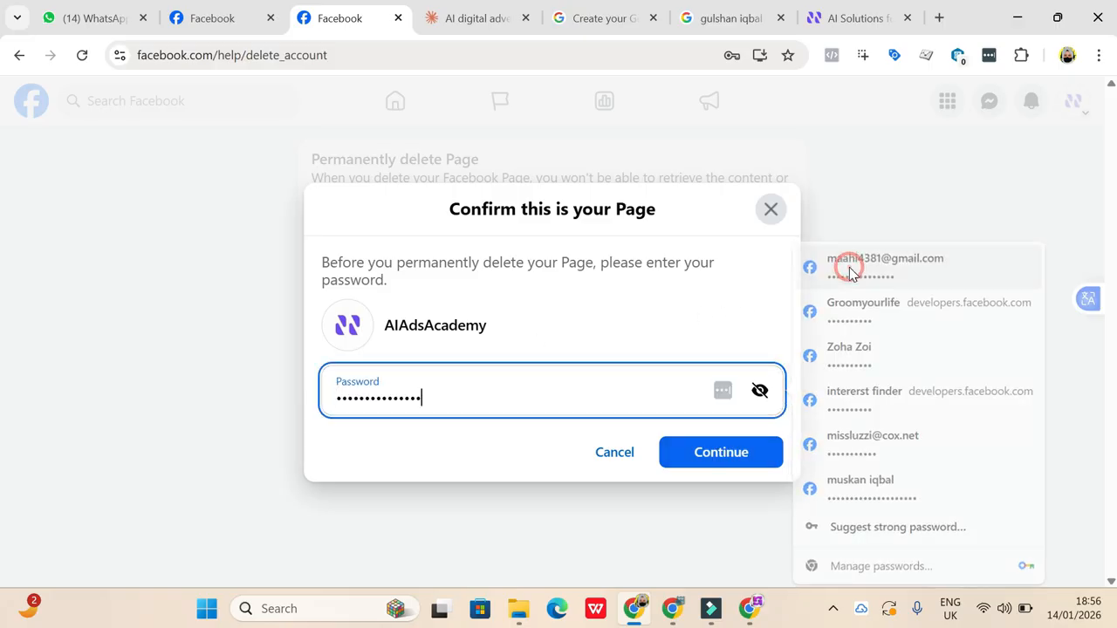
pyautogui.click(749, 456)
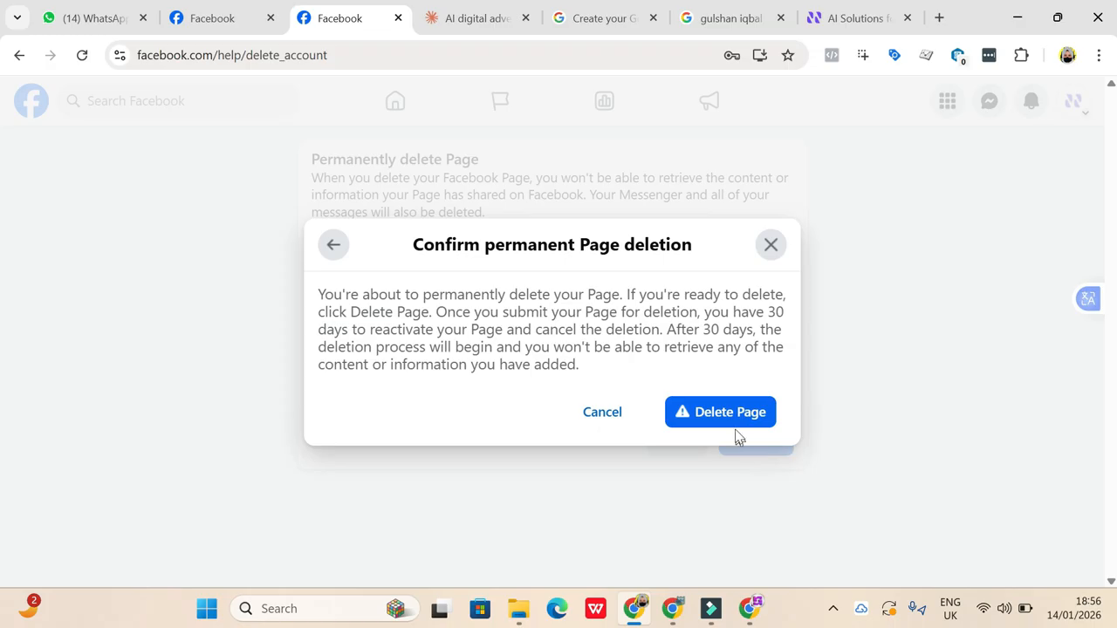
pyautogui.click(732, 417)
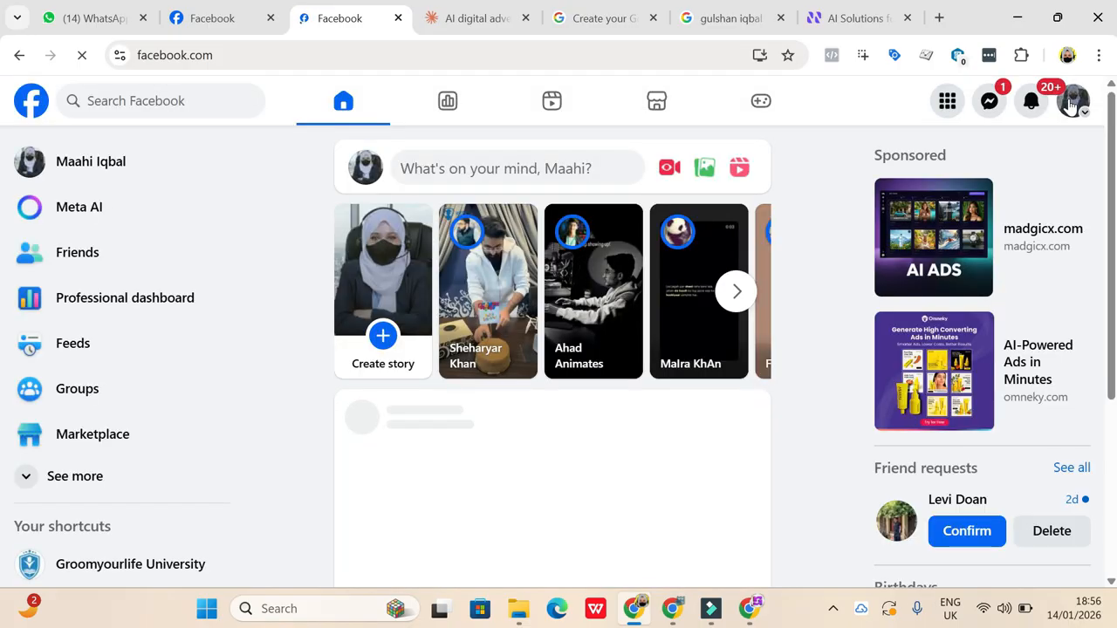
# - Review the full list of profiles and Pages, including the additional profiles, to check whether AIAdsAcademy is still listed
pyautogui.click(1072, 103)
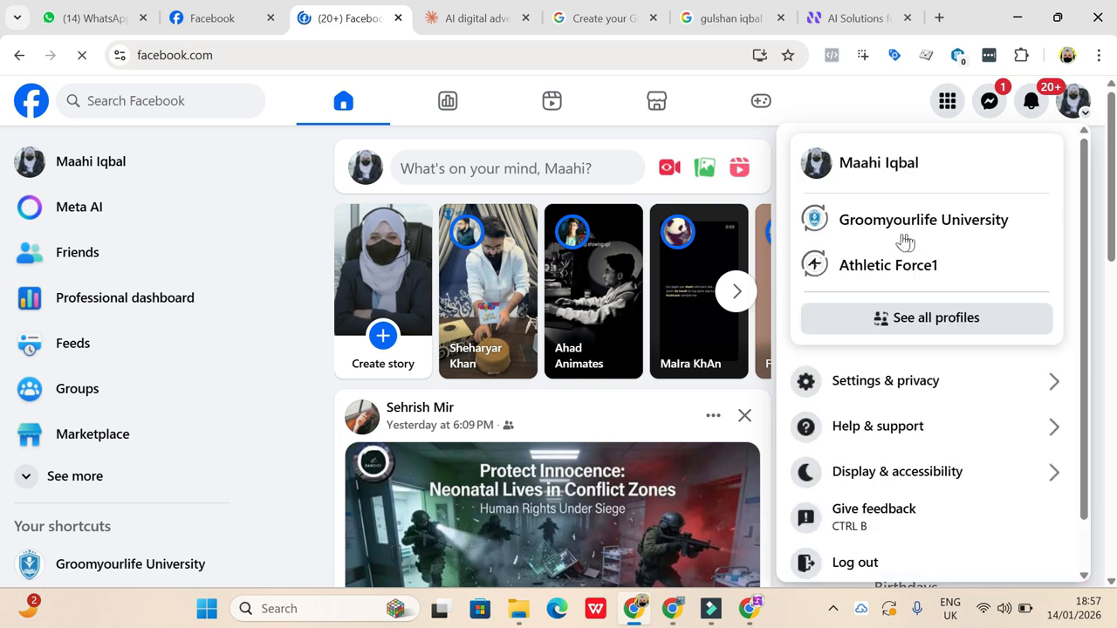
pyautogui.click(916, 321)
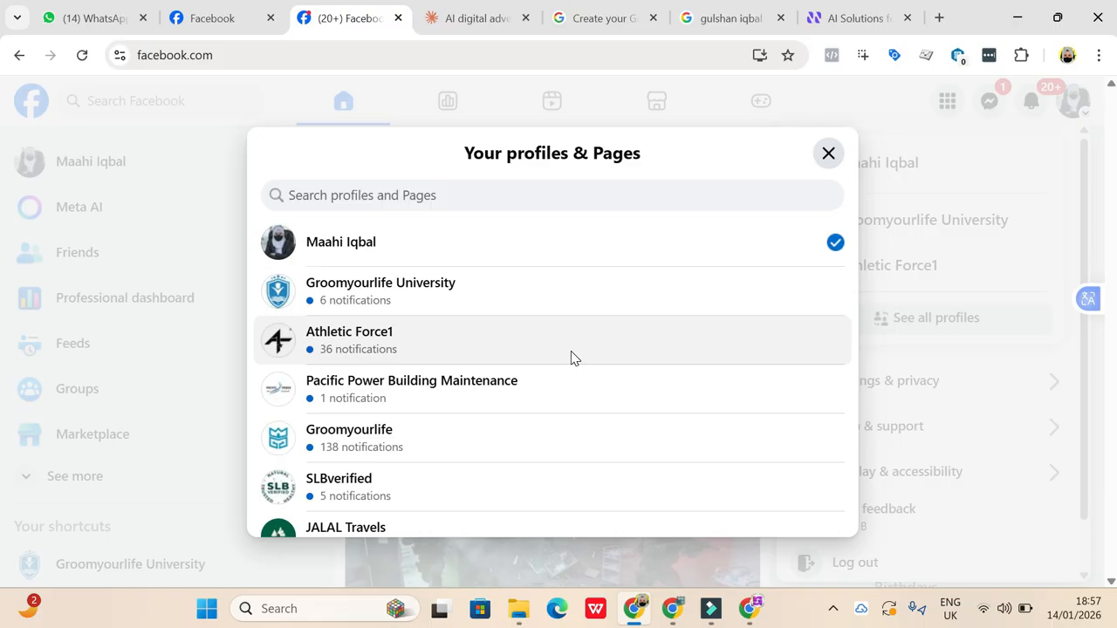
pyautogui.scroll(-3, 381, 454)
pyautogui.scroll(-1, 382, 476)
pyautogui.scroll(1, 380, 475)
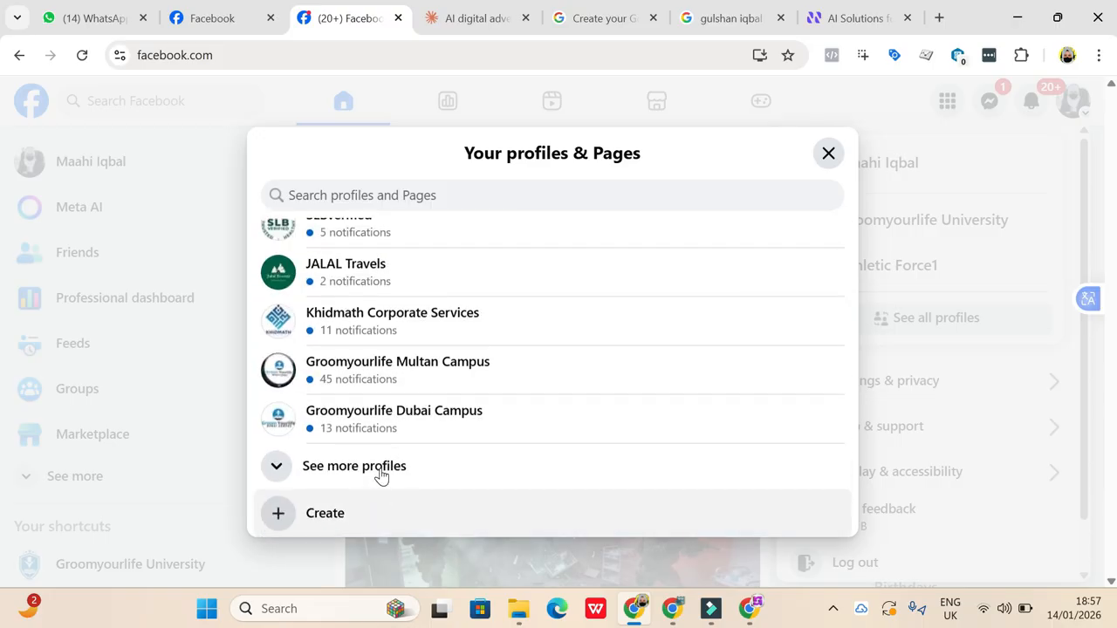
pyautogui.click(380, 476)
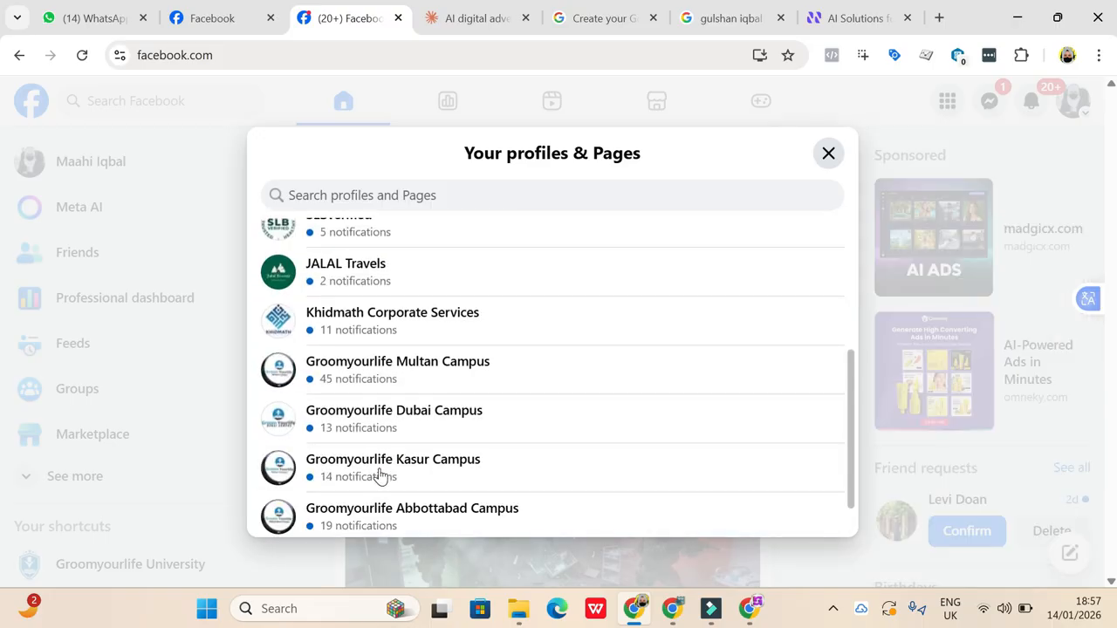
pyautogui.scroll(-3, 380, 476)
pyautogui.scroll(5, 380, 475)
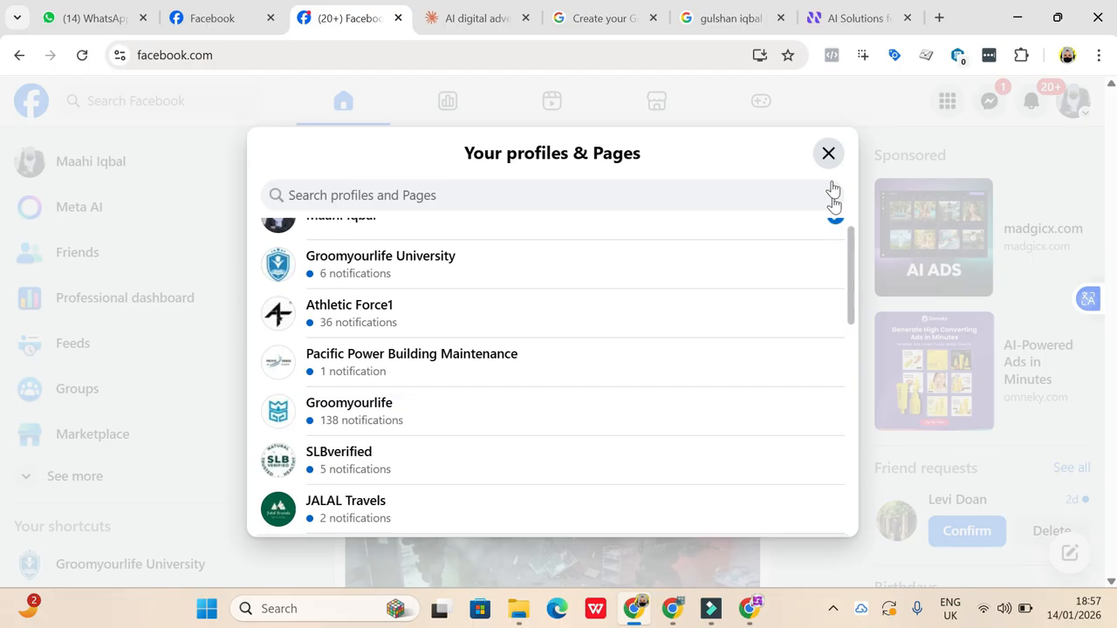
pyautogui.click(829, 154)
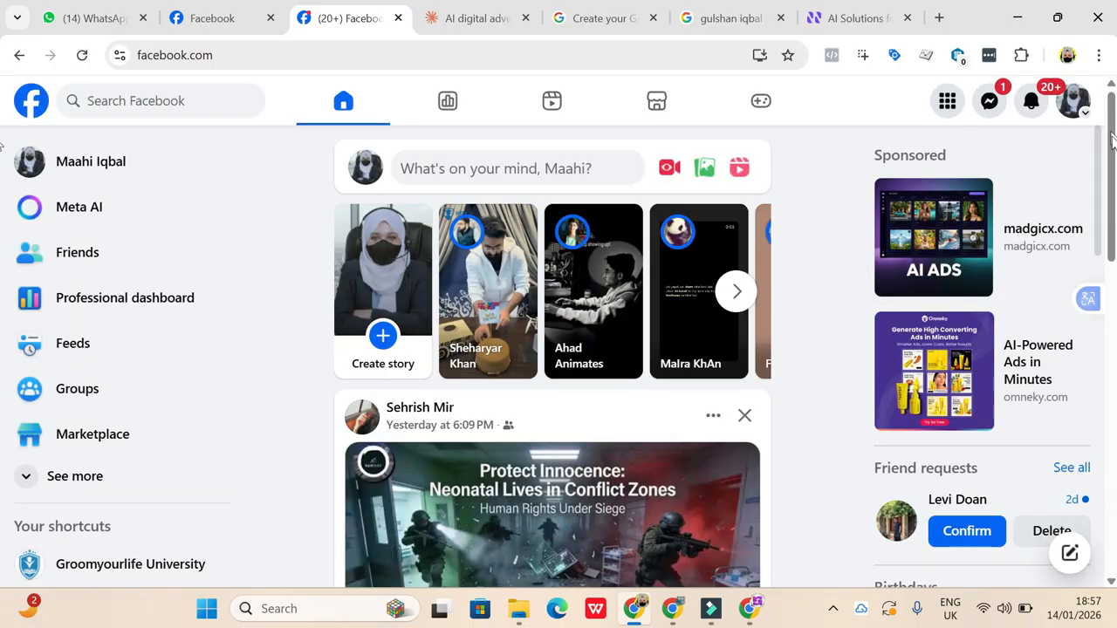
# - Switch to the Groomyourlife University profile and open its Page
pyautogui.click(1069, 103)
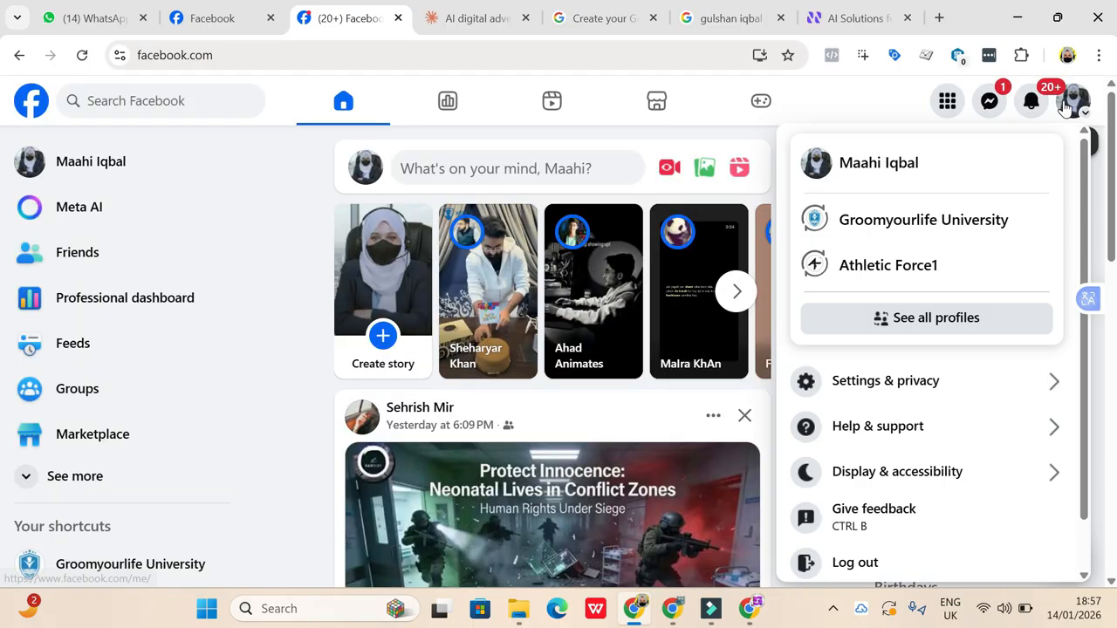
pyautogui.click(938, 225)
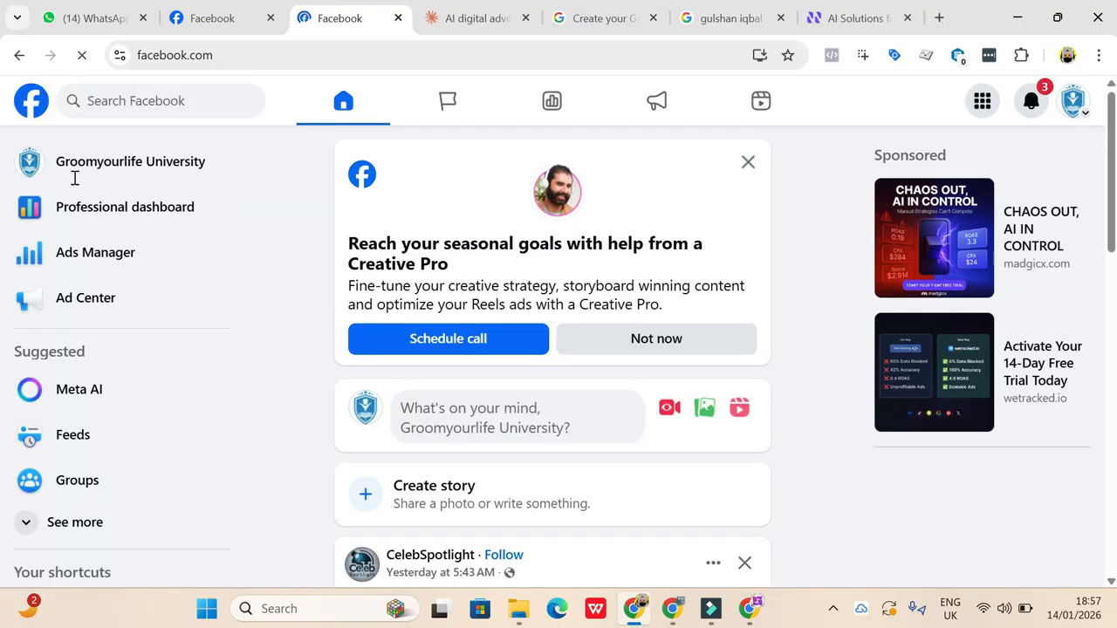
pyautogui.click(128, 170)
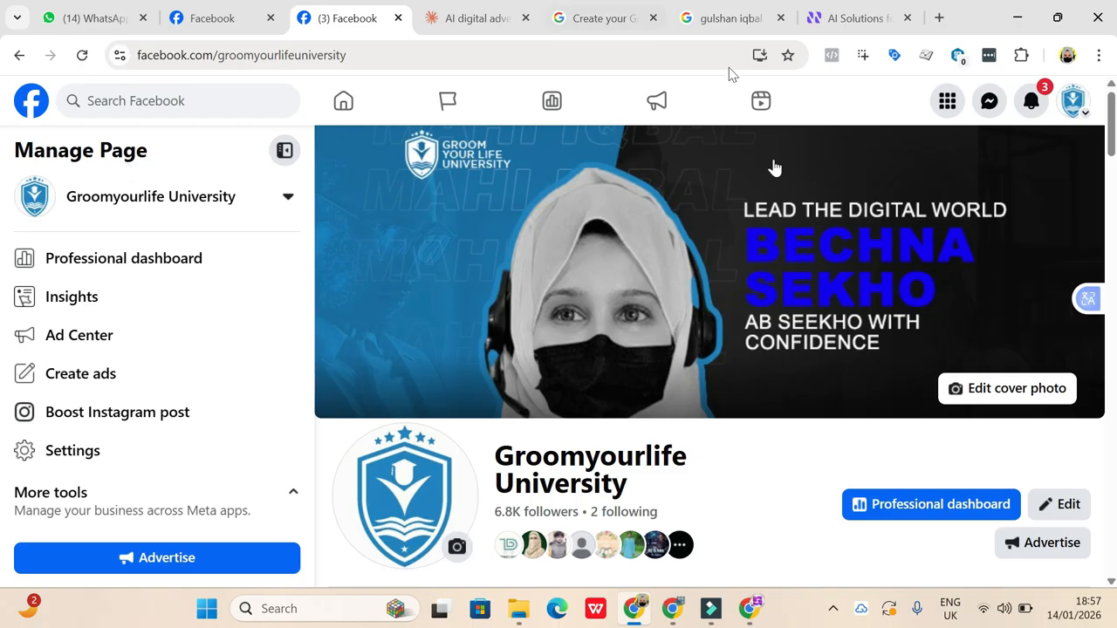
# - Launch another Chrome window, look through the profile chooser, open the setup for adding a new profile, and minimize that window
pyautogui.click(331, 609)
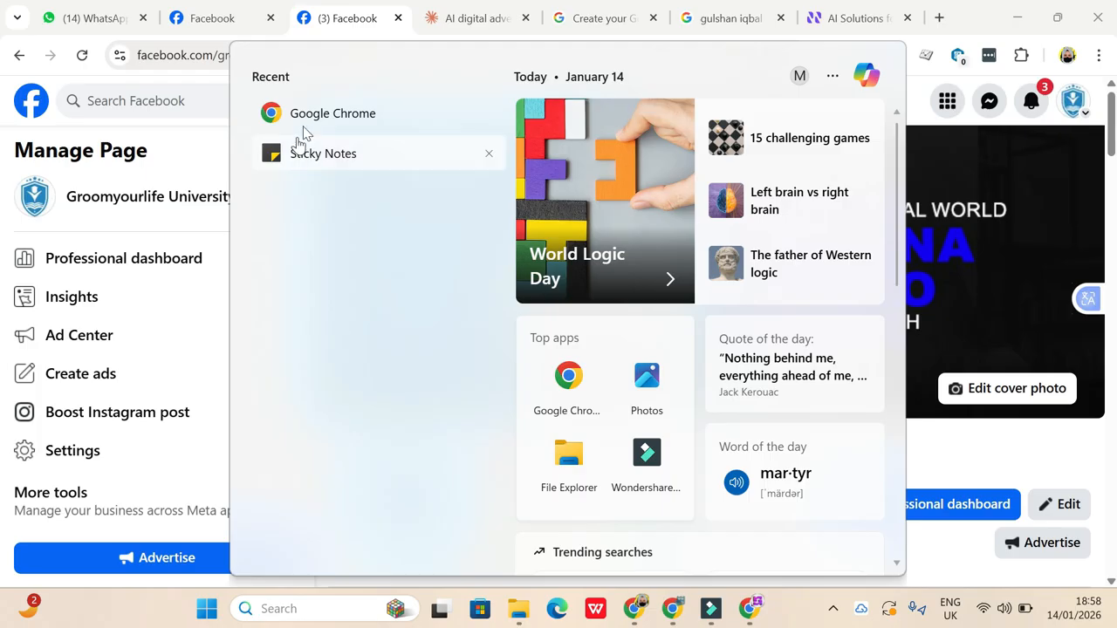
pyautogui.click(303, 119)
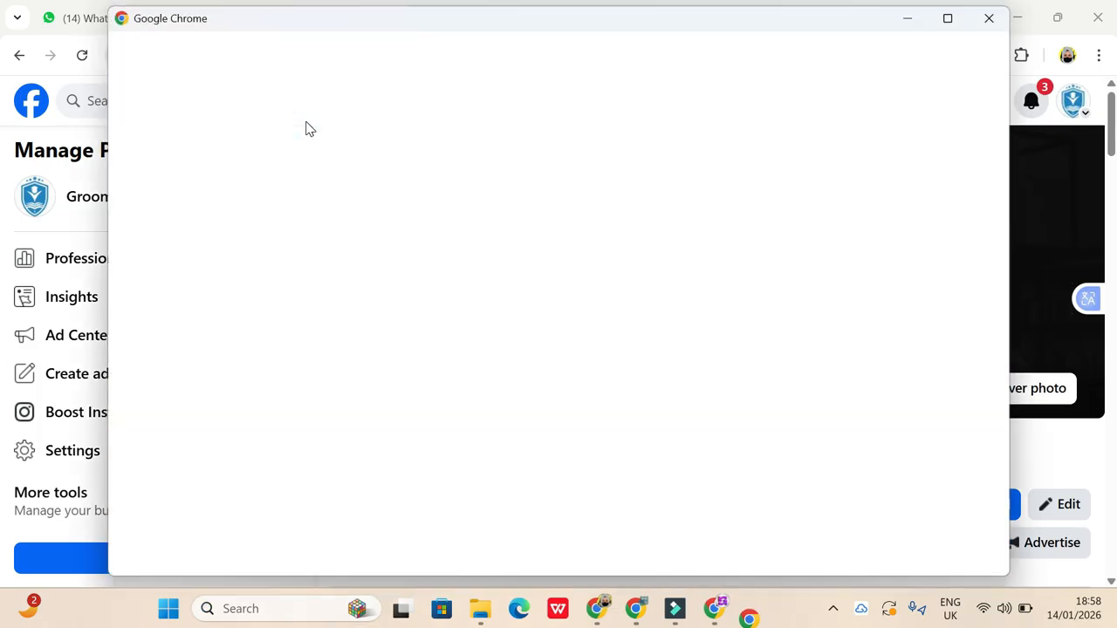
pyautogui.scroll(-3, 564, 337)
pyautogui.scroll(-2, 567, 337)
pyautogui.scroll(4, 566, 337)
pyautogui.scroll(-2, 567, 337)
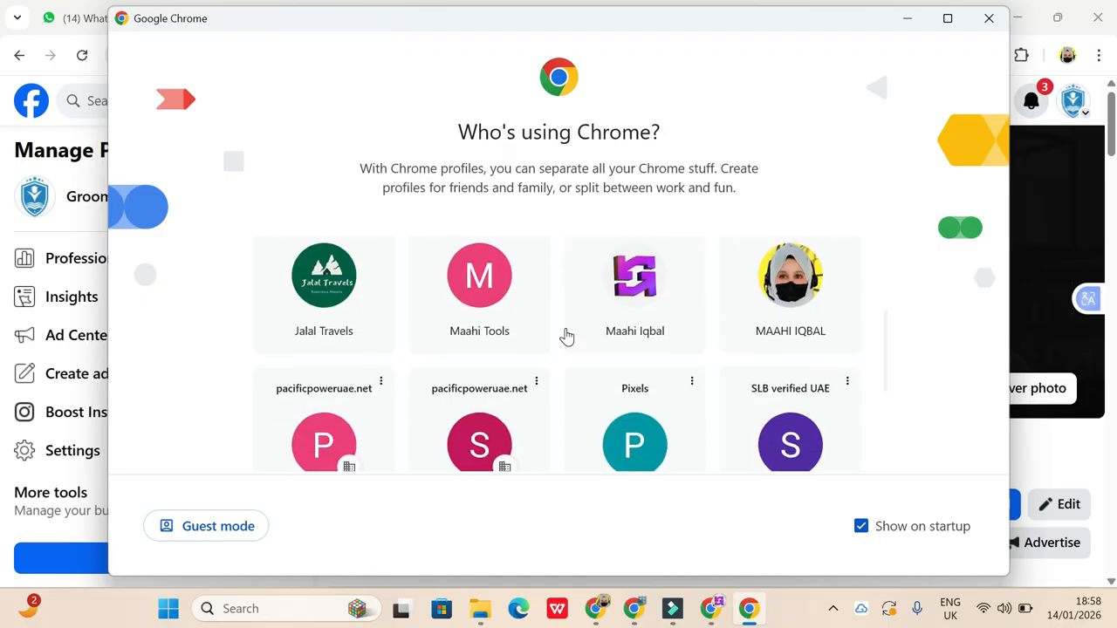
pyautogui.scroll(3, 566, 337)
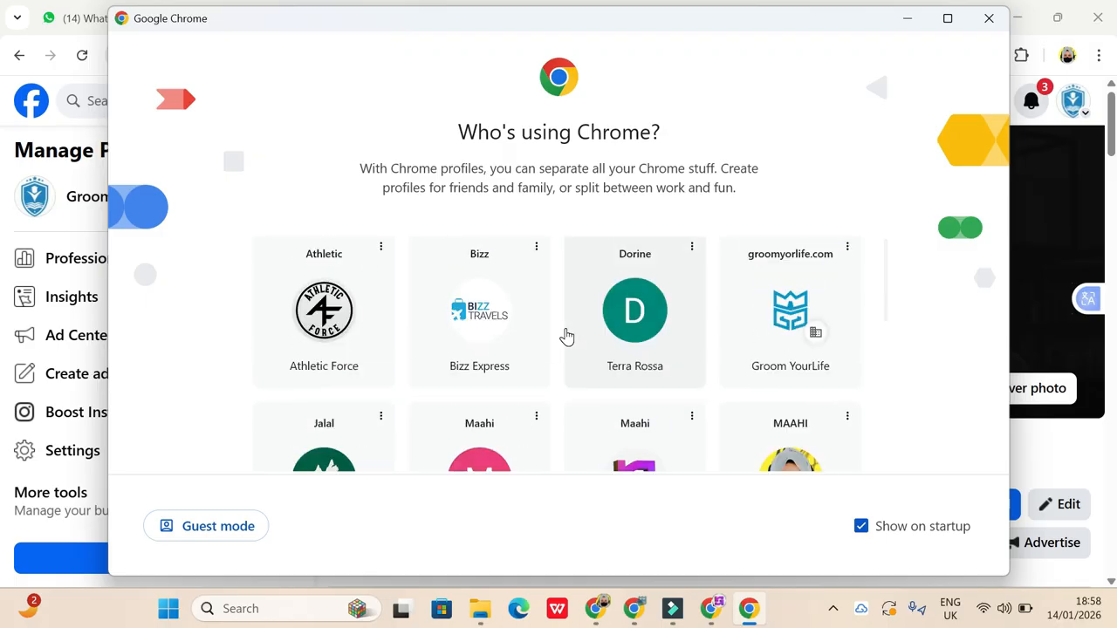
pyautogui.scroll(-2, 566, 337)
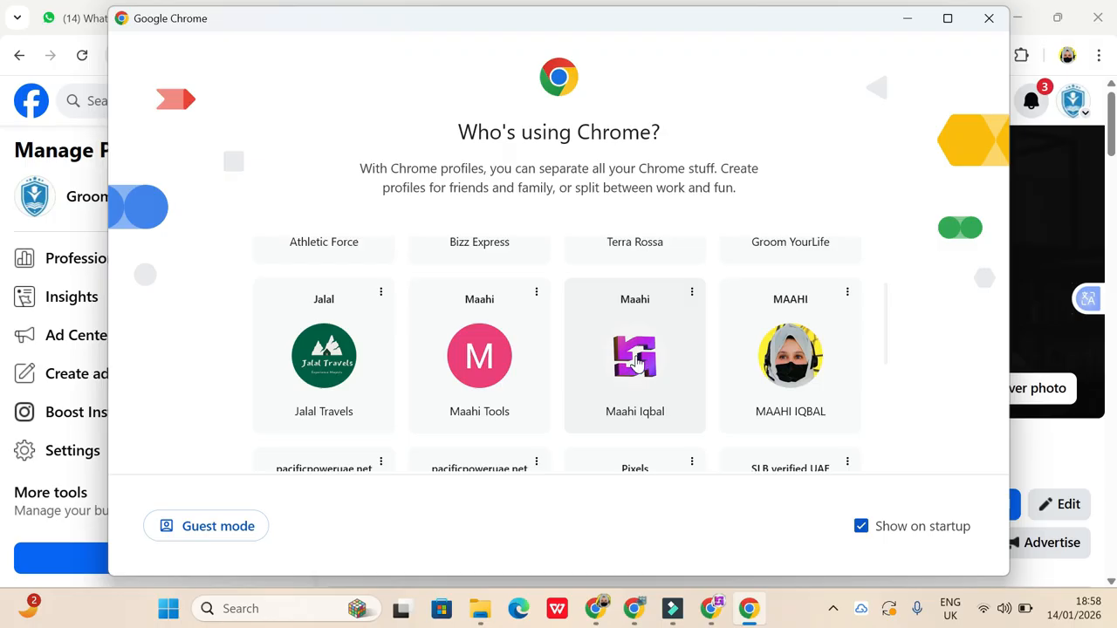
pyautogui.scroll(-3, 636, 371)
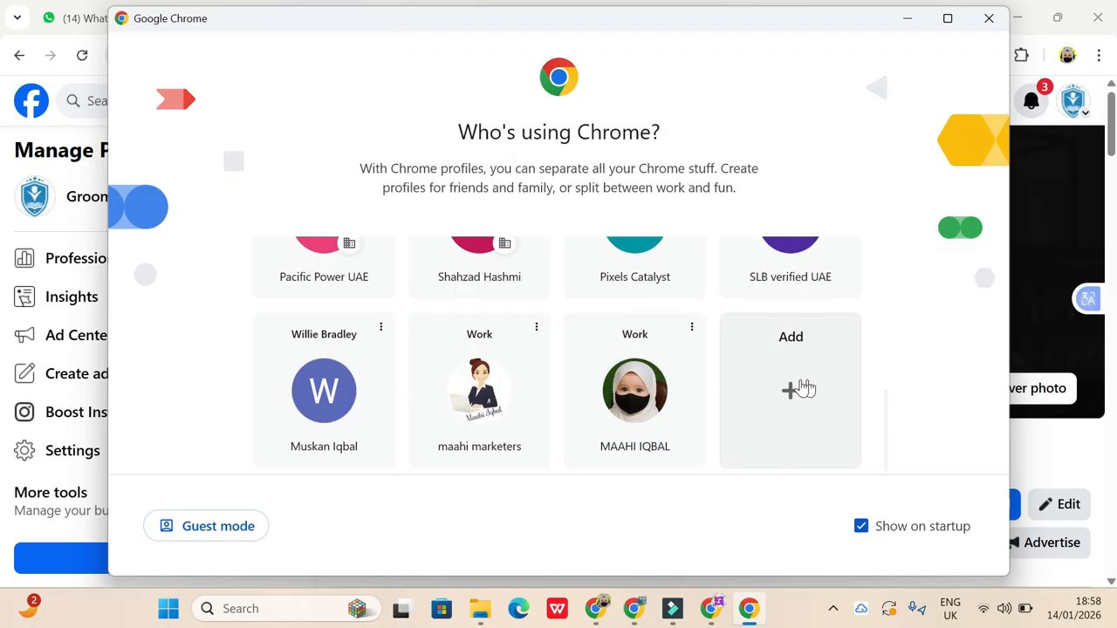
pyautogui.click(790, 391)
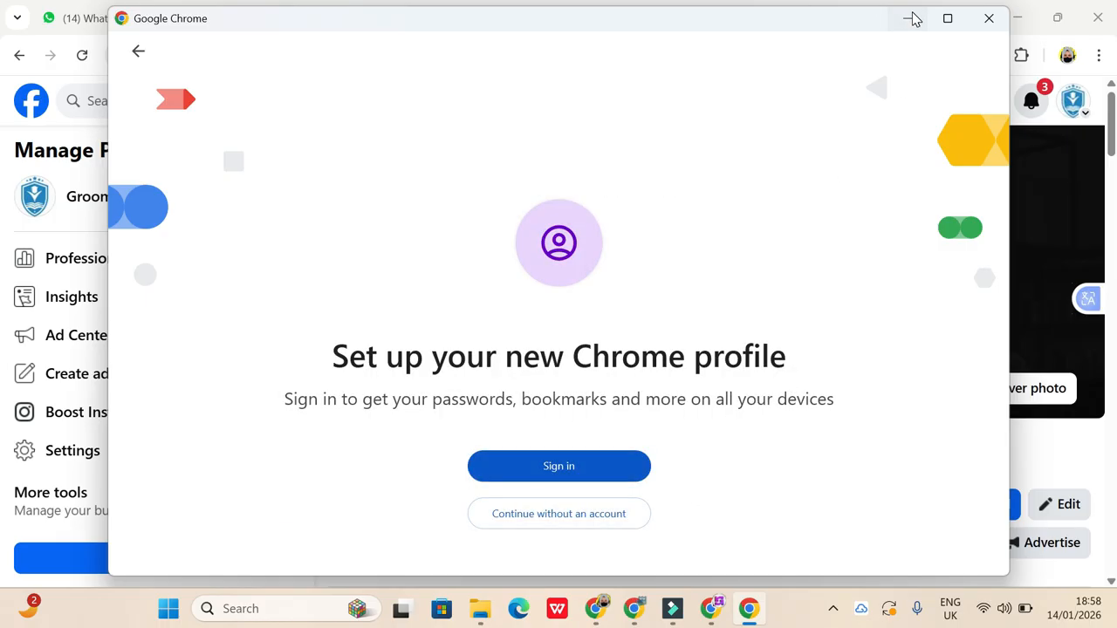
pyautogui.click(913, 19)
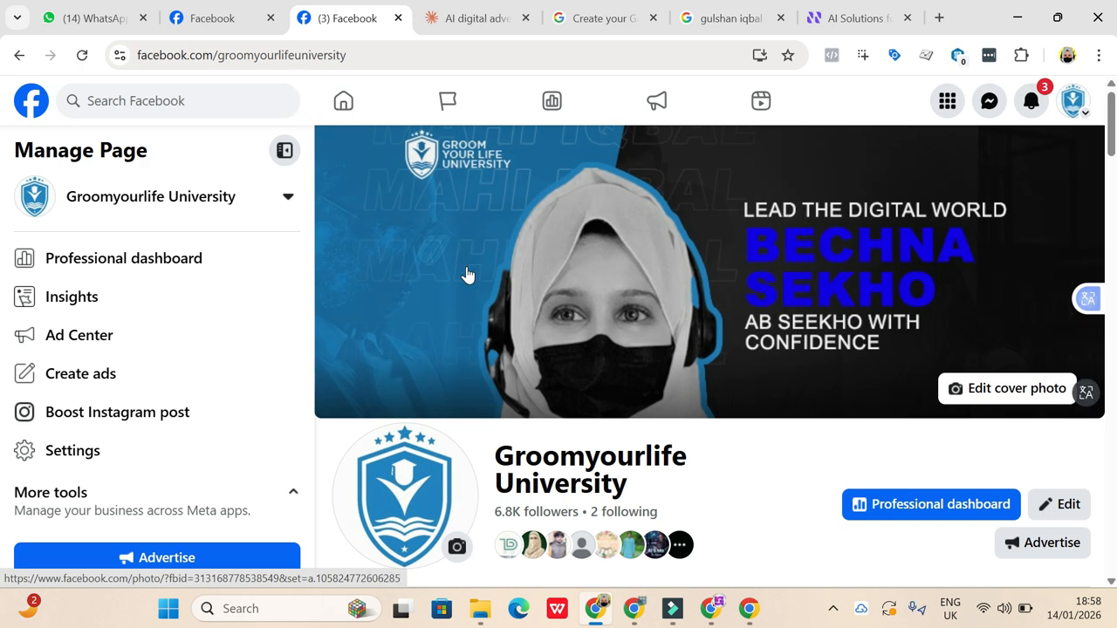
# - Review the Groomyourlife University Page's intro details, website and social links, photos and post area
pyautogui.scroll(-6, 539, 440)
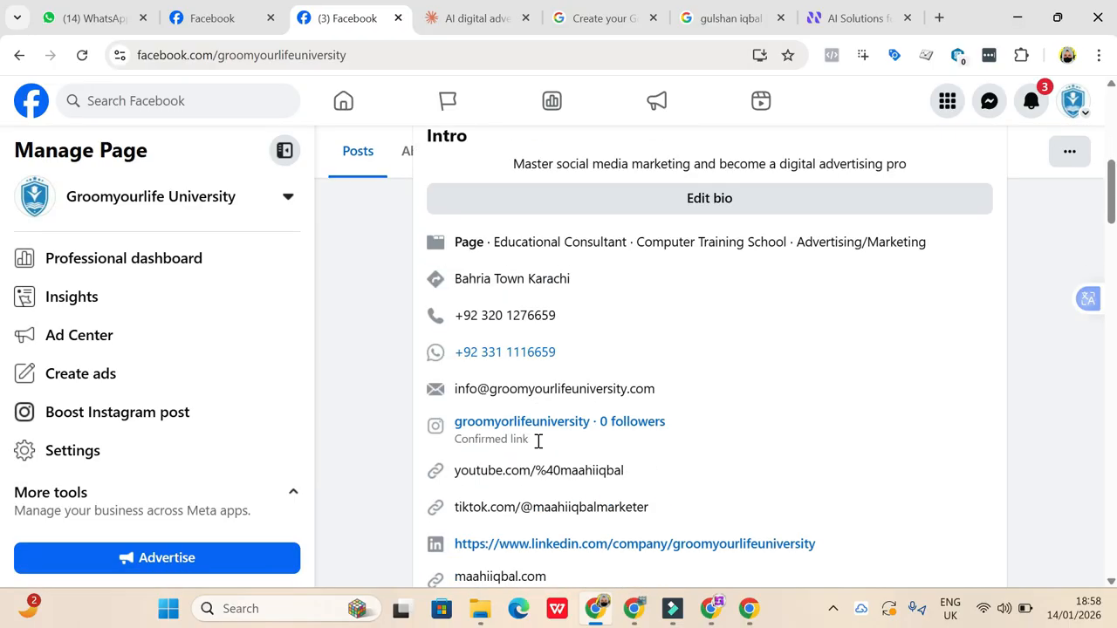
pyautogui.scroll(6, 538, 441)
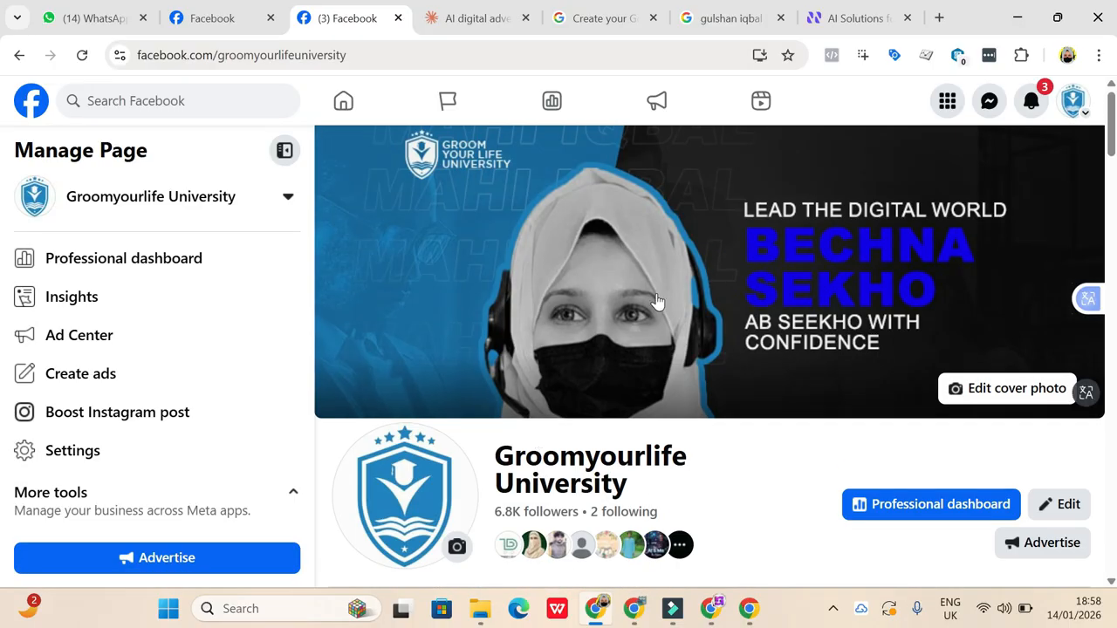
pyautogui.scroll(-3, 657, 300)
pyautogui.scroll(-10, 657, 300)
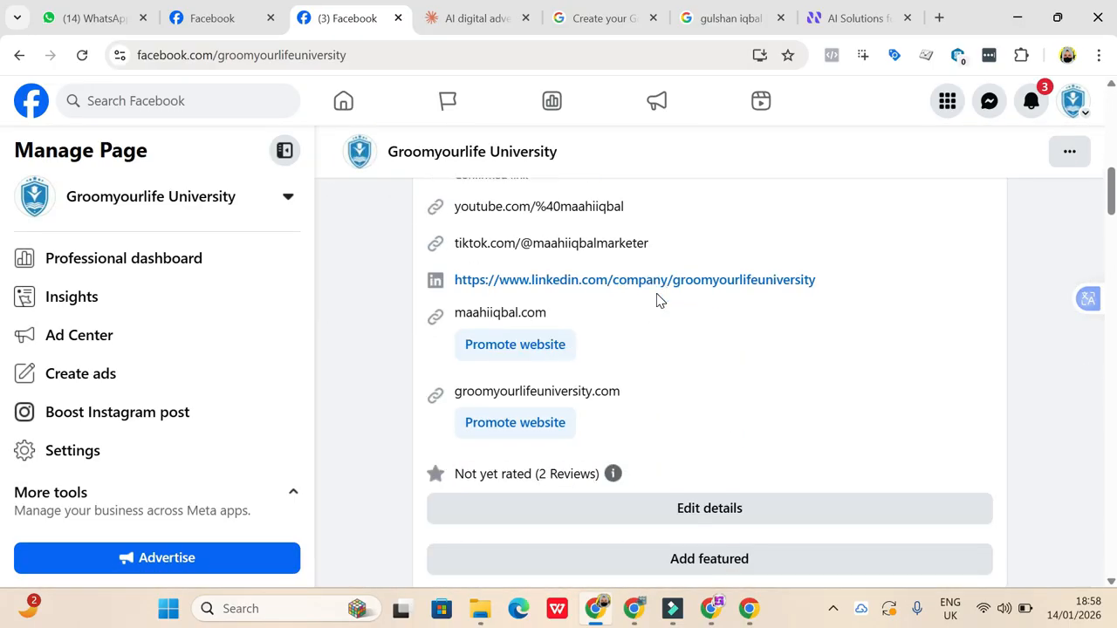
pyautogui.scroll(-1, 656, 299)
pyautogui.scroll(-4, 676, 371)
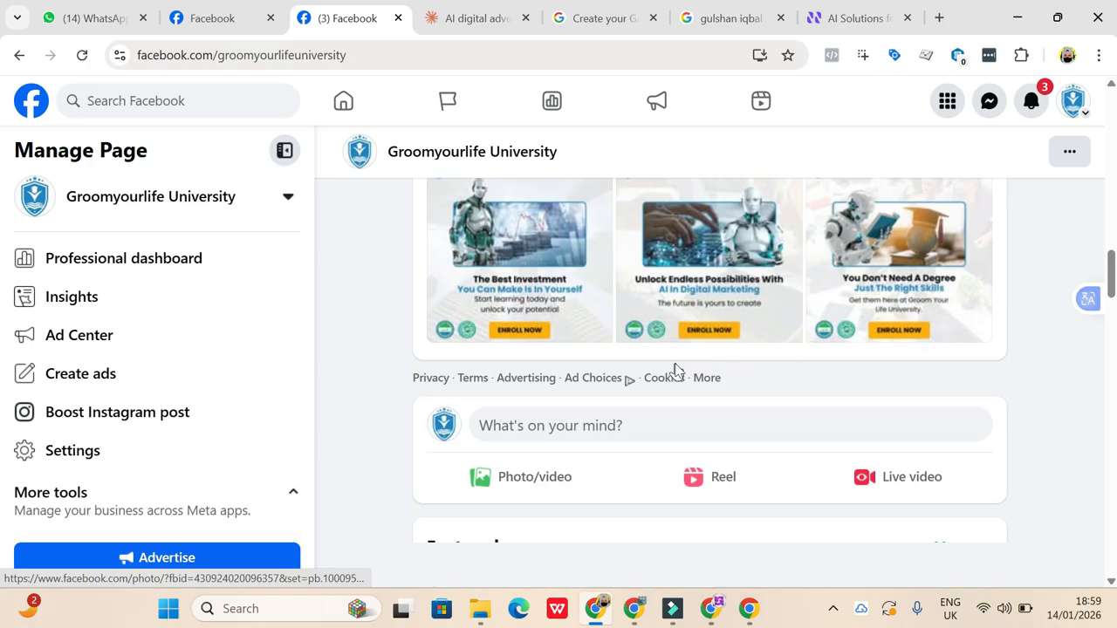
pyautogui.scroll(9, 676, 371)
pyautogui.scroll(8, 678, 371)
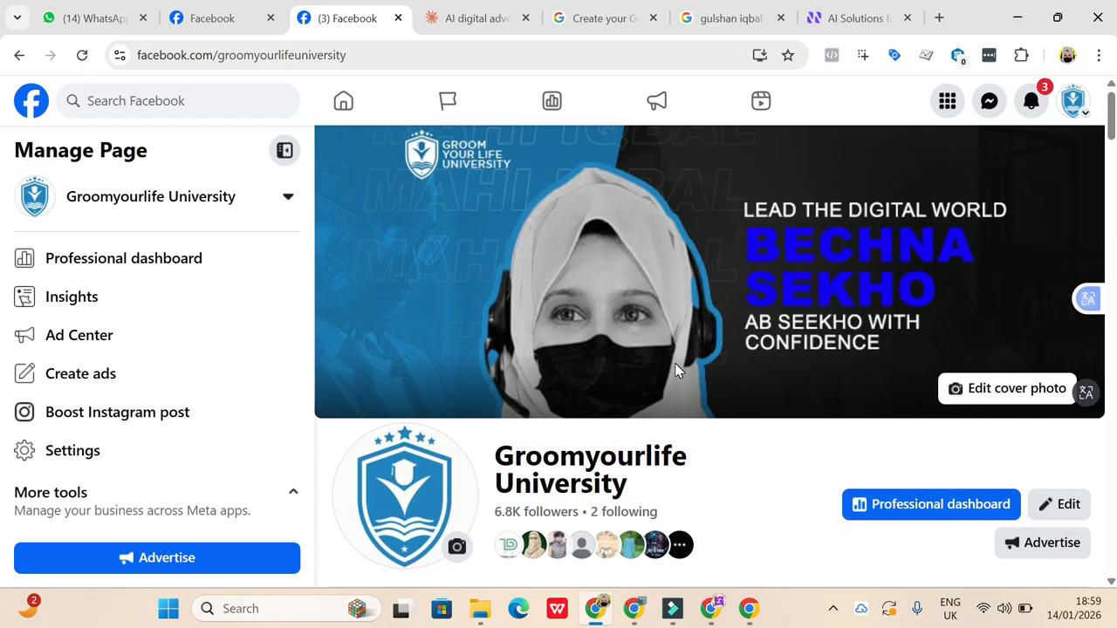
# - Search Google for "wveo" in a new browser tab
pyautogui.click(940, 16)
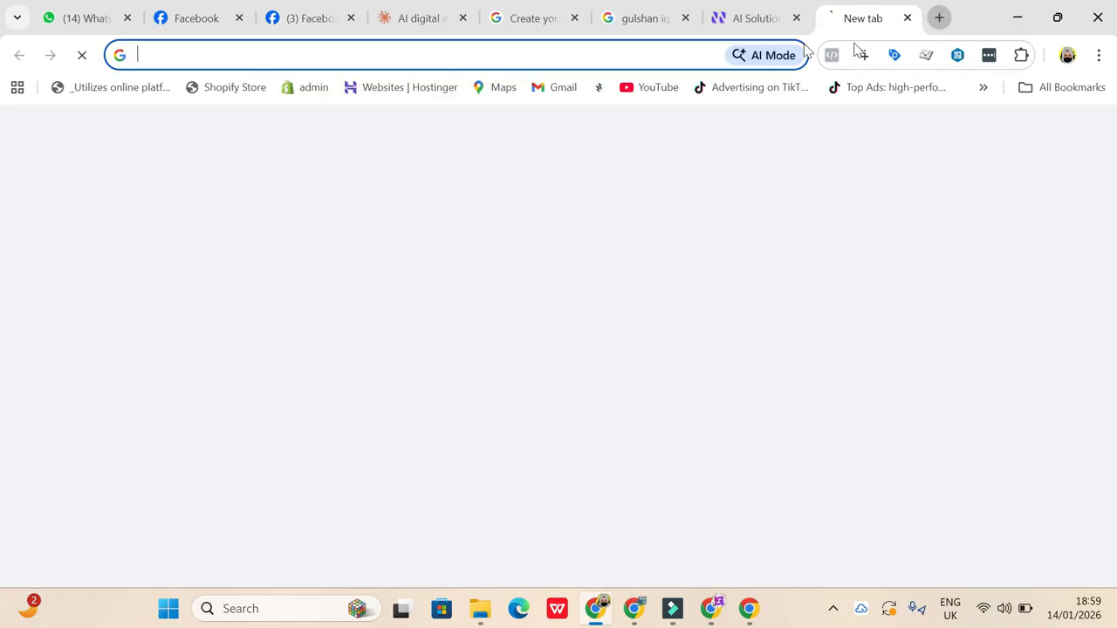
pyautogui.click(683, 53)
pyautogui.write('weo')
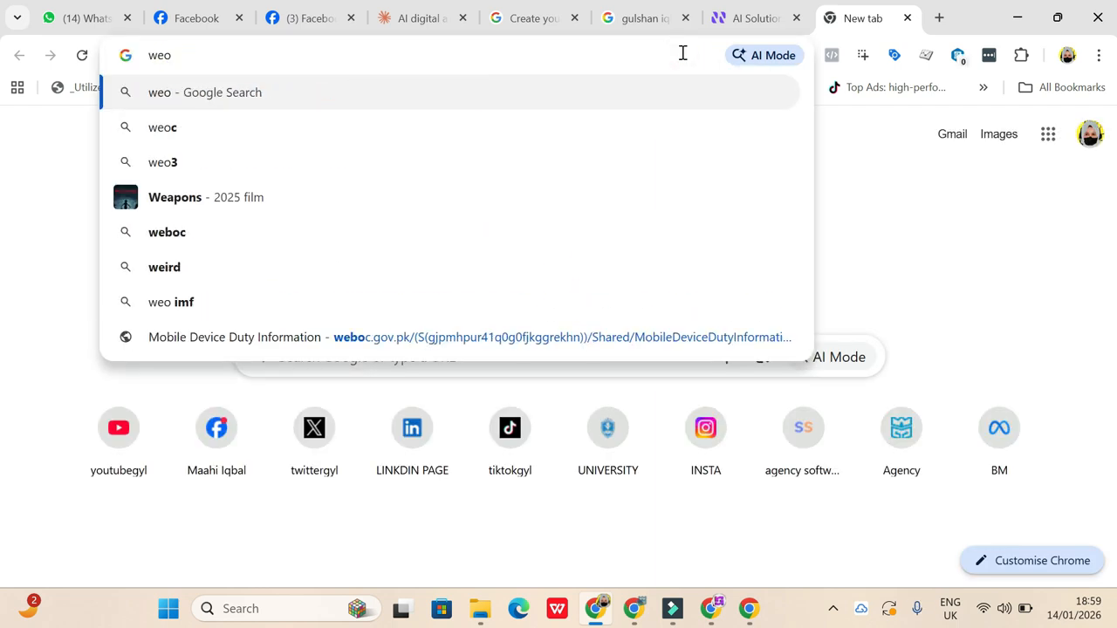
pyautogui.press('Escape')
pyautogui.write('w')
pyautogui.press('BackSpace')
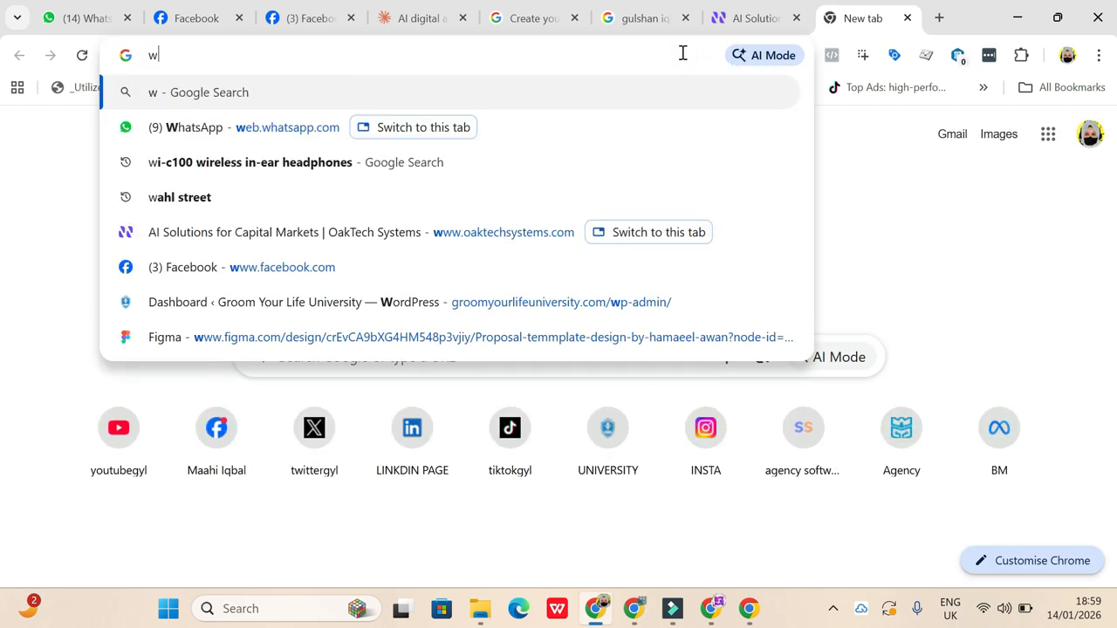
pyautogui.write('veo')
pyautogui.press('Return')
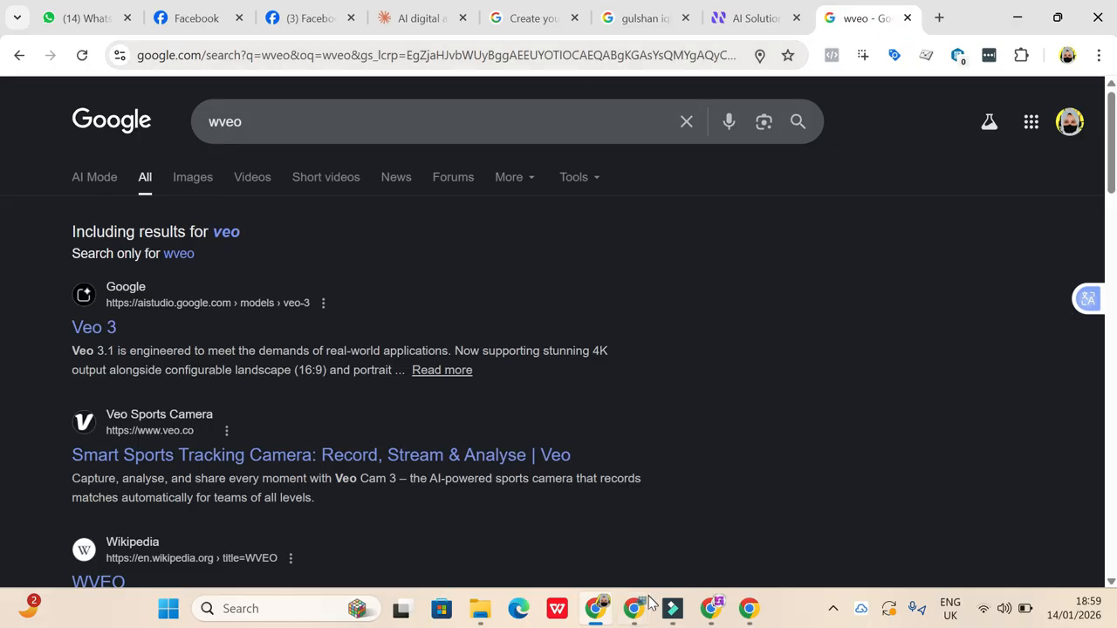
# - Switch to the Chrome window with Google Classroom and open the AI Tools for Various Digital Marketing Needs document from the course's Classwork
pyautogui.click(635, 617)
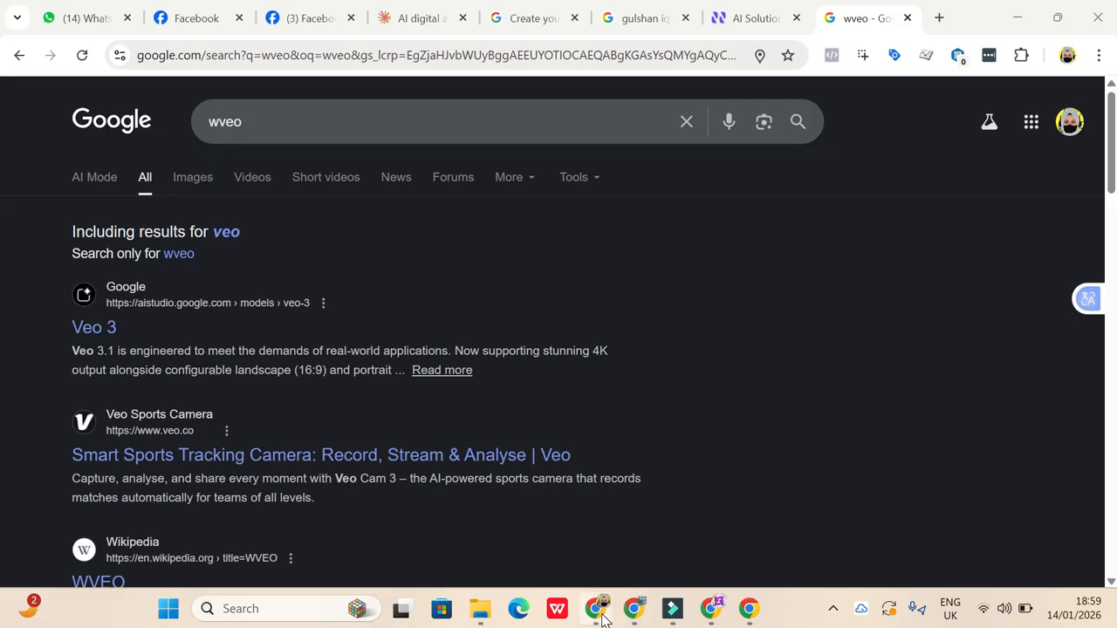
pyautogui.click(602, 618)
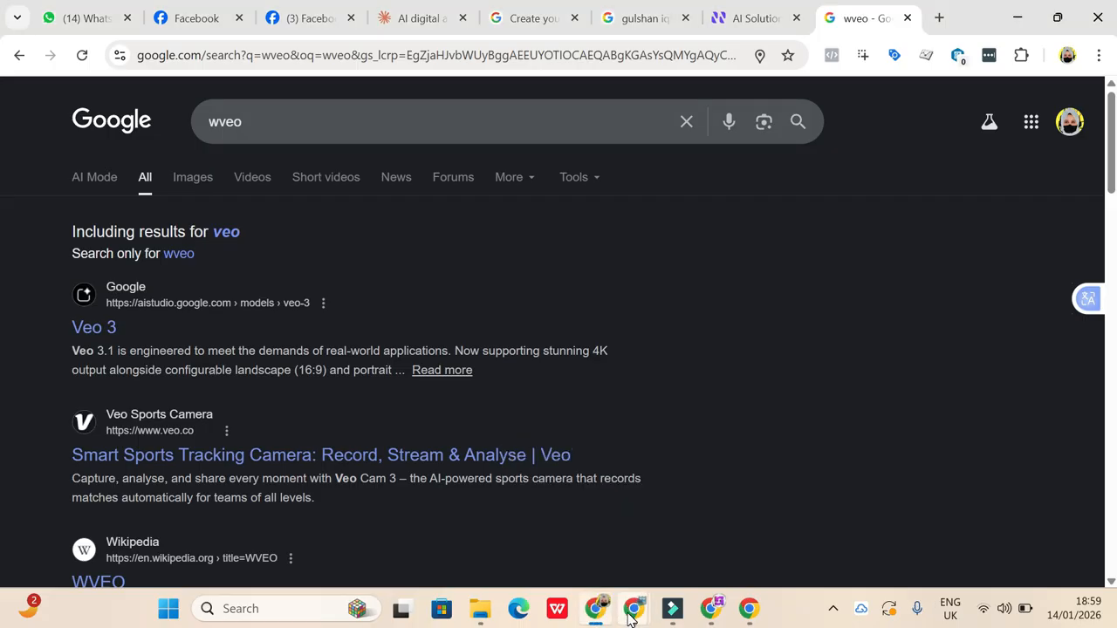
pyautogui.moveTo(635, 617)
pyautogui.moveTo(576, 543)
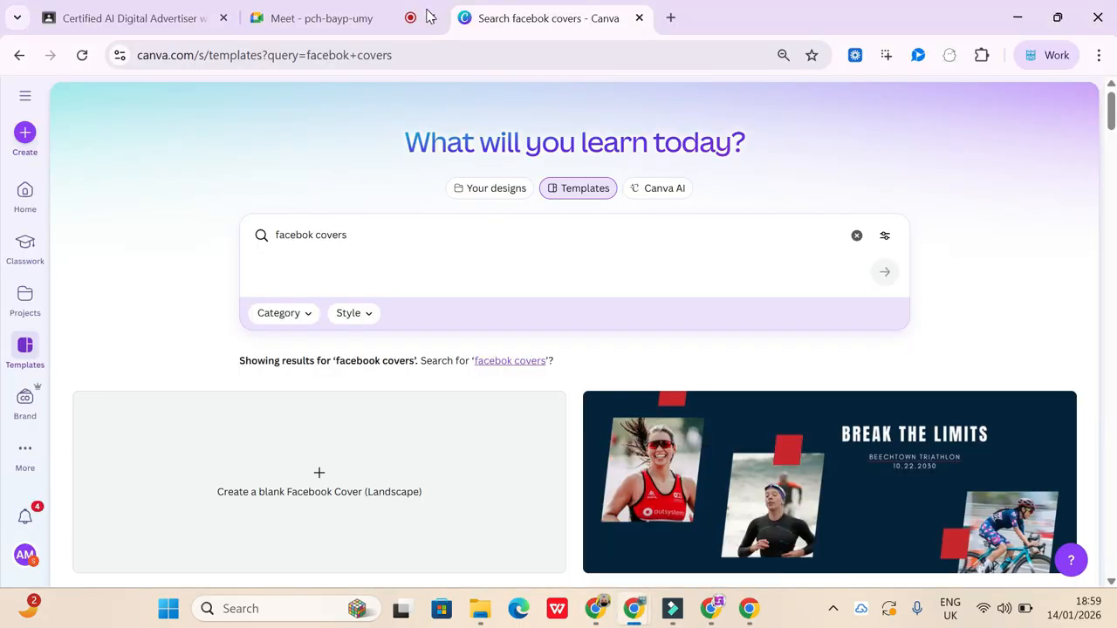
pyautogui.click(140, 18)
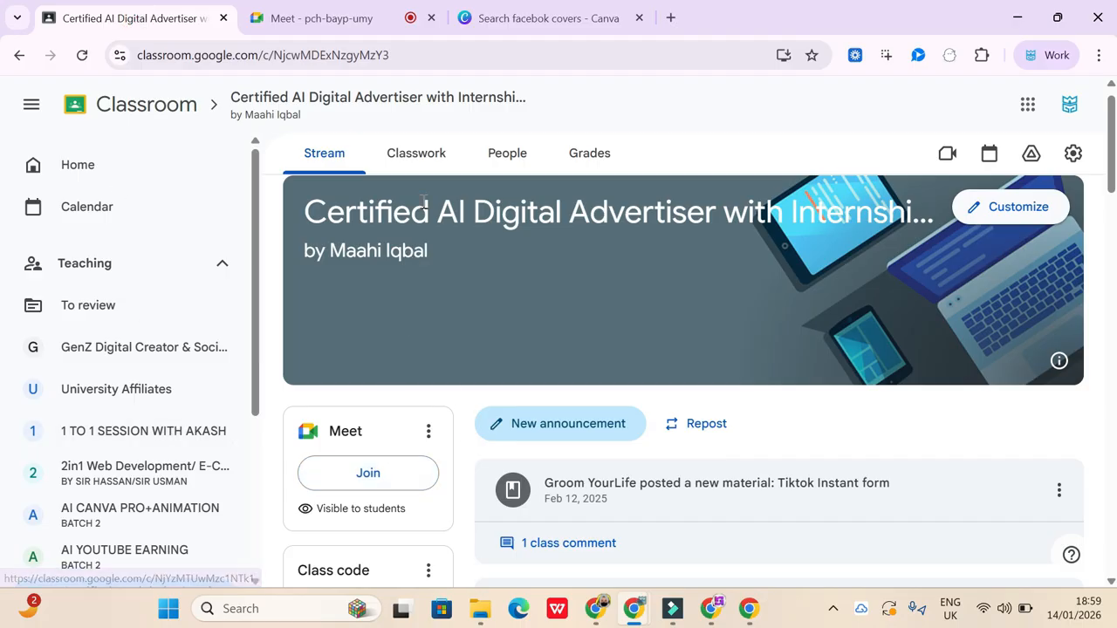
pyautogui.click(414, 156)
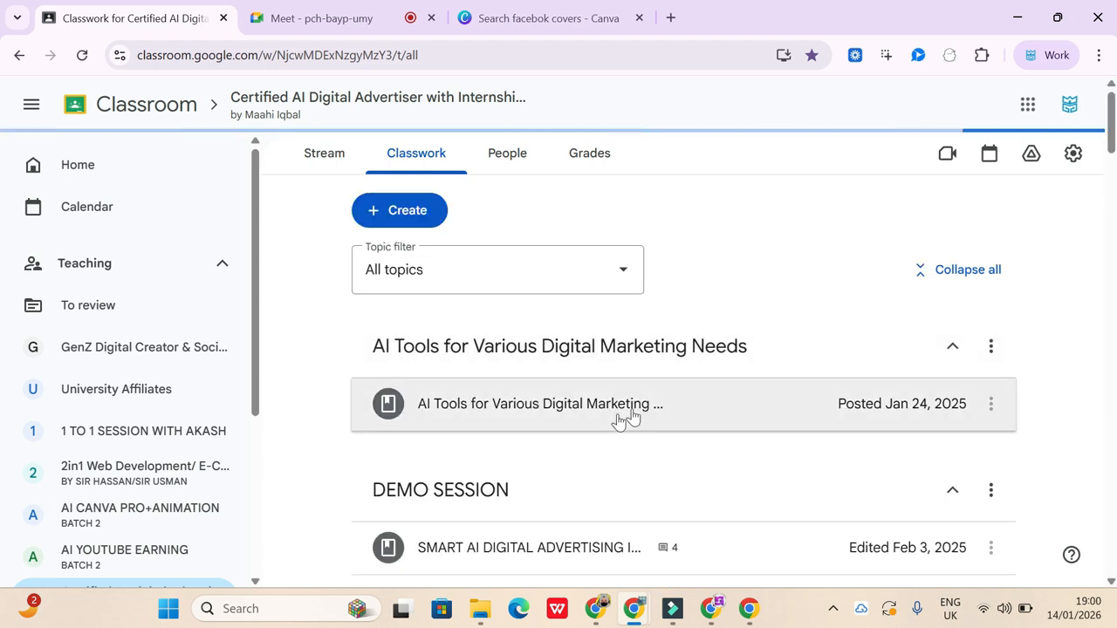
pyautogui.click(582, 406)
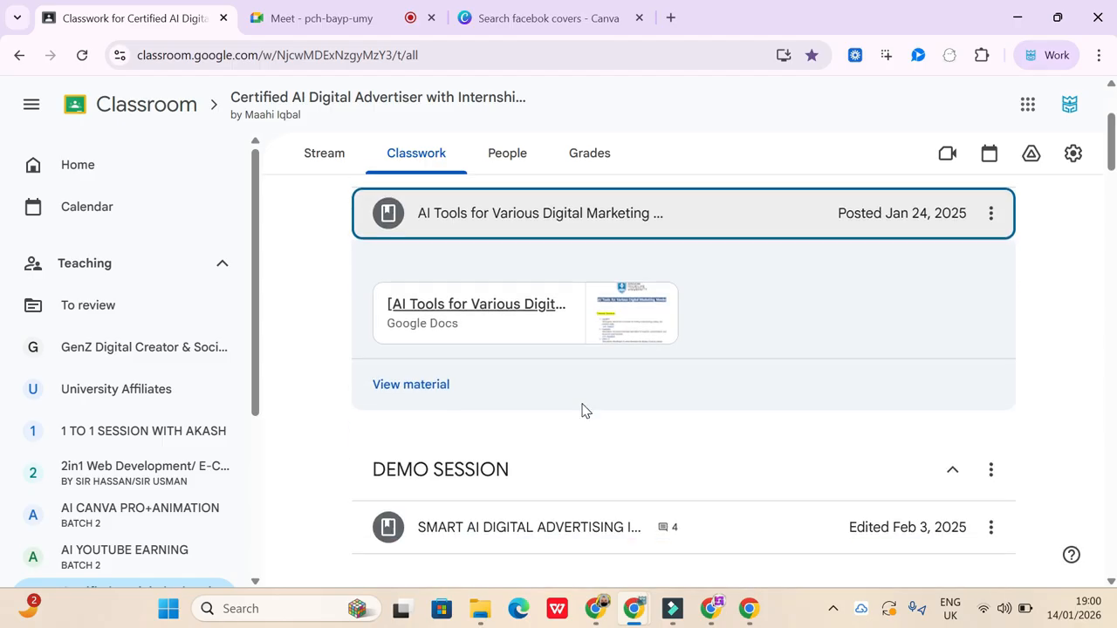
pyautogui.click(529, 315)
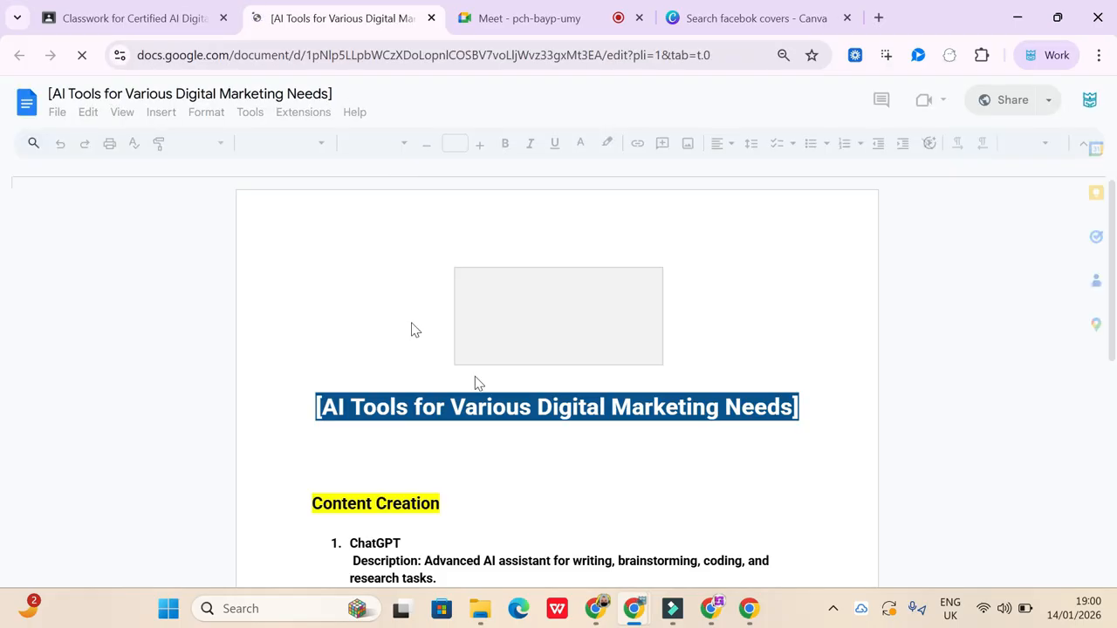
# - Begin a new entry with "Cl" at the empty item 10 of the document's Content Creation list
pyautogui.scroll(-4, 446, 496)
pyautogui.scroll(-2, 446, 499)
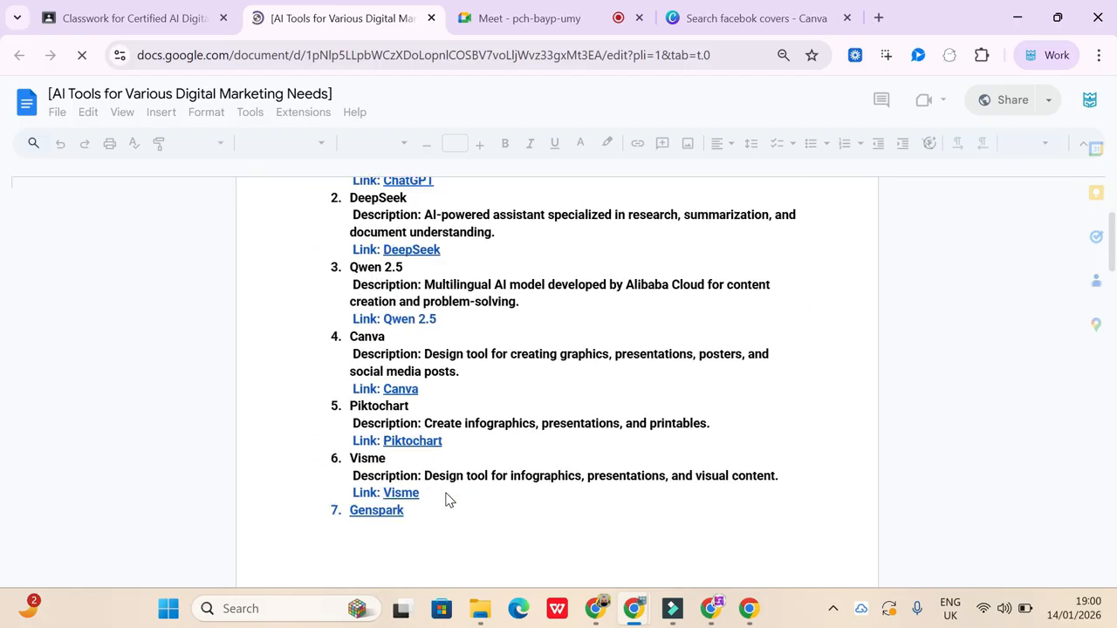
pyautogui.scroll(3, 446, 499)
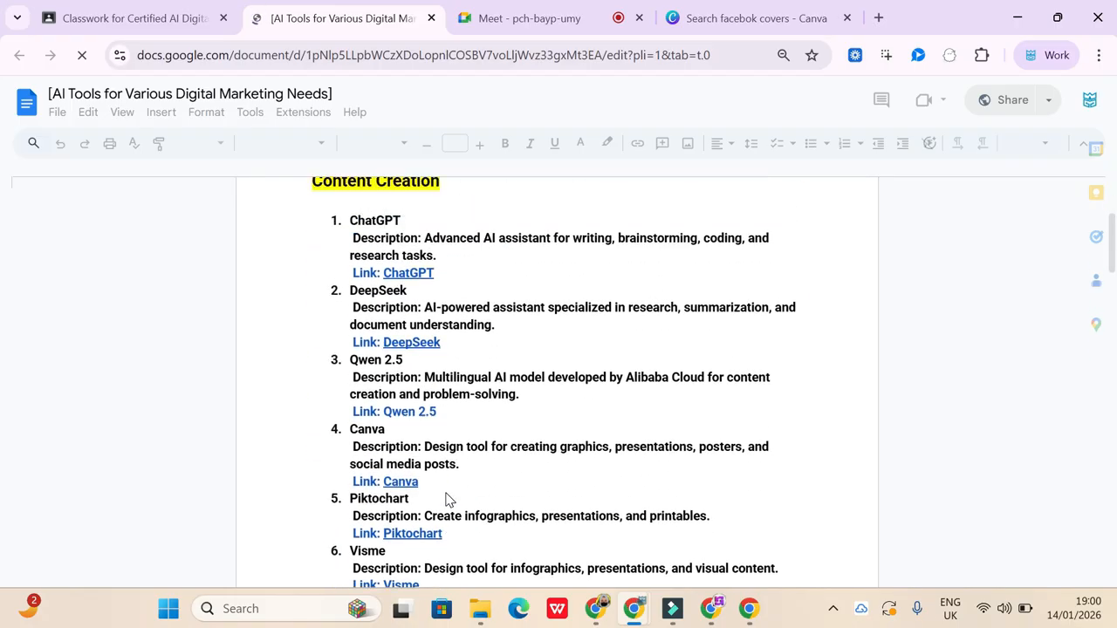
pyautogui.scroll(-1, 446, 499)
pyautogui.scroll(-2, 446, 499)
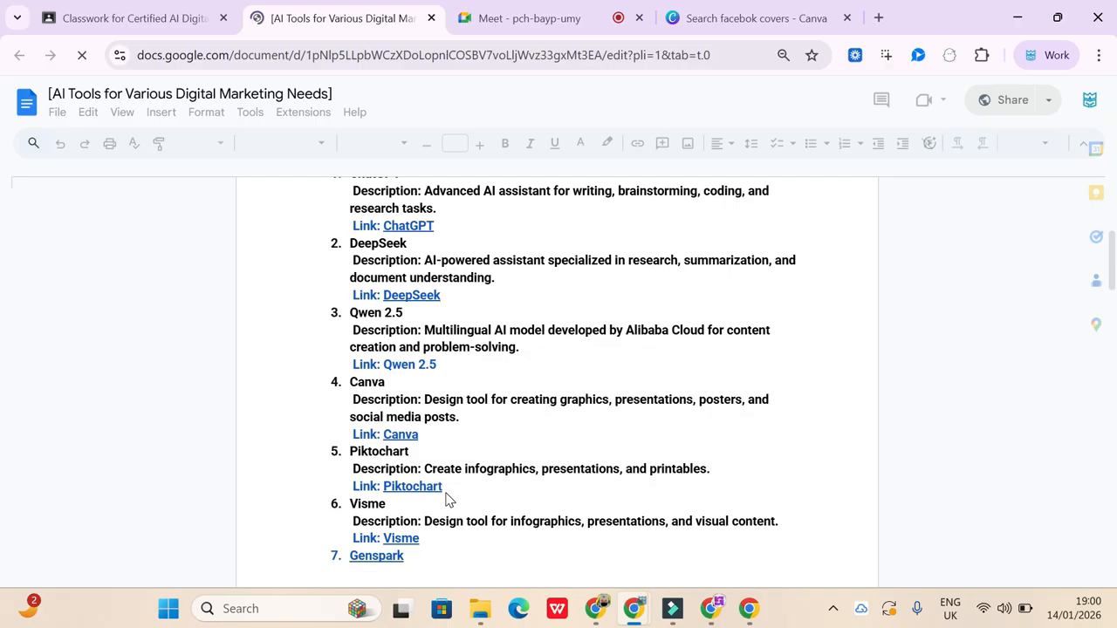
pyautogui.scroll(2, 446, 499)
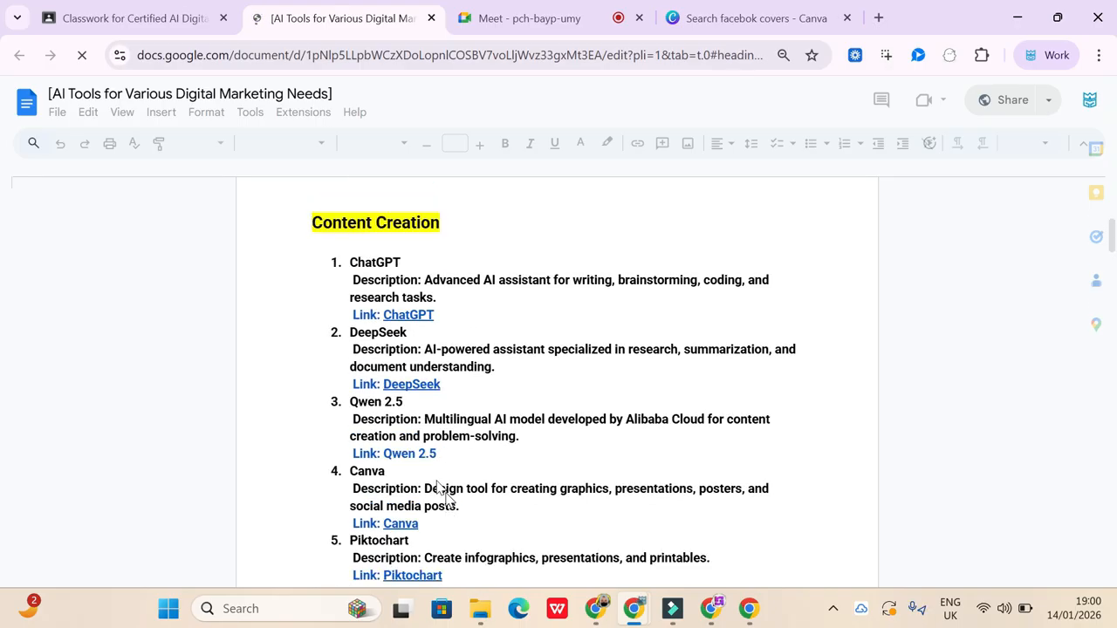
pyautogui.scroll(-1, 411, 445)
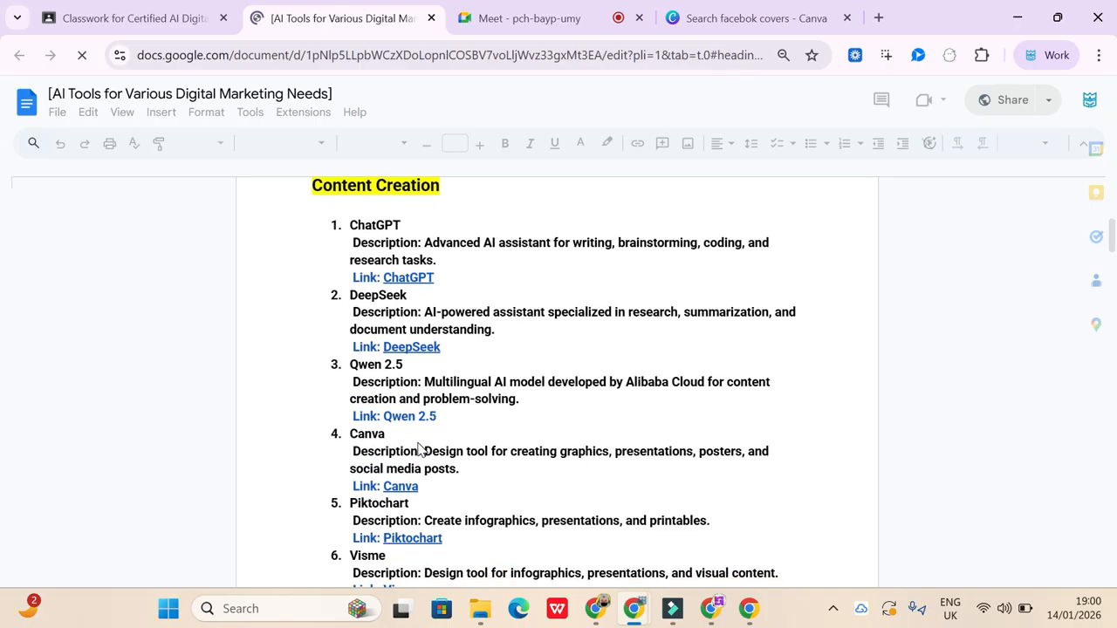
pyautogui.scroll(-3, 414, 429)
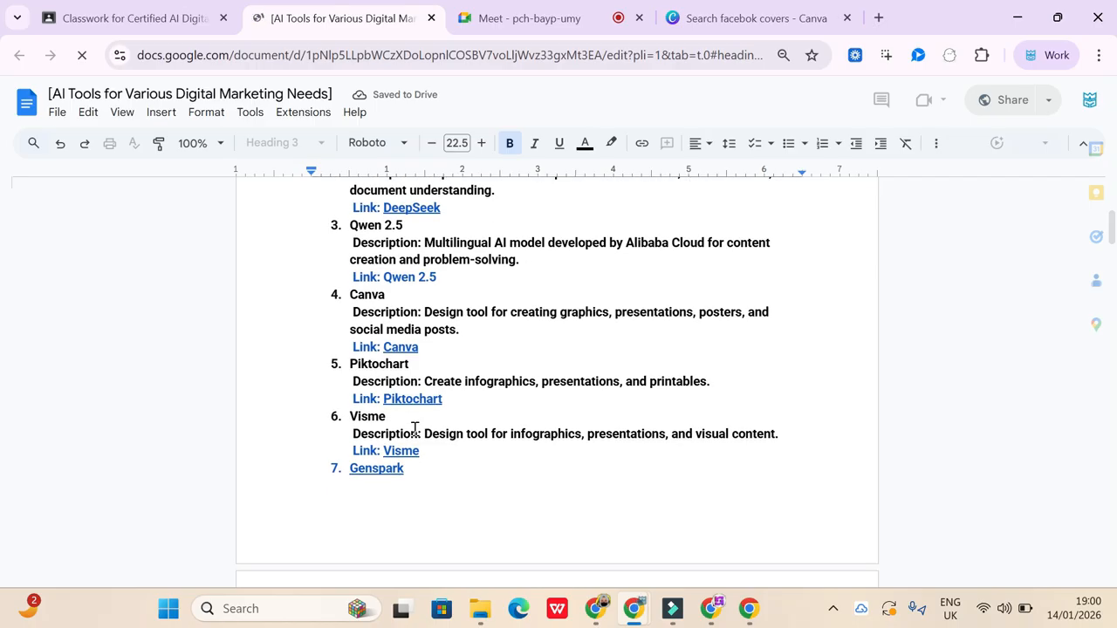
pyautogui.scroll(-6, 390, 494)
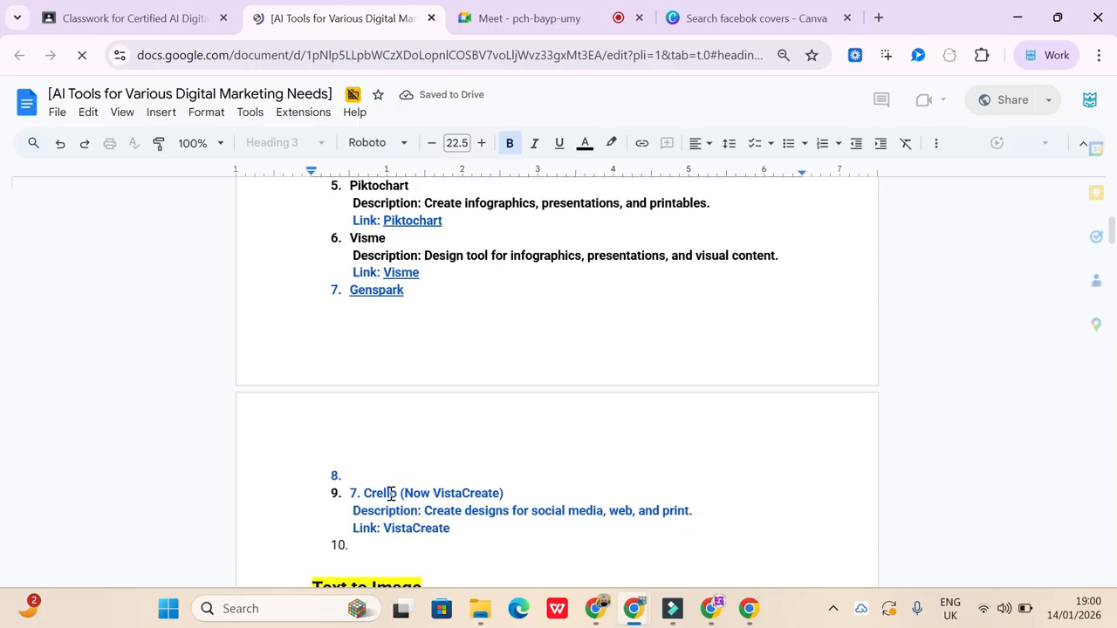
pyautogui.click(364, 438)
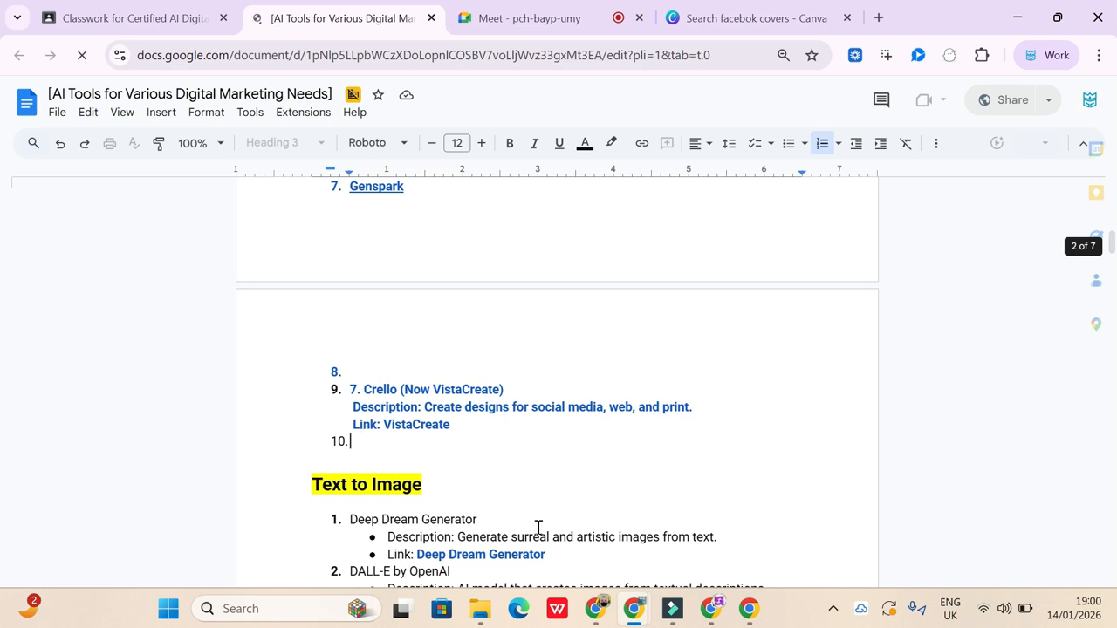
pyautogui.write('Cl')
pyautogui.click(595, 616)
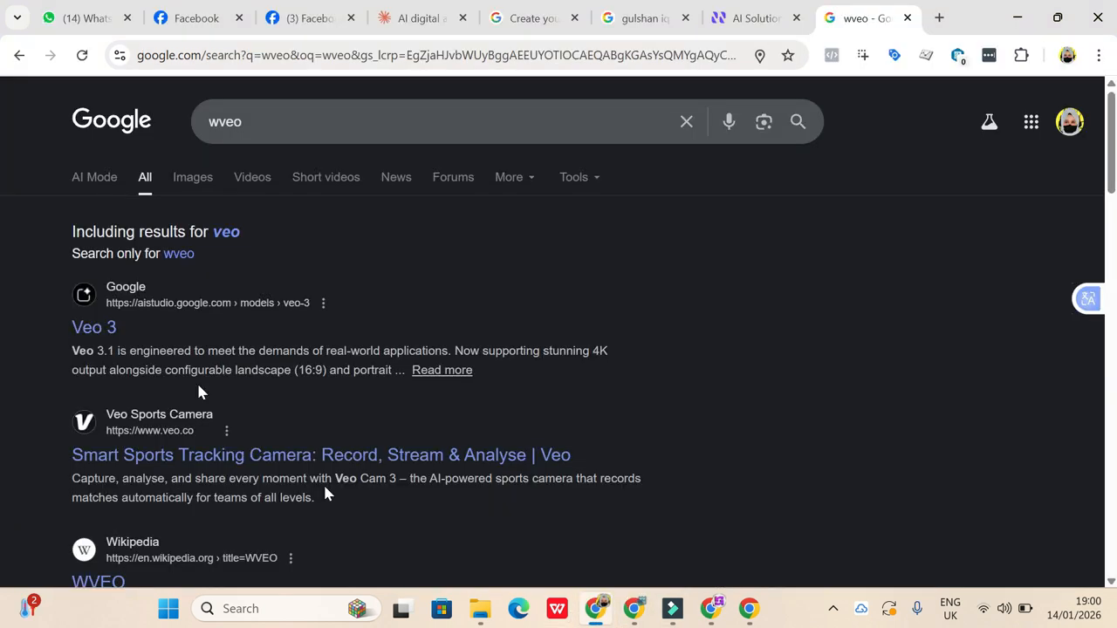
pyautogui.click(418, 19)
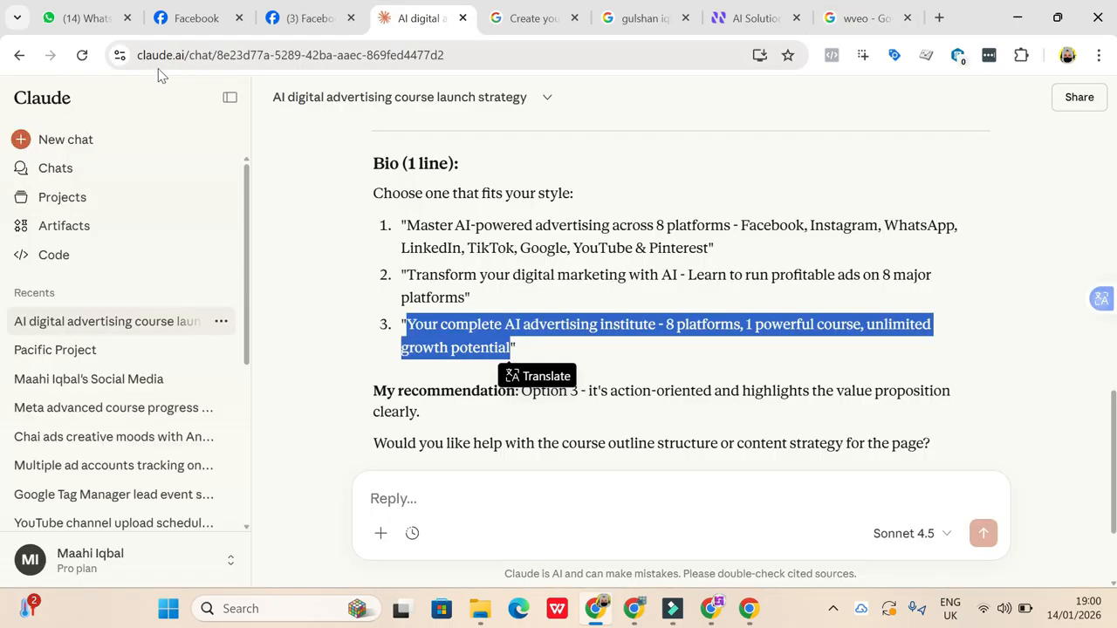
pyautogui.moveTo(140, 56); pyautogui.dragTo(188, 61)
pyautogui.hotkey('ctrl', 'c')
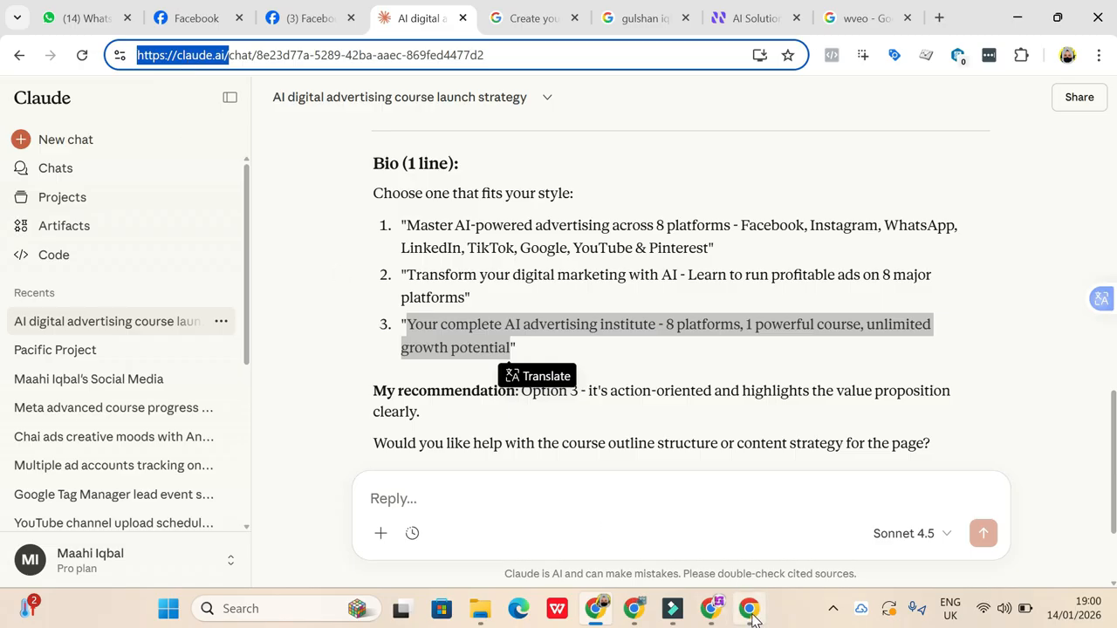
pyautogui.moveTo(752, 616)
pyautogui.moveTo(634, 615)
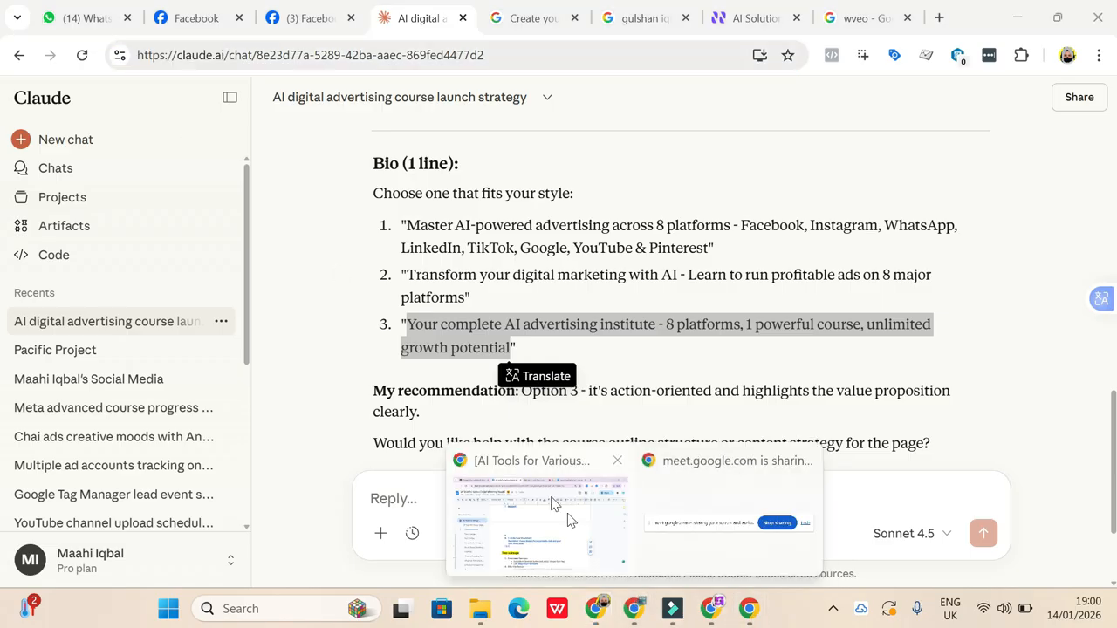
pyautogui.click(572, 521)
pyautogui.click(372, 442)
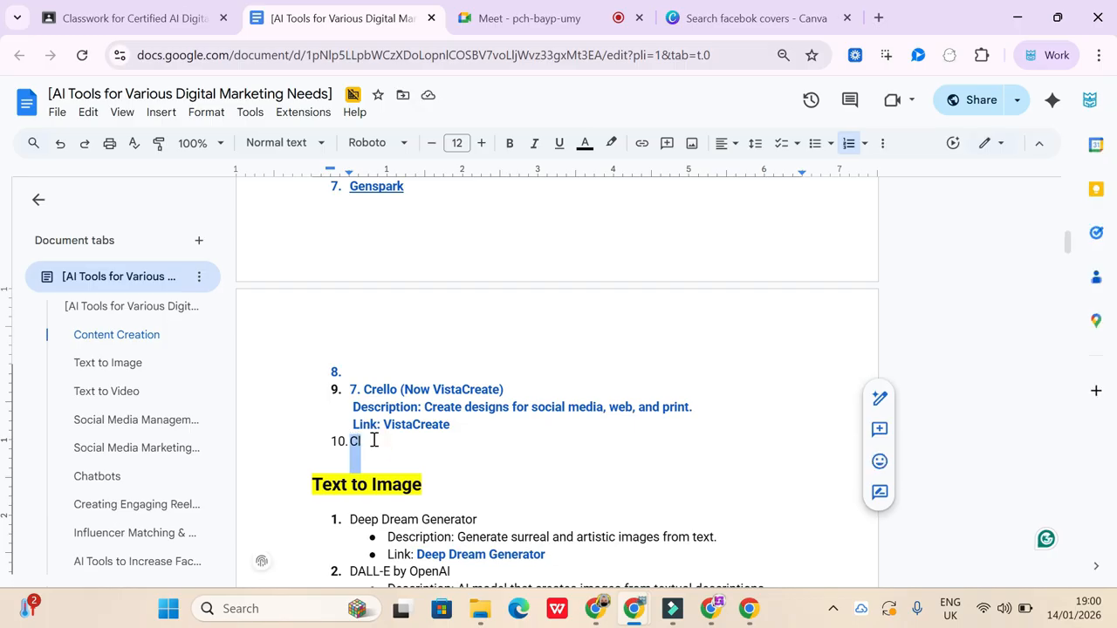
pyautogui.press('BackSpace')
pyautogui.press('BackSpace')
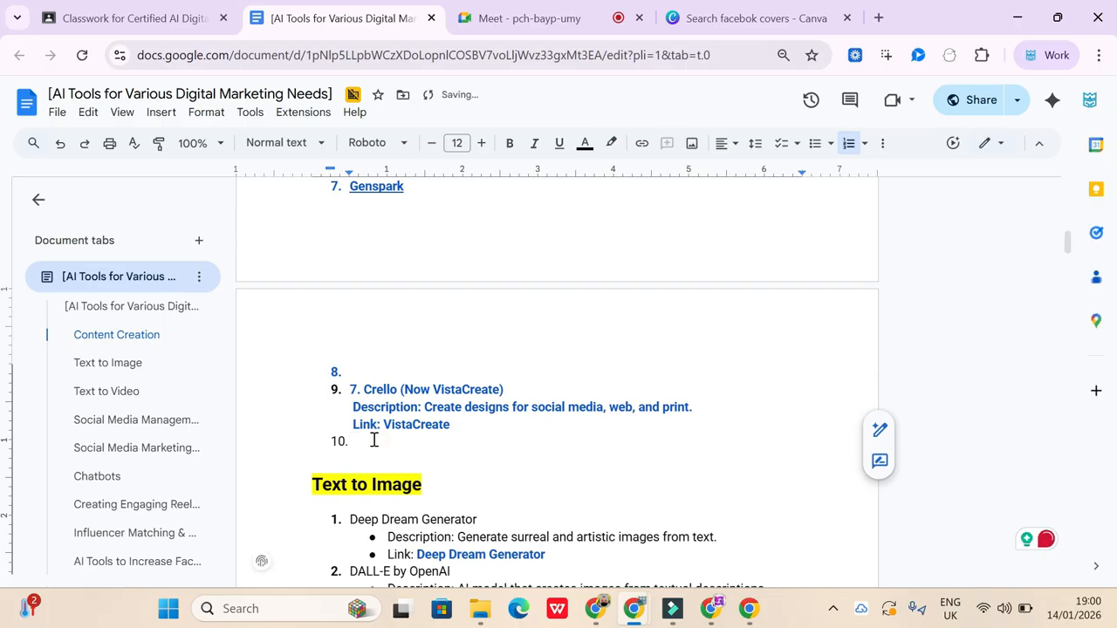
pyautogui.hotkey('ctrl', 'v')
pyautogui.click(573, 492)
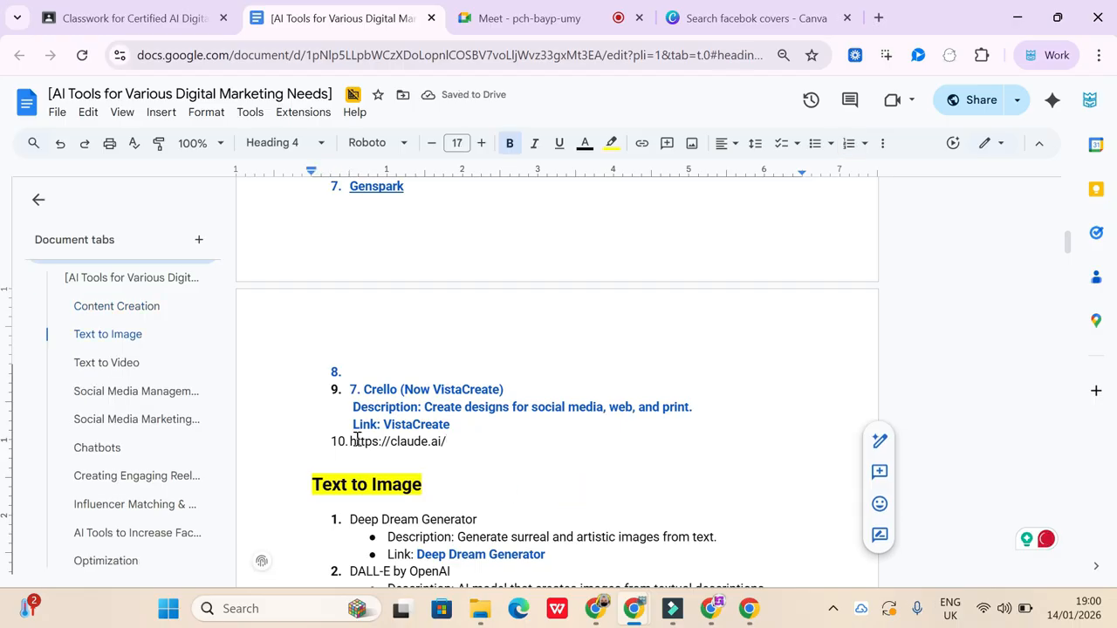
# - Review the document's remaining sections, from Text to Image through social media, reels, influencer and follower tools to Optimization
pyautogui.scroll(-2, 436, 469)
pyautogui.scroll(-3, 436, 470)
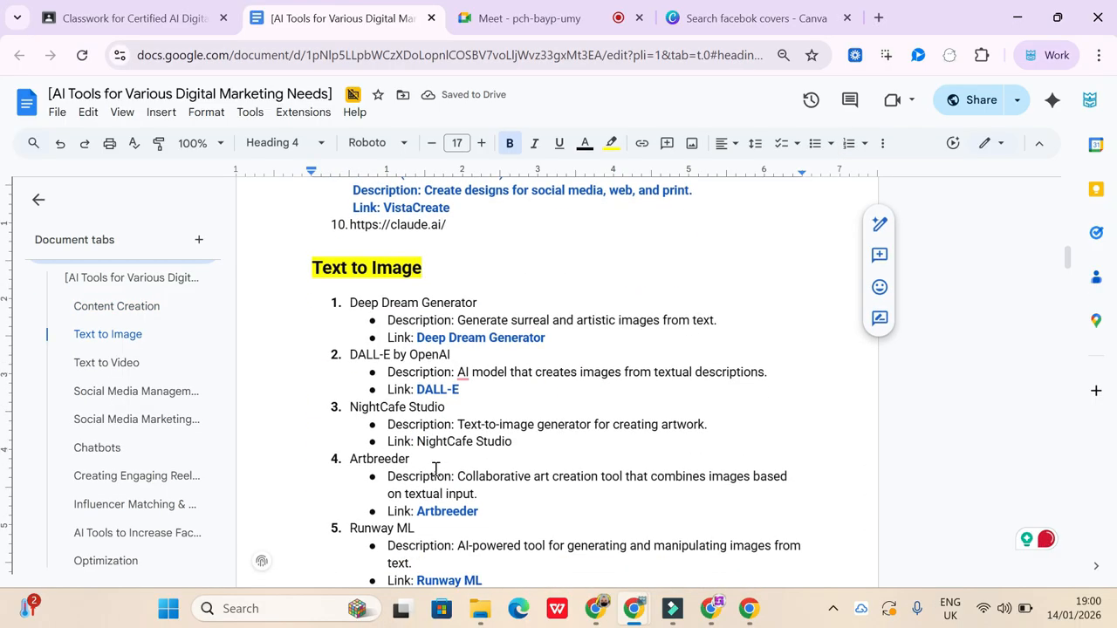
pyautogui.scroll(-6, 435, 470)
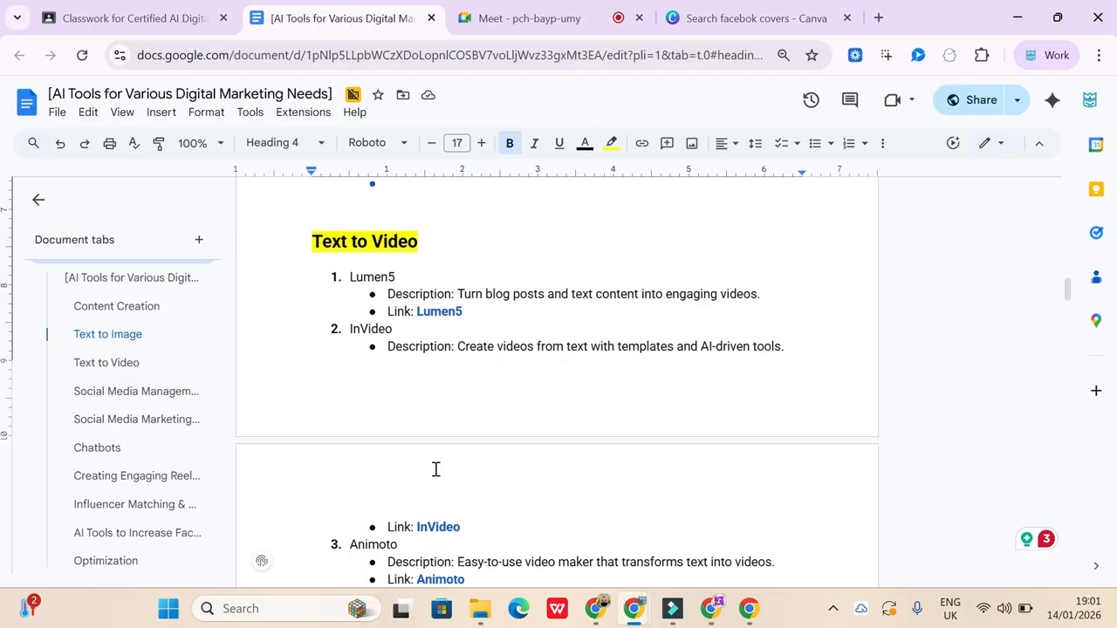
pyautogui.scroll(-4, 436, 470)
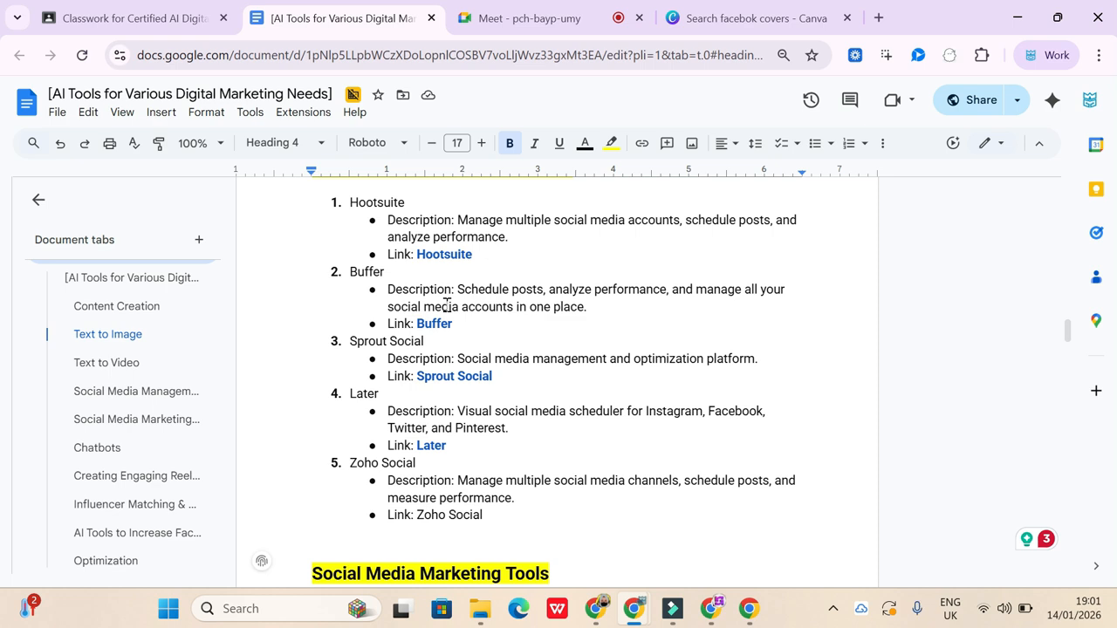
pyautogui.scroll(-4, 447, 304)
pyautogui.scroll(-10, 676, 358)
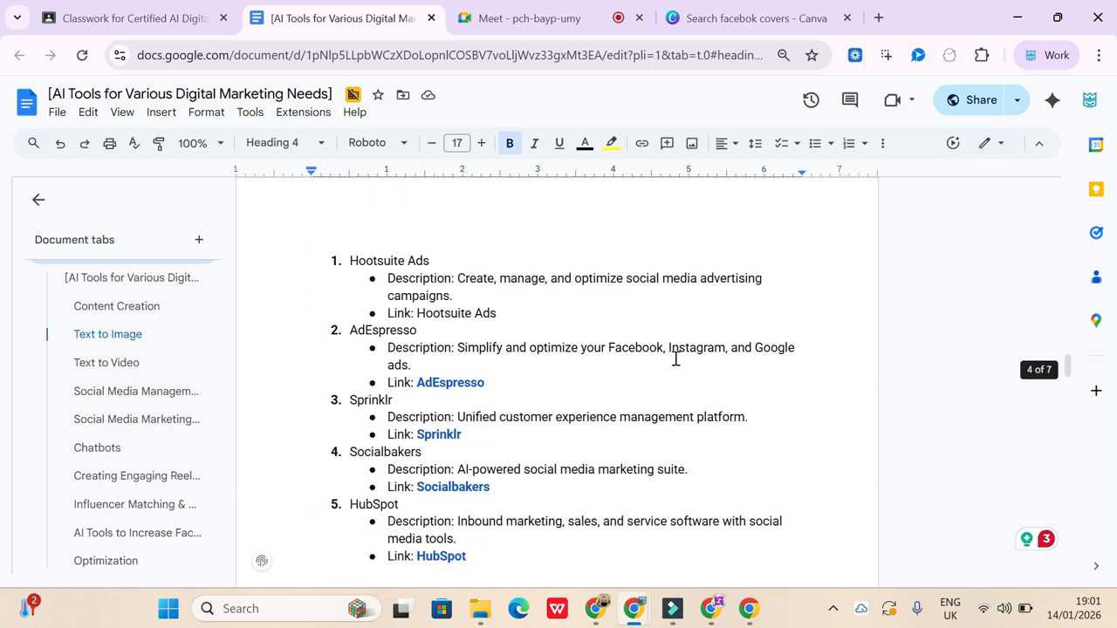
pyautogui.scroll(-4, 676, 358)
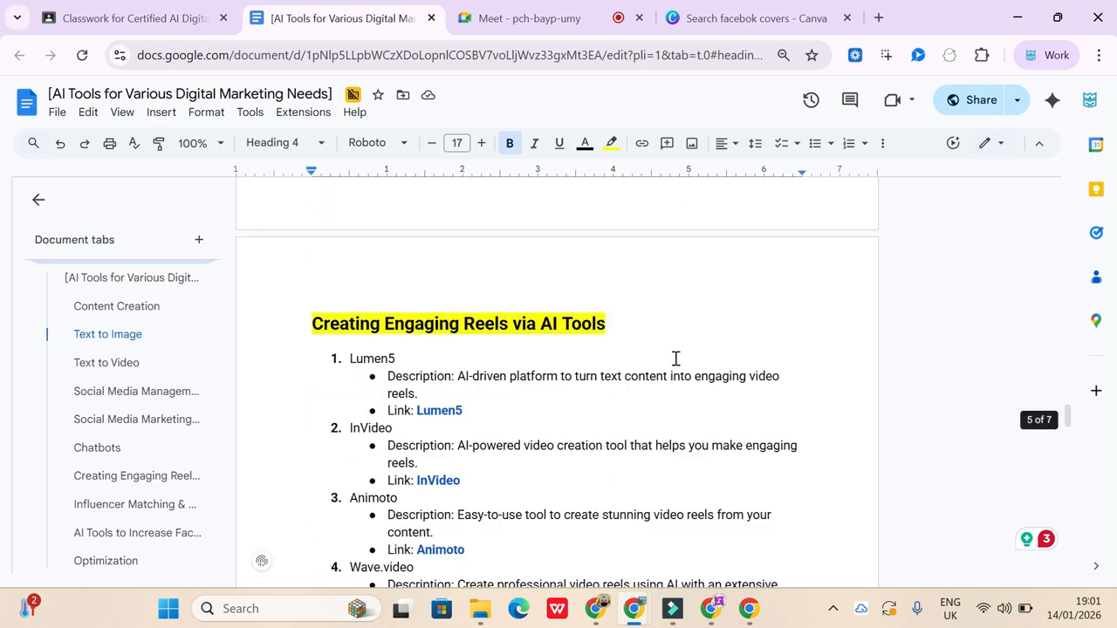
pyautogui.scroll(-3, 676, 358)
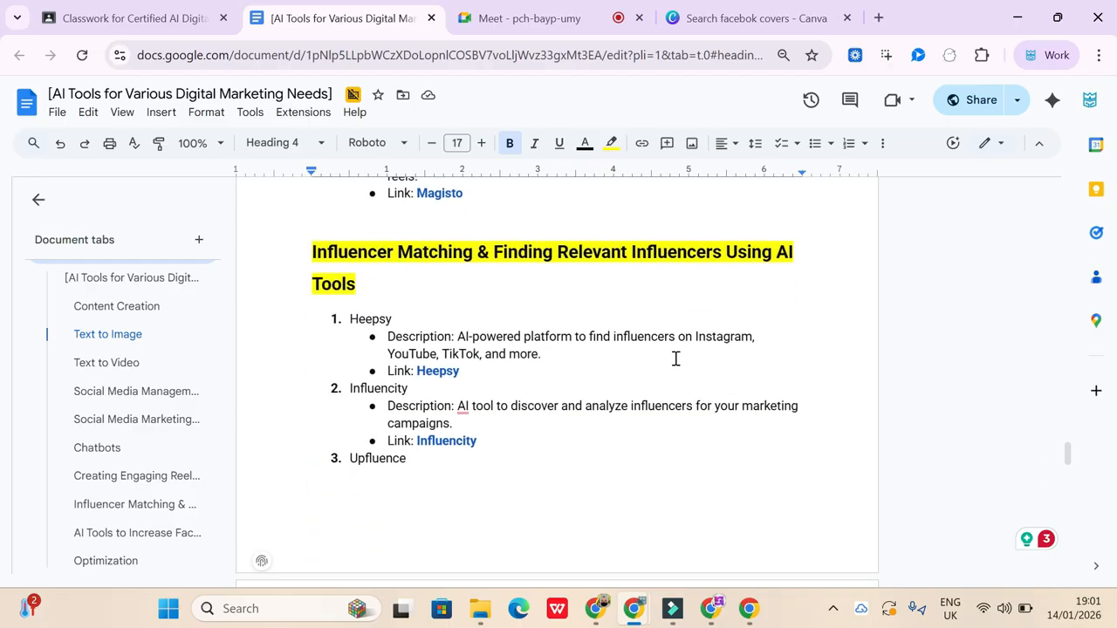
pyautogui.scroll(-3, 675, 358)
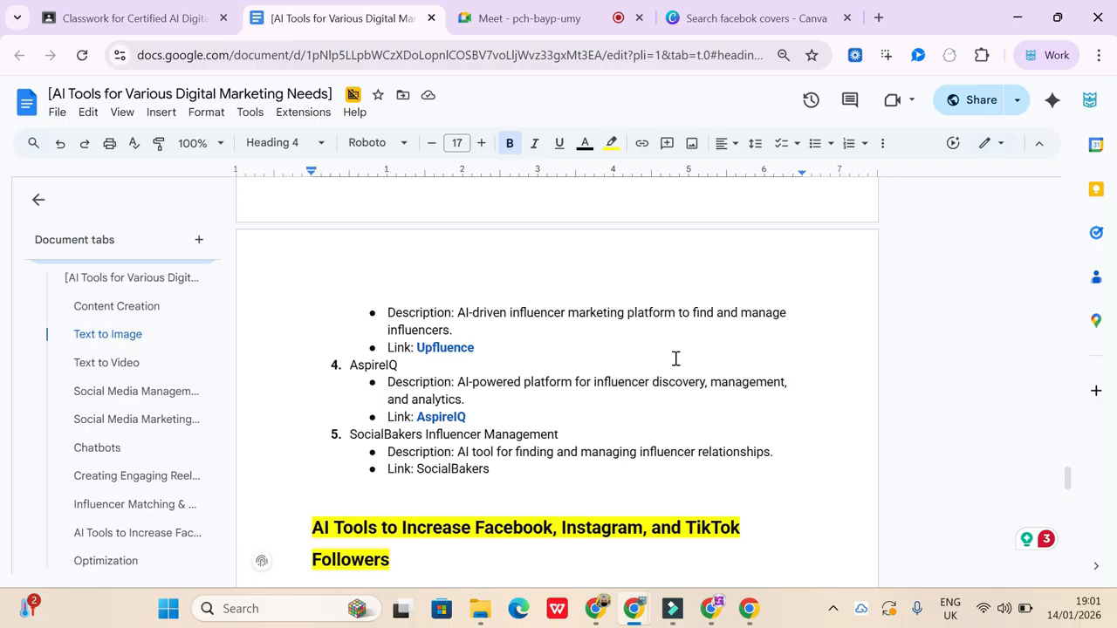
pyautogui.scroll(-4, 763, 526)
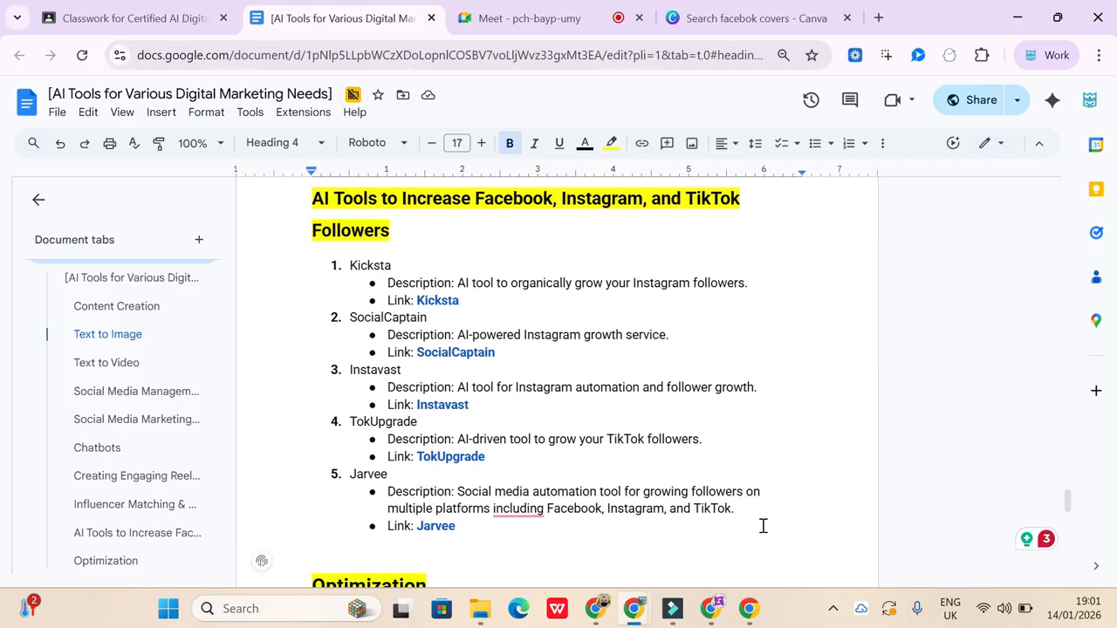
pyautogui.scroll(1, 763, 527)
pyautogui.scroll(-5, 763, 526)
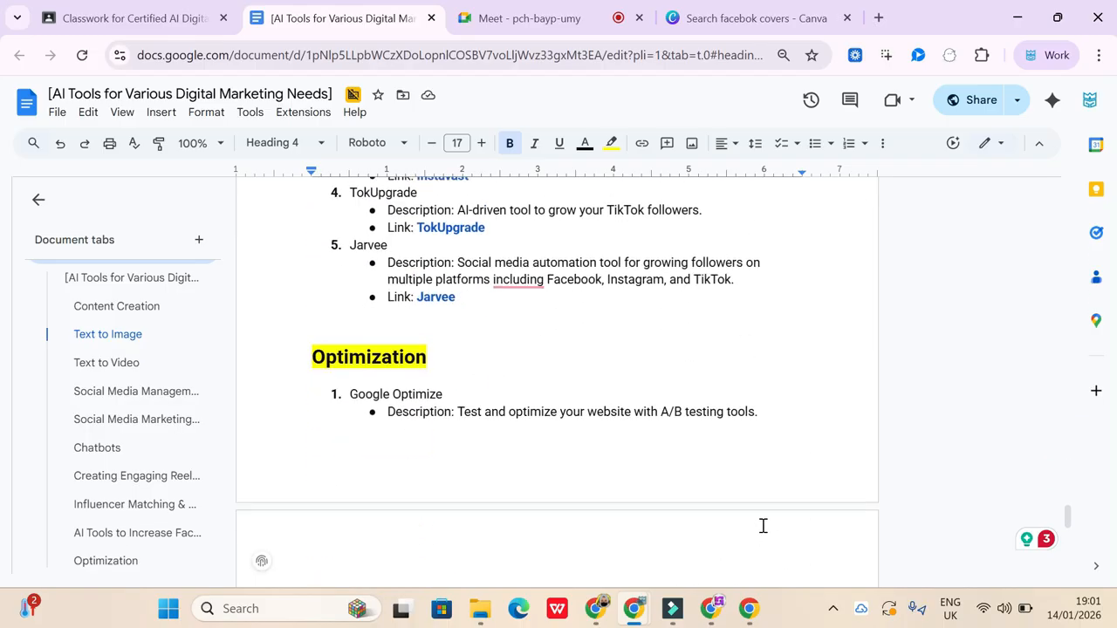
pyautogui.scroll(-3, 763, 526)
pyautogui.scroll(20, 763, 527)
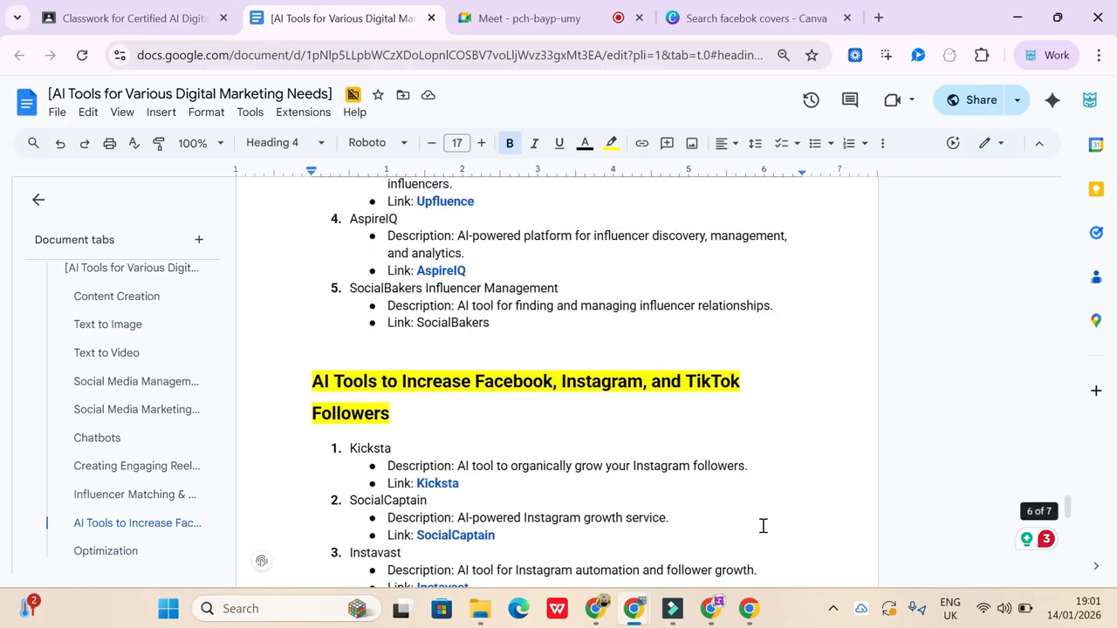
pyautogui.scroll(3, 763, 526)
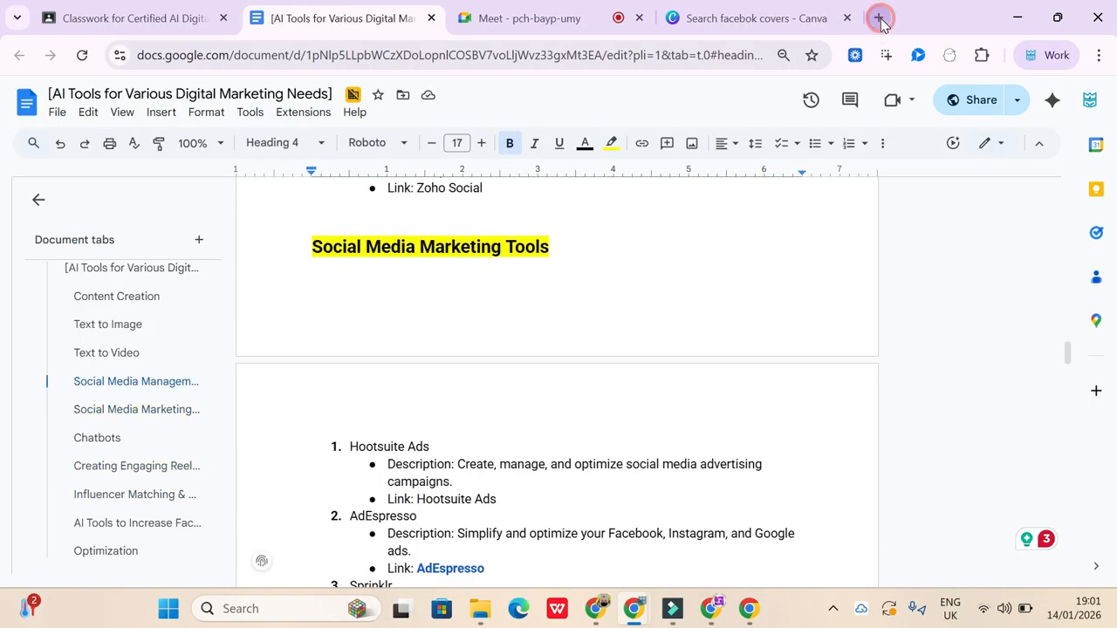
# - Open the Google Docs home page in a new browser tab and look through the recent documents
pyautogui.click(878, 18)
pyautogui.click(1036, 137)
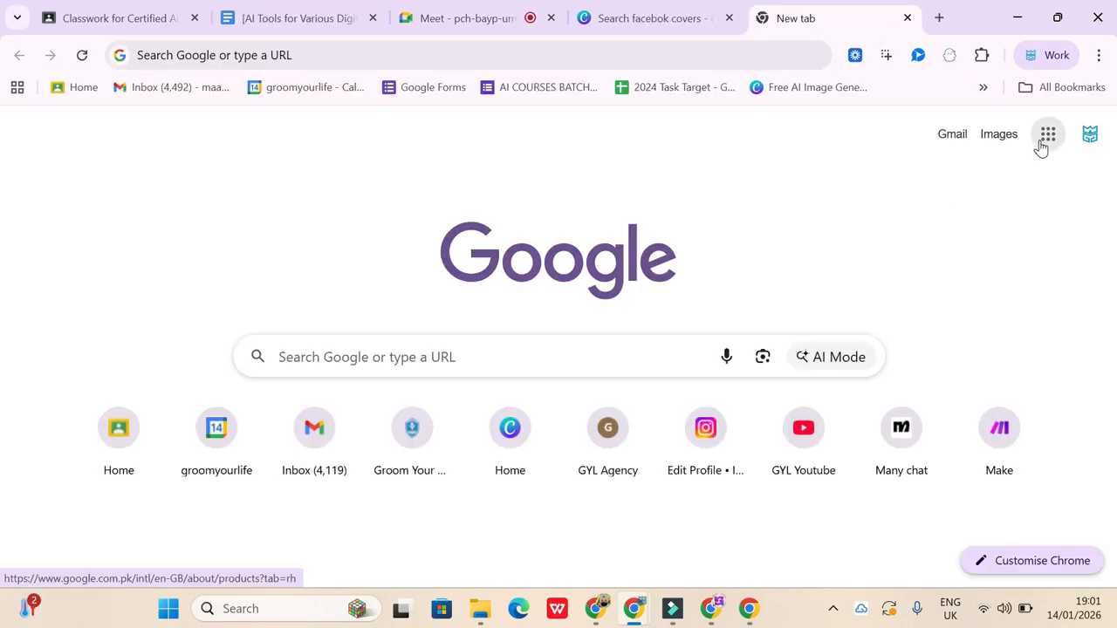
pyautogui.click(1003, 268)
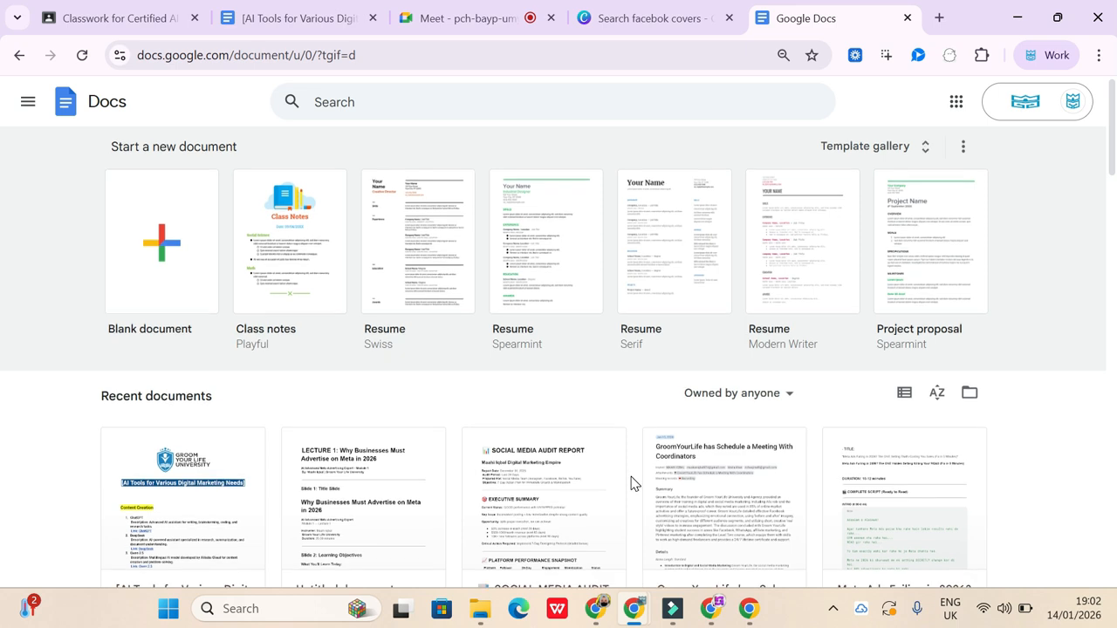
pyautogui.scroll(-9, 632, 483)
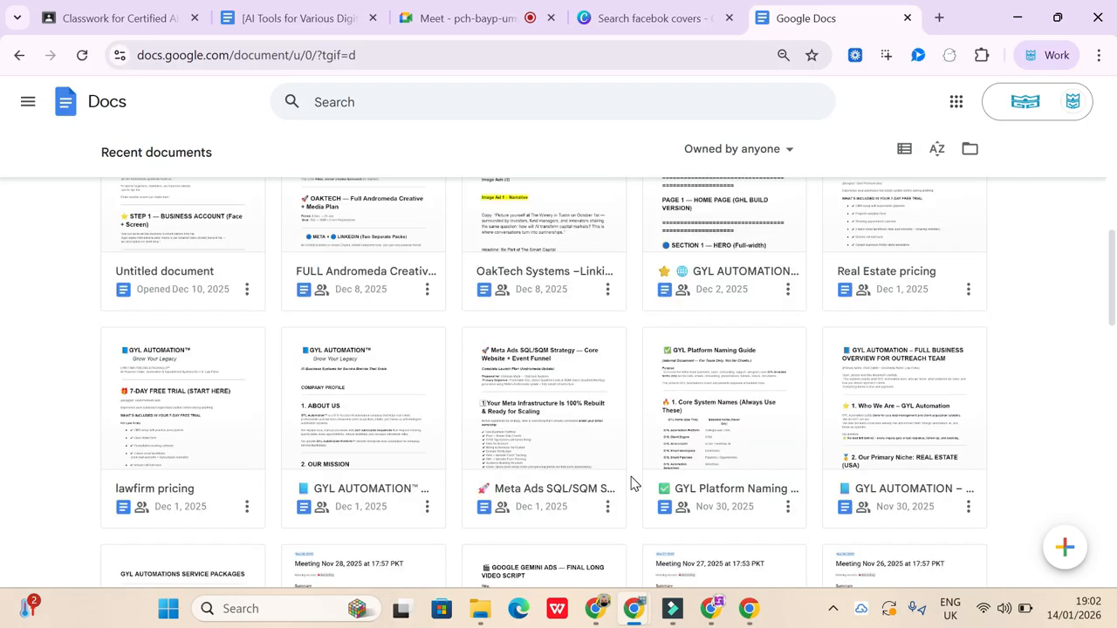
pyautogui.scroll(-8, 632, 482)
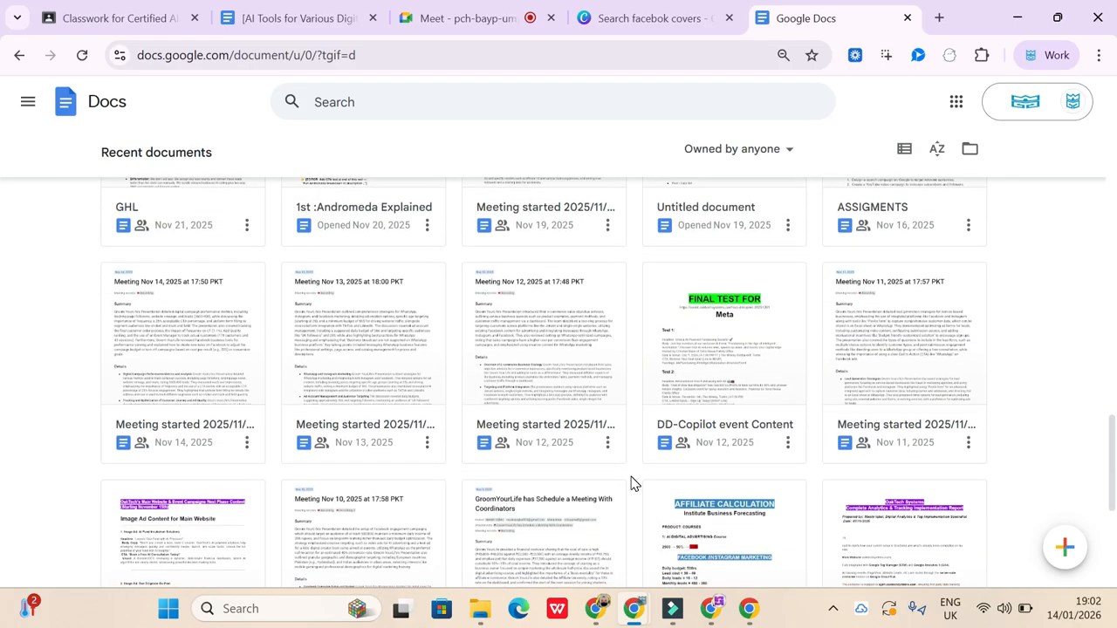
# - Copy the AI tools document's title and search Google Docs for "[AI Tools for Various Digital Marketing Needs]"
pyautogui.click(615, 29)
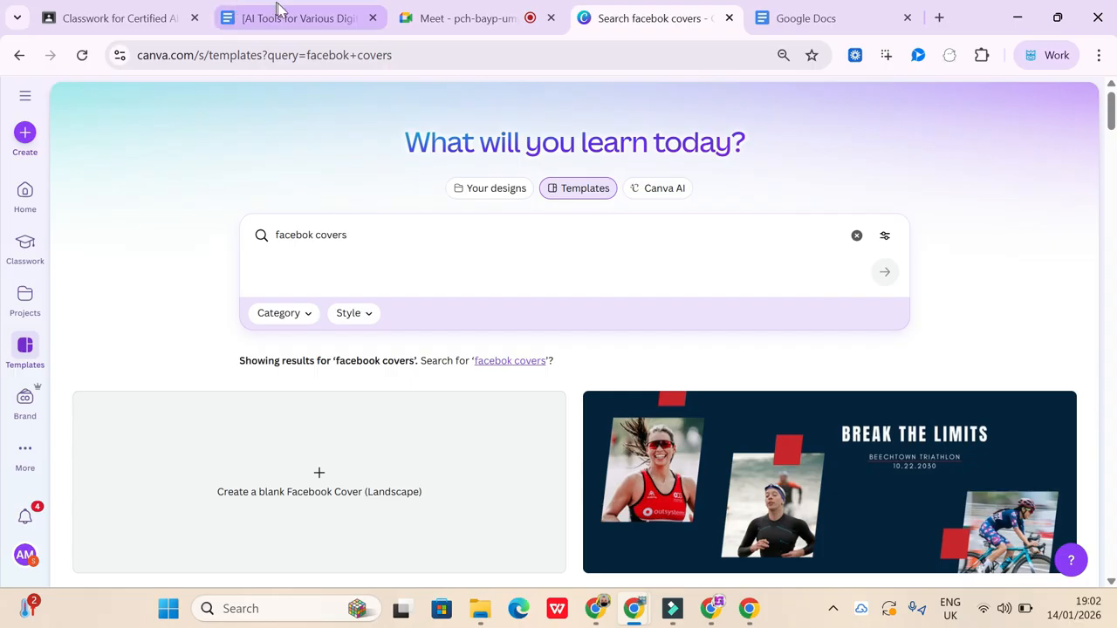
pyautogui.click(280, 16)
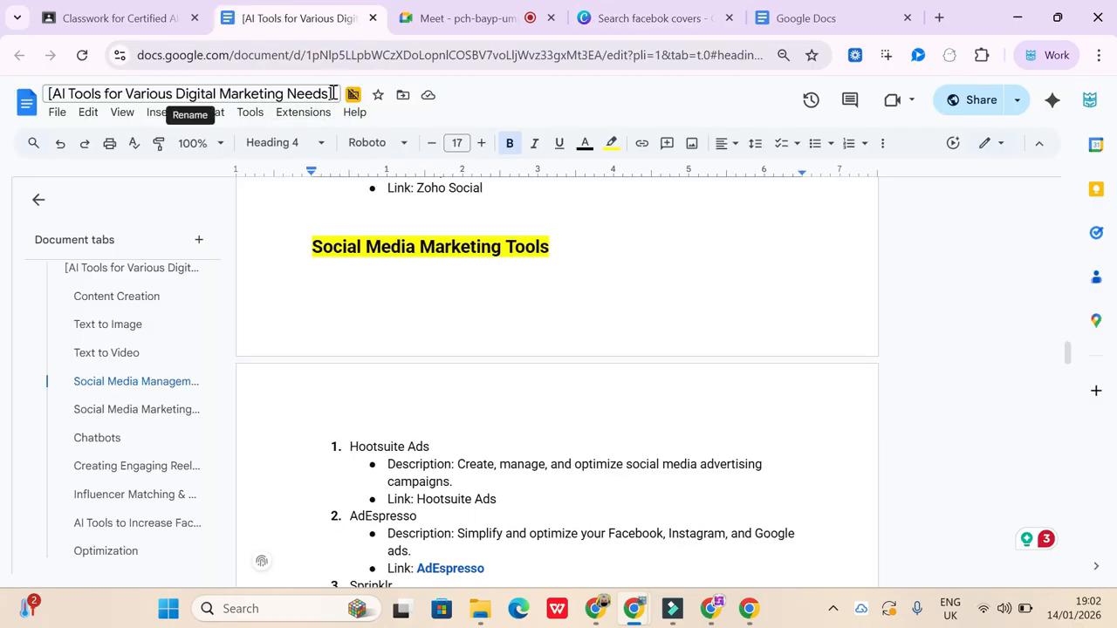
pyautogui.moveTo(333, 93); pyautogui.dragTo(51, 106)
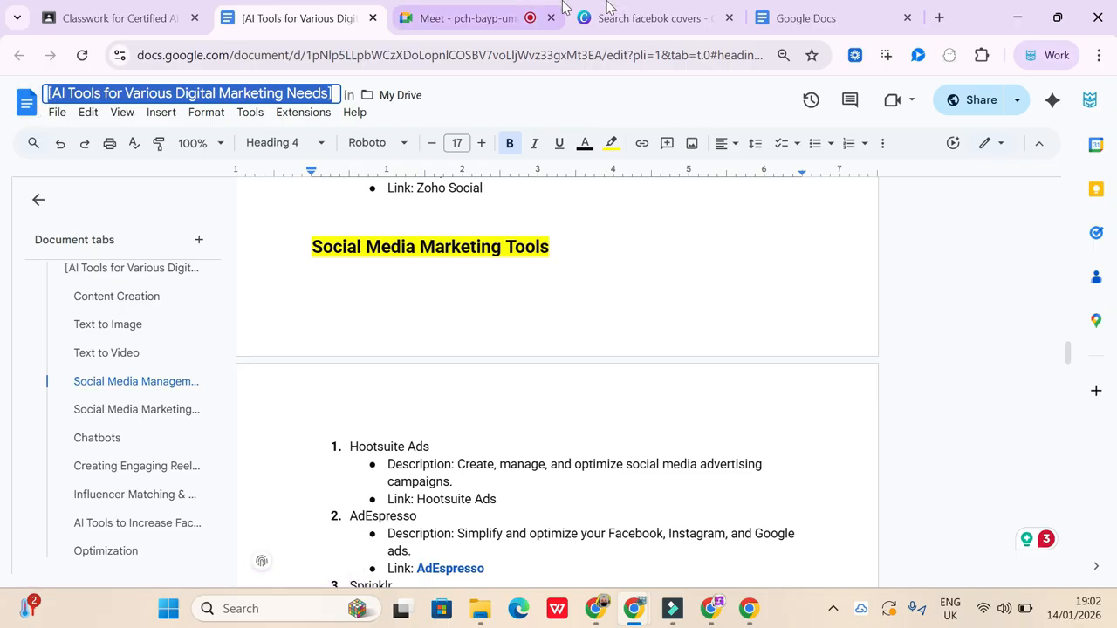
pyautogui.moveTo(814, 5)
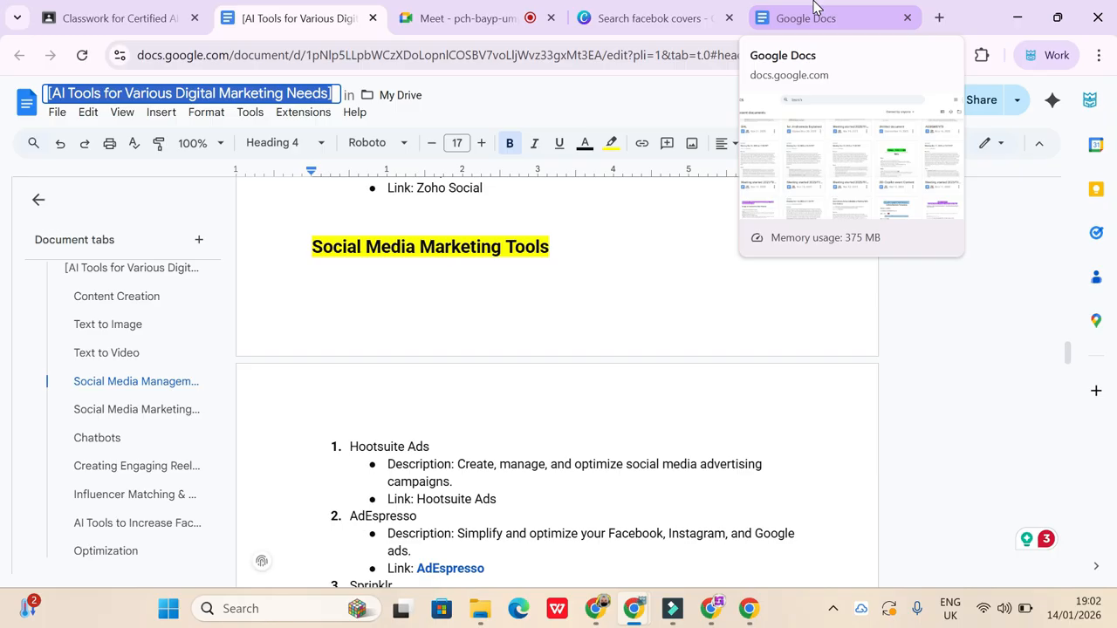
pyautogui.click(814, 5)
pyautogui.click(408, 97)
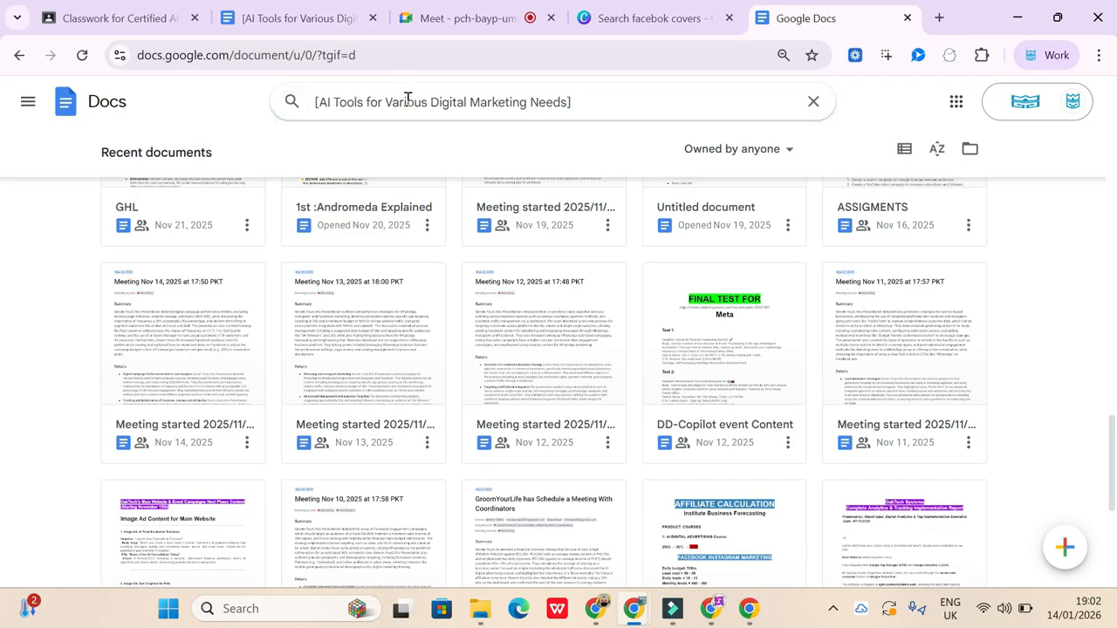
pyautogui.press('Return')
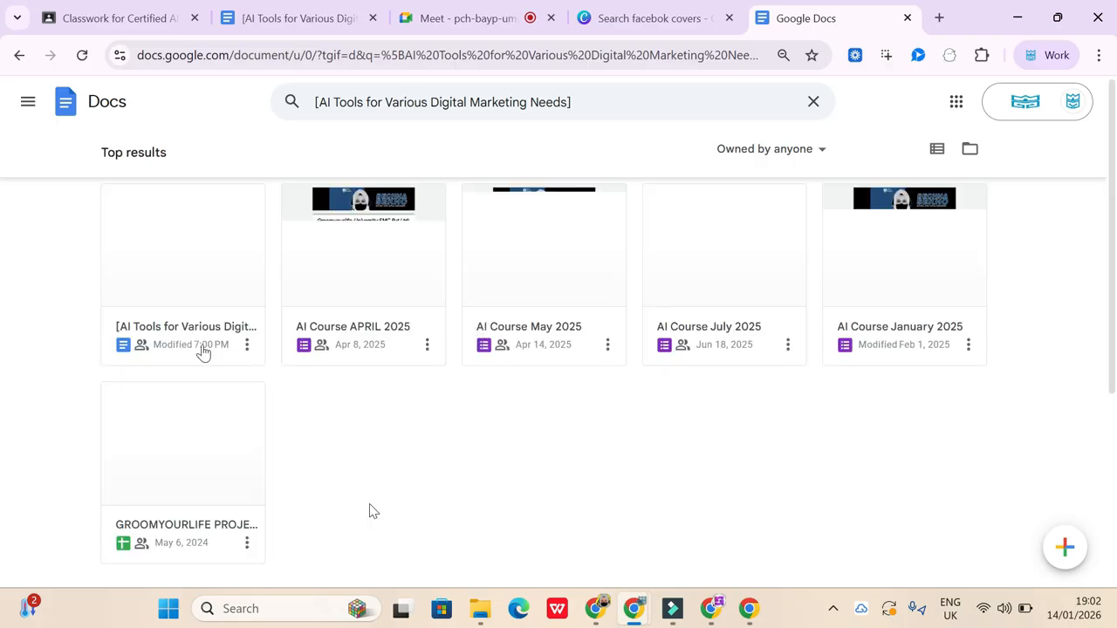
# - Open the [AI Tools for Various Digital Marketing Needs] document from the search results and download it as a PDF
pyautogui.click(175, 283)
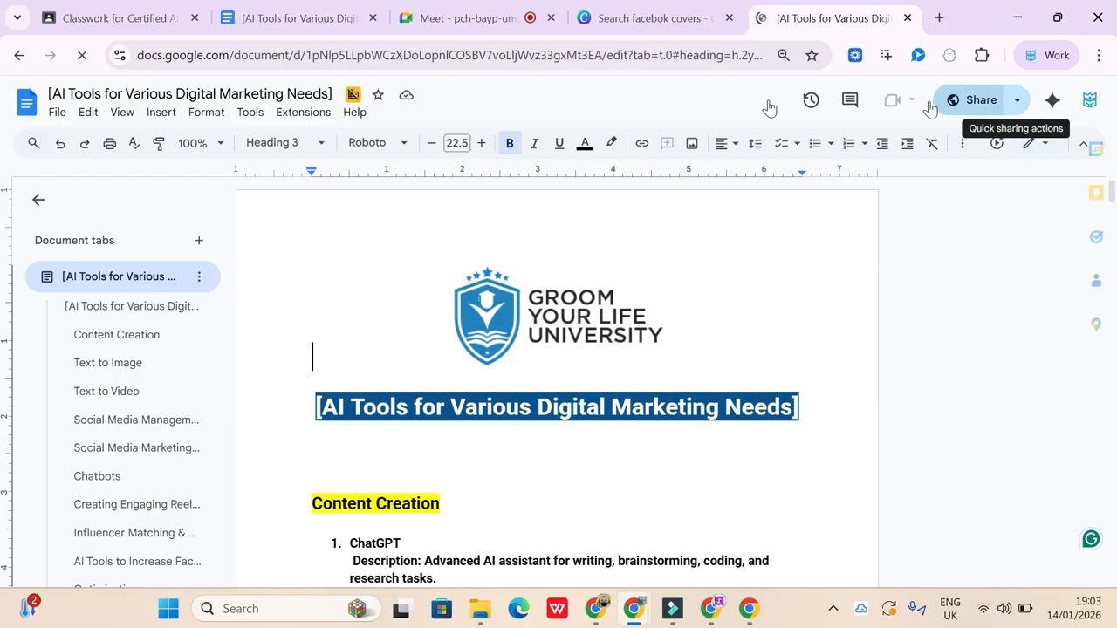
pyautogui.click(56, 114)
pyautogui.click(94, 277)
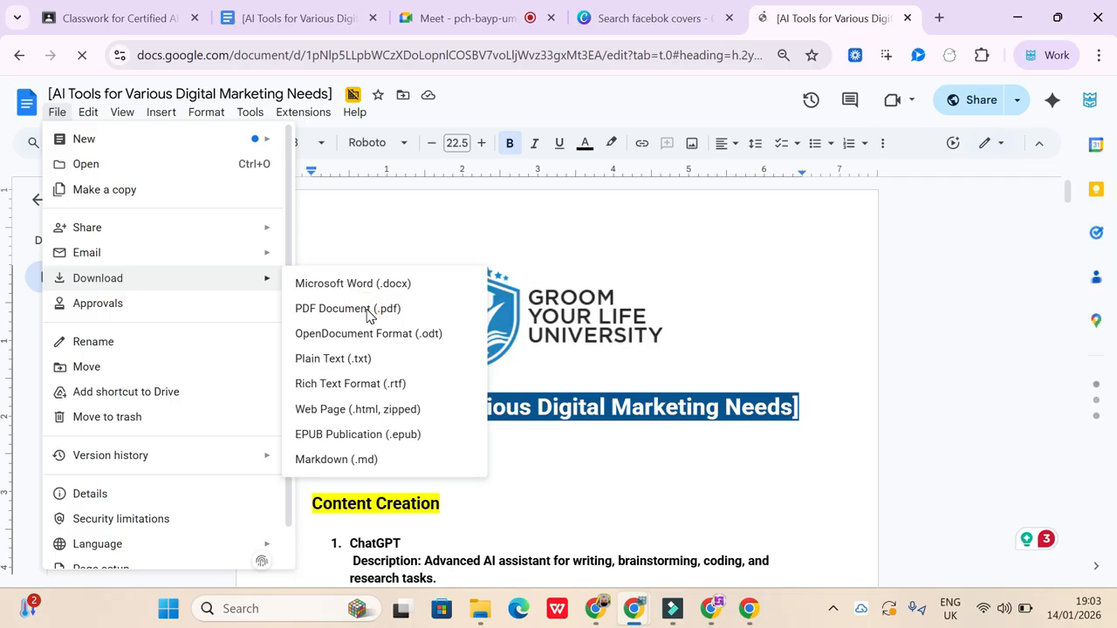
pyautogui.click(366, 311)
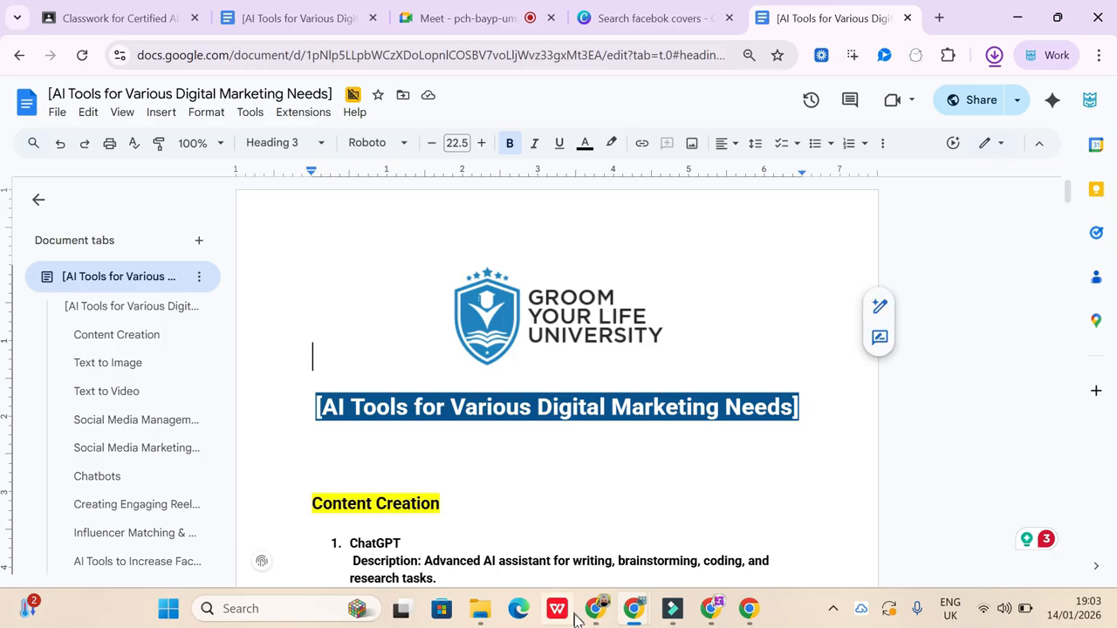
pyautogui.moveTo(598, 618)
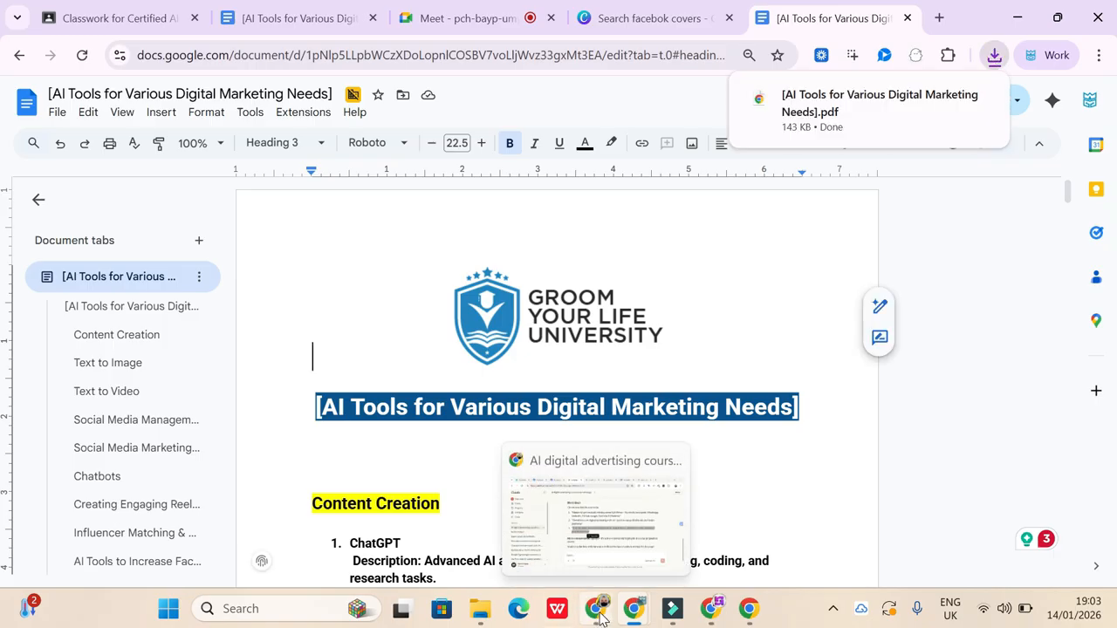